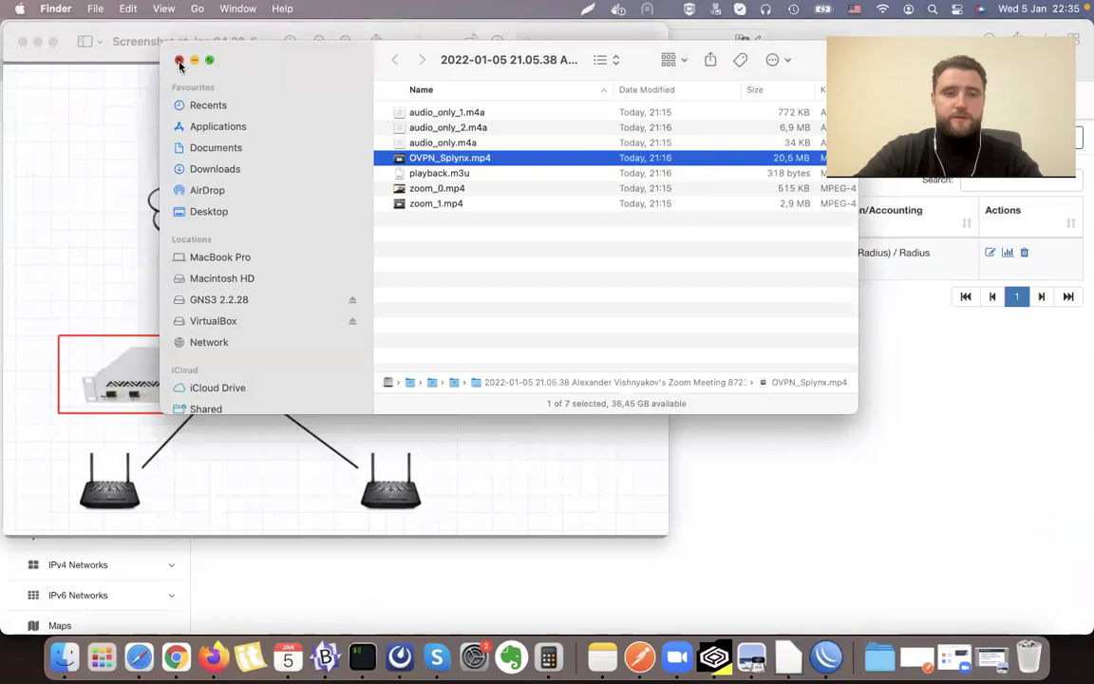
Close the file browser window and examine the NAS, customer routers and Splynx RADIUS server in the network diagram, closing the diagram too
click(196, 79)
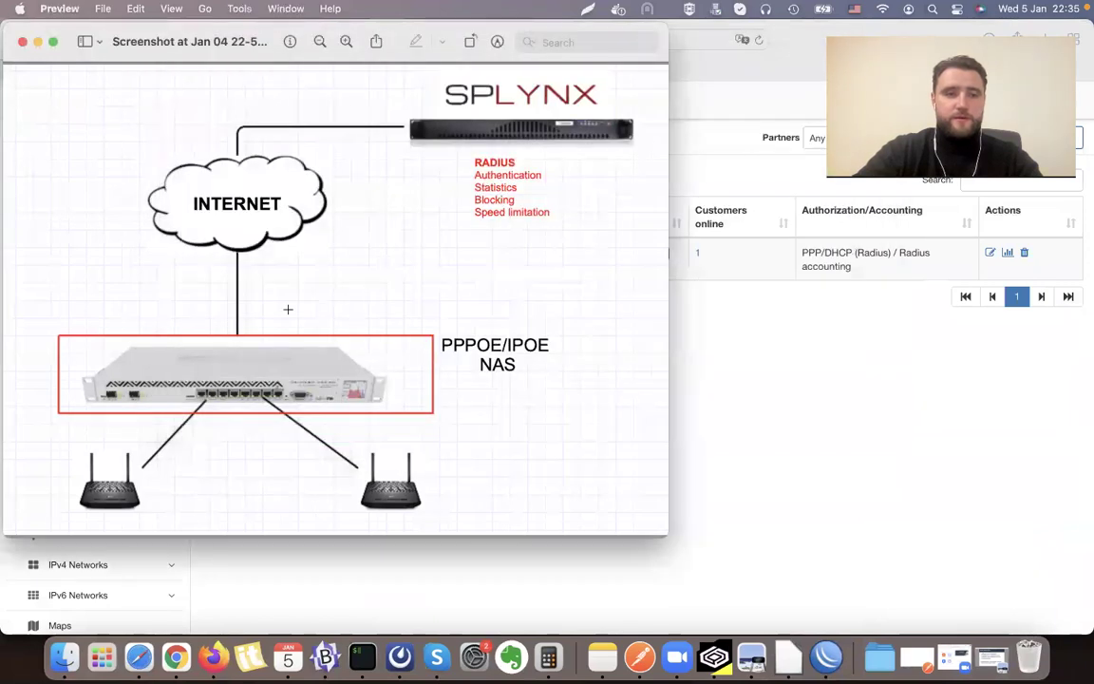
drag(46, 334, 441, 322)
click(521, 320)
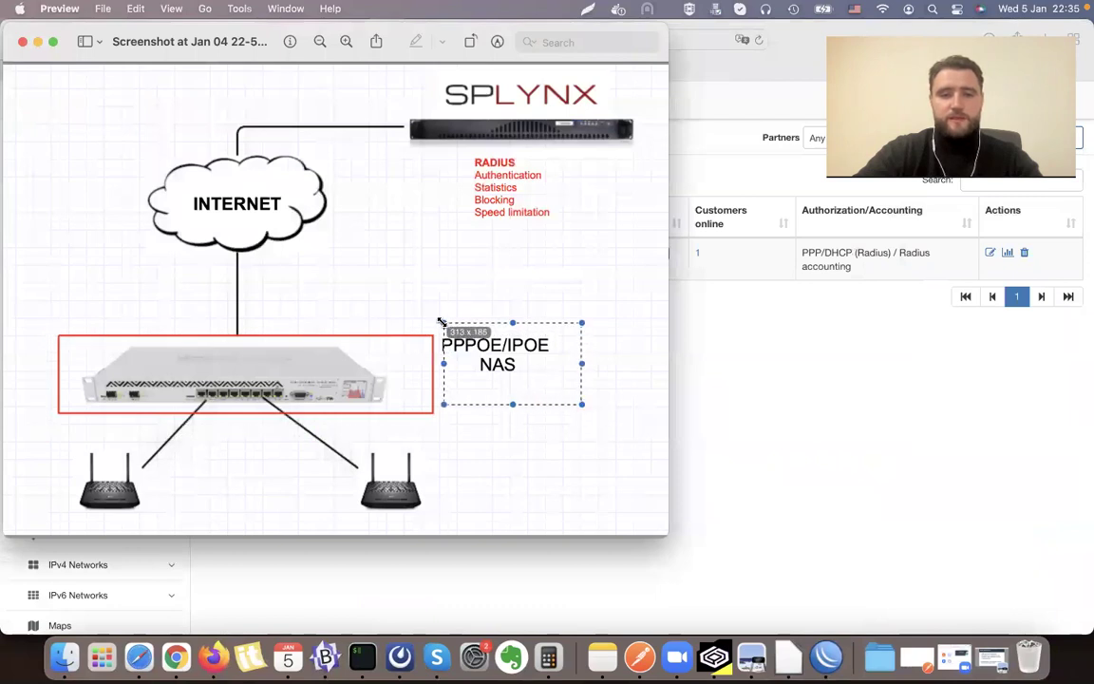
drag(343, 448, 527, 525)
click(479, 253)
drag(413, 90, 633, 250)
click(615, 278)
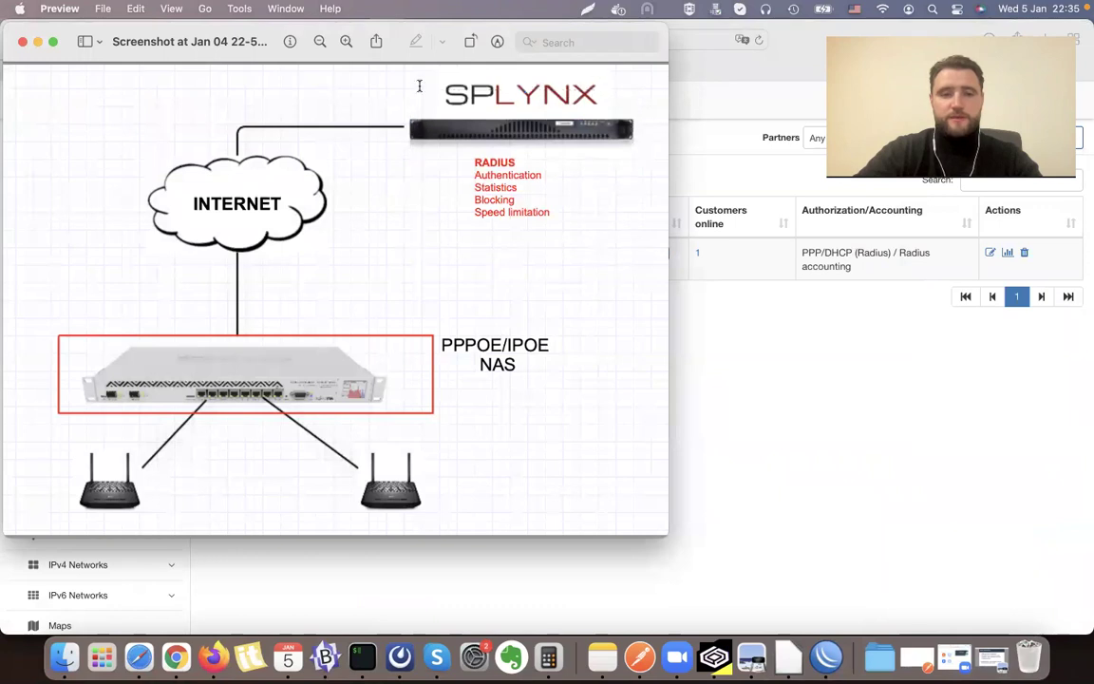
click(23, 42)
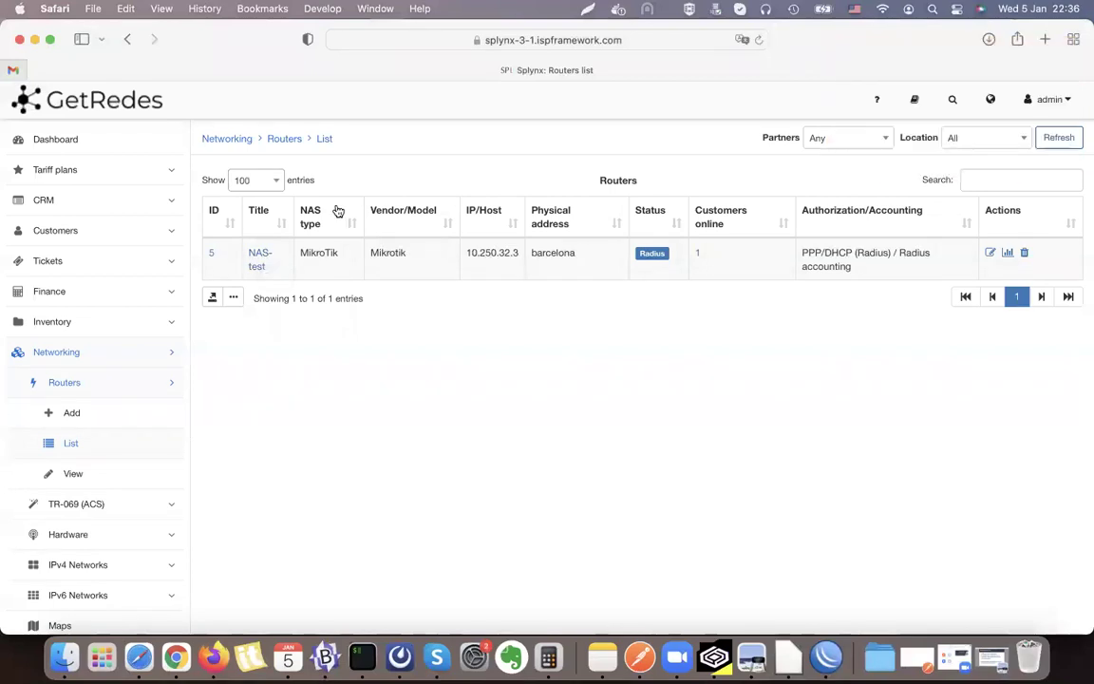
Open the NAS-test router in Splynx and review the services, address and source address of the RADIUS server entry in WinBox
click(256, 257)
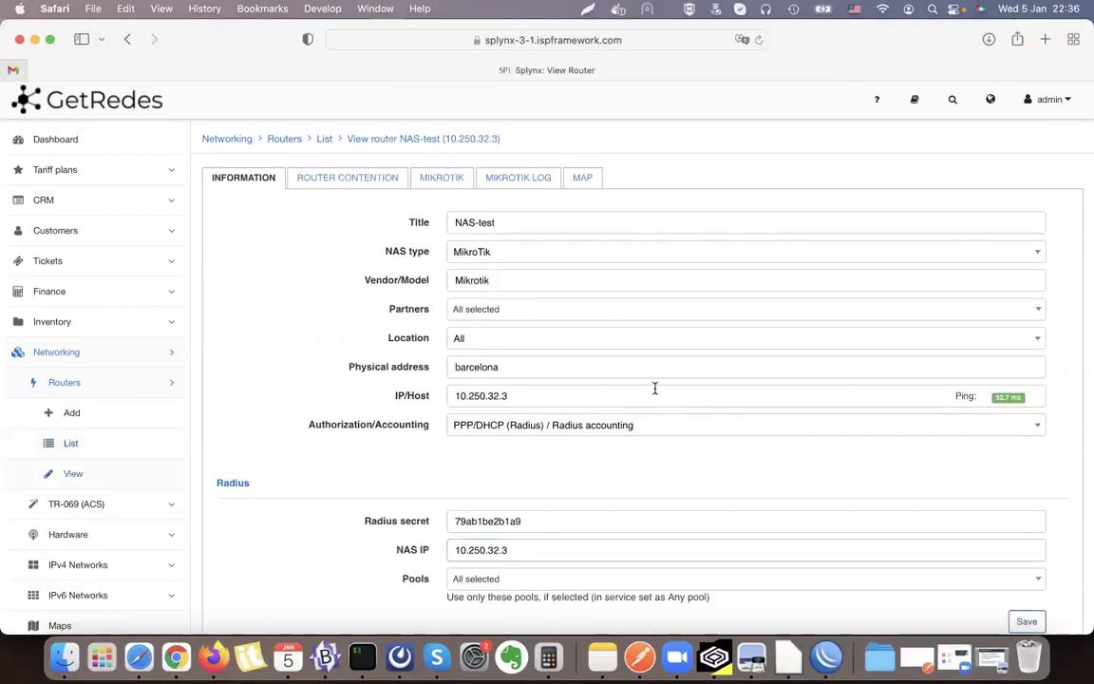
key(super+Tab)
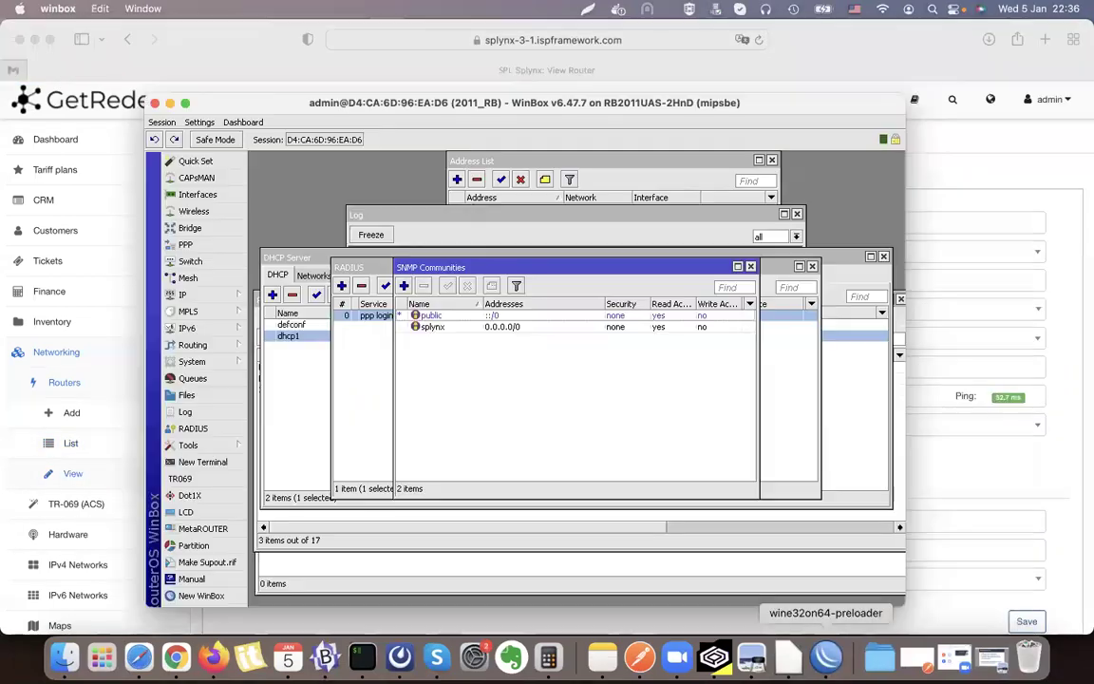
click(195, 430)
double_click(446, 319)
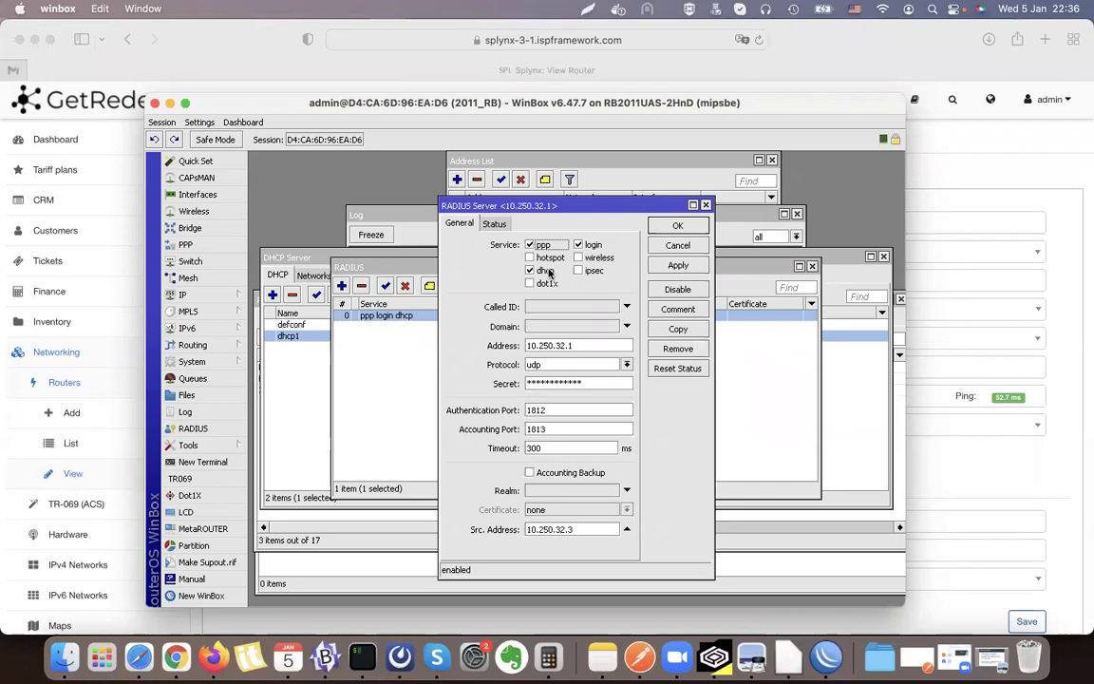
double_click(601, 343)
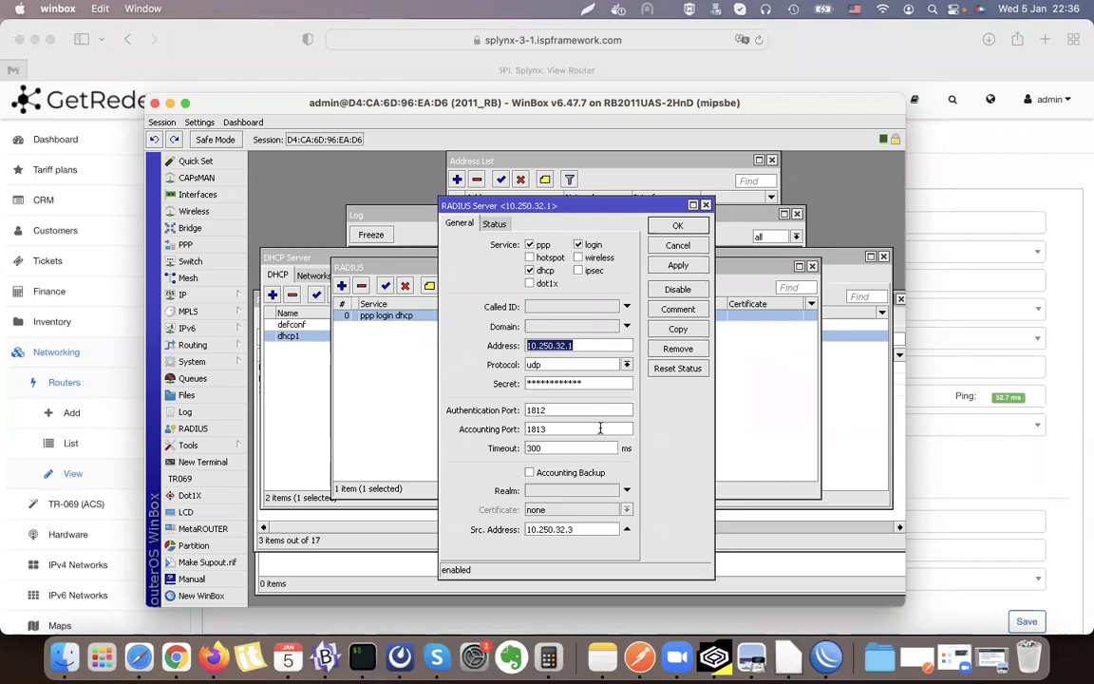
double_click(590, 529)
click(581, 529)
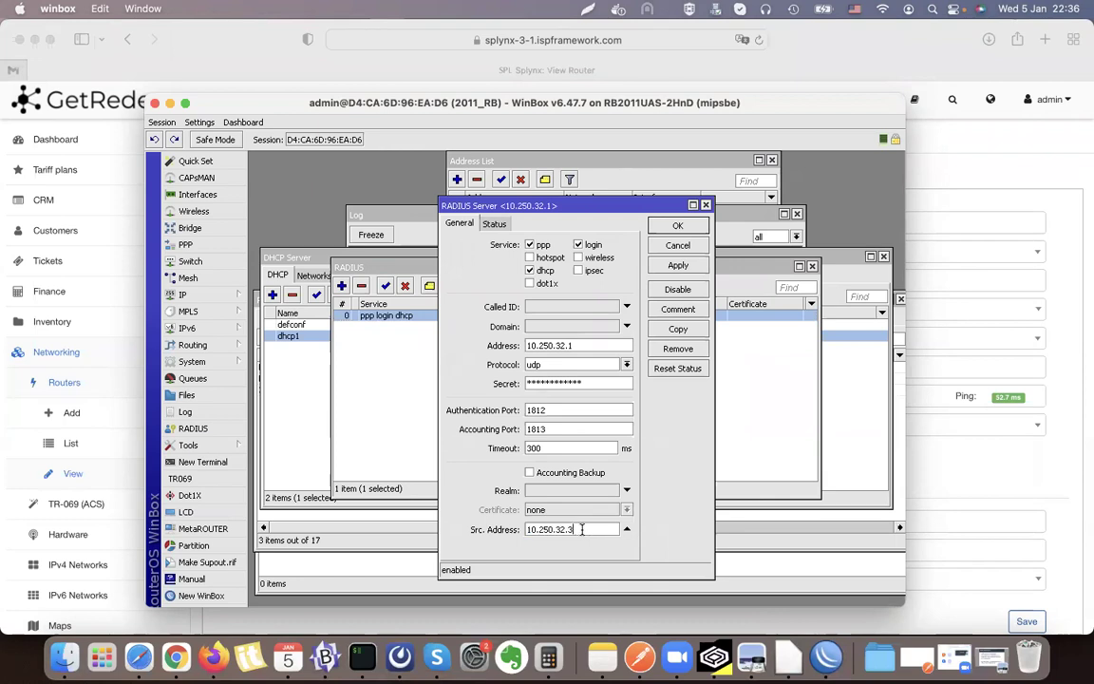
click(706, 207)
Review the lease time, the address pool choices and the RADIUS setting of the dhcp1 DHCP server, keeping the static-only pool
click(294, 389)
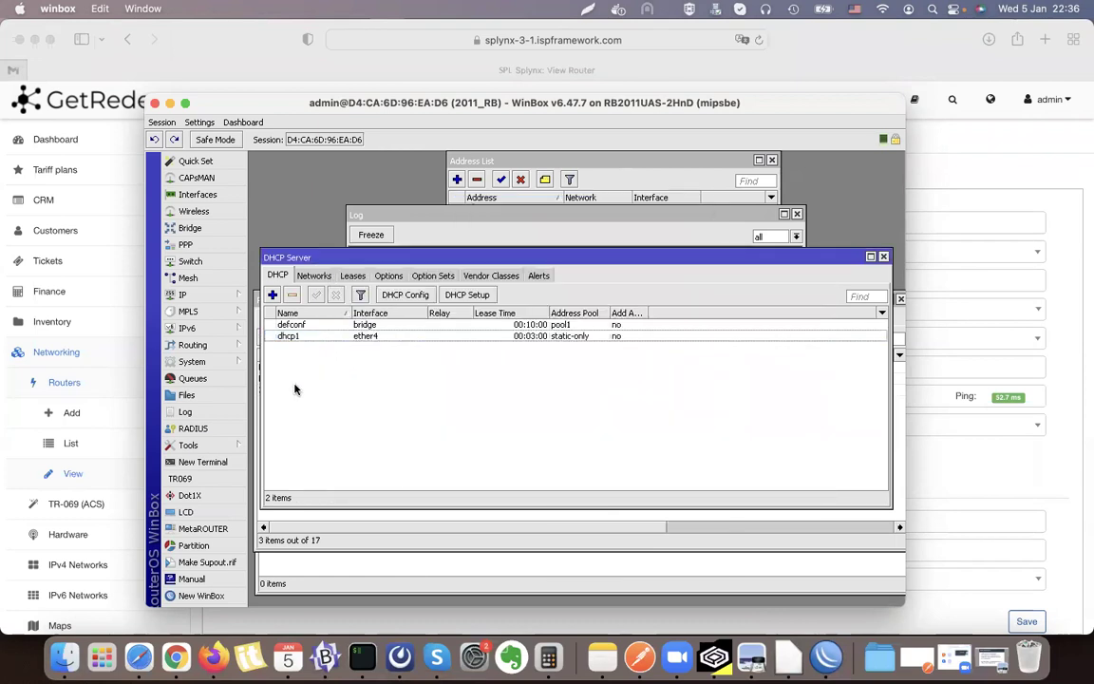
double_click(425, 335)
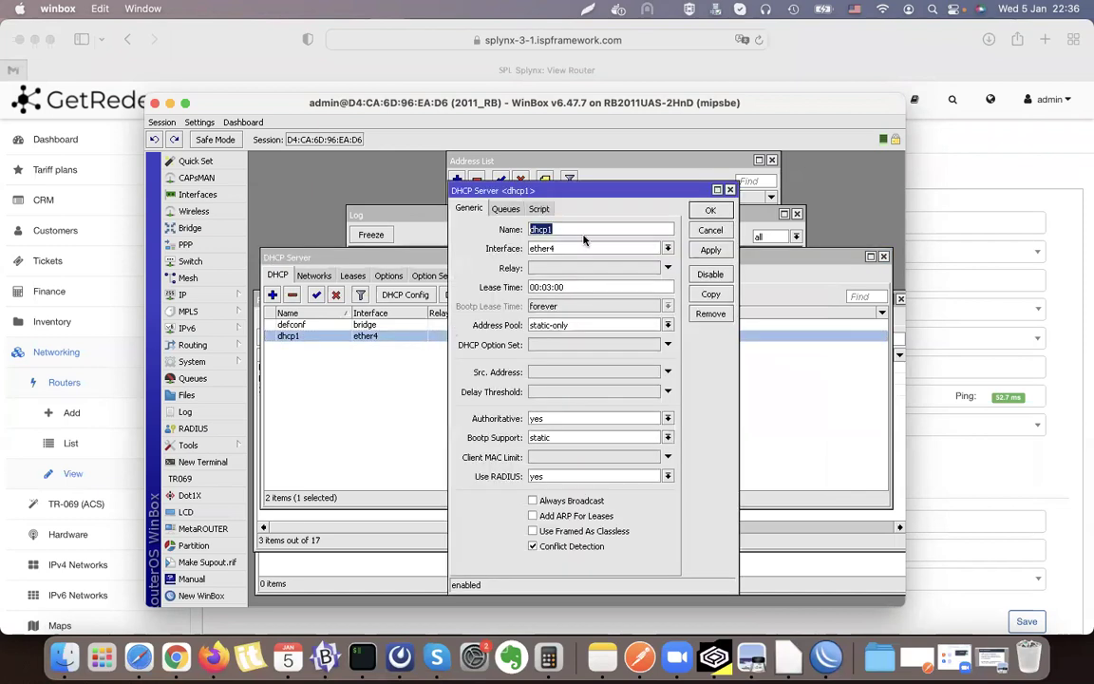
click(547, 287)
click(573, 288)
drag(570, 287, 503, 286)
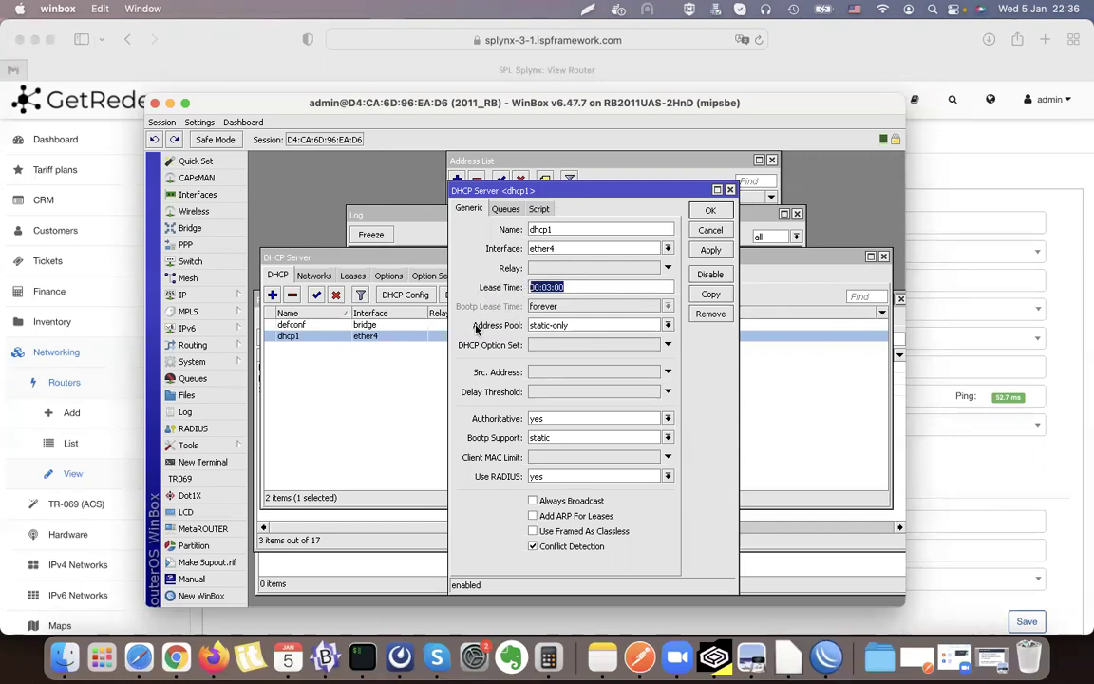
click(560, 325)
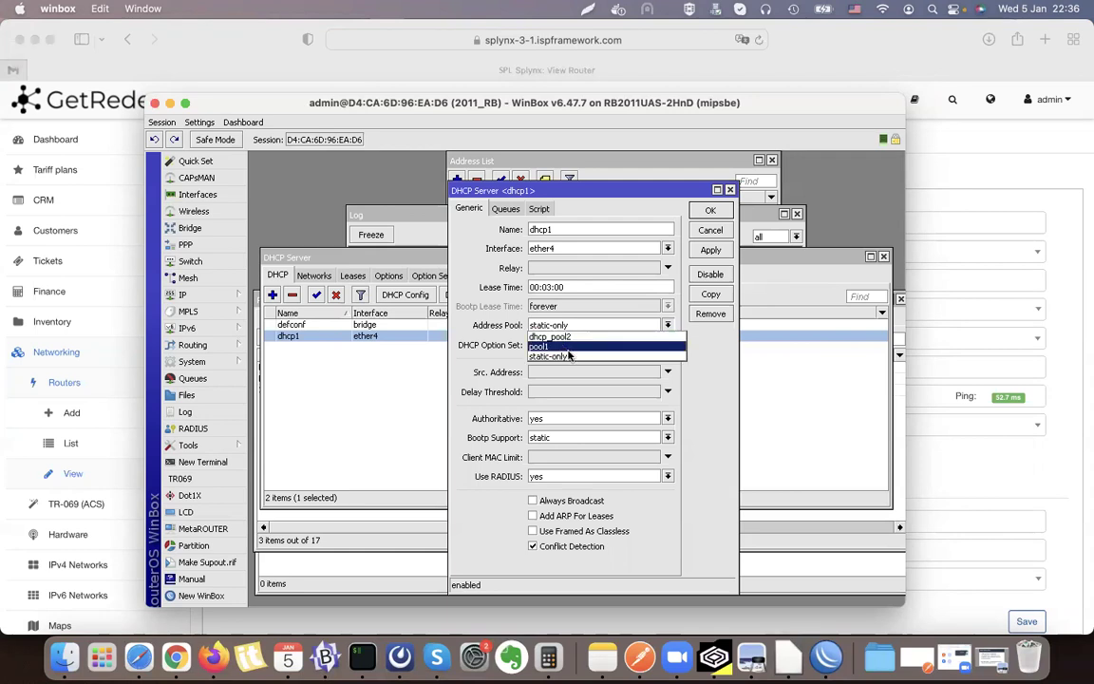
click(570, 356)
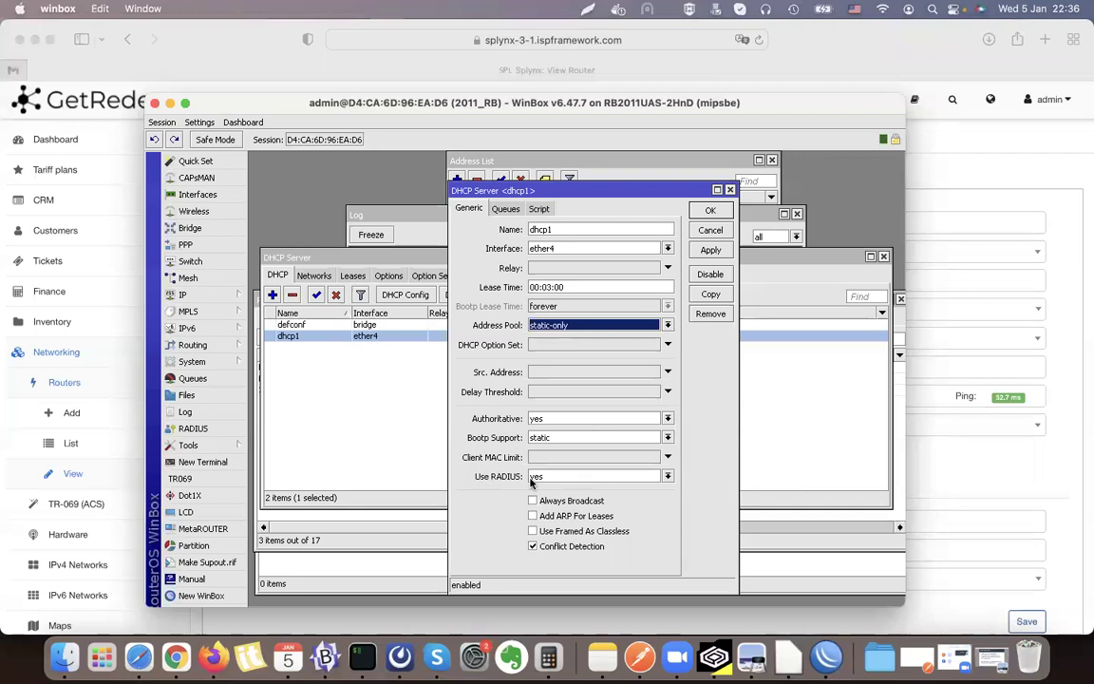
click(729, 191)
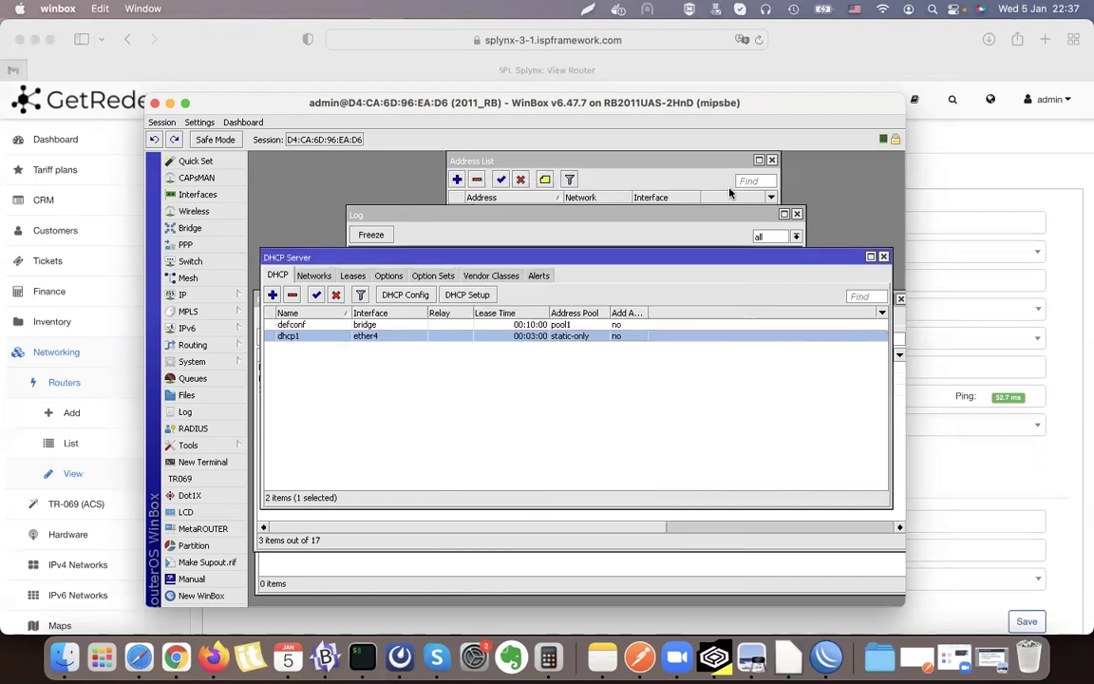
Review the DHCP networks and the details of the dynamic RADIUS lease for 192.168.20.5, returning to the DHCP server list
click(314, 276)
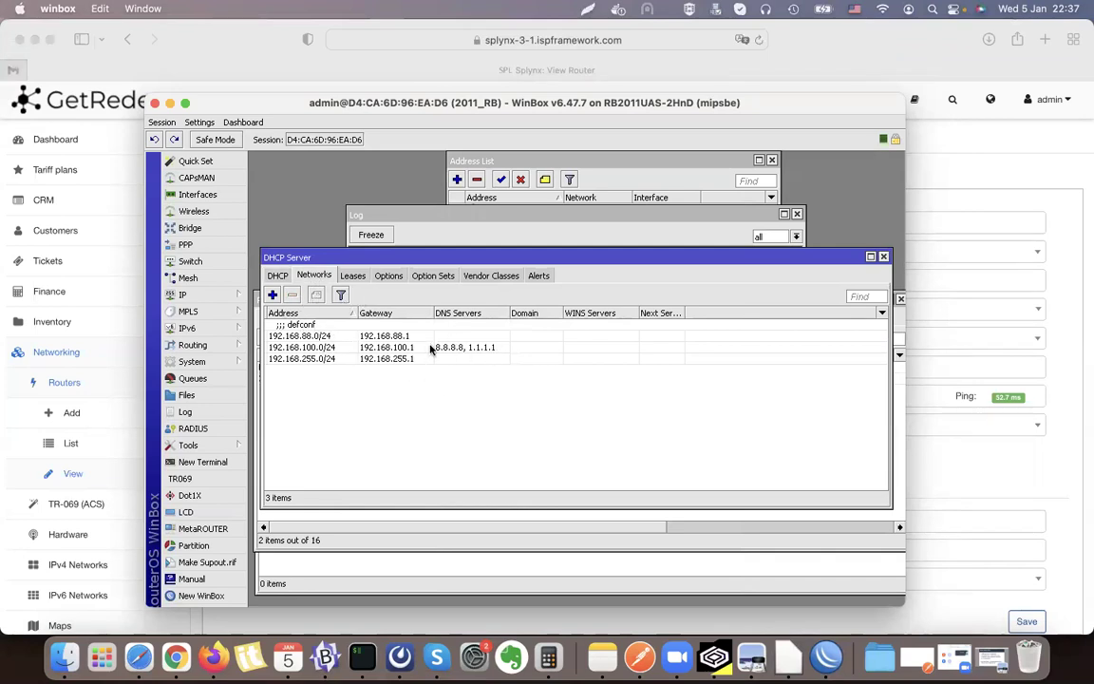
click(357, 277)
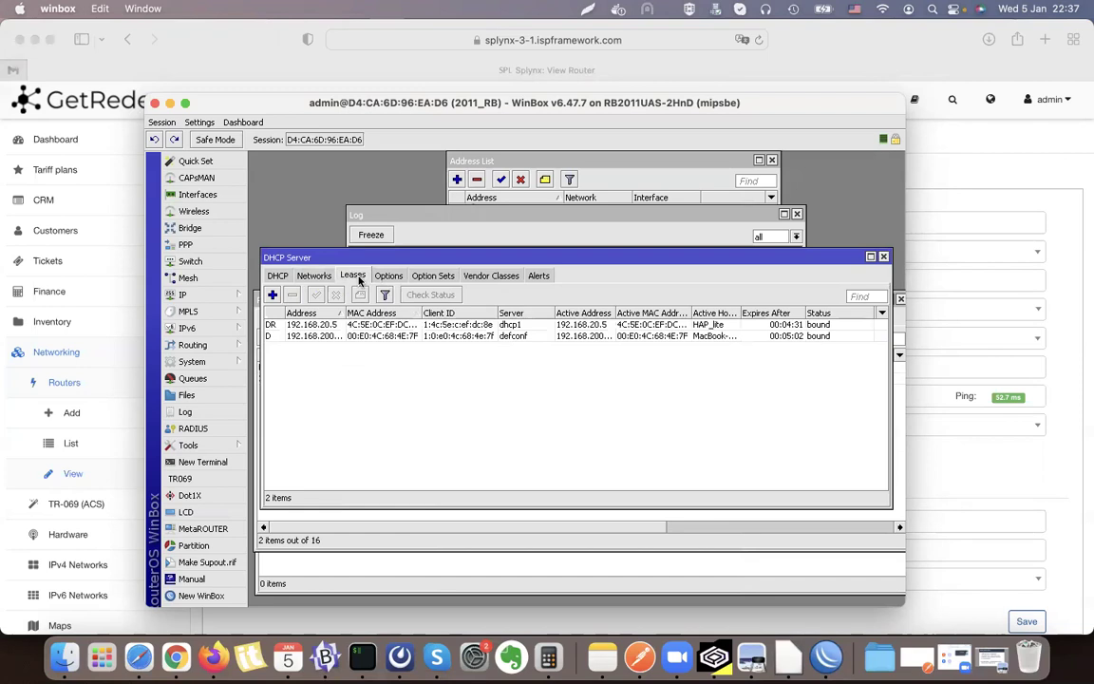
click(271, 326)
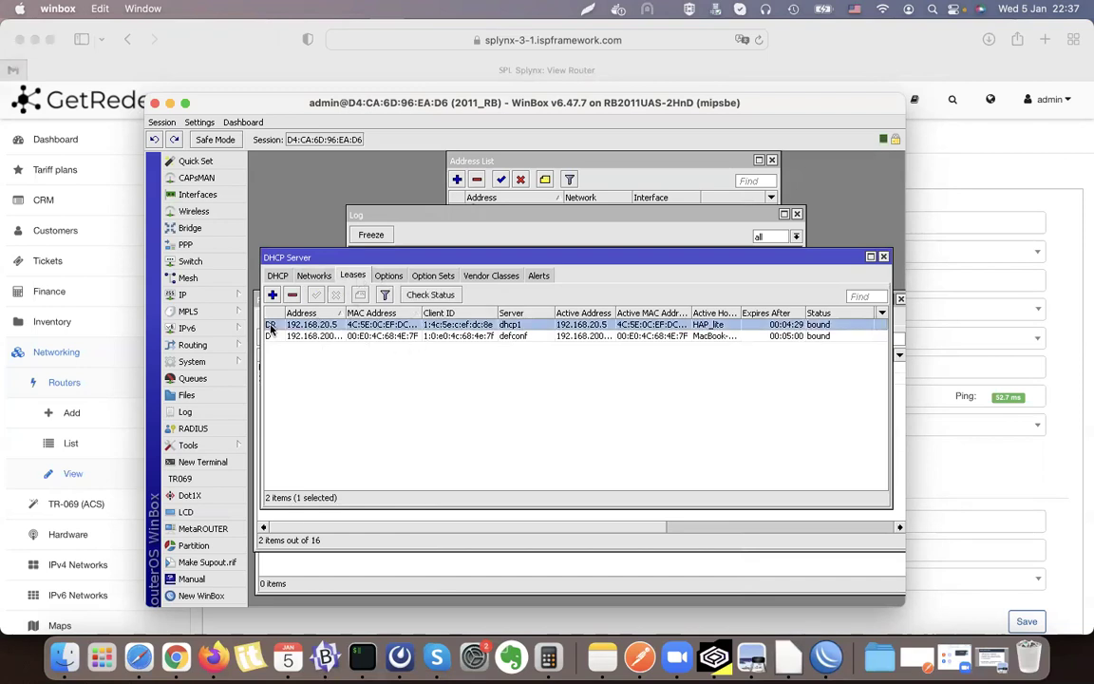
double_click(272, 327)
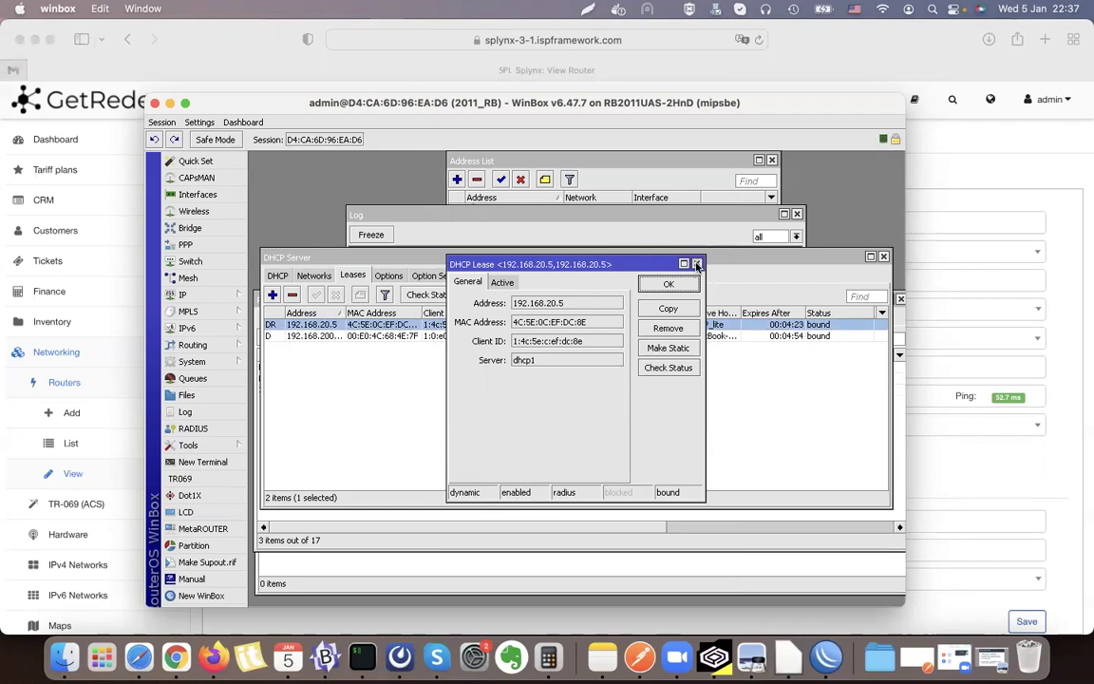
key(Escape)
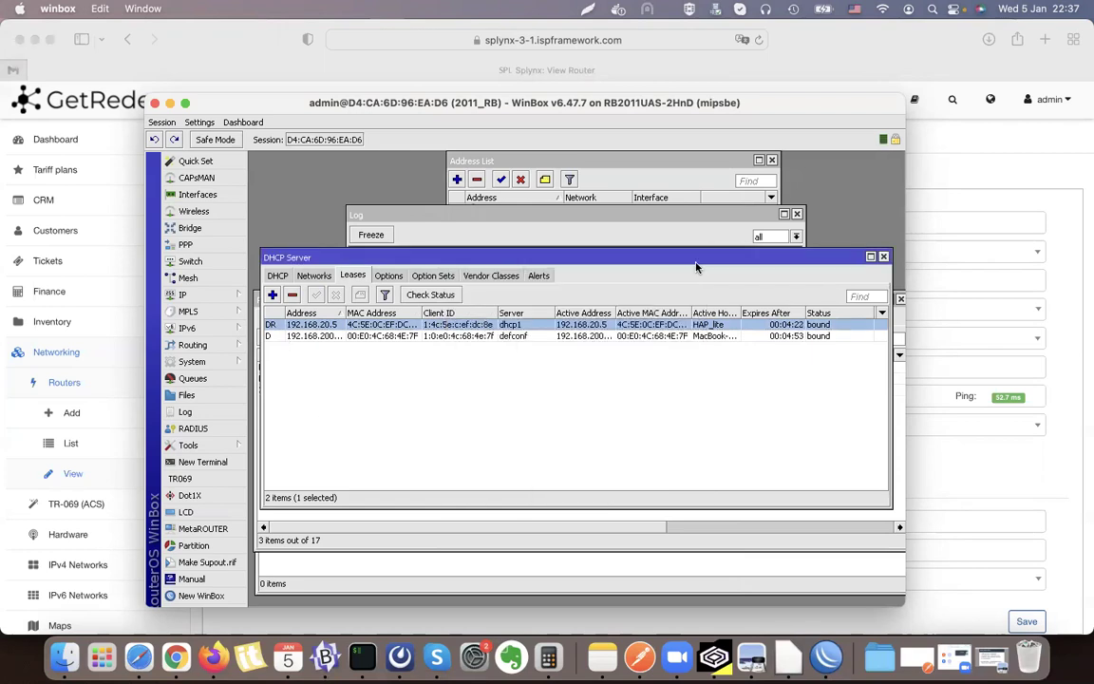
click(277, 275)
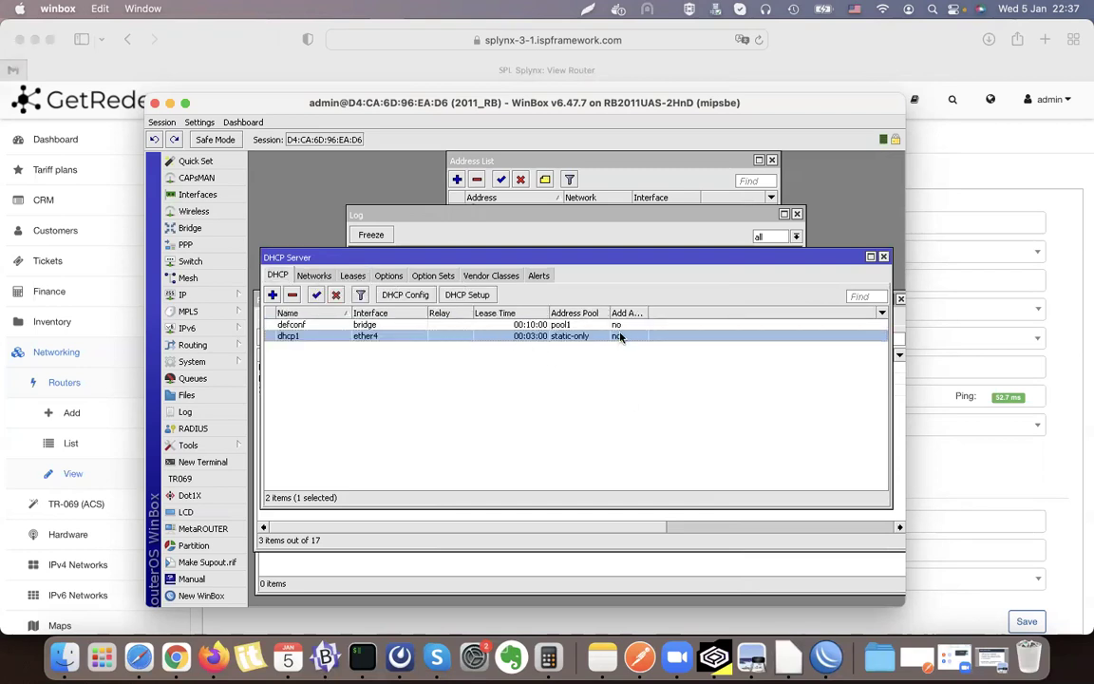
Check that incoming RADIUS requests are accepted and which port they use, and move the RADIUS window up
click(193, 428)
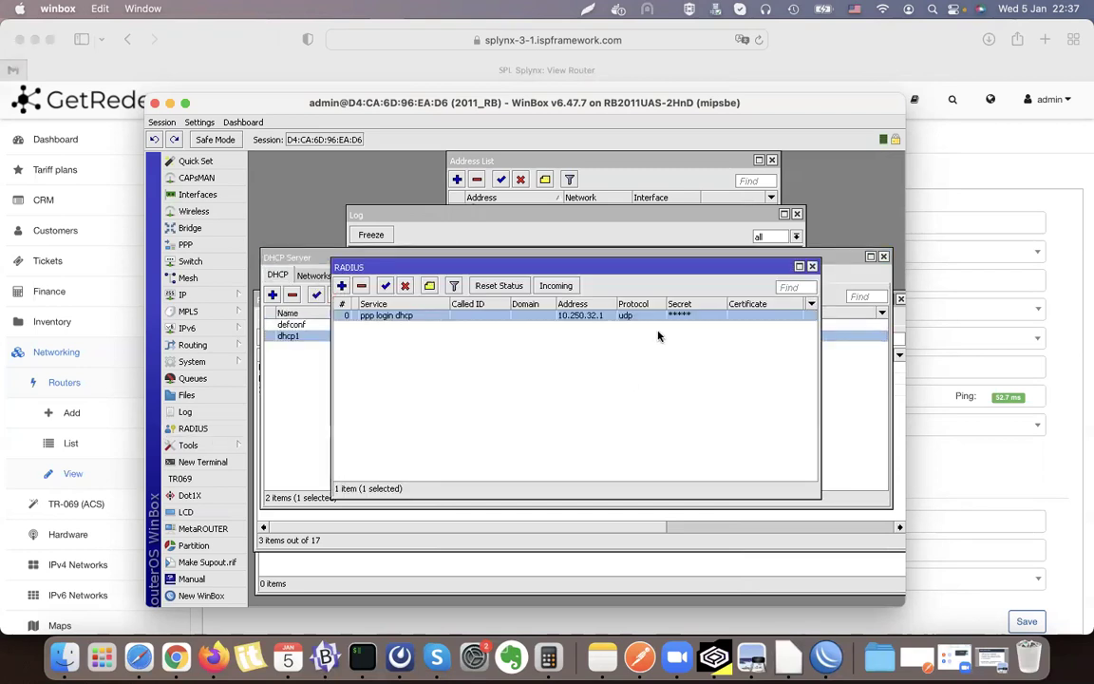
click(556, 286)
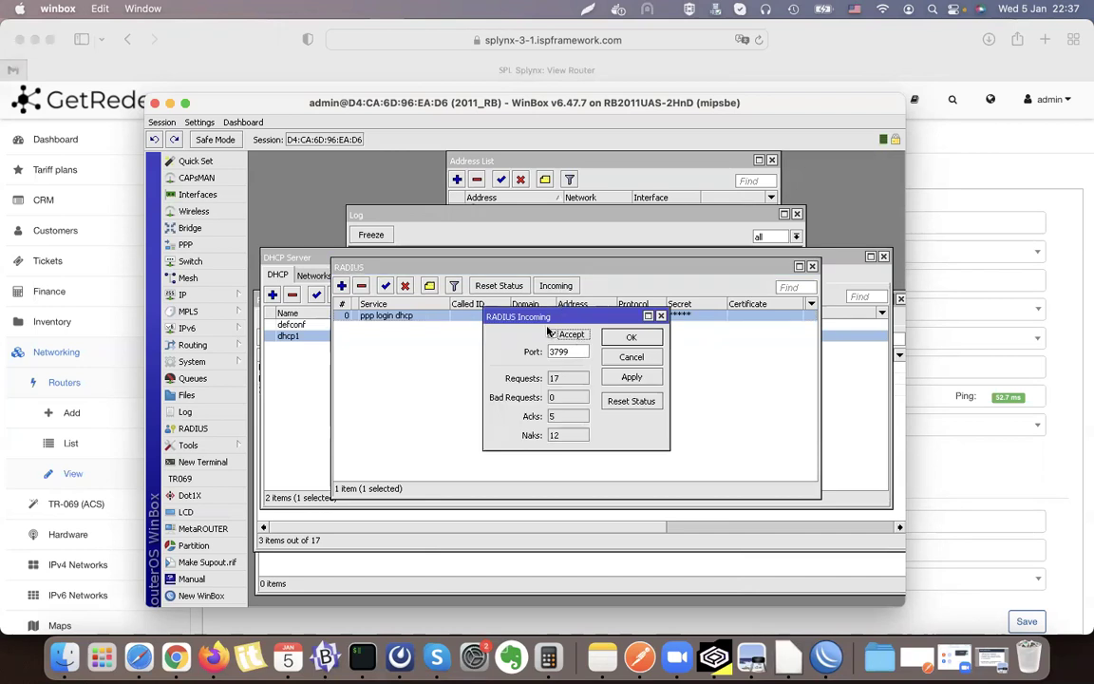
click(630, 338)
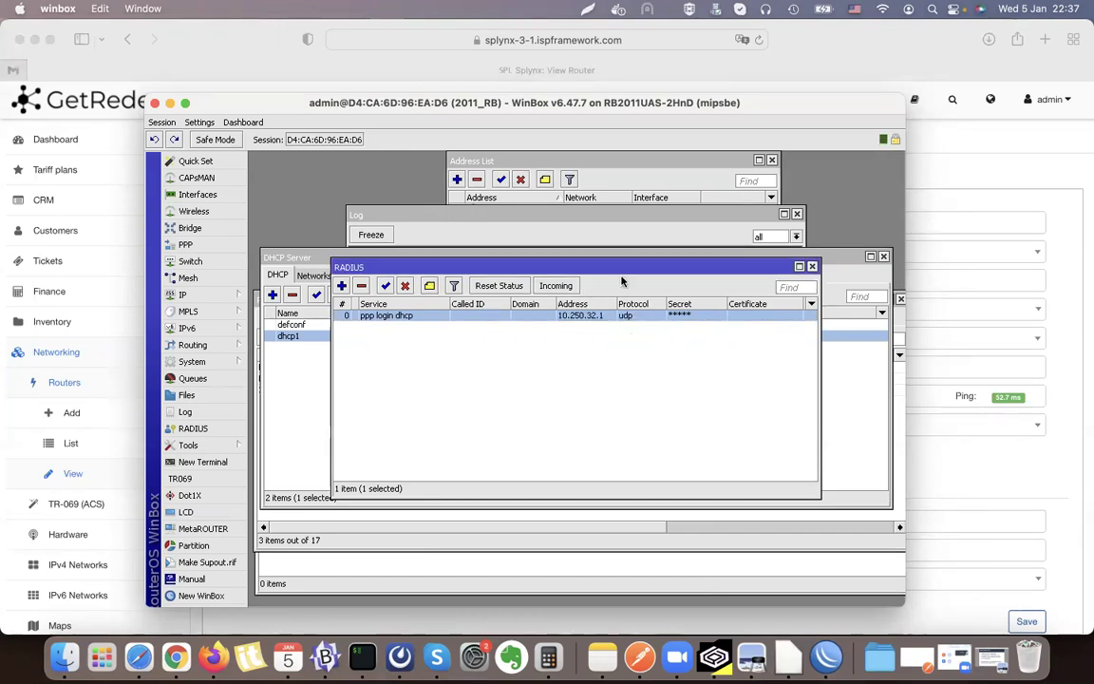
drag(626, 272, 622, 239)
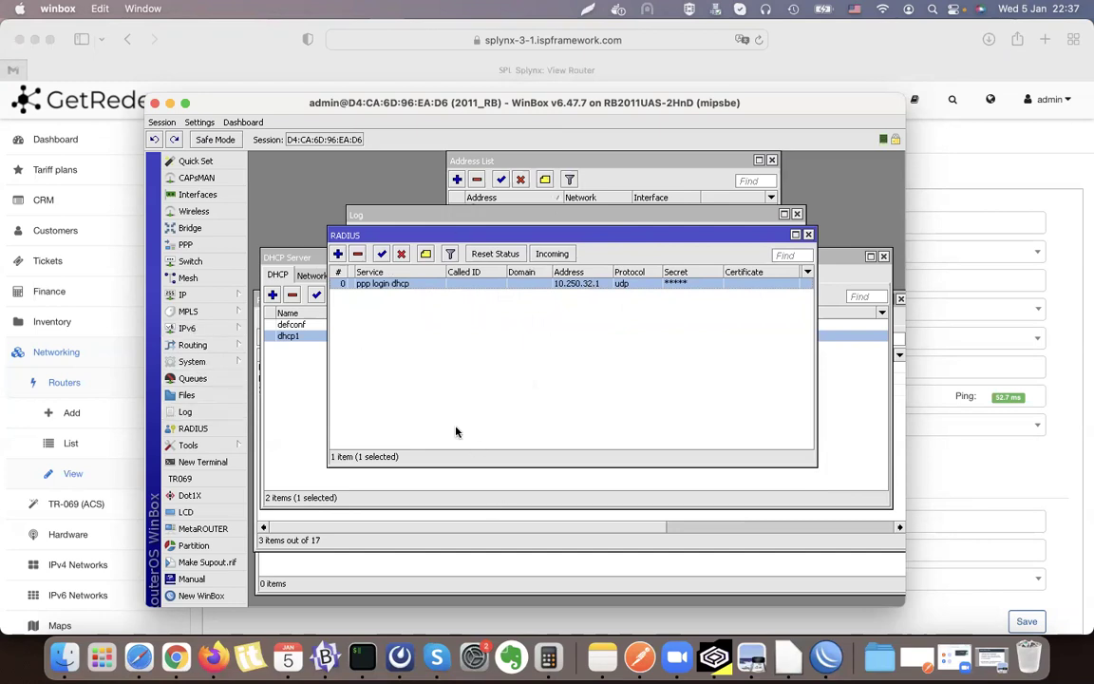
Inspect the targets of the simple queues, widening the Target column to read them, and close the queue list
click(192, 378)
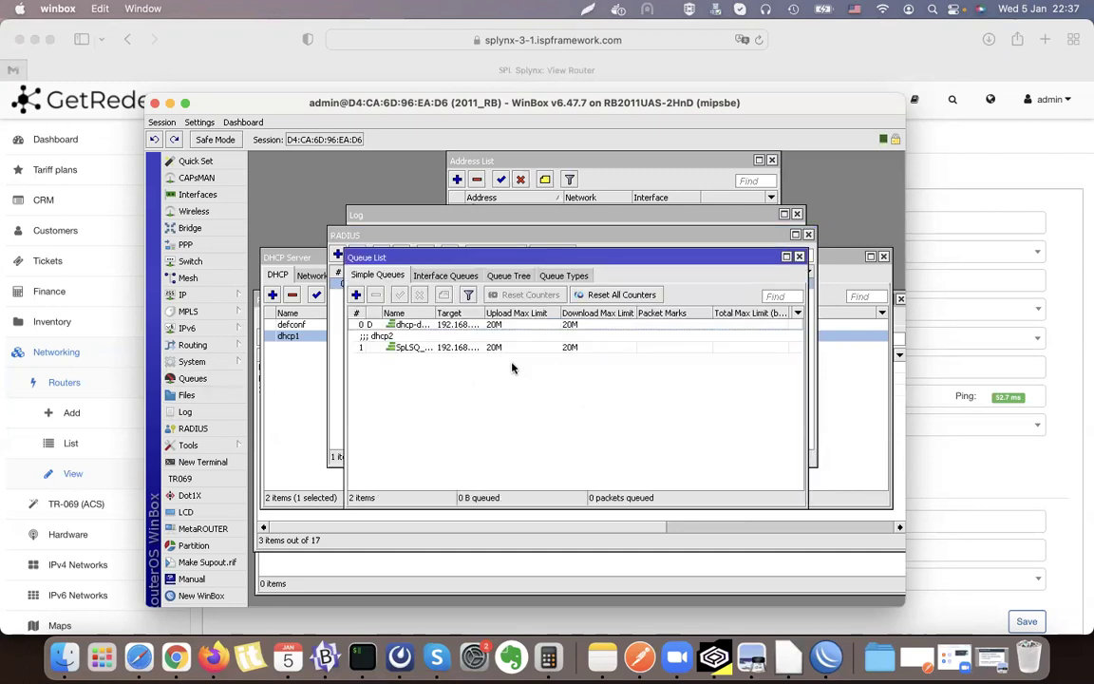
drag(485, 312, 628, 313)
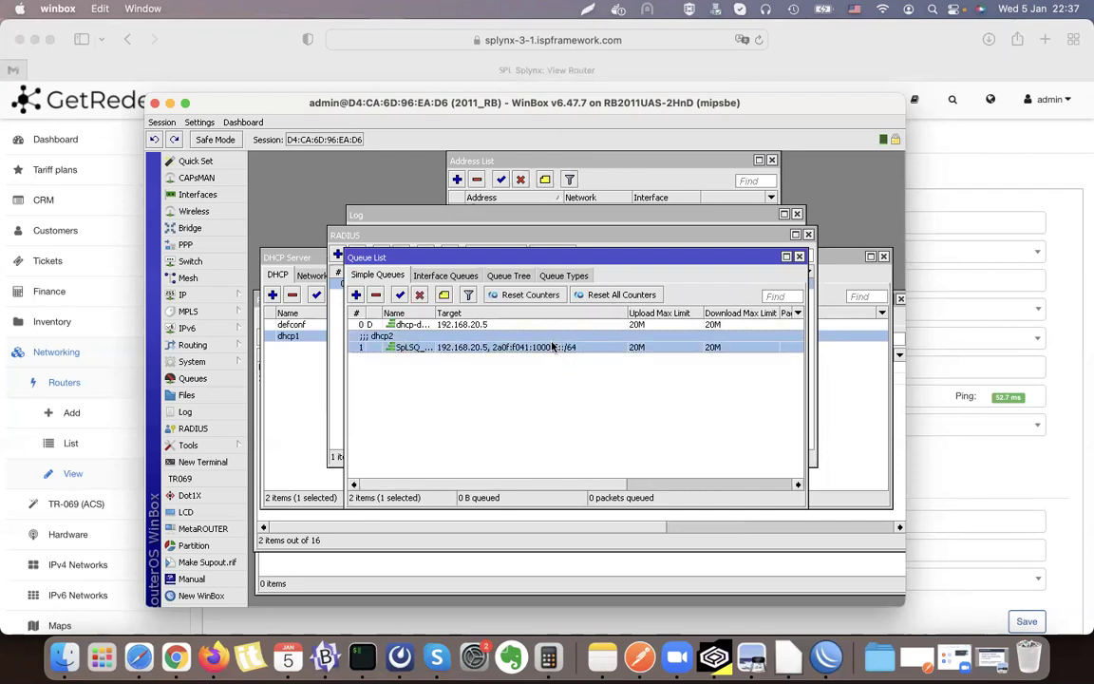
click(557, 400)
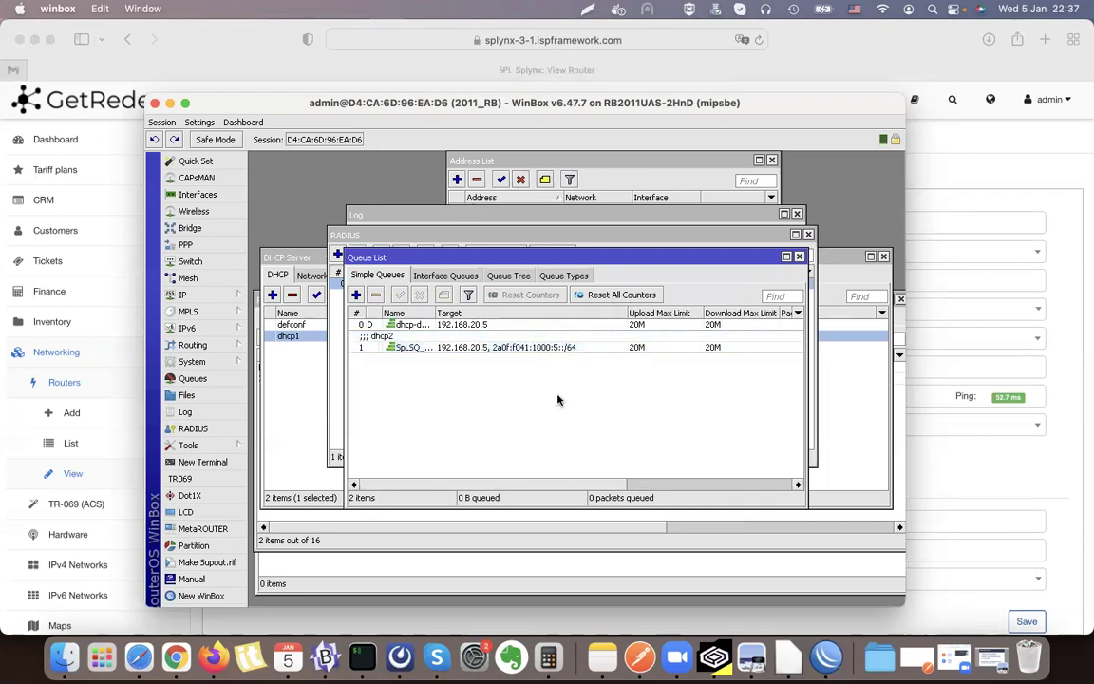
click(570, 347)
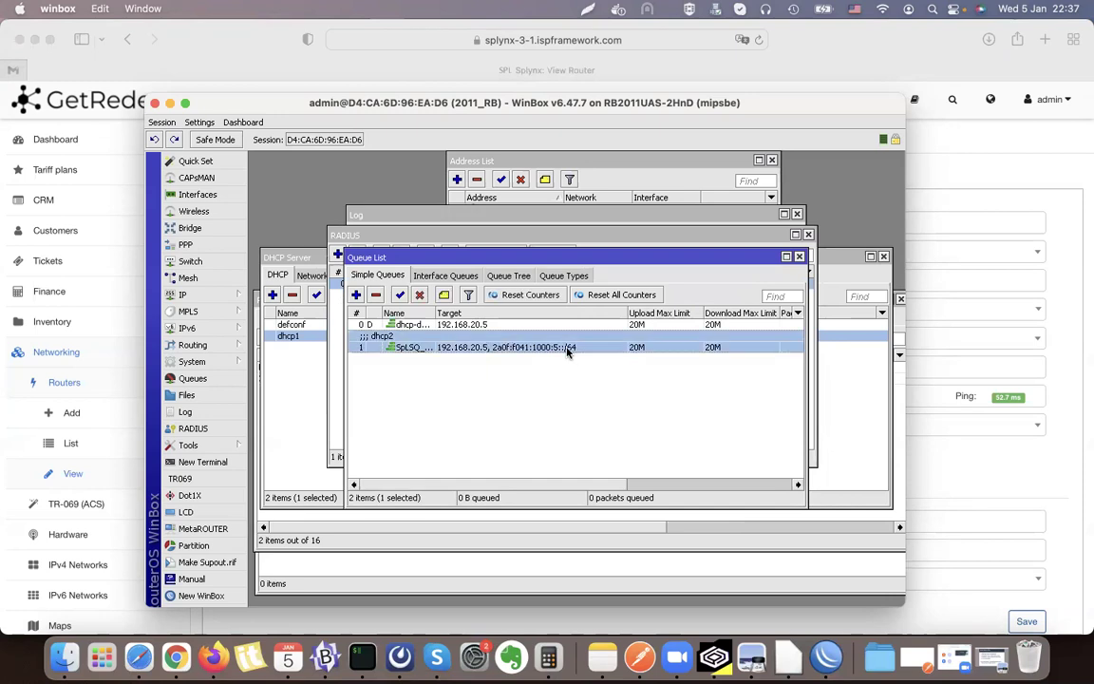
click(799, 258)
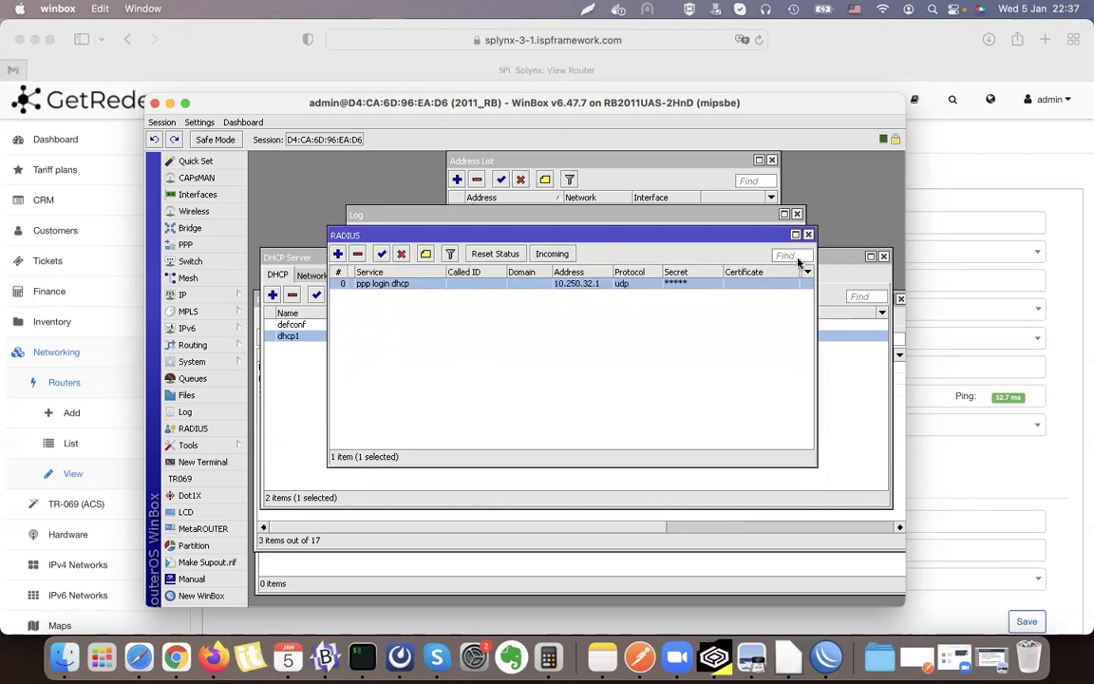
Switch to SPLYNX_3-1.pdf in Preview, highlight the Mikrotik router configuration and IP assignments items on the slide, and minimize it
click(751, 658)
drag(233, 214, 708, 219)
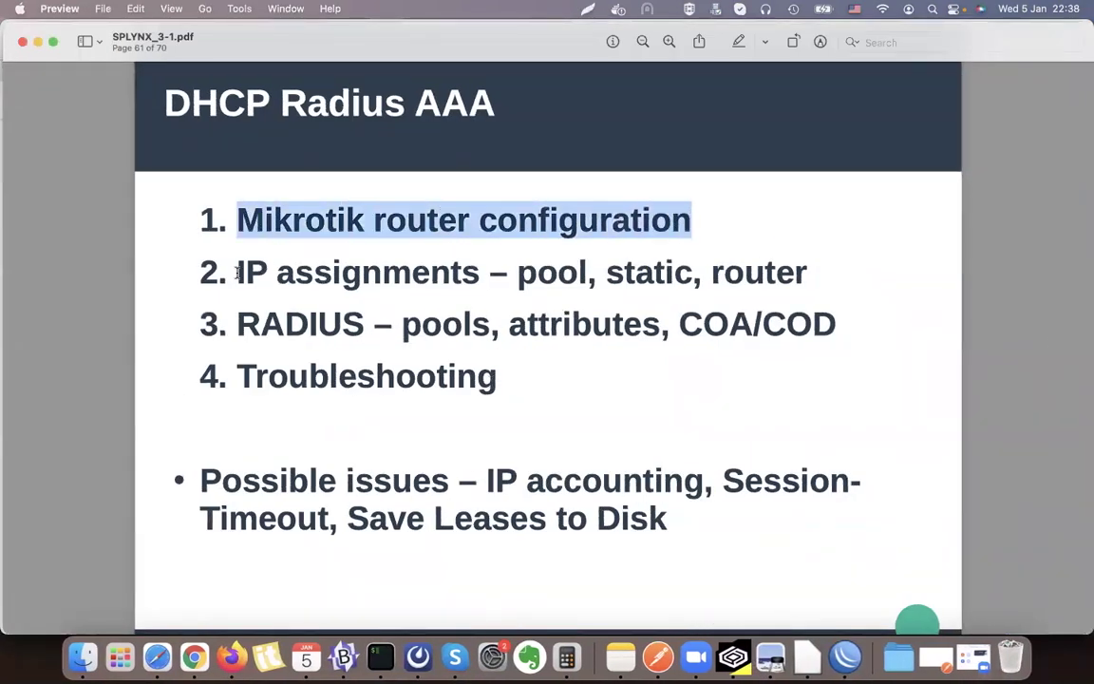
drag(236, 275, 781, 263)
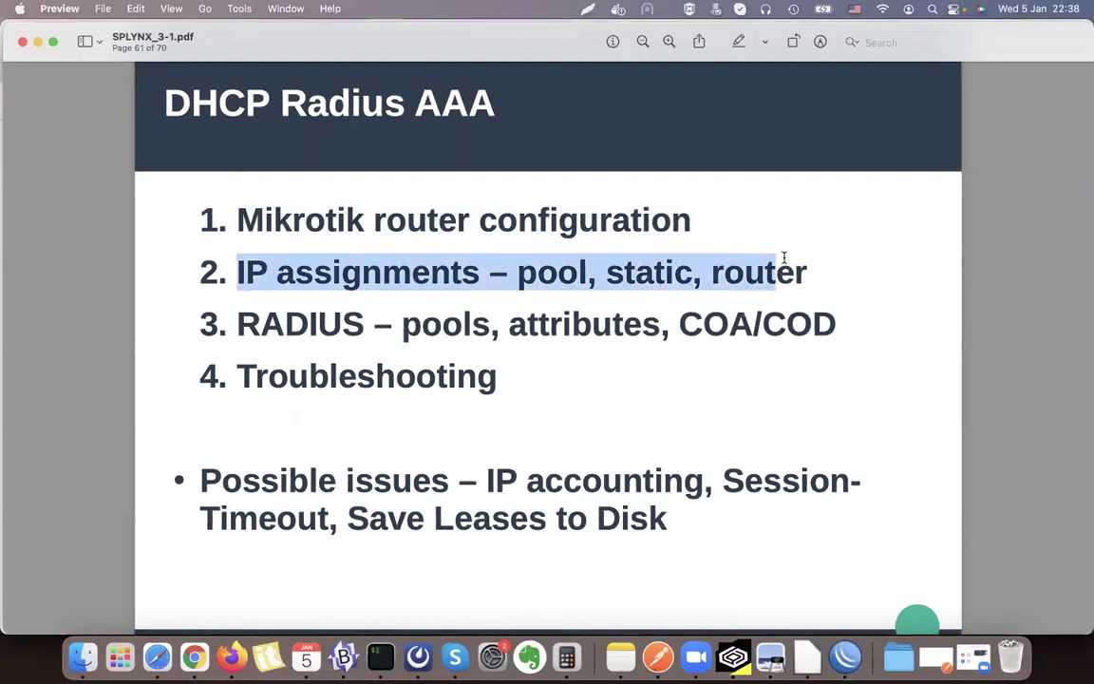
click(36, 41)
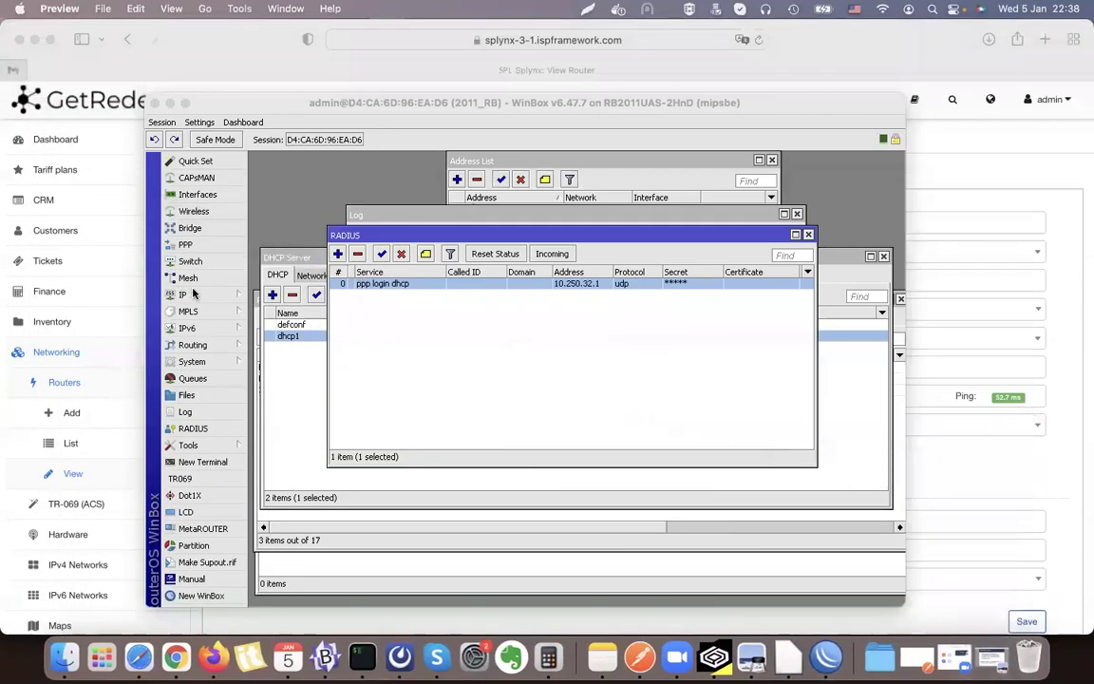
Switch to Splynx in Safari and open the online customer from the customers list to view their internet services
click(23, 216)
click(94, 232)
click(67, 322)
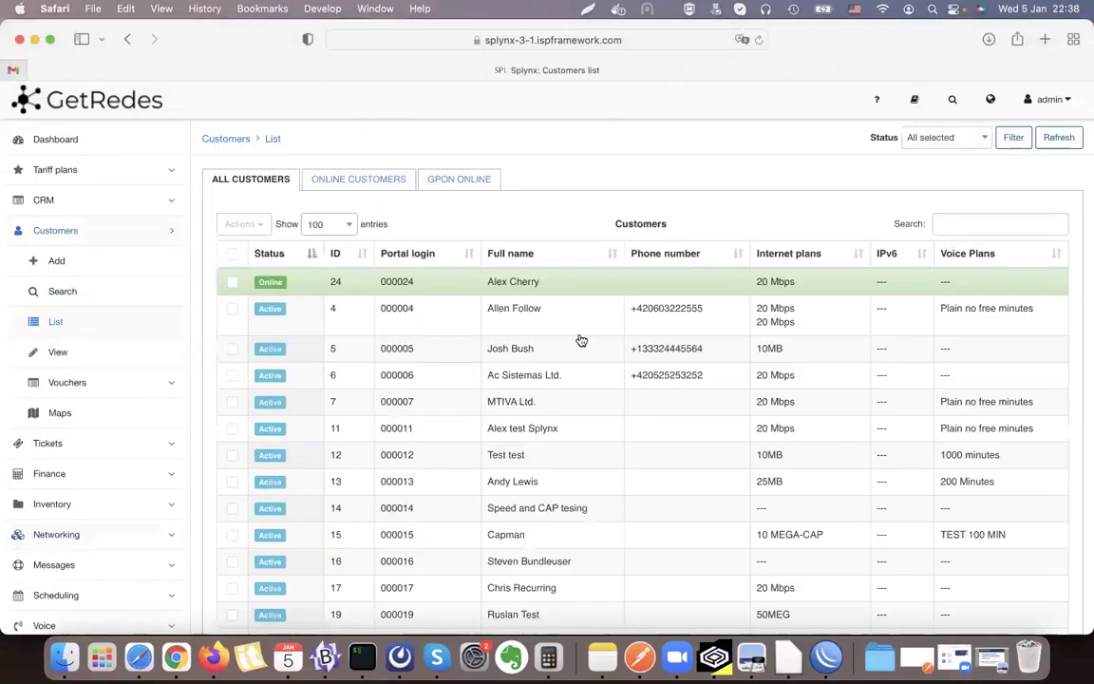
click(520, 283)
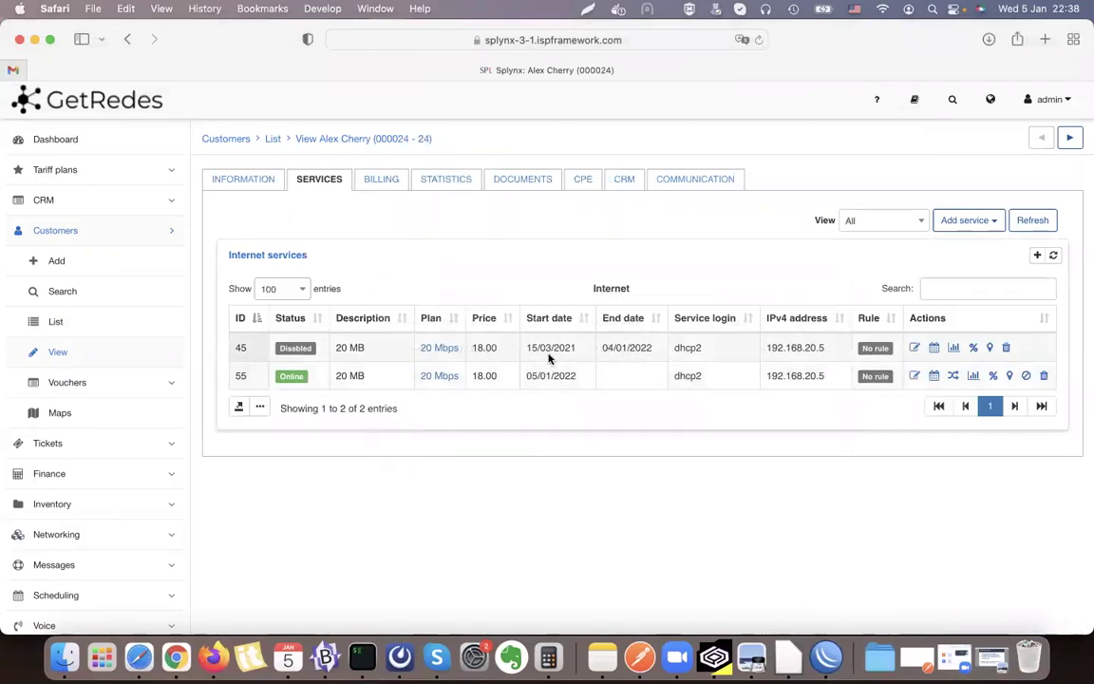
Filter the customer's internet services to Active and open the dhcp2 service for editing
click(884, 221)
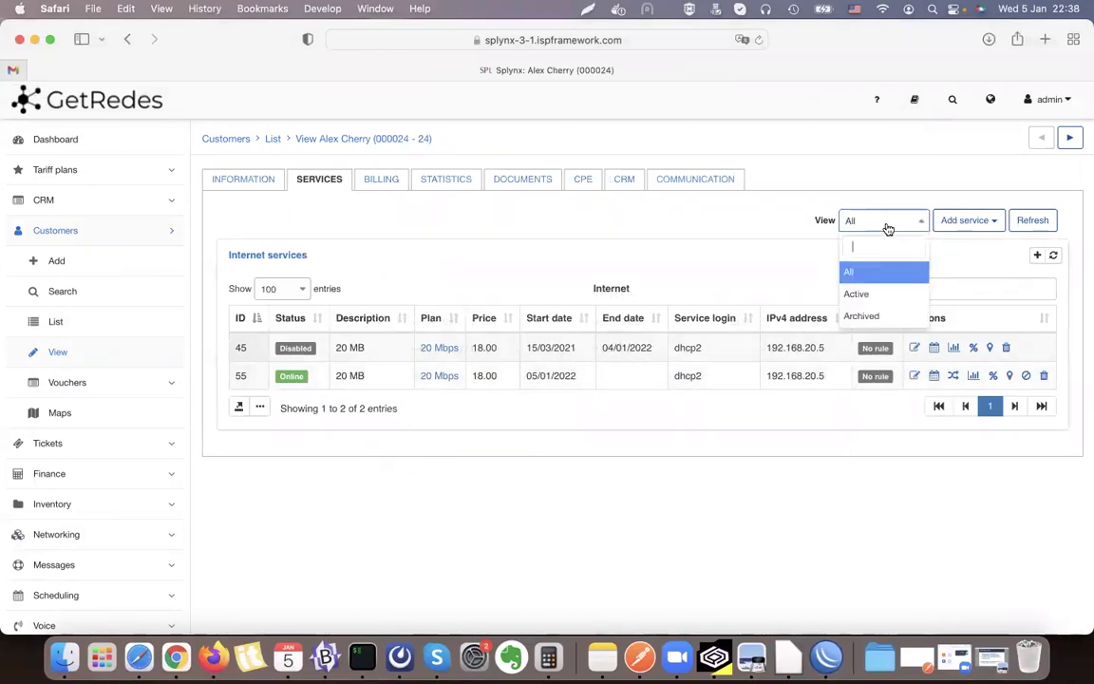
click(879, 291)
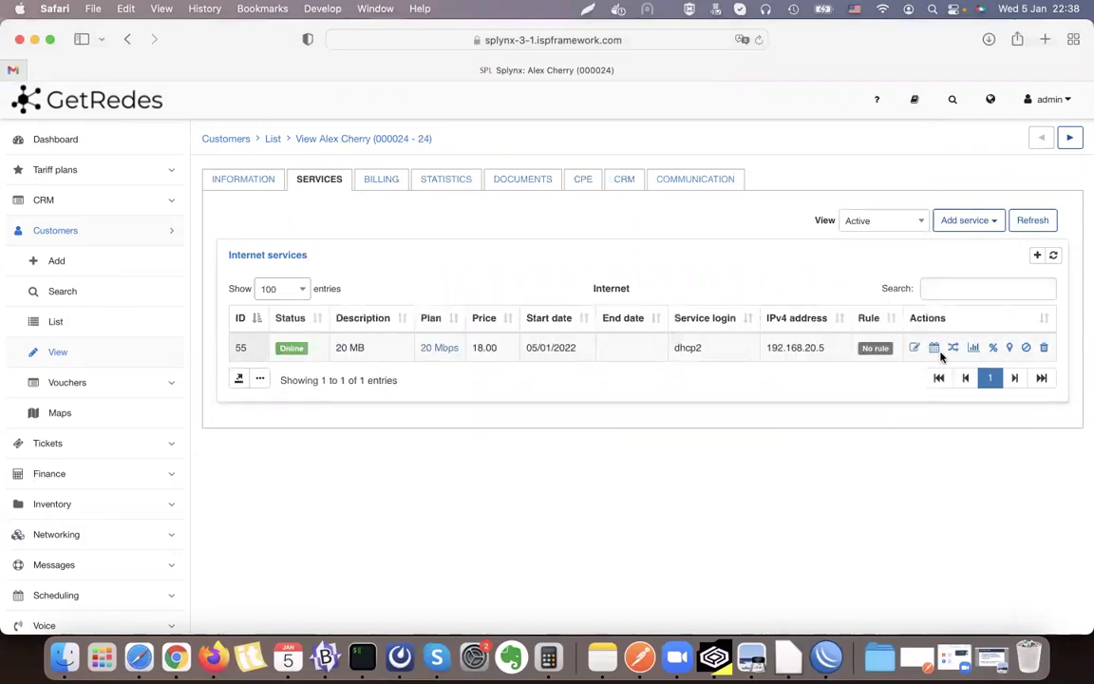
click(912, 351)
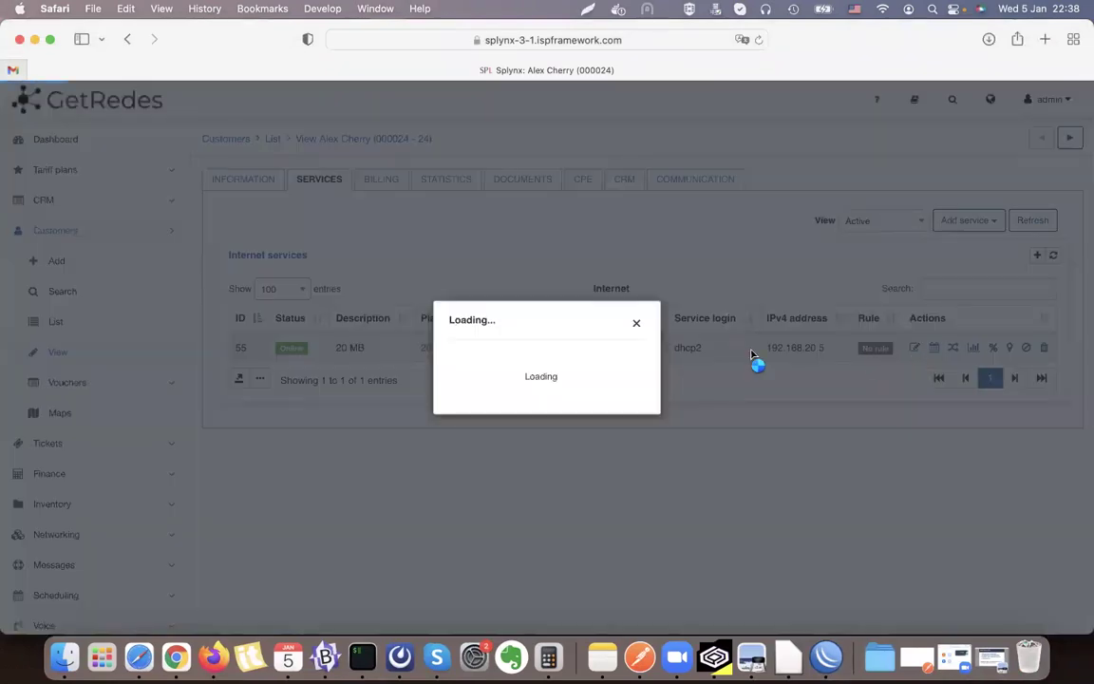
Examine the service's IPv4 address and MAC(s) fields in the plan options, highlighting the MAC value
scroll(545, 392, down, 5)
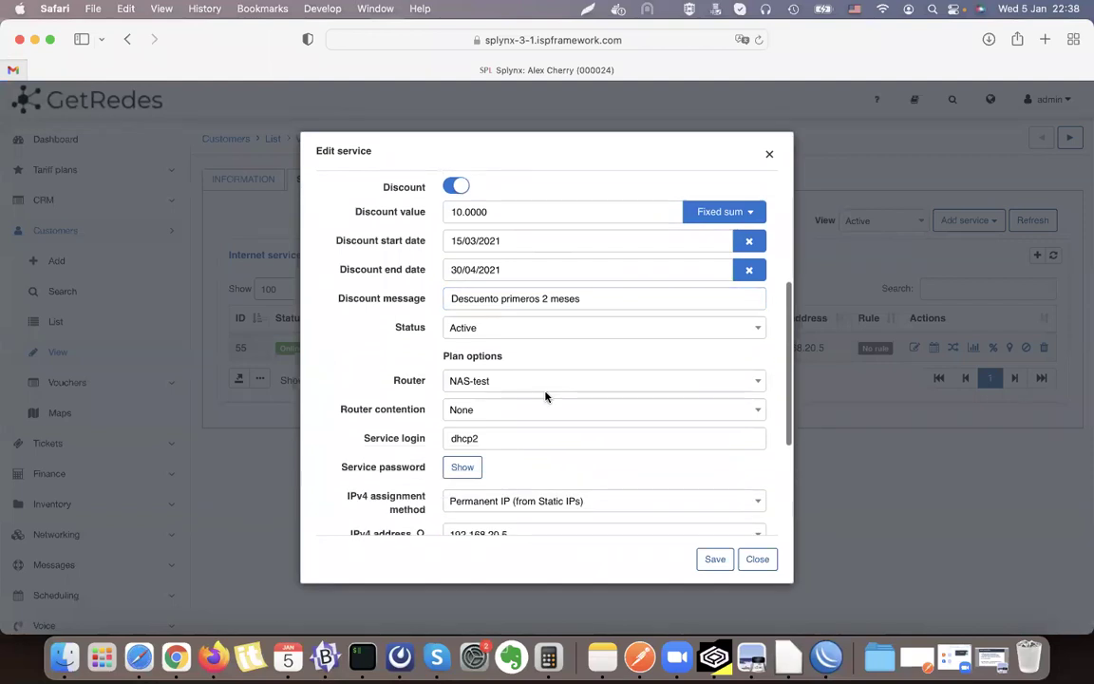
scroll(532, 380, down, 4)
triple_click(364, 384)
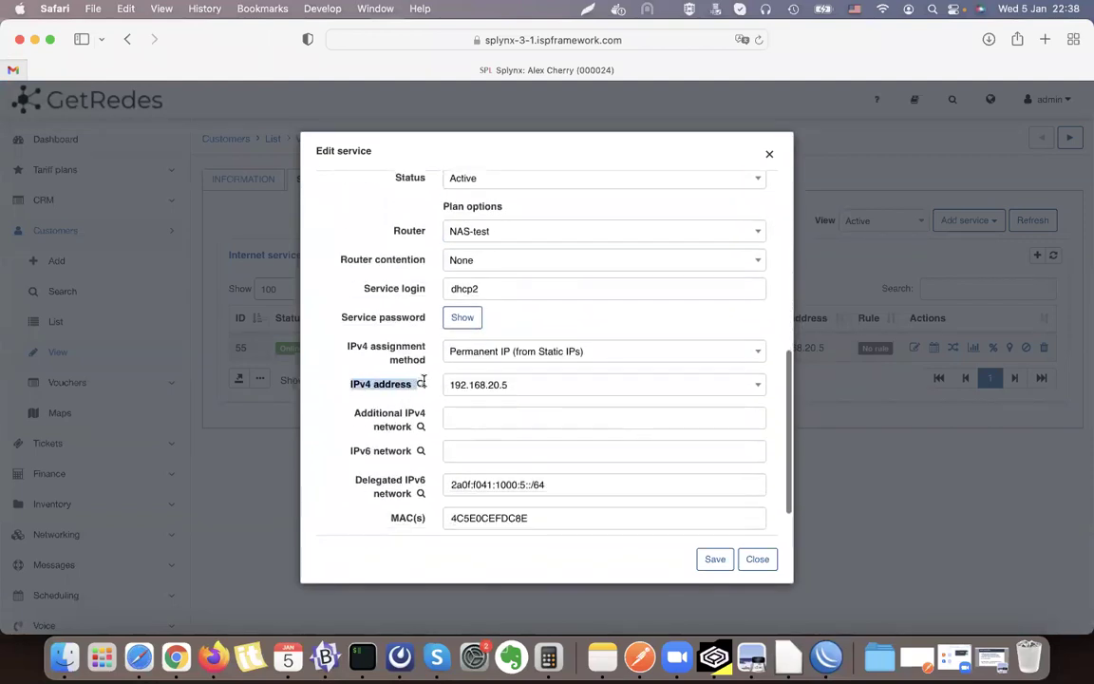
scroll(569, 400, down, 2)
triple_click(397, 472)
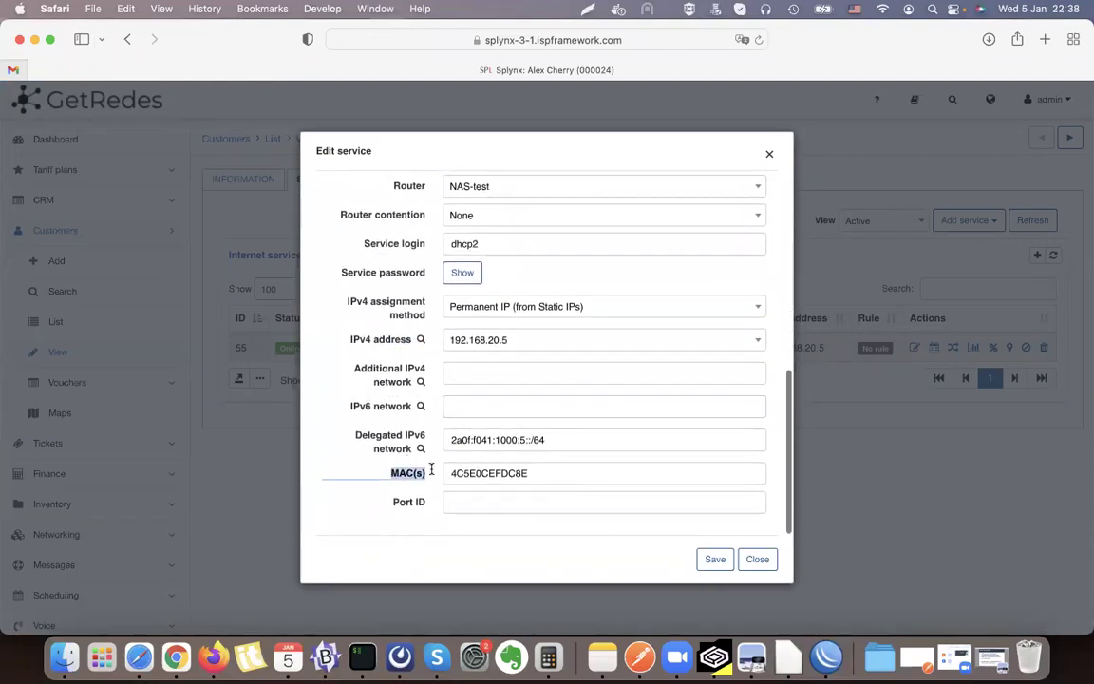
click(567, 472)
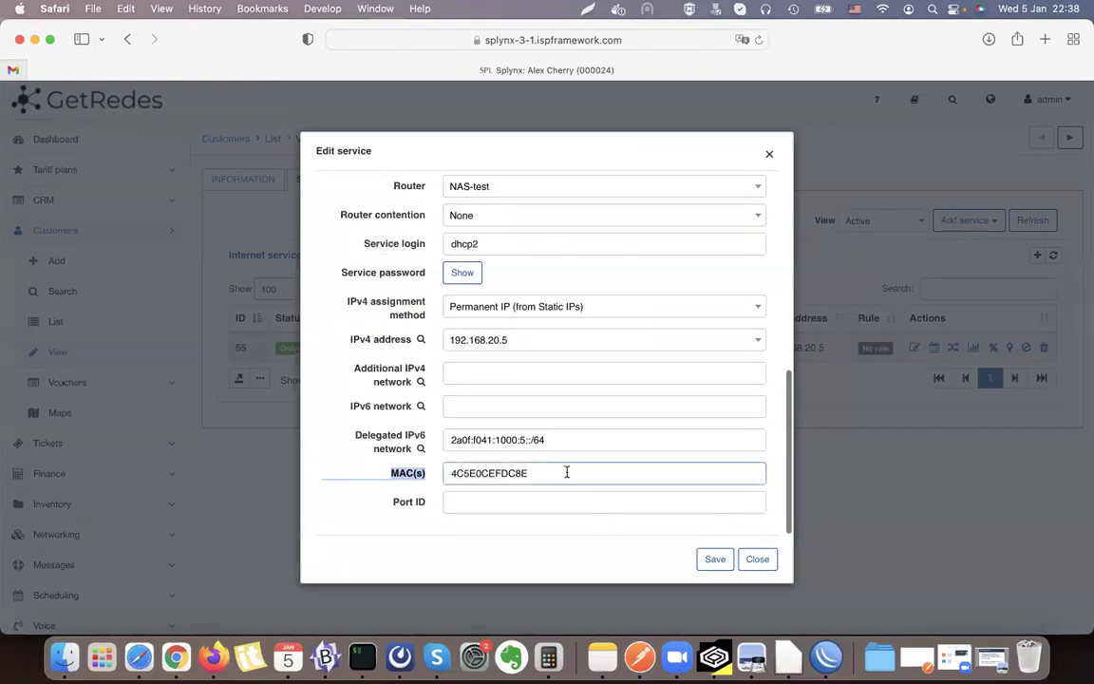
double_click(458, 477)
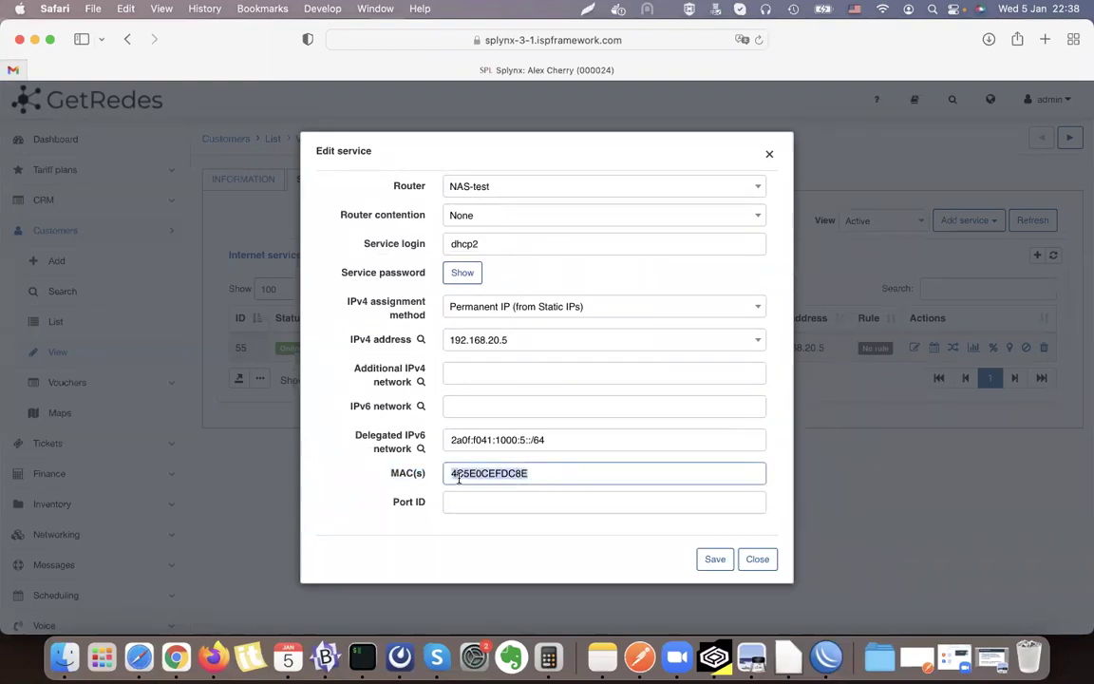
click(477, 475)
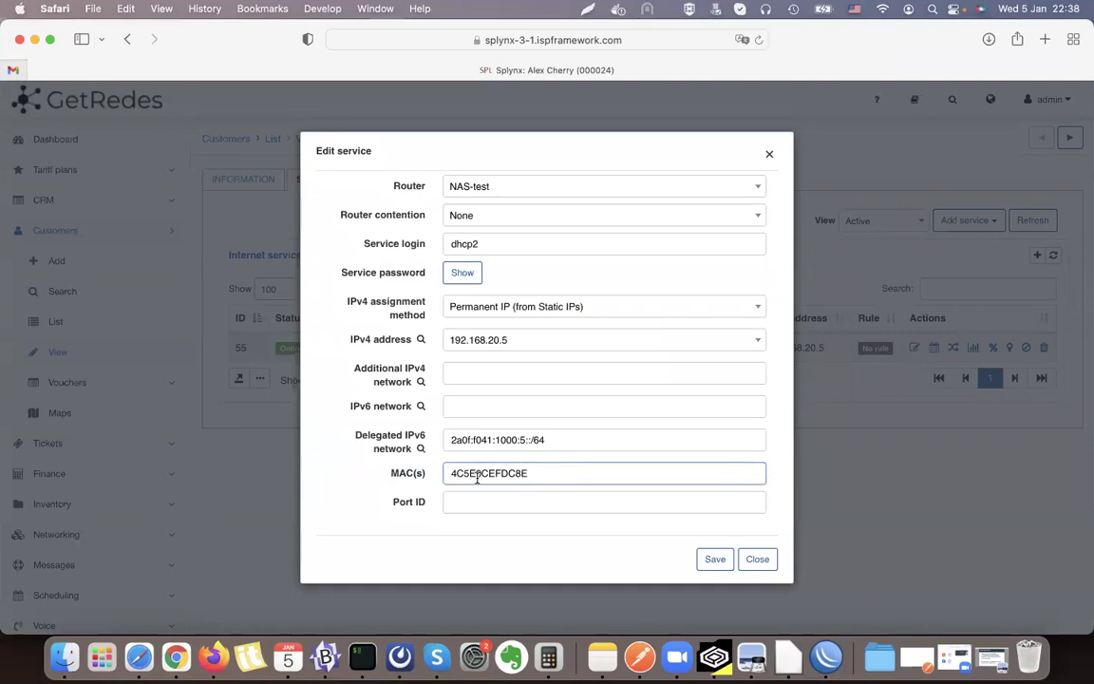
drag(454, 472, 560, 476)
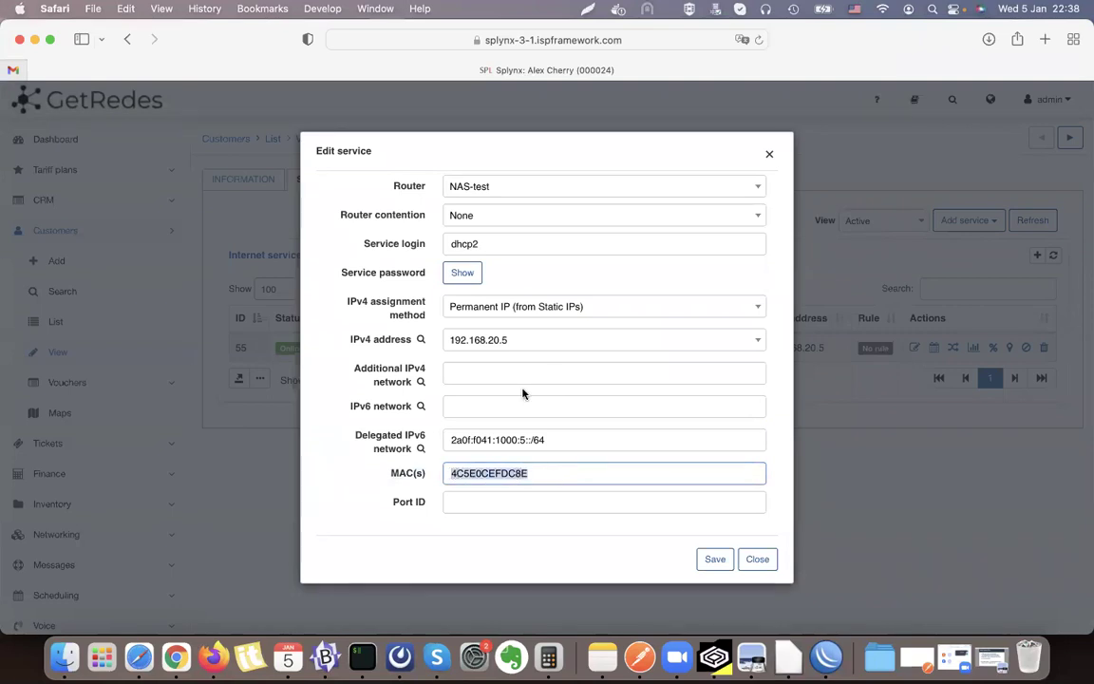
Check the IPv4 address choices of the service and open the list of IPv4 networks offering a first available IP
drag(350, 339, 416, 339)
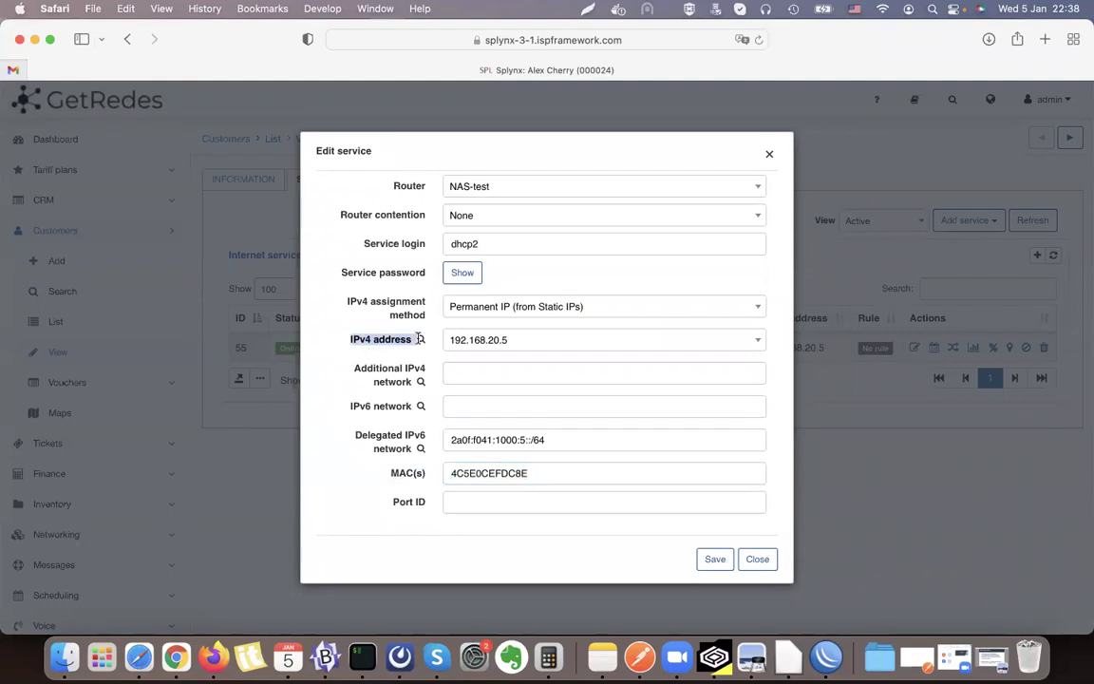
click(494, 345)
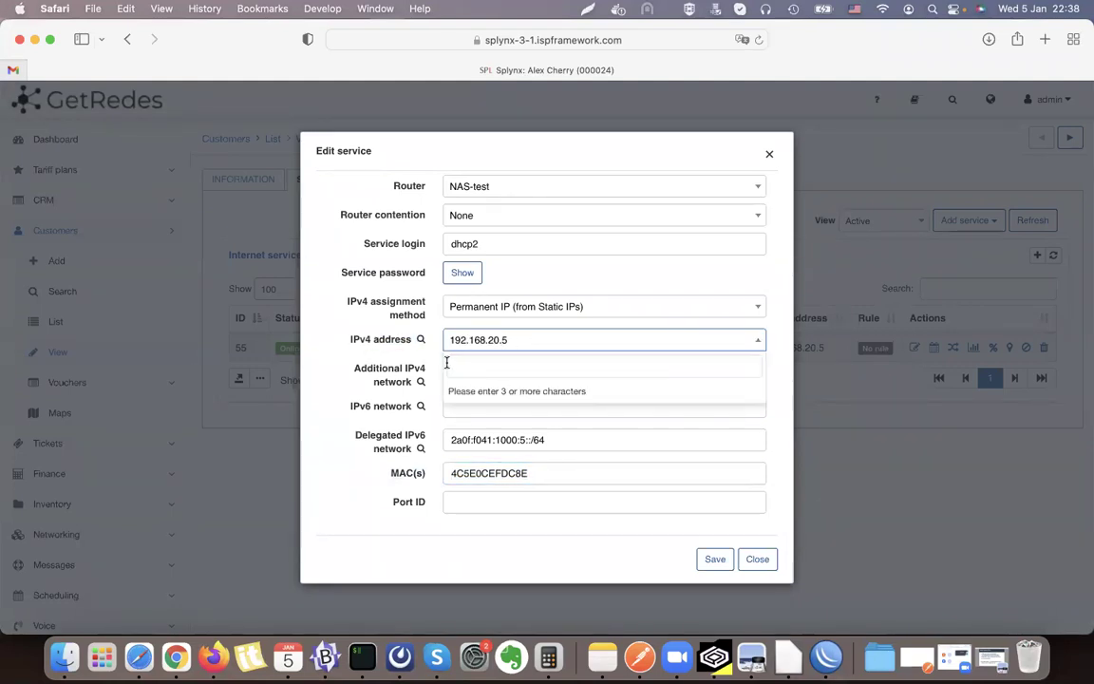
click(421, 340)
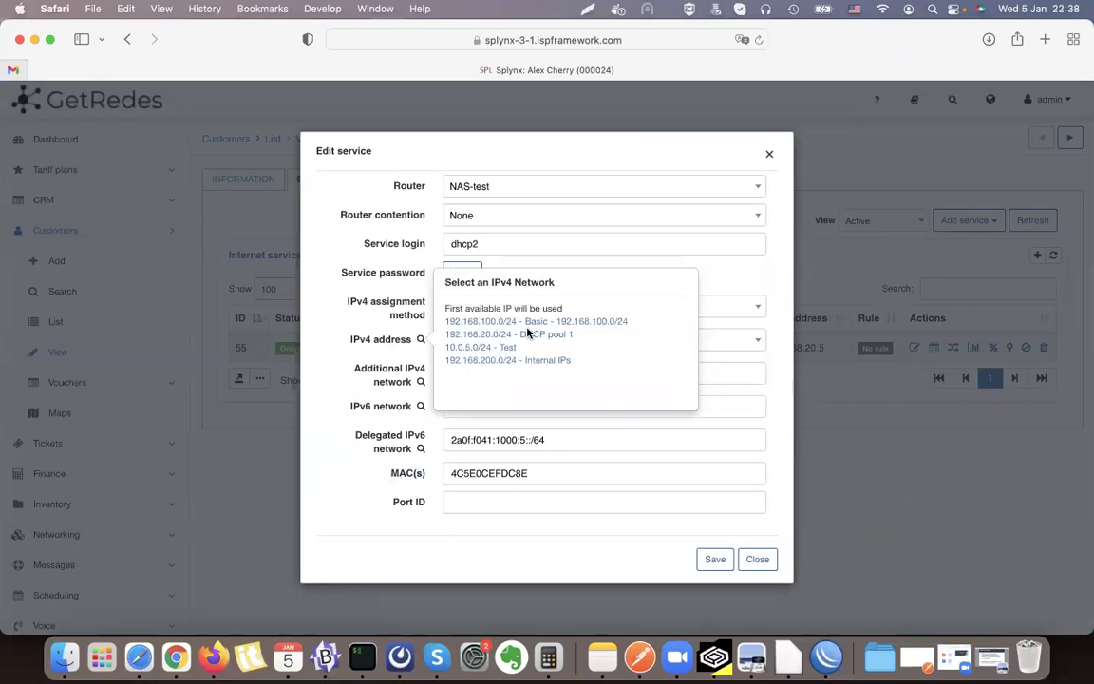
Set the service's IPv4 assignment method to Dynamic IP (from IP Pools) and look through the IPv4 pool options
click(488, 311)
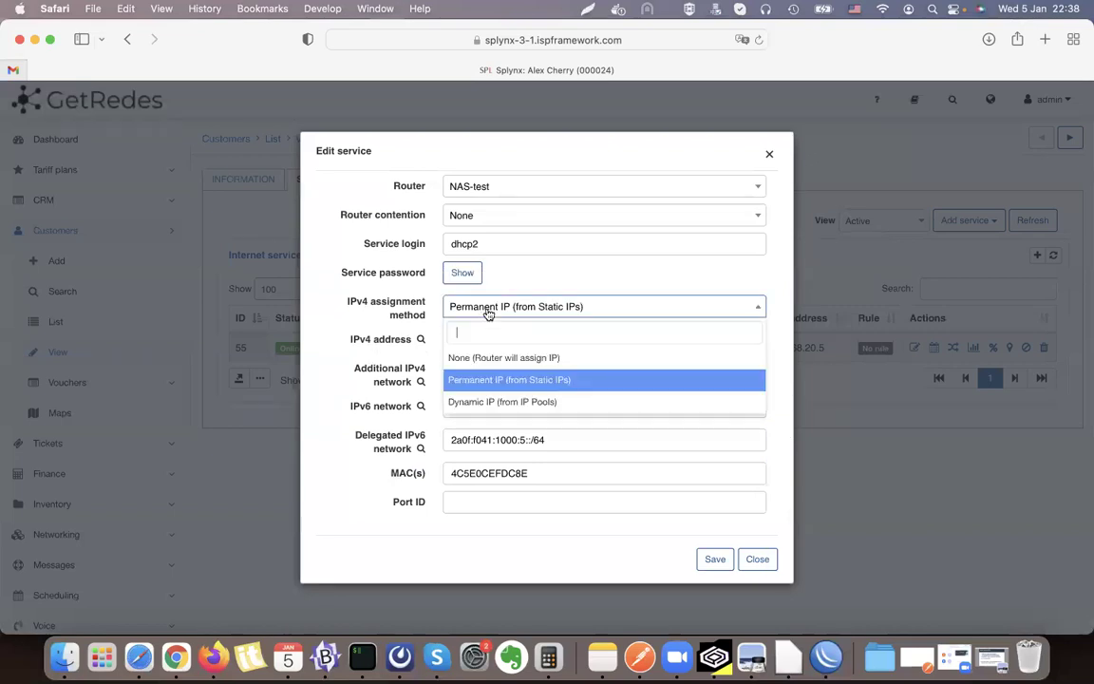
click(511, 401)
click(488, 408)
click(504, 480)
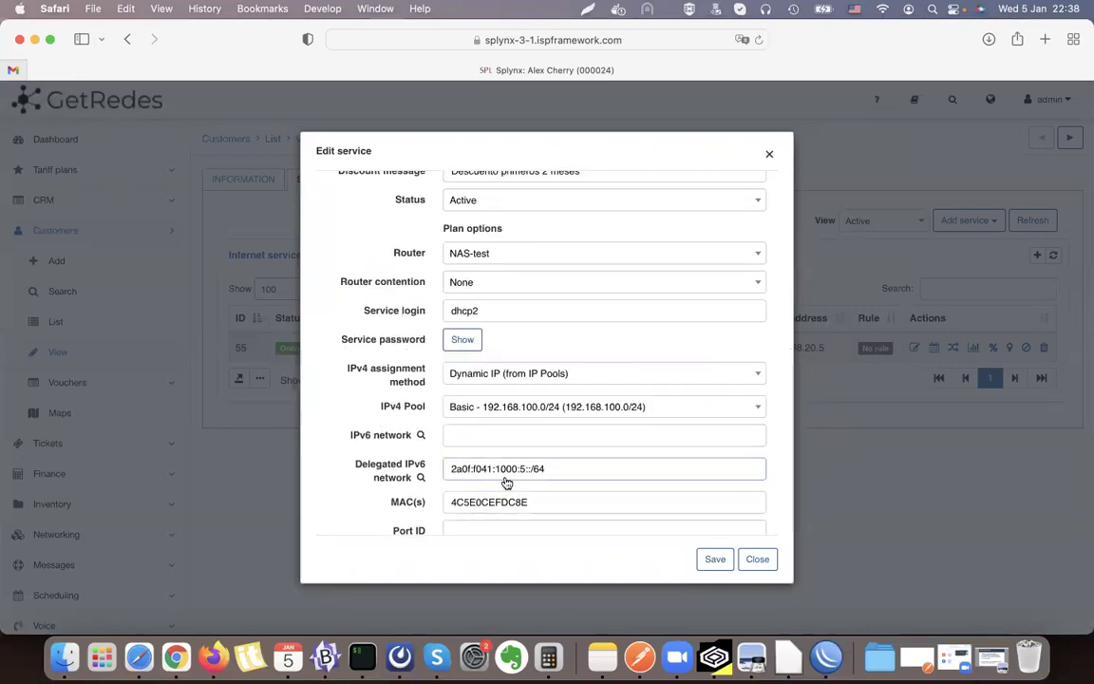
Set the IPv4 assignment method to None (Router will assign IP), and return it to Permanent IP (from Static IPs)
click(518, 378)
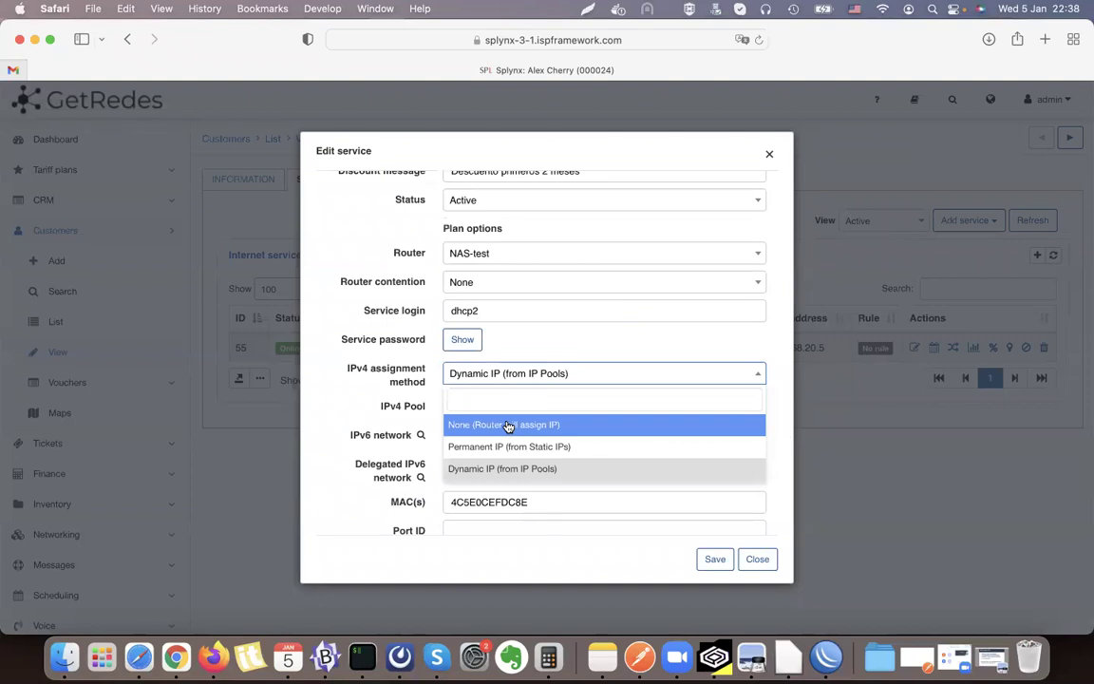
click(508, 425)
drag(347, 366, 427, 390)
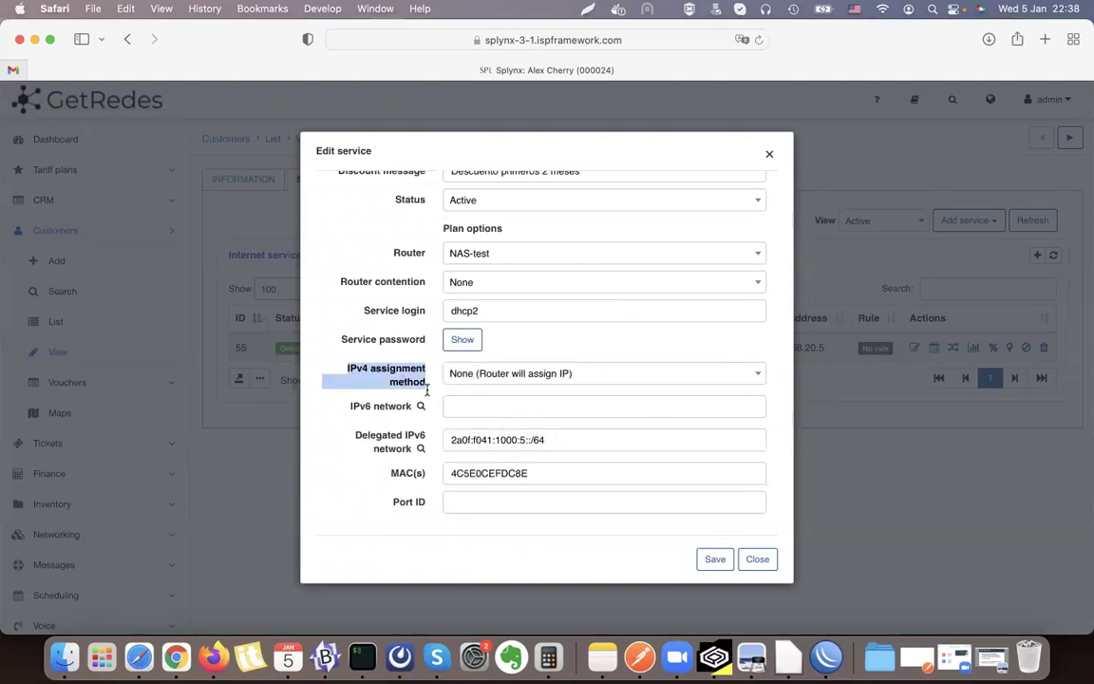
click(530, 372)
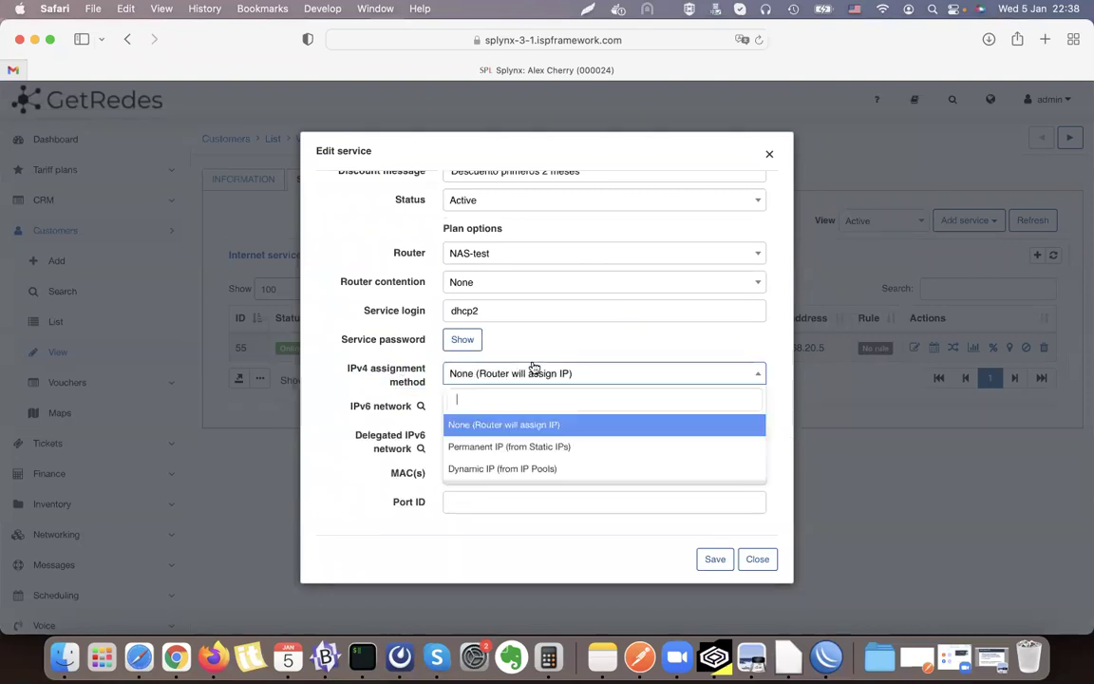
click(529, 447)
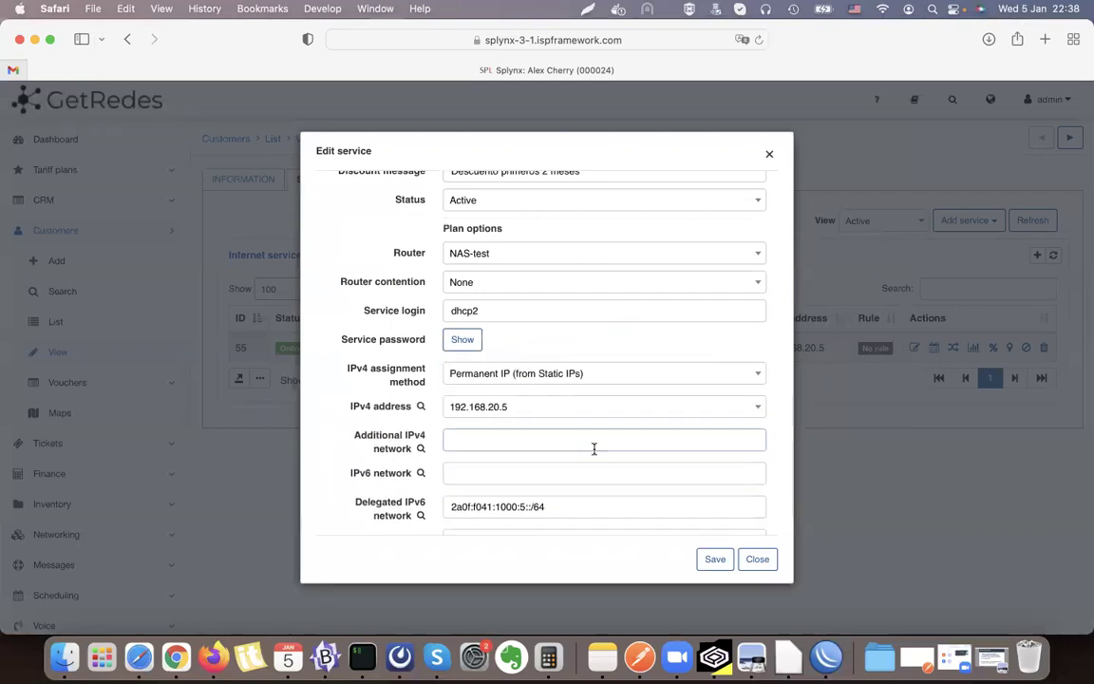
Switch to WinBox and inspect the DHCP lease for 192.168.20.5, highlighting its expiry time and active address
click(824, 655)
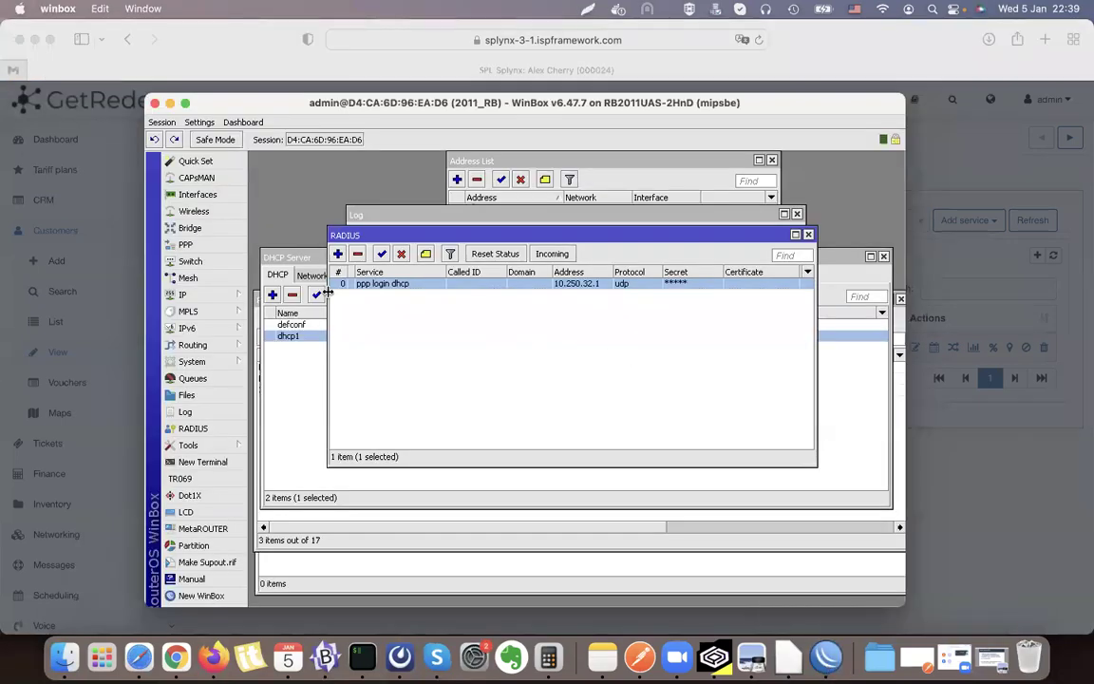
click(288, 383)
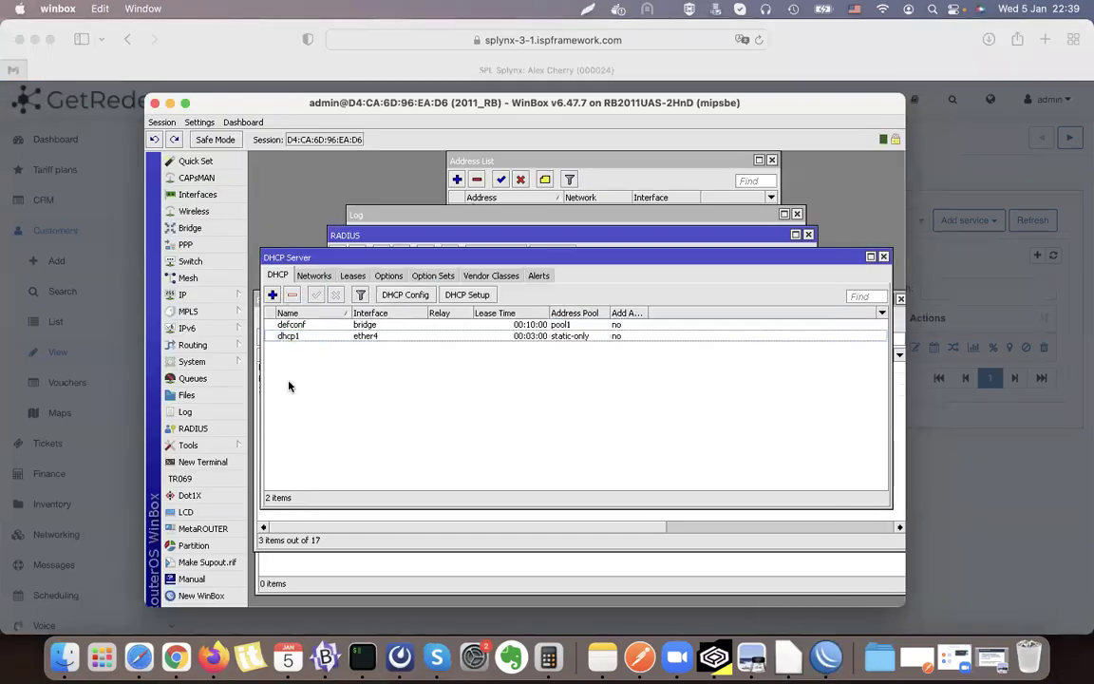
click(353, 277)
double_click(310, 325)
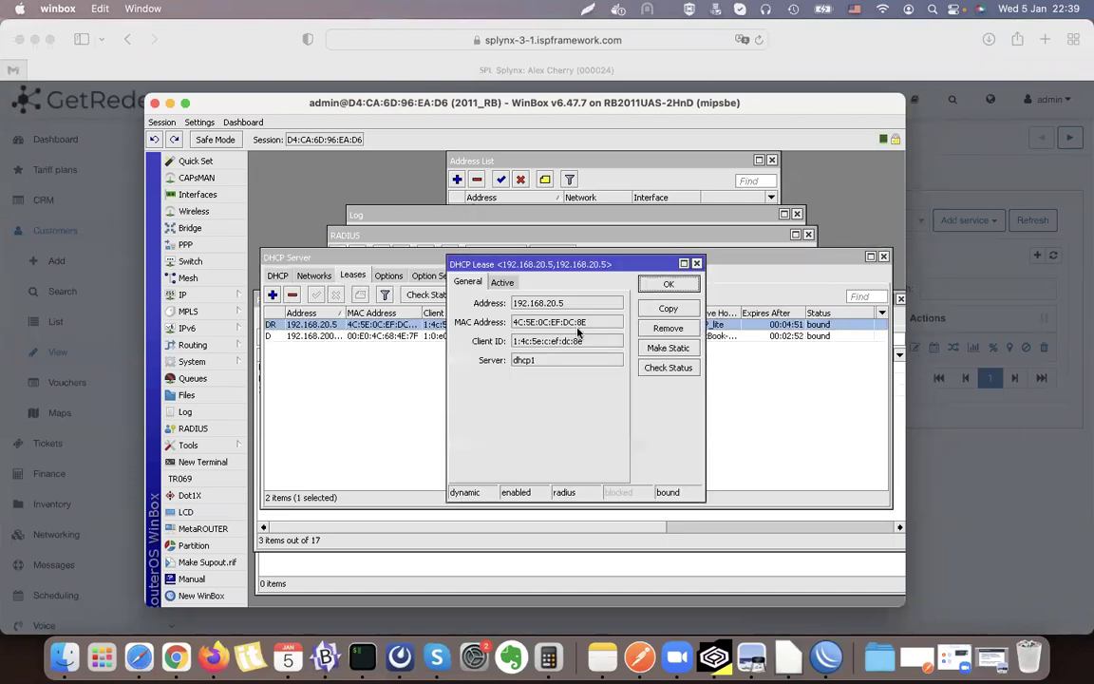
click(502, 282)
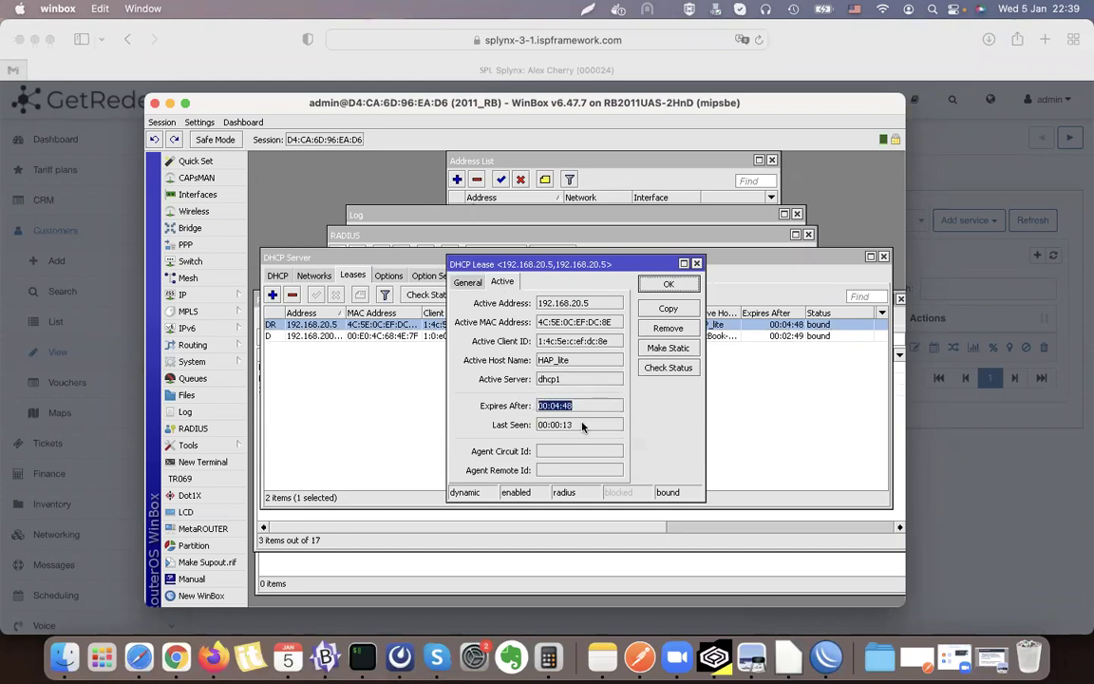
drag(576, 407, 553, 408)
double_click(559, 410)
drag(592, 305, 530, 305)
Return to Splynx in Safari, review the IPv4 assignment methods once more, and close the service editor without saving
click(1018, 514)
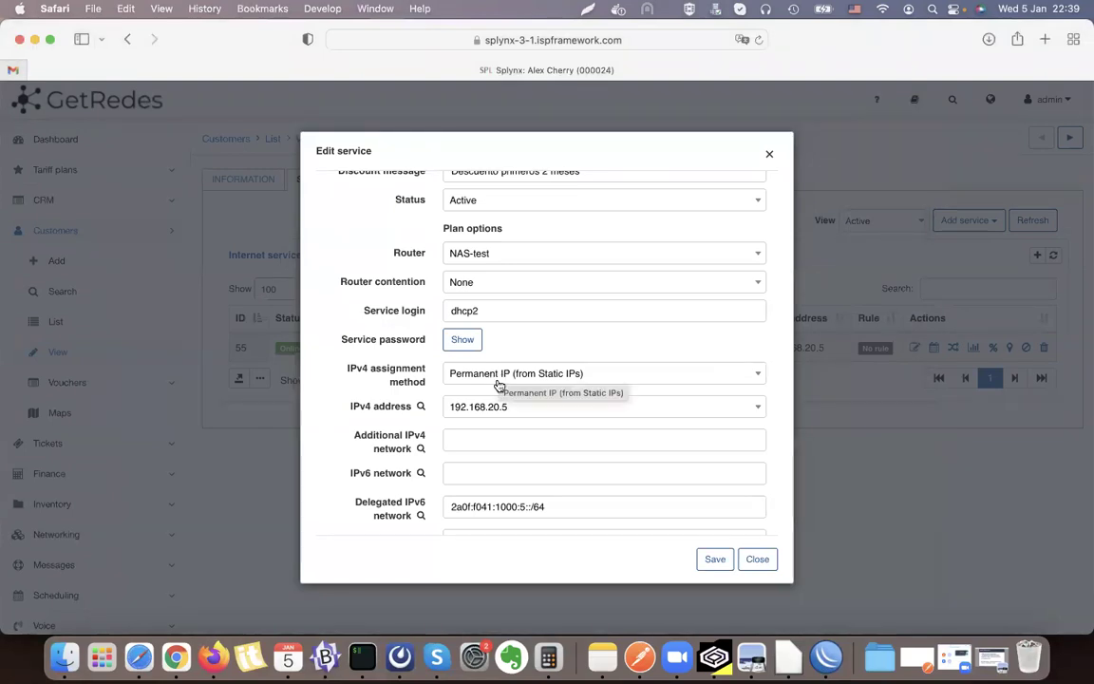
scroll(503, 390, down, 2)
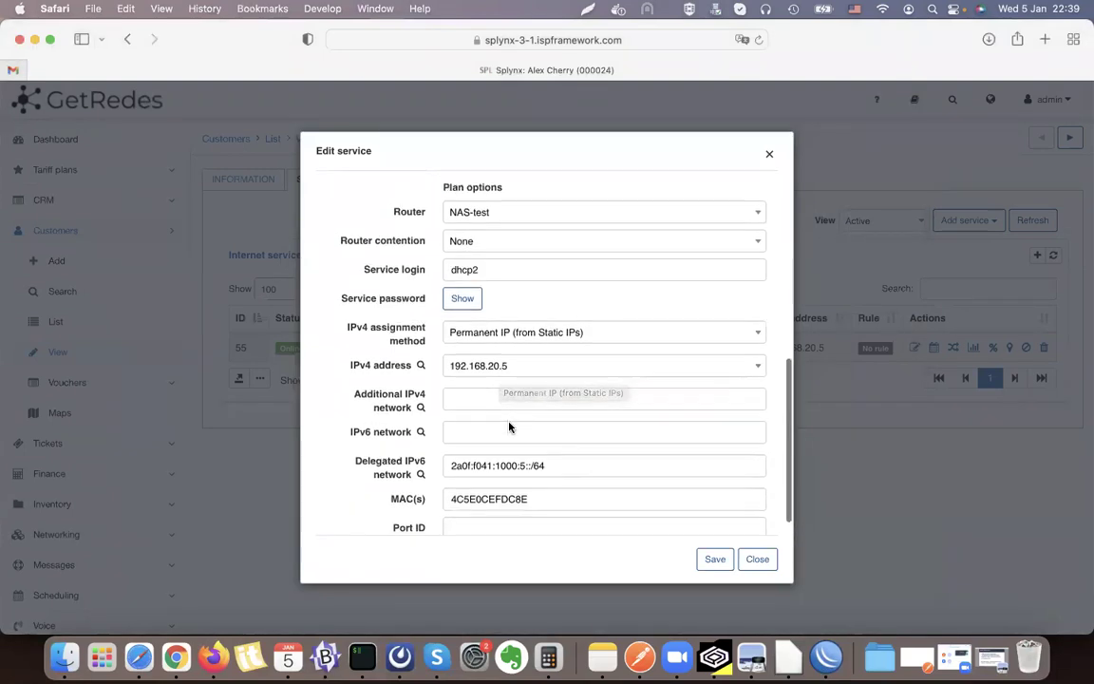
click(461, 327)
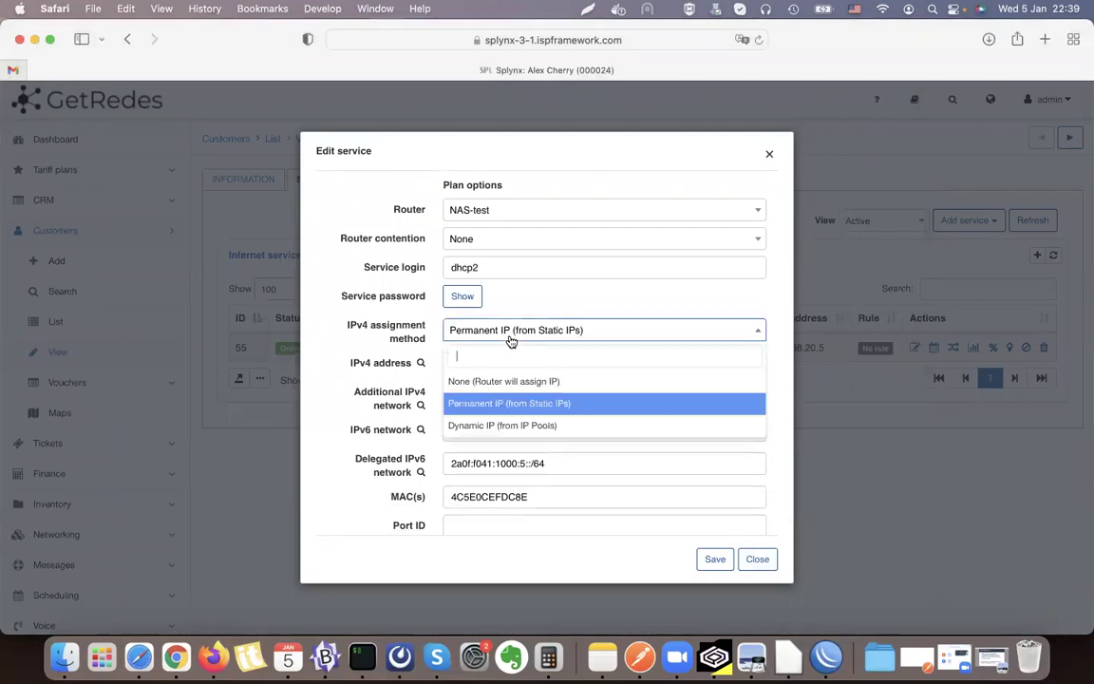
click(774, 520)
click(757, 560)
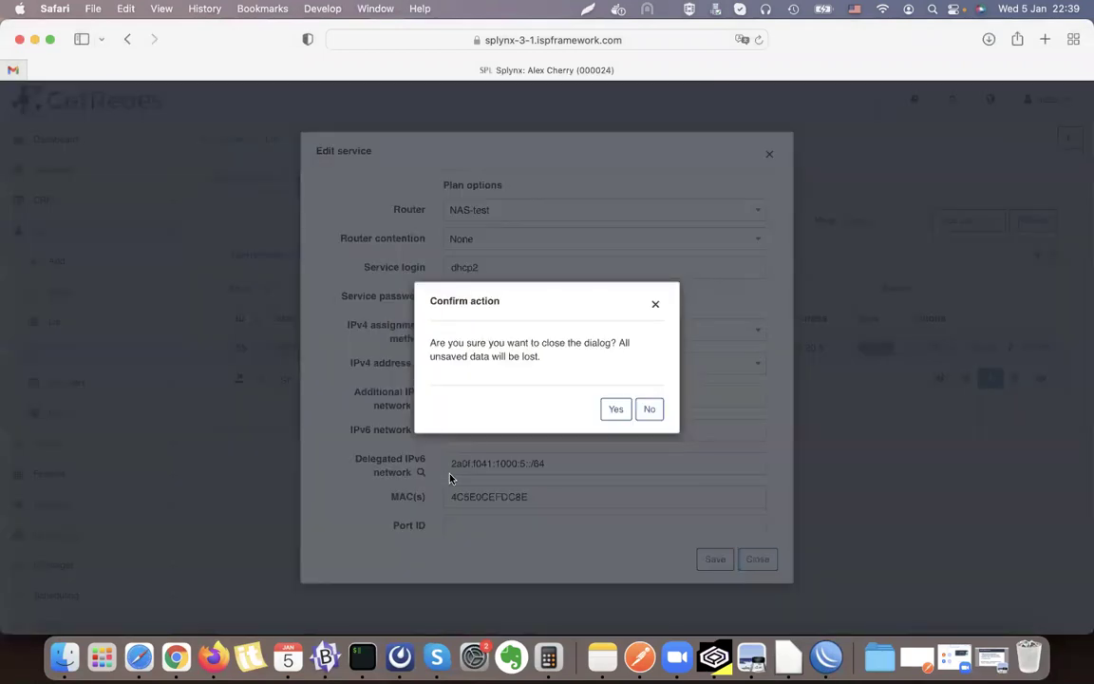
click(613, 409)
Open the IPv4 networks list and look through the addresses of the 192.168.100.0 network
click(92, 487)
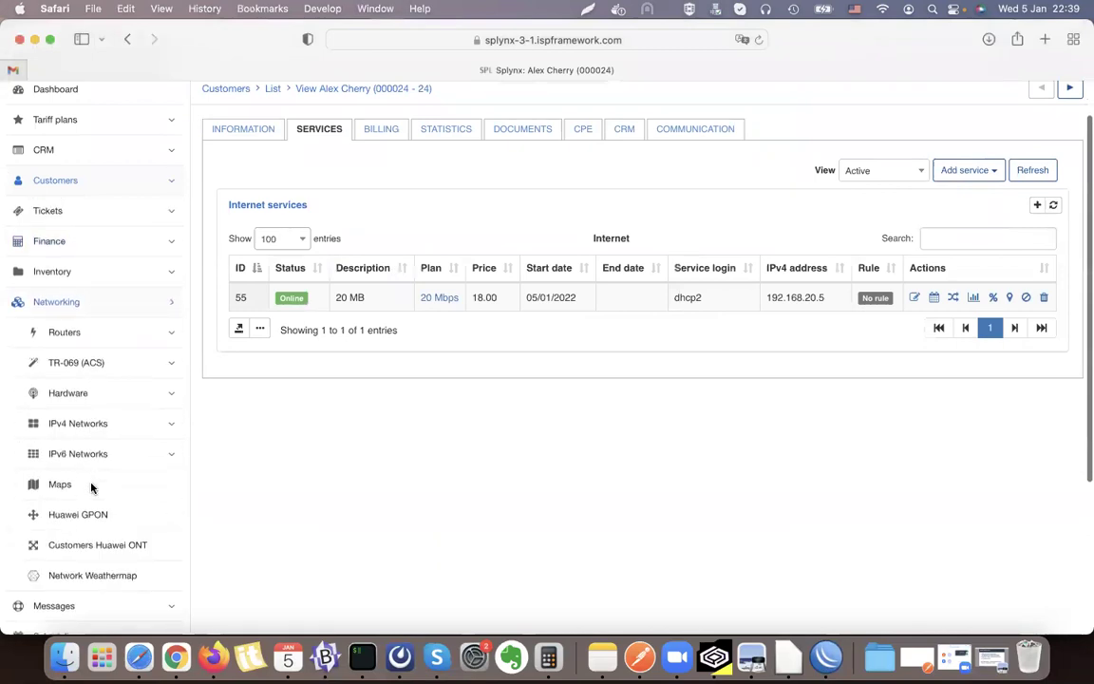
click(108, 427)
click(72, 486)
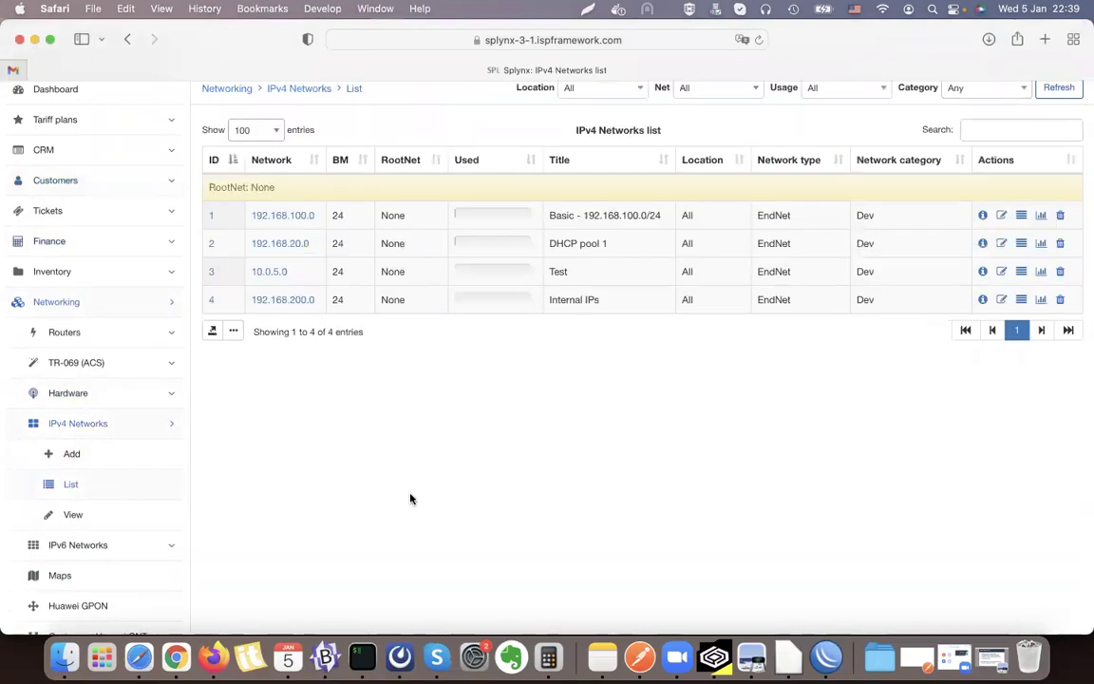
scroll(399, 438, up, 2)
click(306, 267)
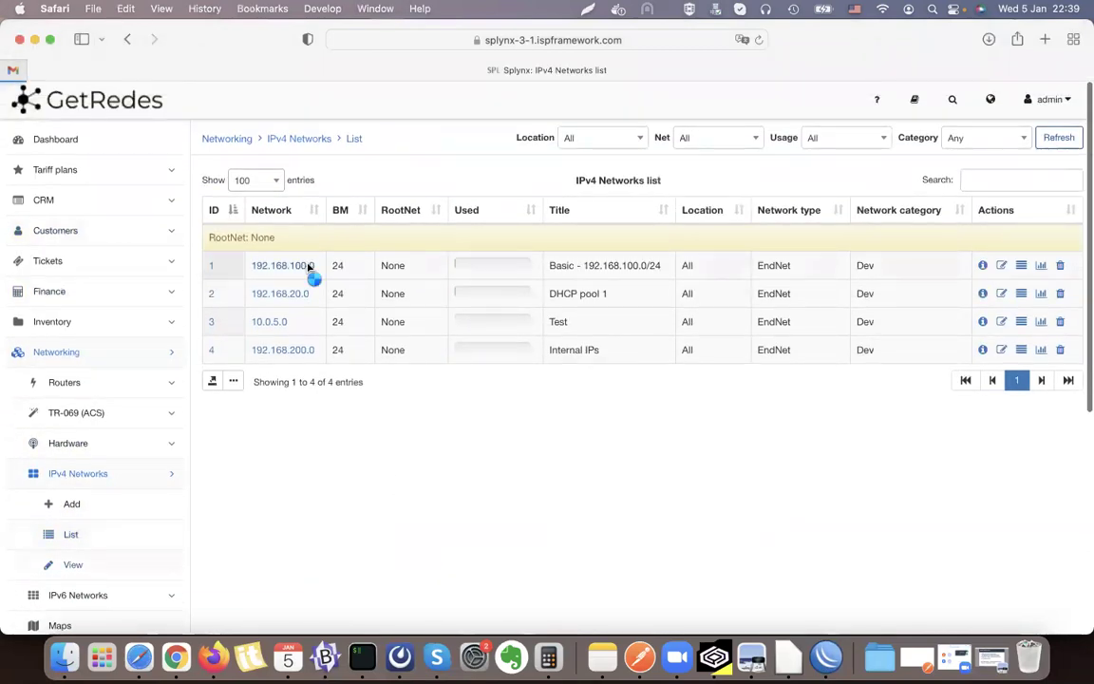
scroll(559, 372, down, 5)
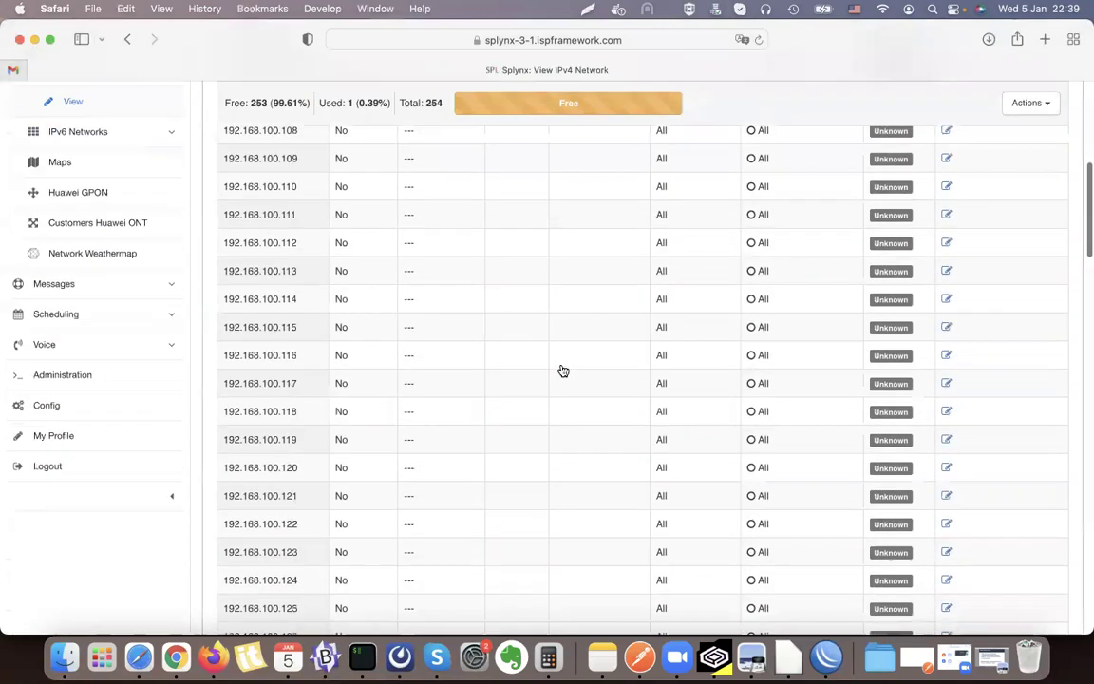
scroll(559, 369, up, 5)
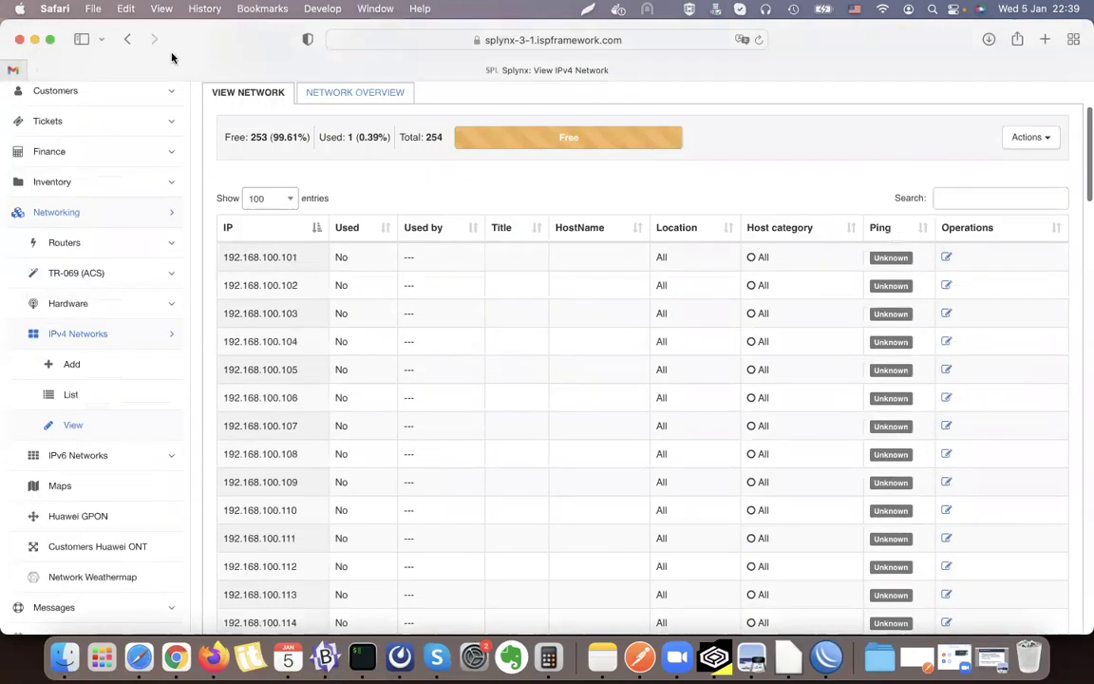
Go back to the networks list, open the 192.168.20.0 network and examine the first page of its IP addresses
click(128, 39)
drag(309, 294, 249, 293)
click(269, 298)
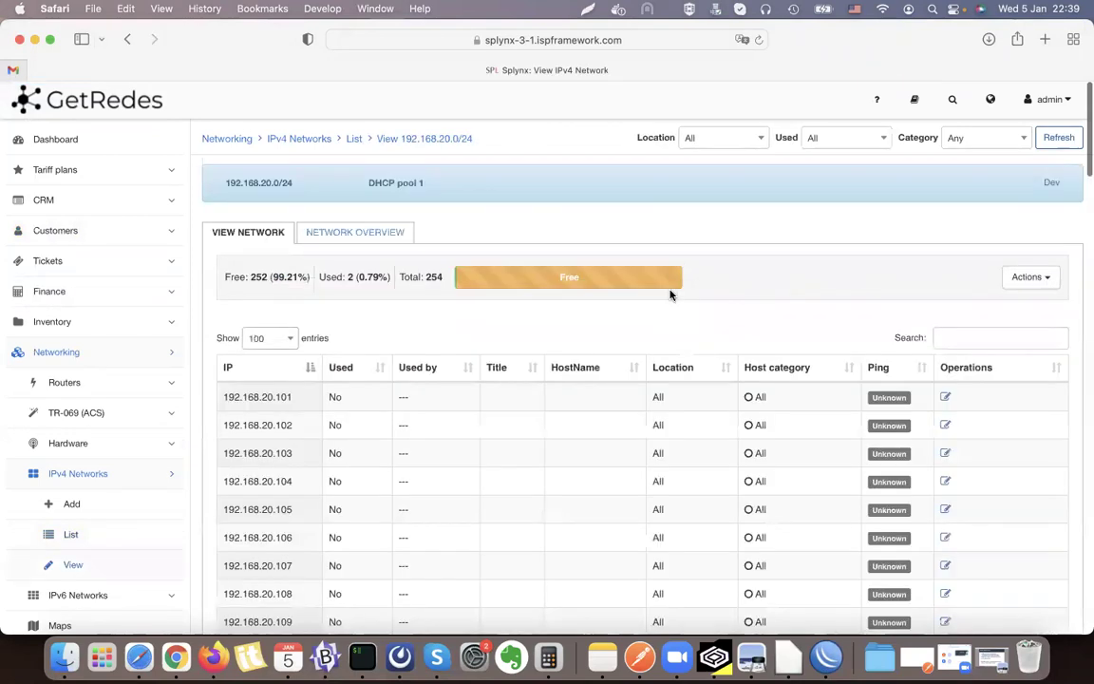
scroll(671, 294, down, 3)
scroll(669, 294, up, 2)
scroll(669, 294, down, 20)
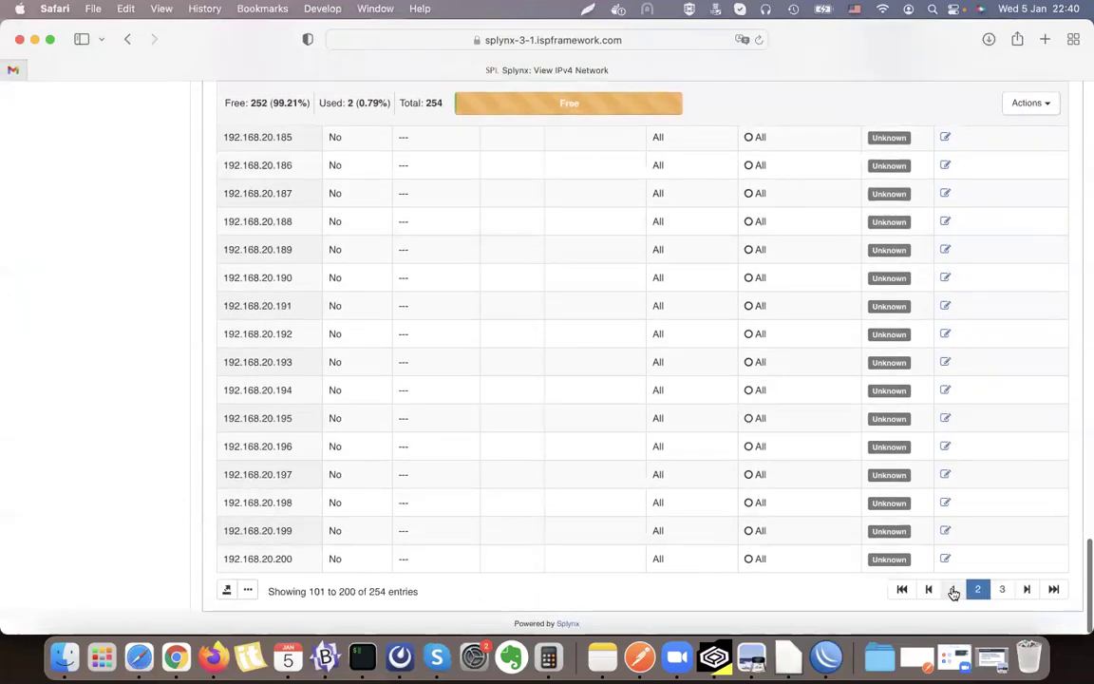
click(953, 569)
scroll(671, 379, up, 5)
scroll(672, 379, up, 15)
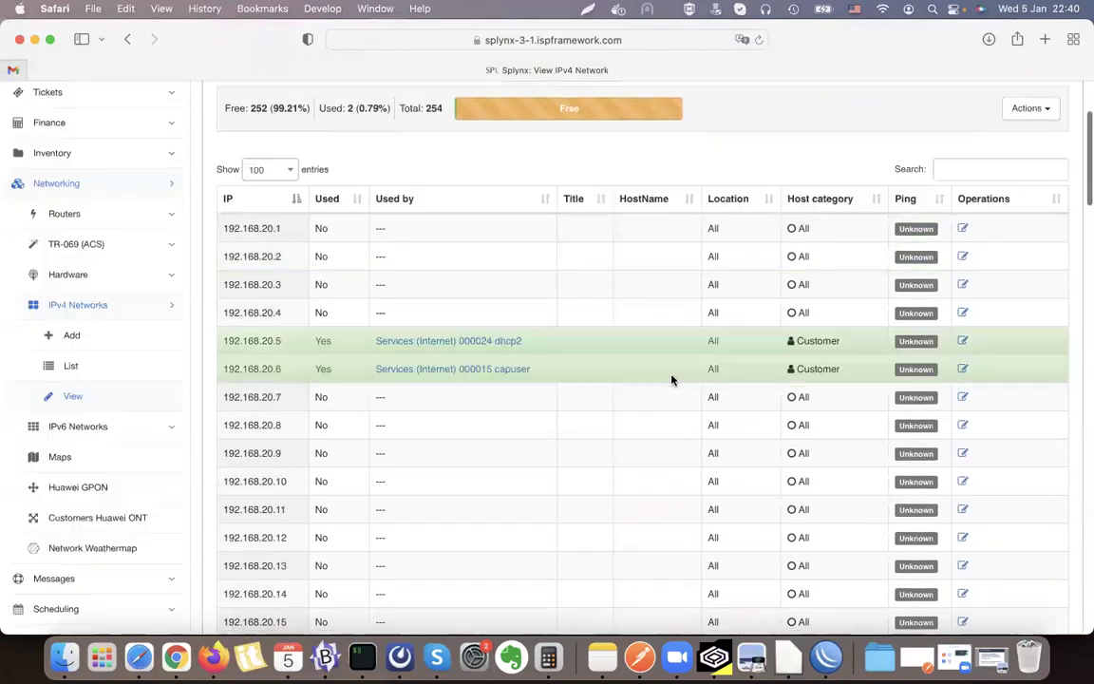
Highlight the used address 192.168.20.5 in the network view and consult the DHCP Radius AAA slide of SPLYNX_3-1.pdf in Preview
drag(225, 410, 288, 408)
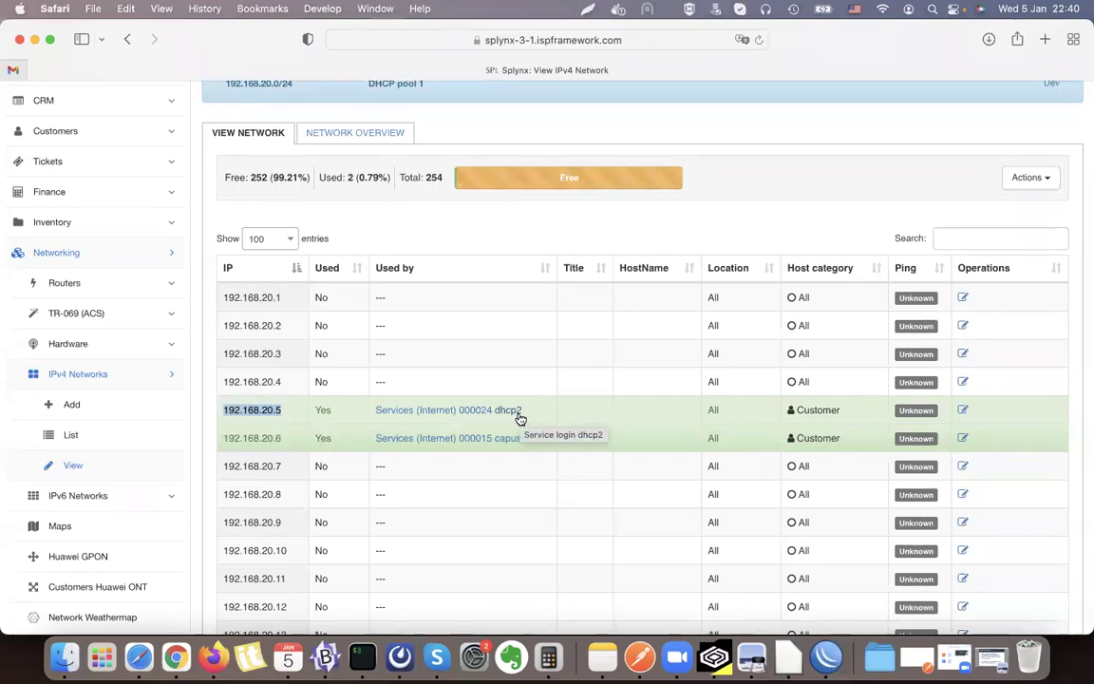
scroll(520, 418, up, 3)
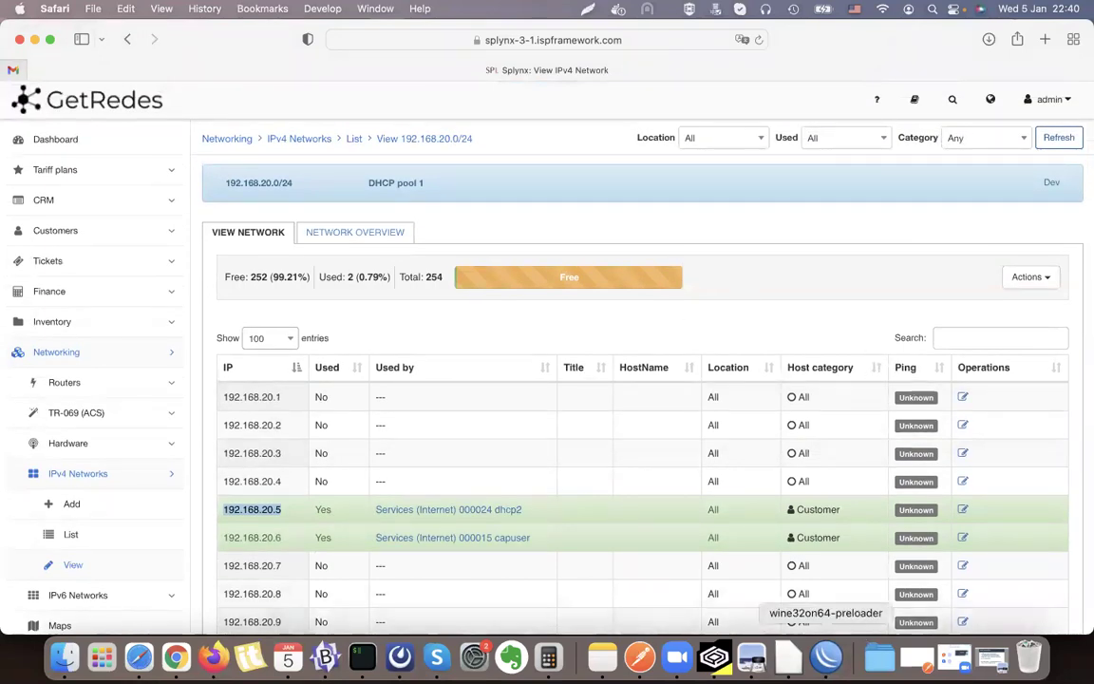
click(750, 657)
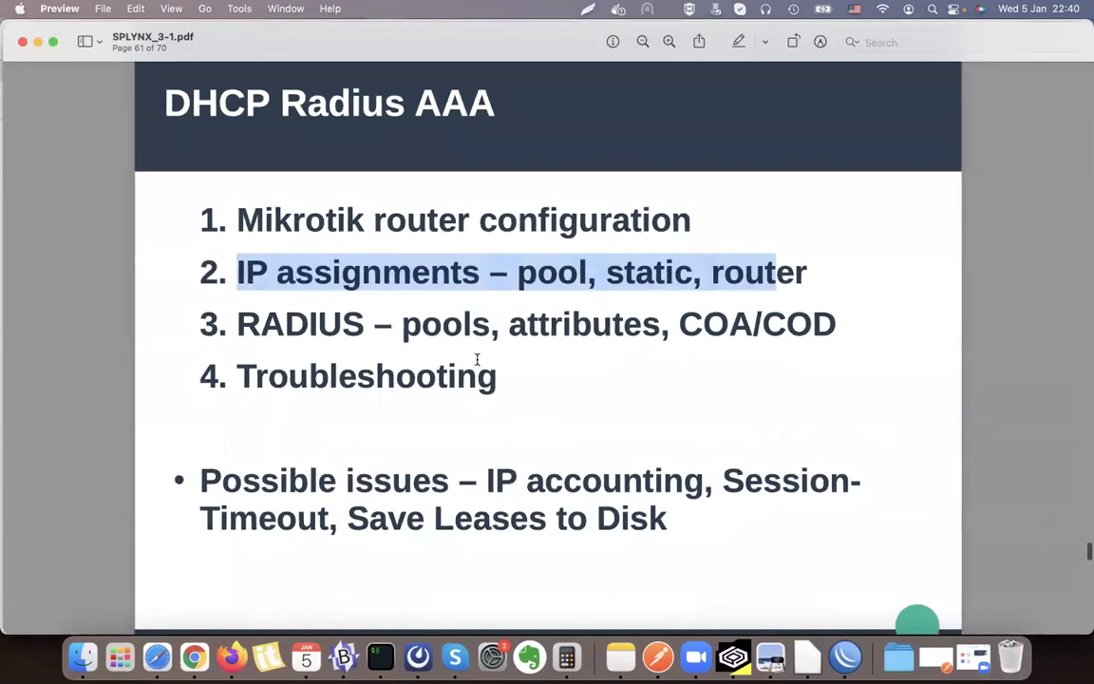
click(337, 326)
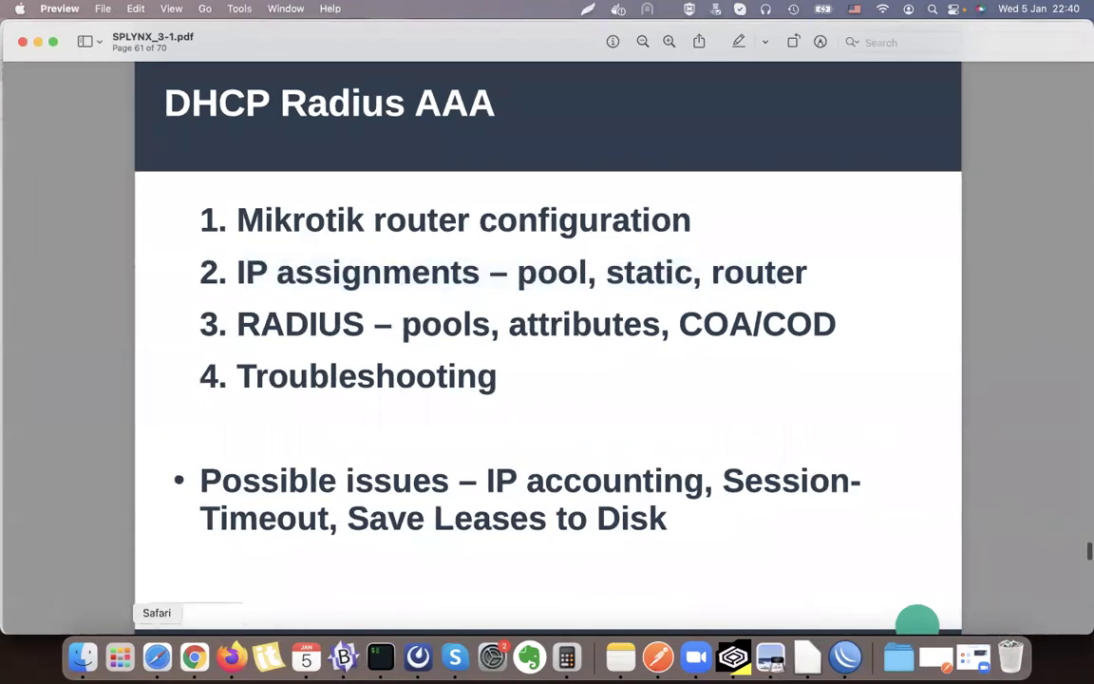
Switch back to Splynx in Safari, search the config settings for Radius and open the Radius configuration
click(156, 658)
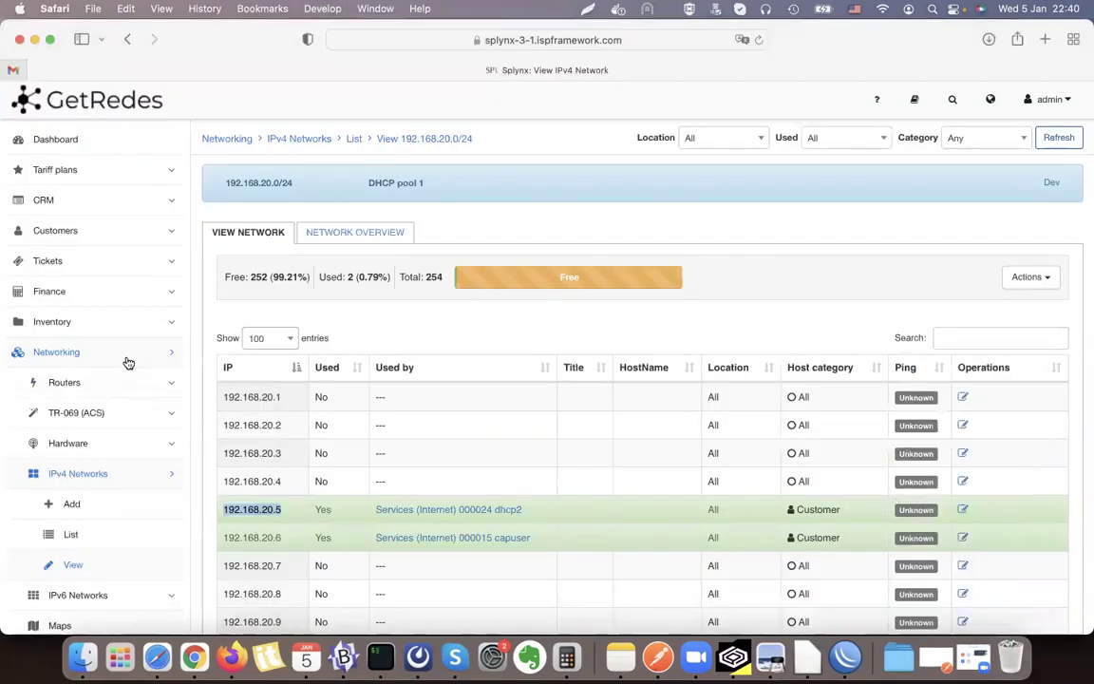
scroll(128, 364, down, 1)
click(74, 475)
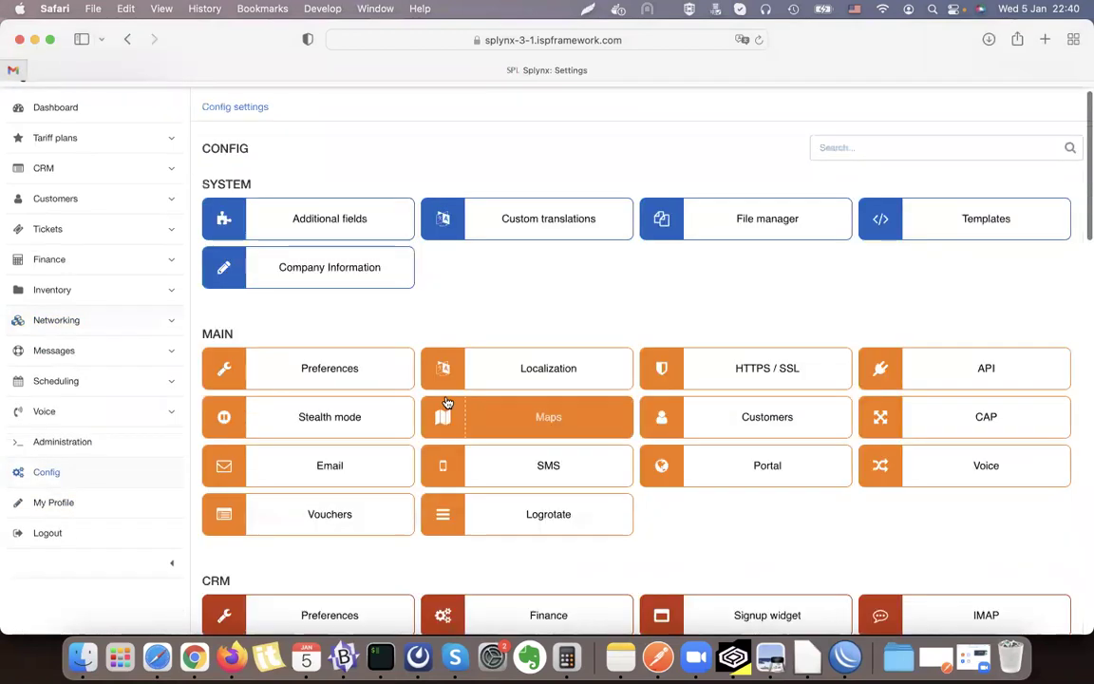
click(876, 147)
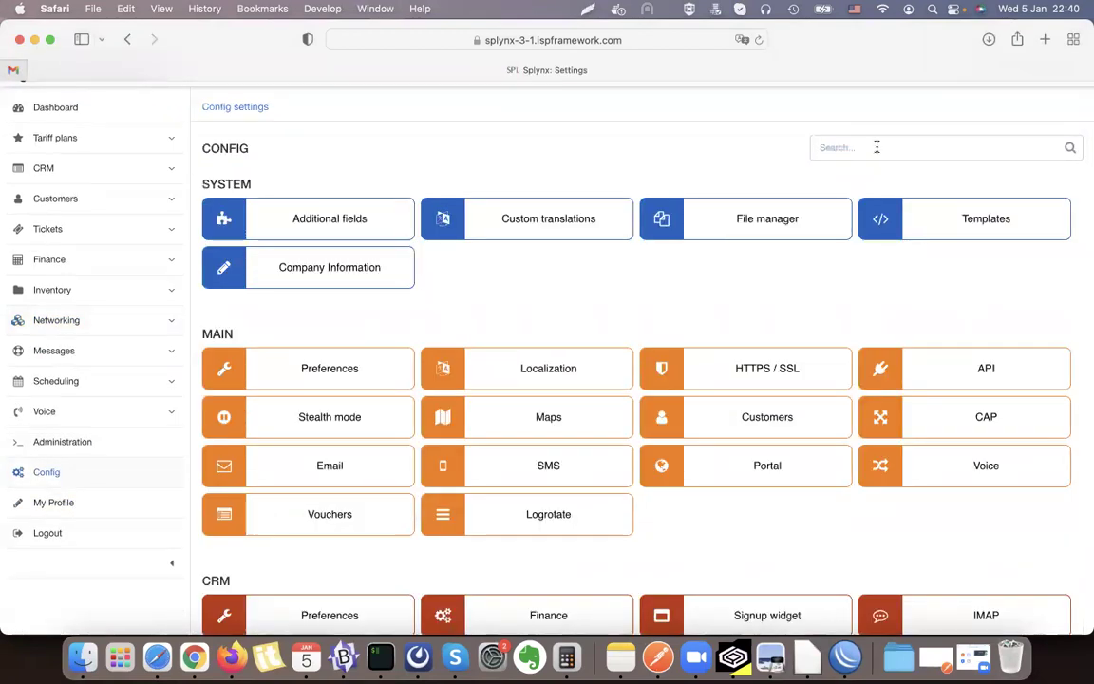
text(Radius)
click(317, 247)
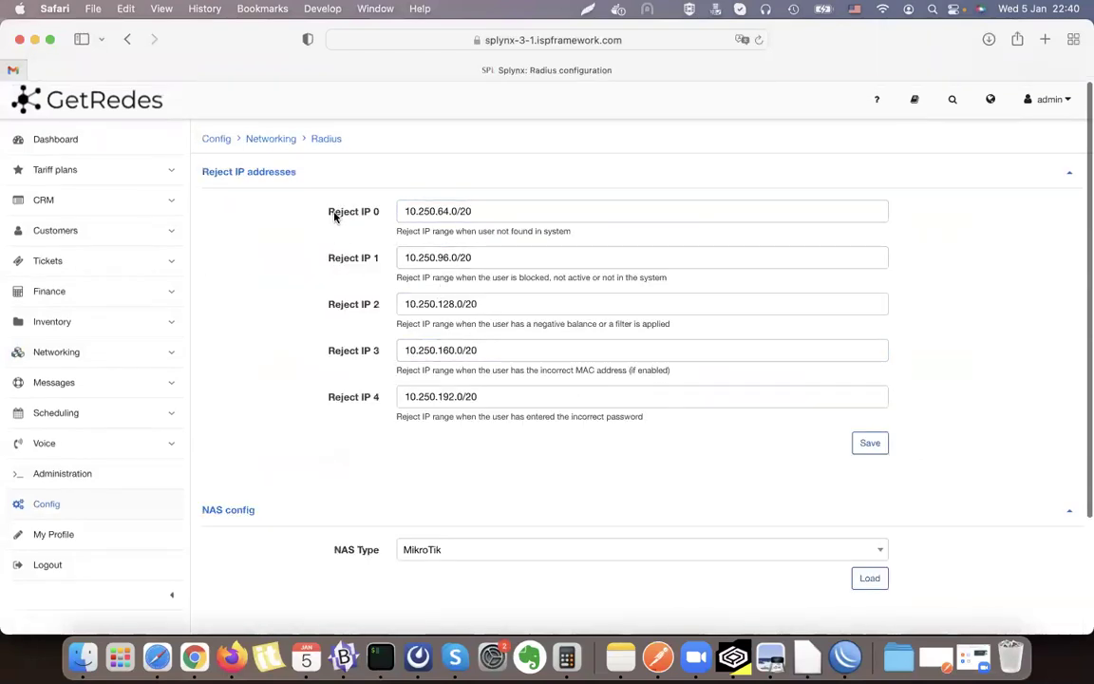
Examine the address ranges of Reject IP 0 through Reject IP 4 without changing them
triple_click(363, 206)
click(435, 206)
click(466, 257)
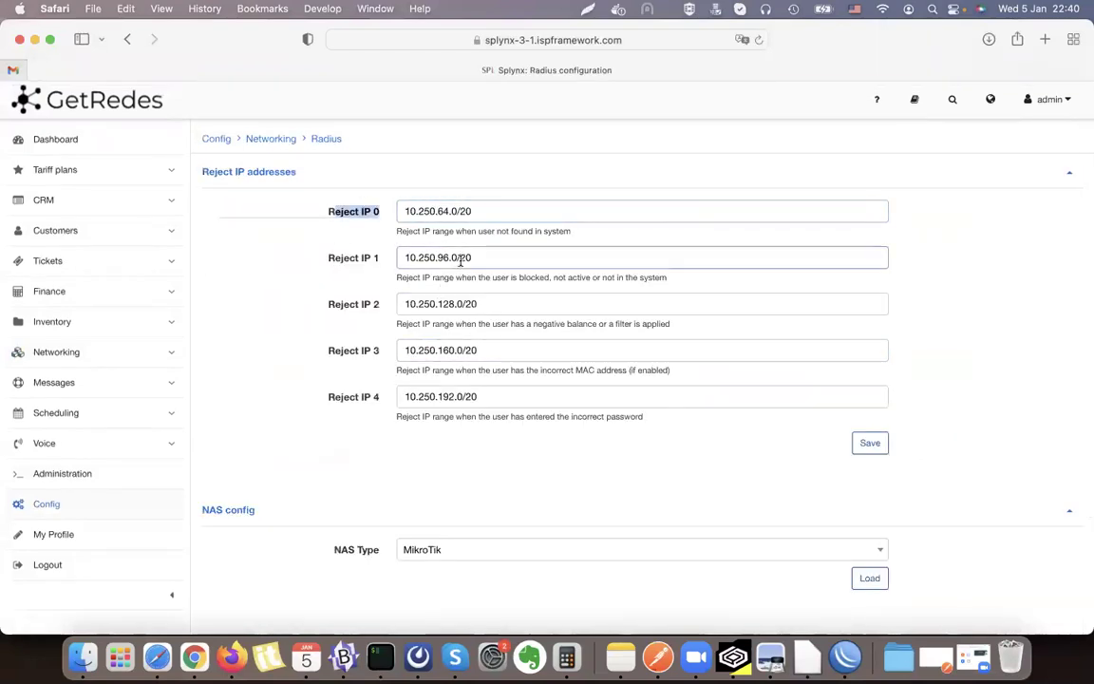
triple_click(495, 256)
triple_click(499, 302)
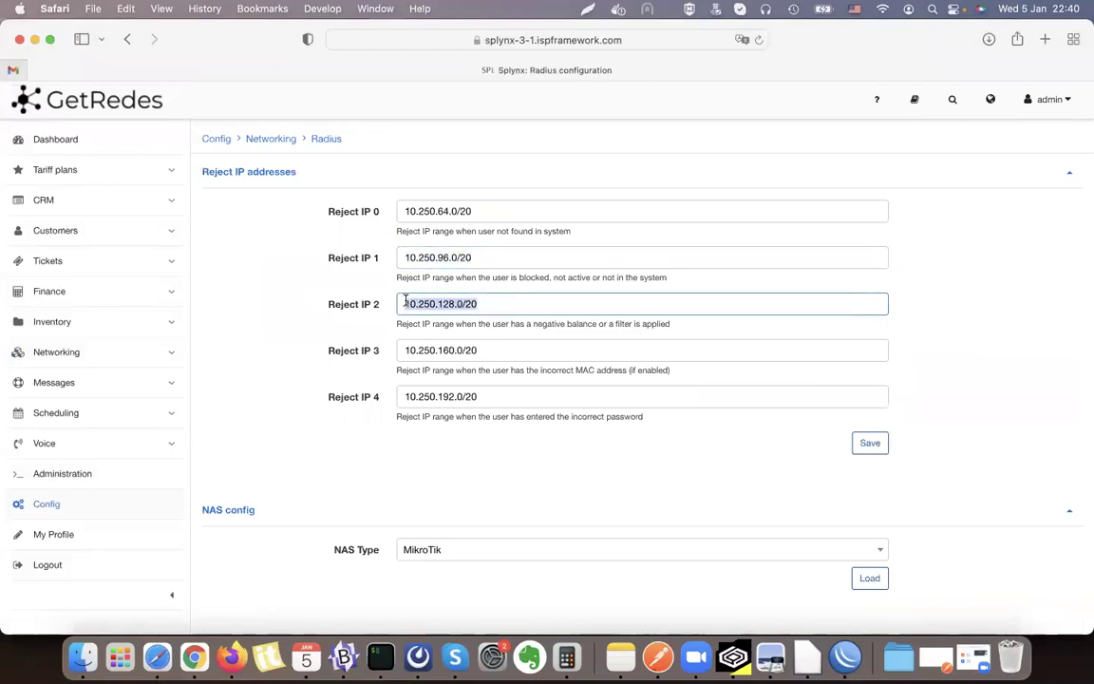
triple_click(532, 351)
triple_click(456, 396)
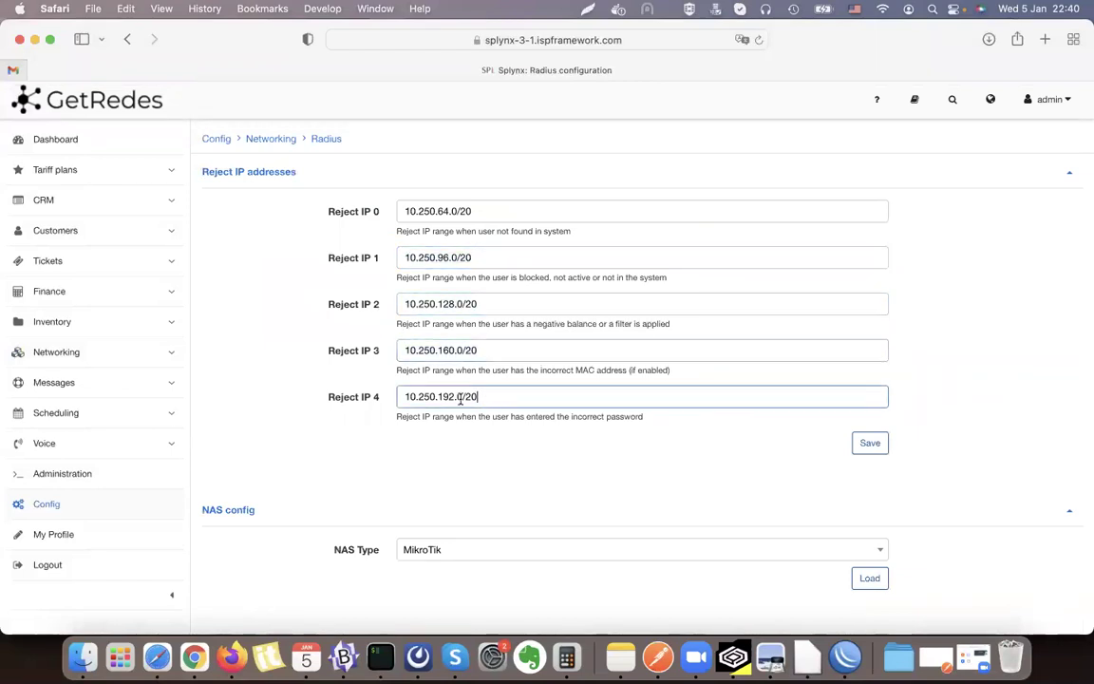
Read the descriptions of when each reject IP range applies, revisiting the ranges they belong to
double_click(484, 231)
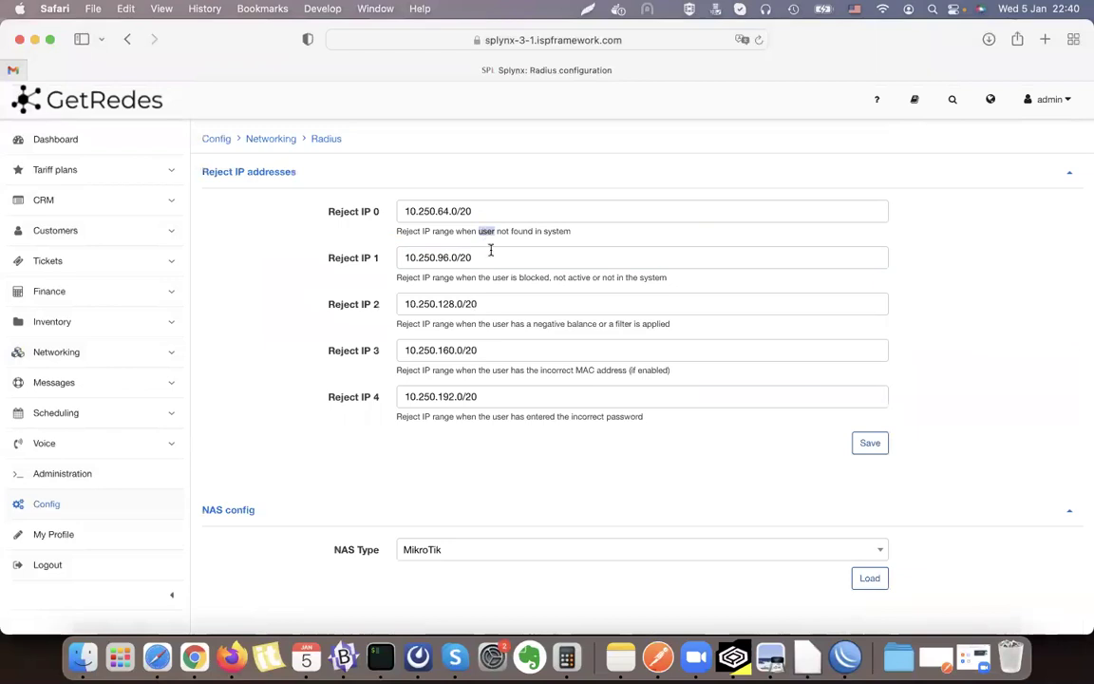
triple_click(492, 278)
click(512, 324)
double_click(517, 369)
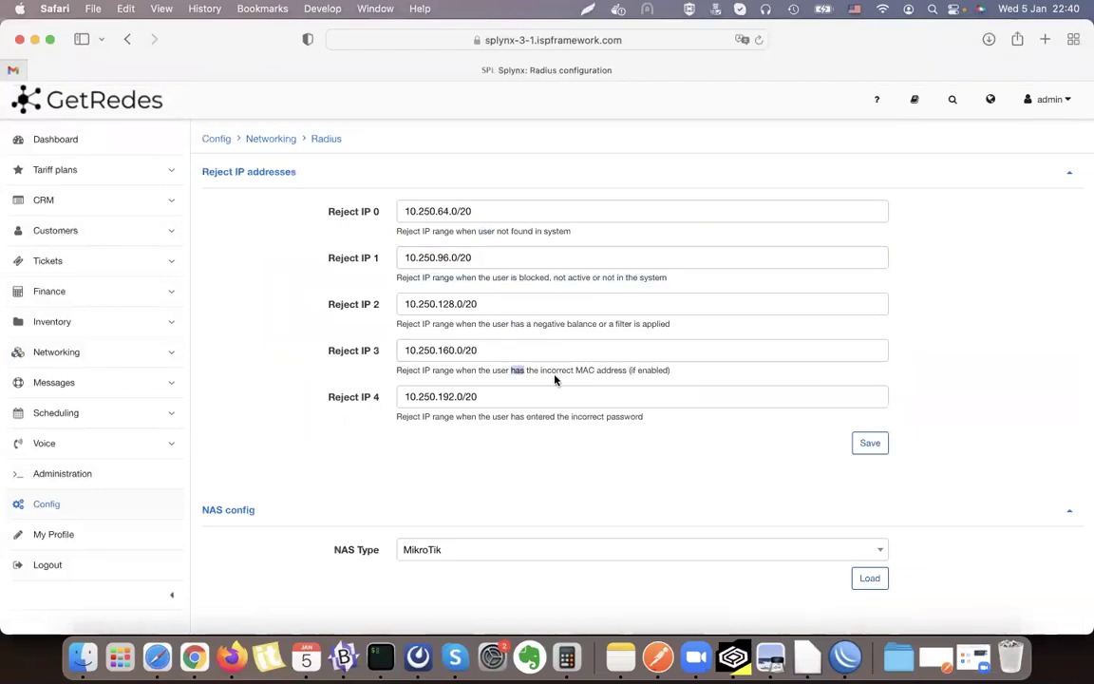
click(366, 350)
drag(510, 213, 373, 213)
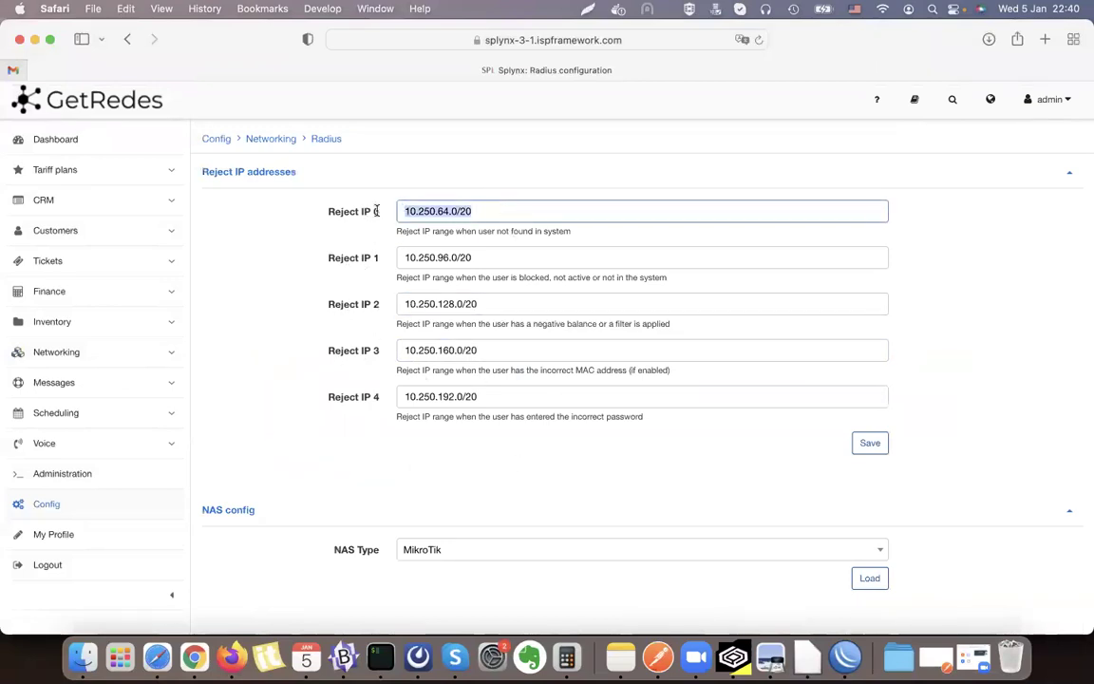
click(530, 249)
click(320, 264)
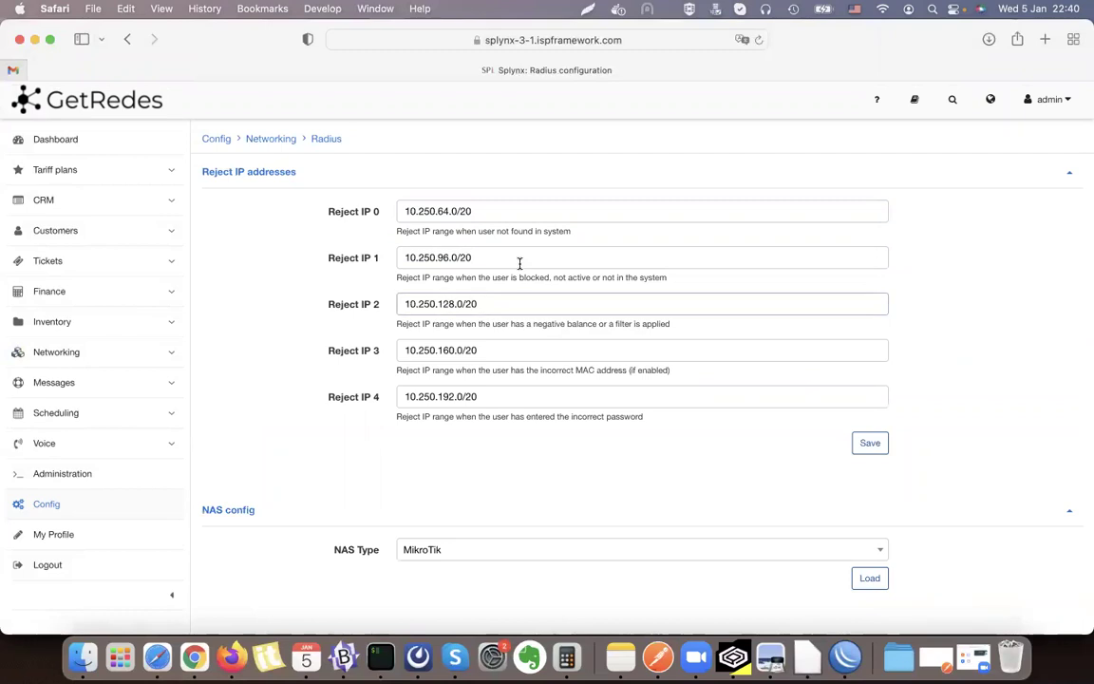
click(456, 350)
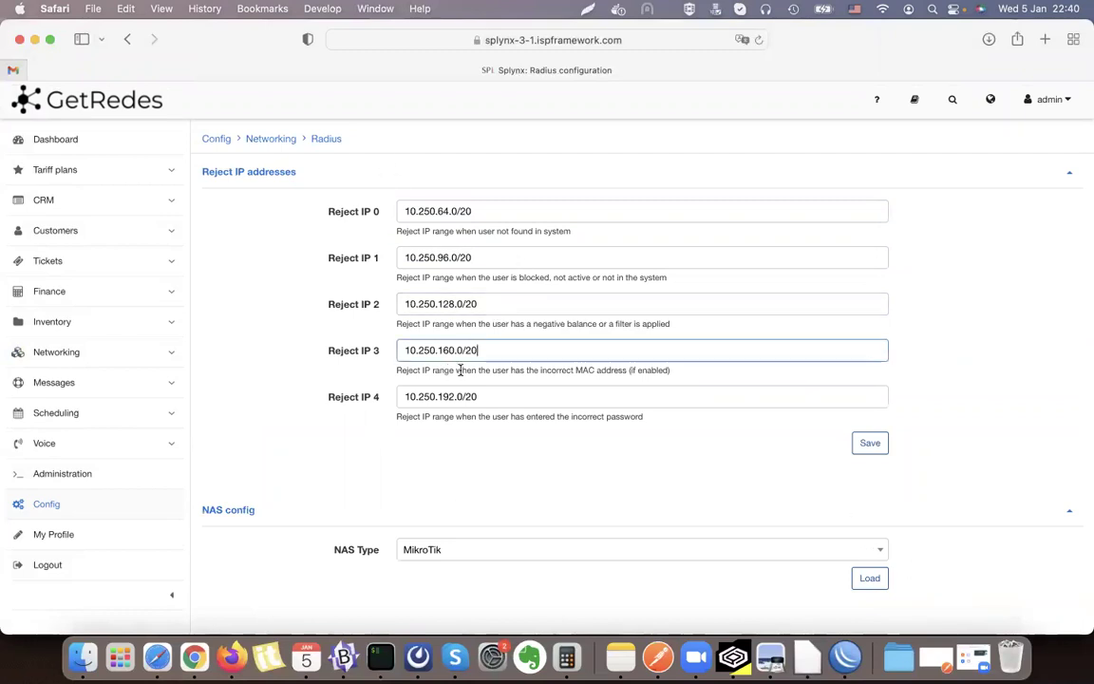
Load the NAS configuration for the MikroTik type and find its reject IP settings
drag(333, 550, 368, 547)
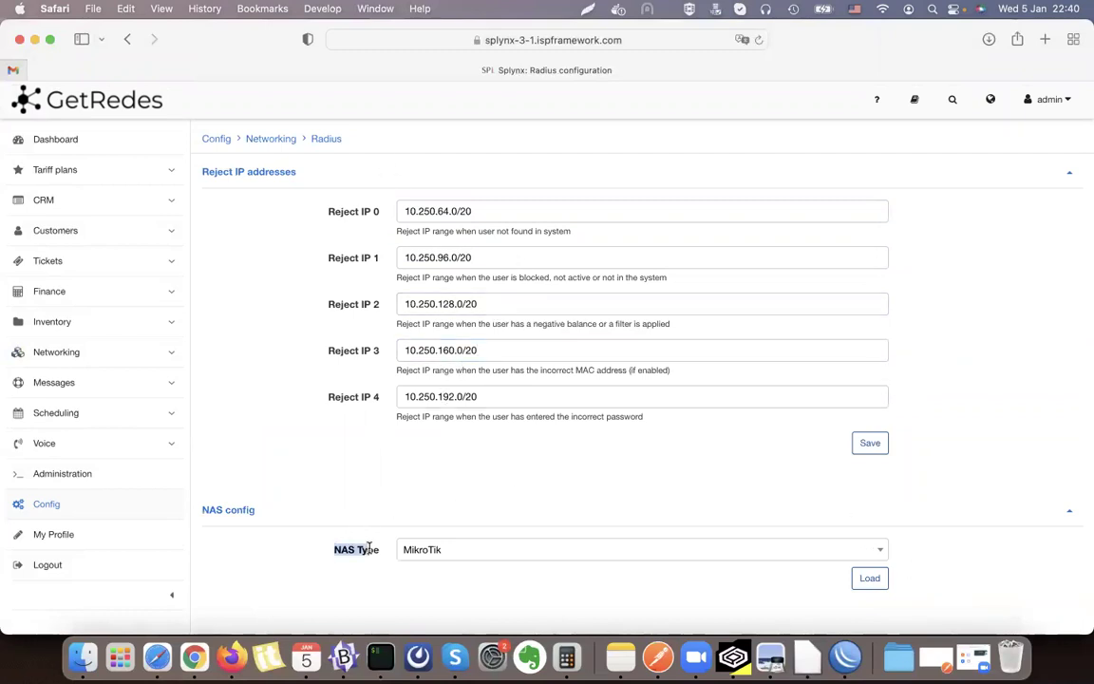
click(869, 579)
scroll(581, 504, down, 5)
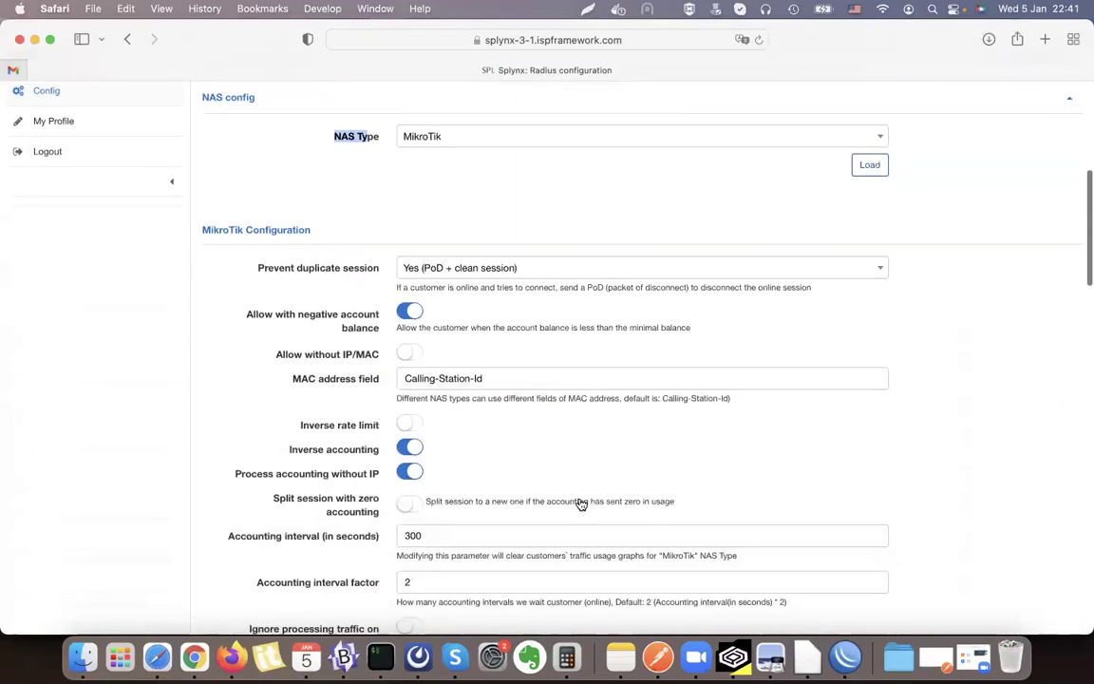
scroll(1062, 270, down, 12)
scroll(595, 425, up, 1)
scroll(596, 425, up, 3)
Examine the Use reject IP 0 and Use reject IP 1 options and their attributes in the MikroTik configuration
triple_click(318, 289)
double_click(310, 313)
drag(310, 313, 319, 288)
double_click(320, 287)
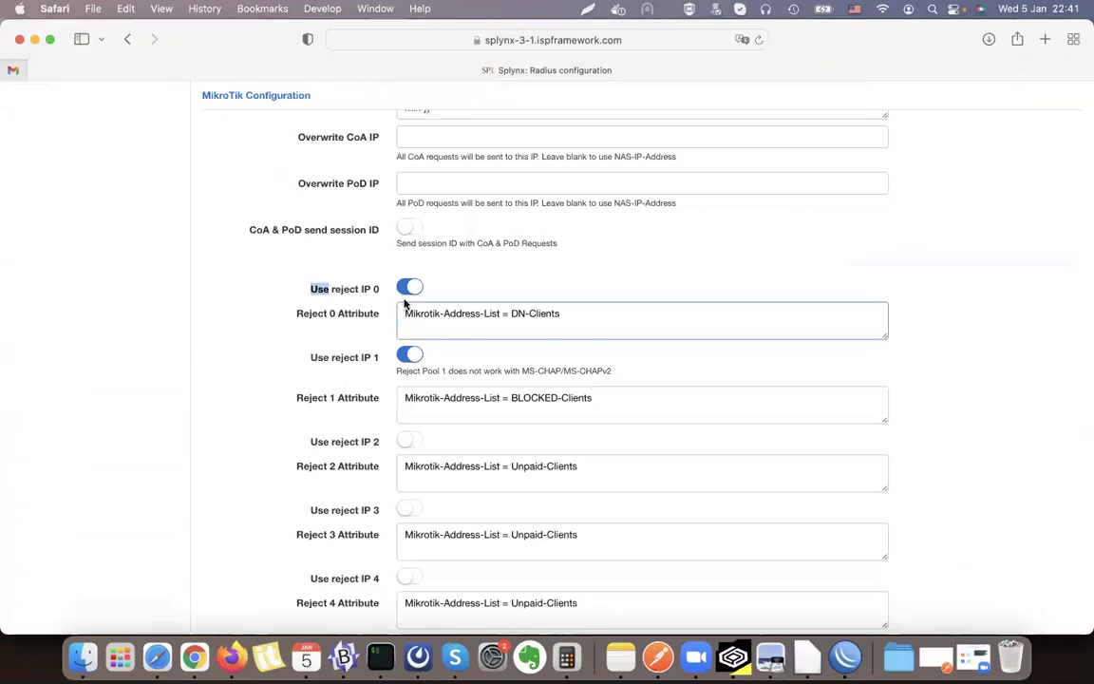
drag(316, 285, 376, 286)
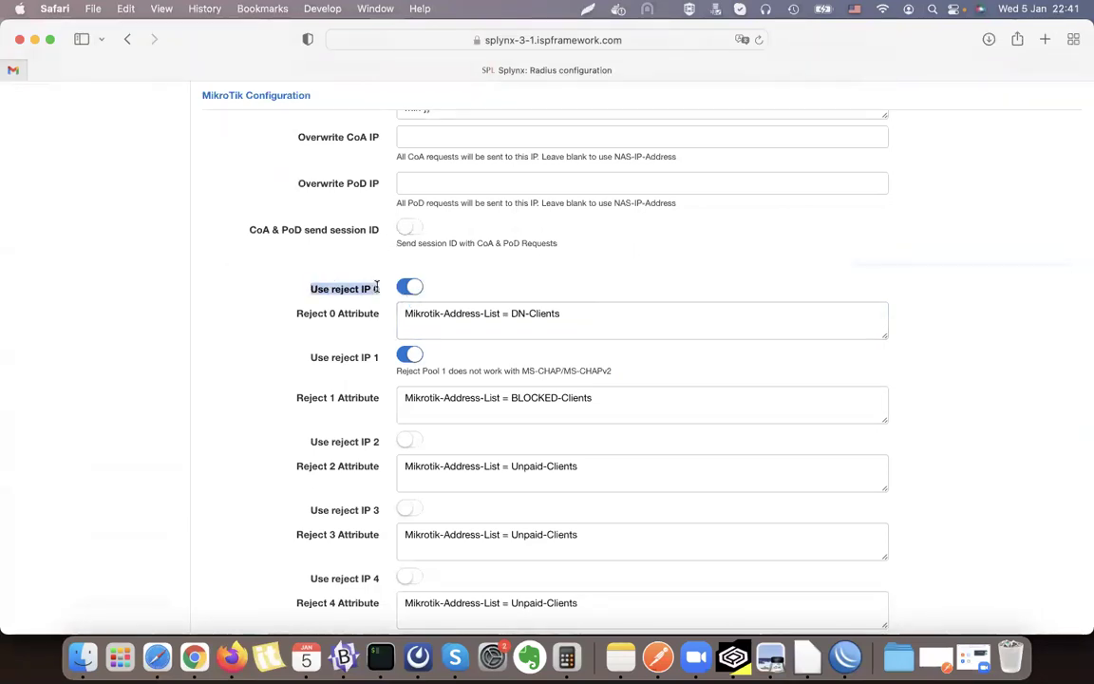
drag(446, 271, 306, 289)
click(307, 288)
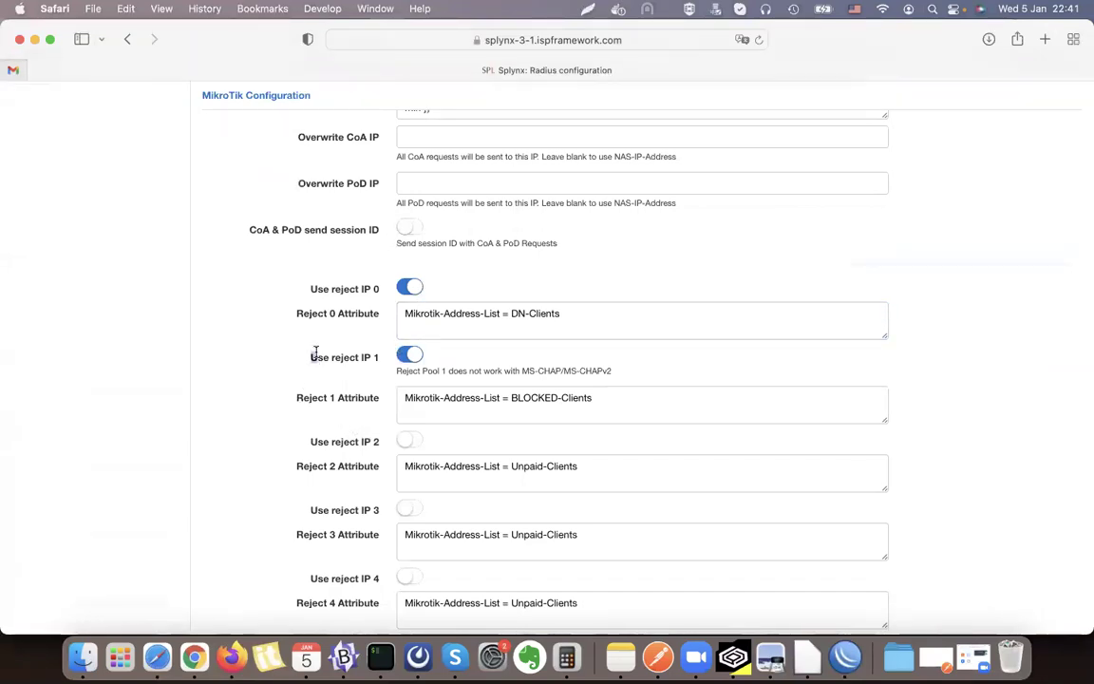
drag(312, 355, 433, 365)
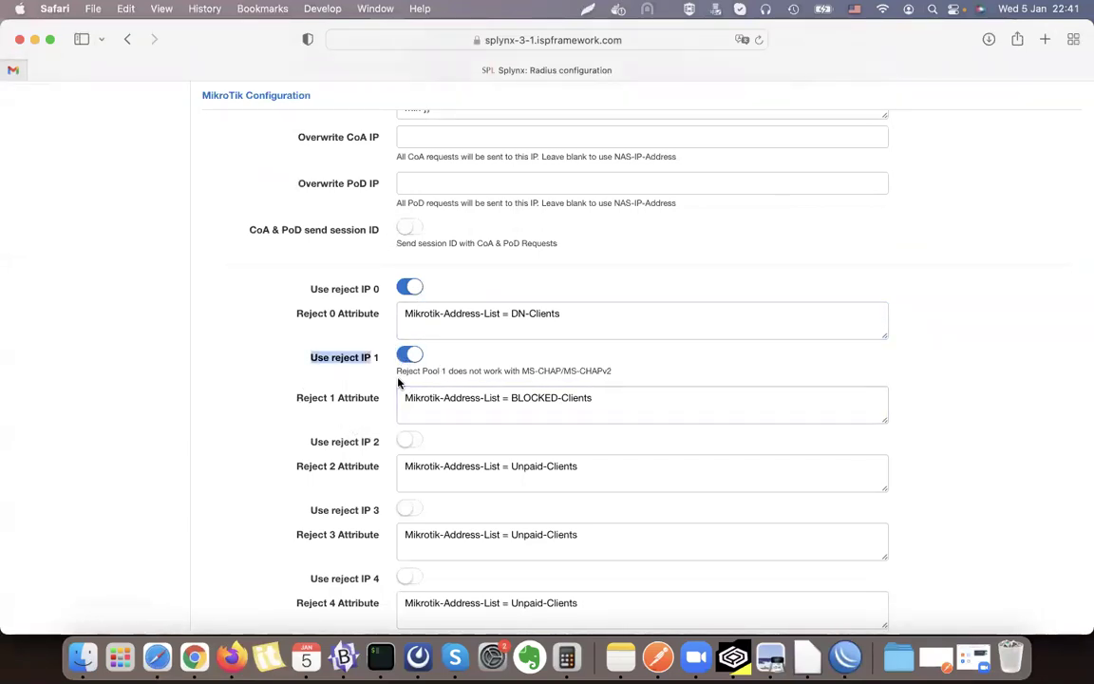
click(390, 334)
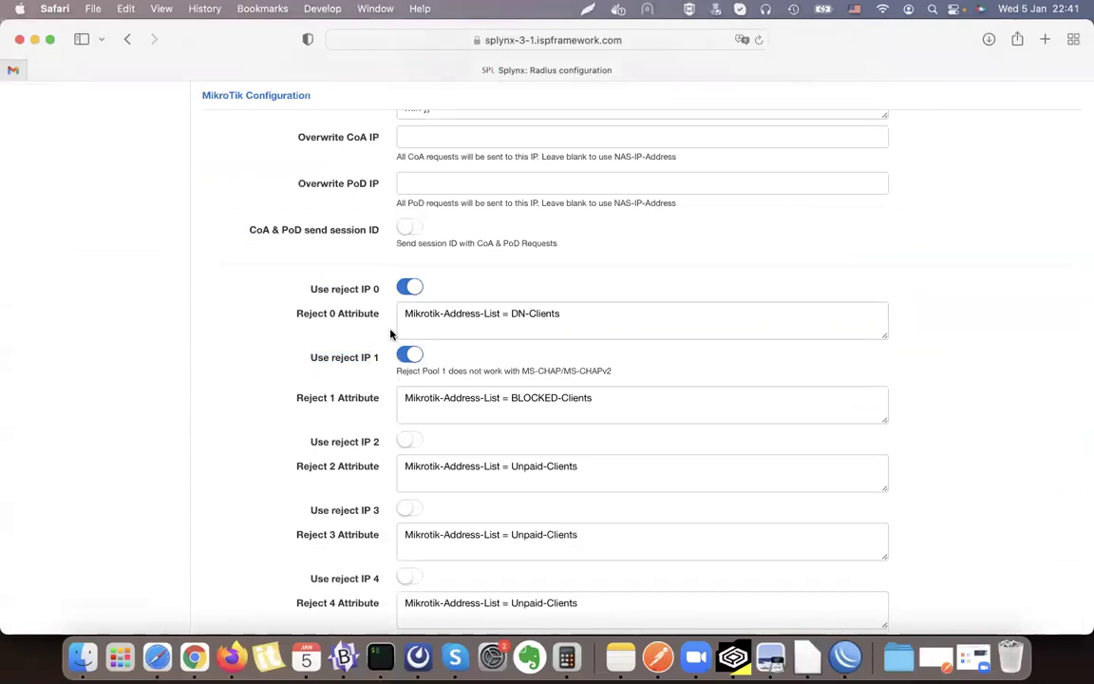
Look over the remaining MikroTik RADIUS settings, check the open DHCP lease in WinBox, and return to Safari
scroll(414, 288, down, 5)
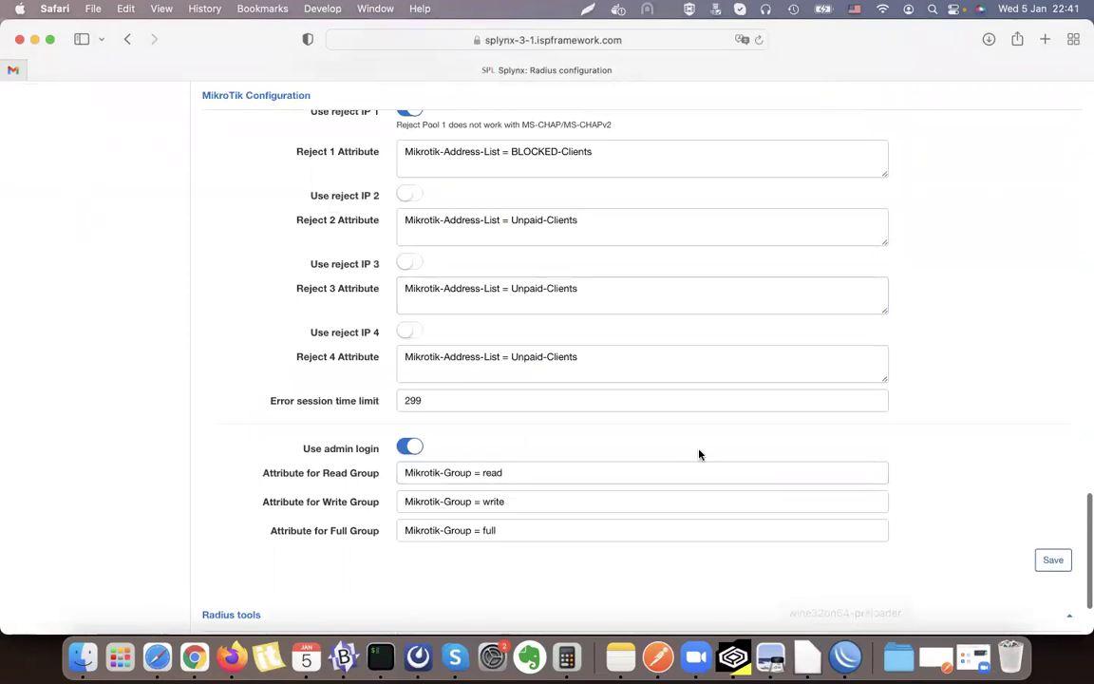
scroll(699, 453, up, 10)
click(846, 655)
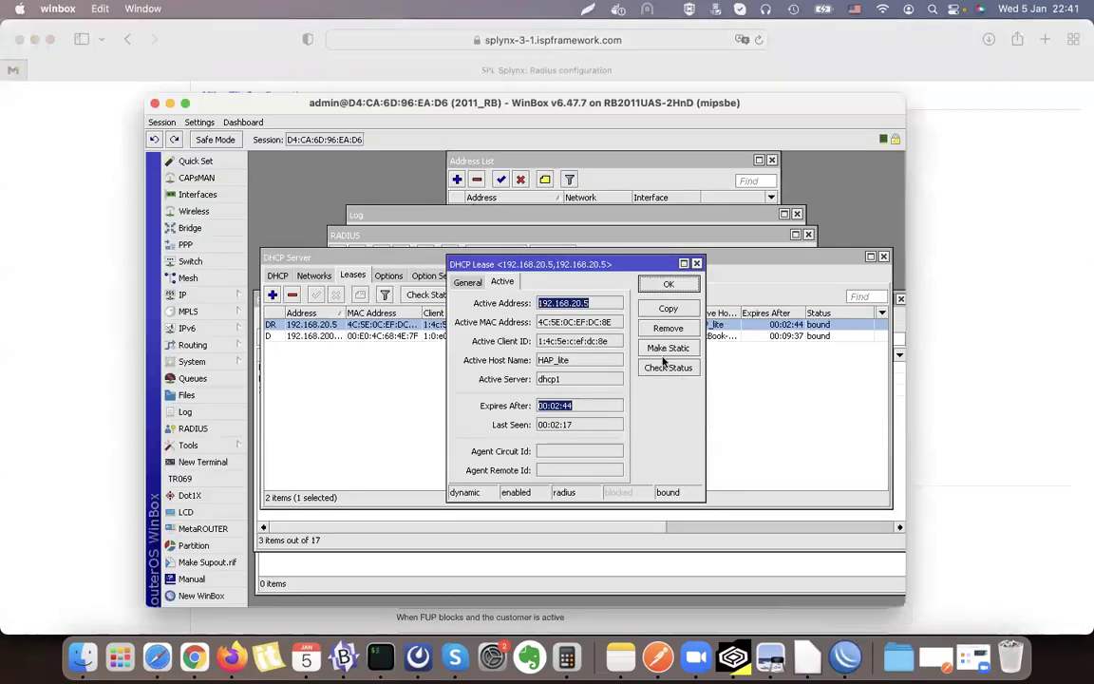
click(91, 420)
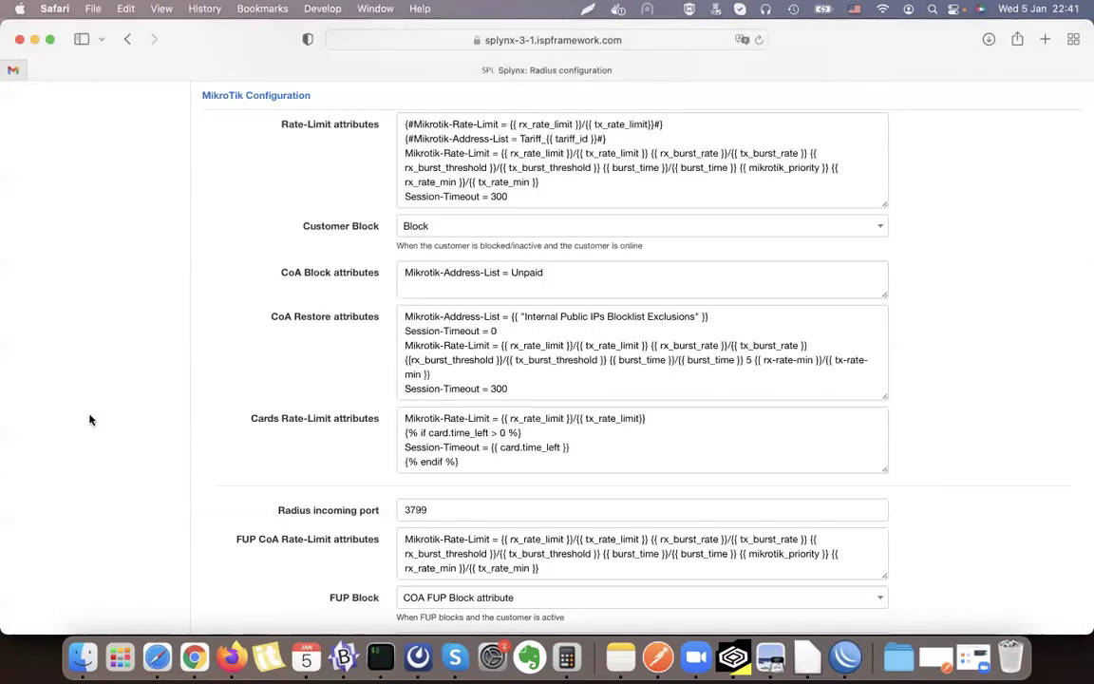
Open the dhcp2 service's customer from the customers list, set the status to Inactive (Doesn't use services), and save
scroll(90, 419, up, 10)
click(61, 237)
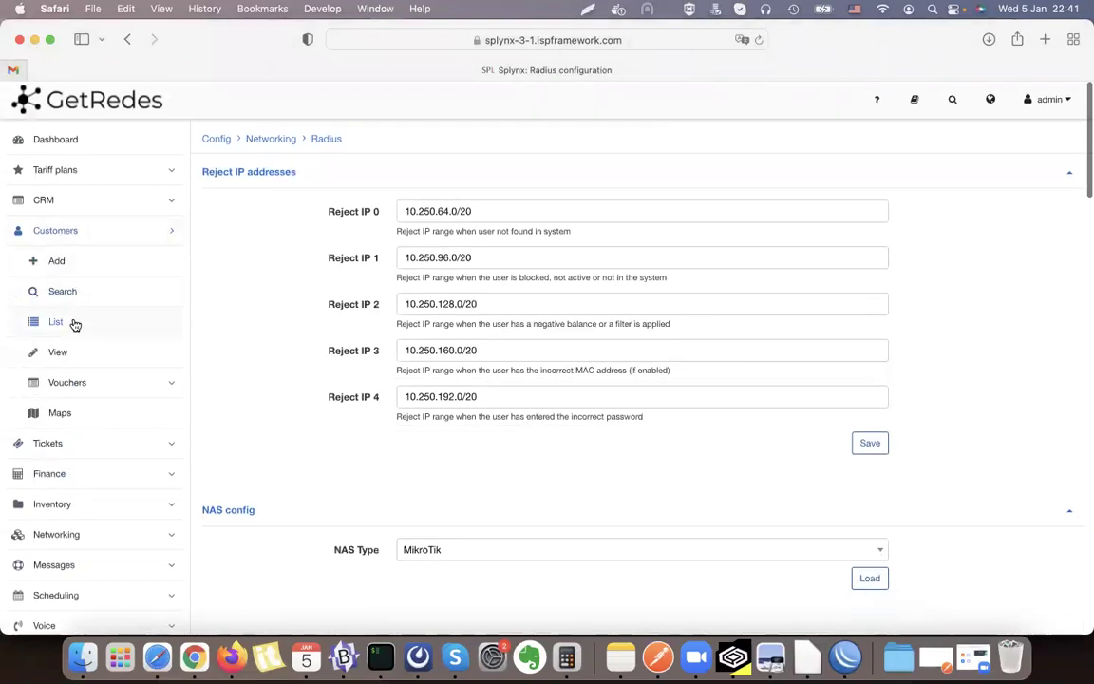
click(73, 322)
click(521, 282)
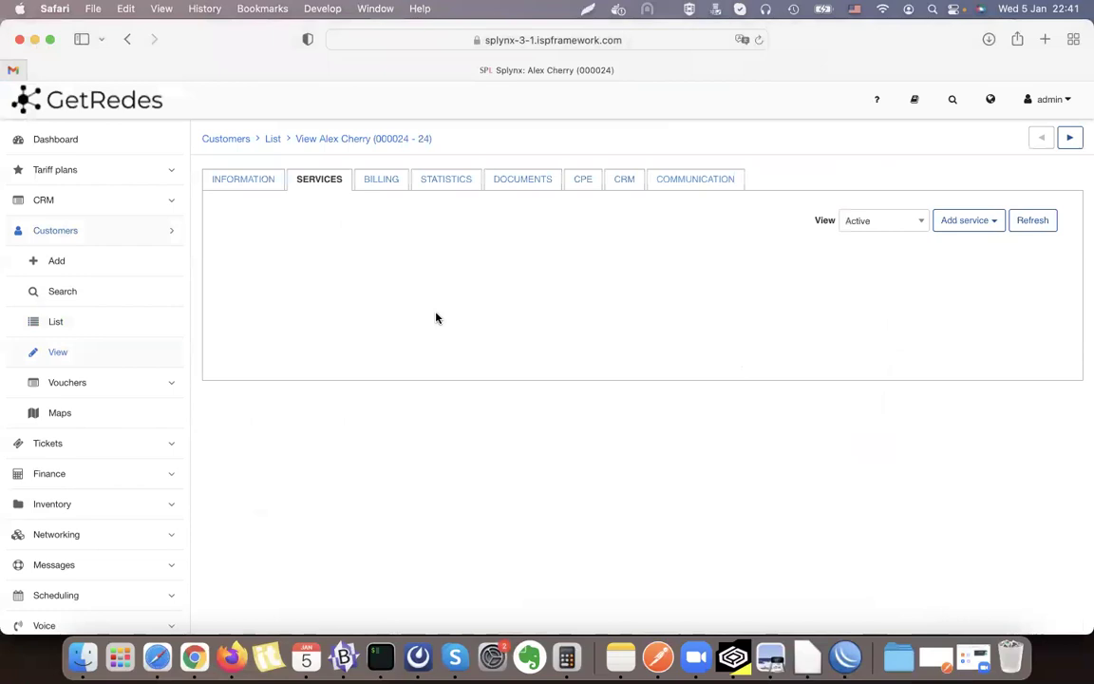
click(250, 178)
click(380, 389)
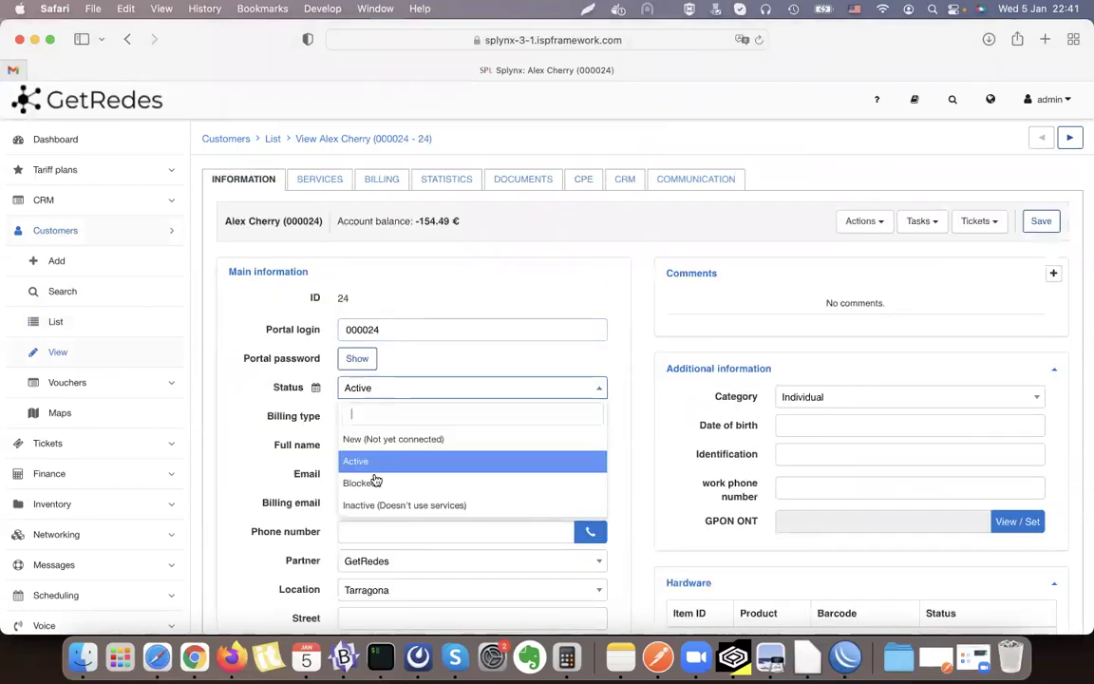
click(374, 505)
click(1041, 220)
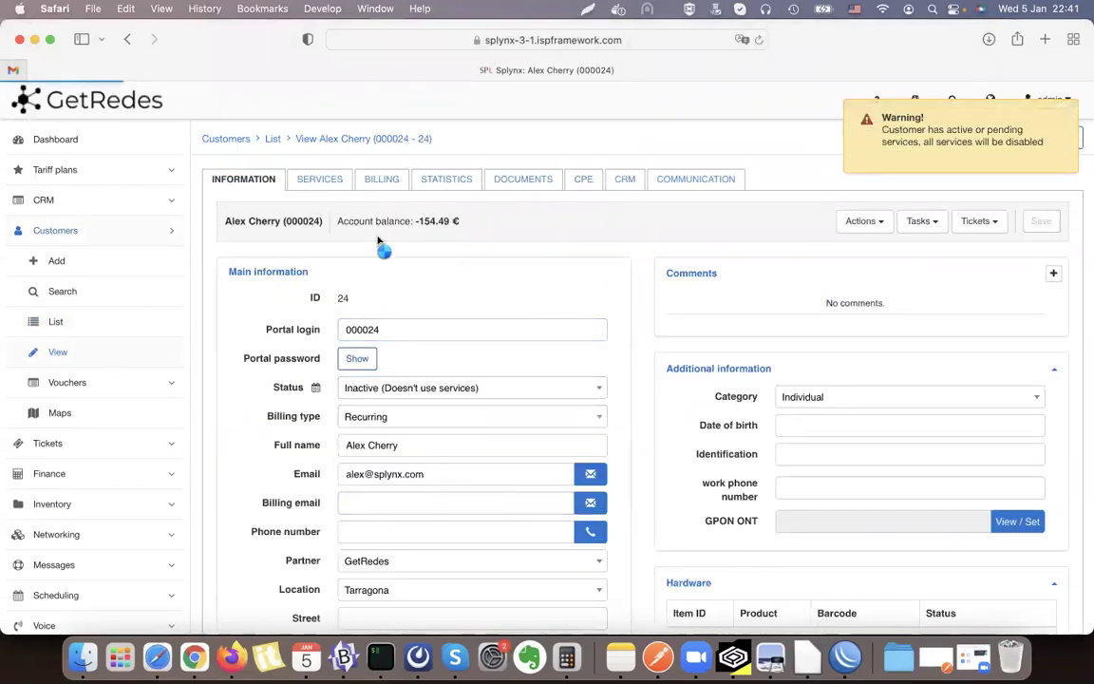
Review the customer's services with the All and Active filters, and switch to WinBox to check the DHCP leases
click(321, 186)
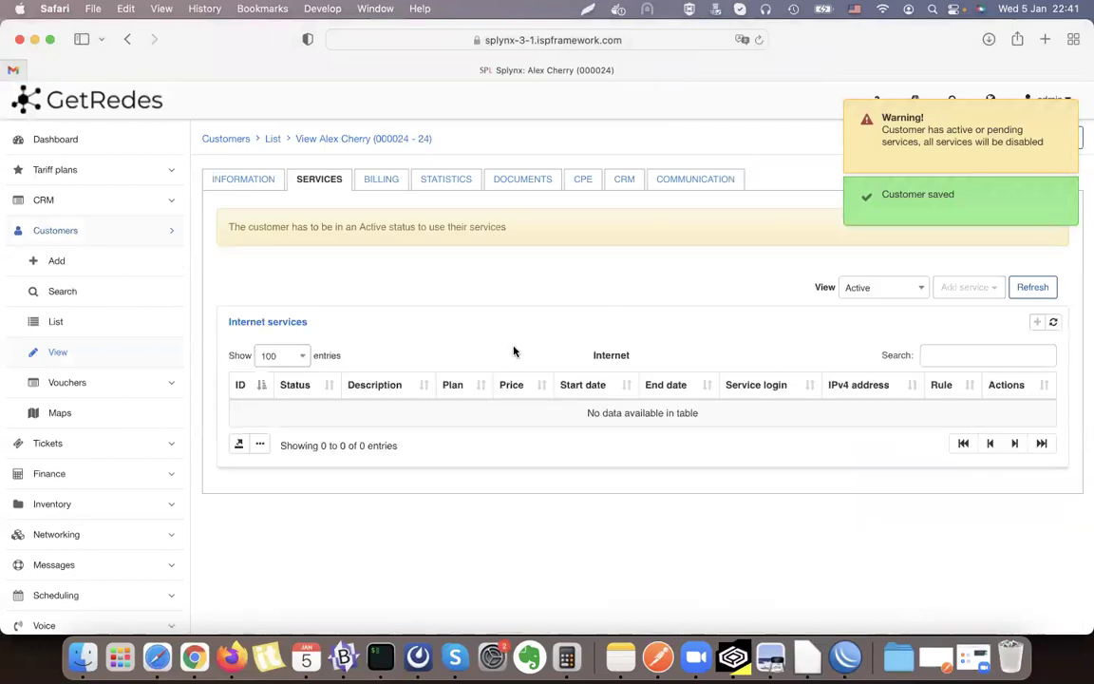
click(879, 289)
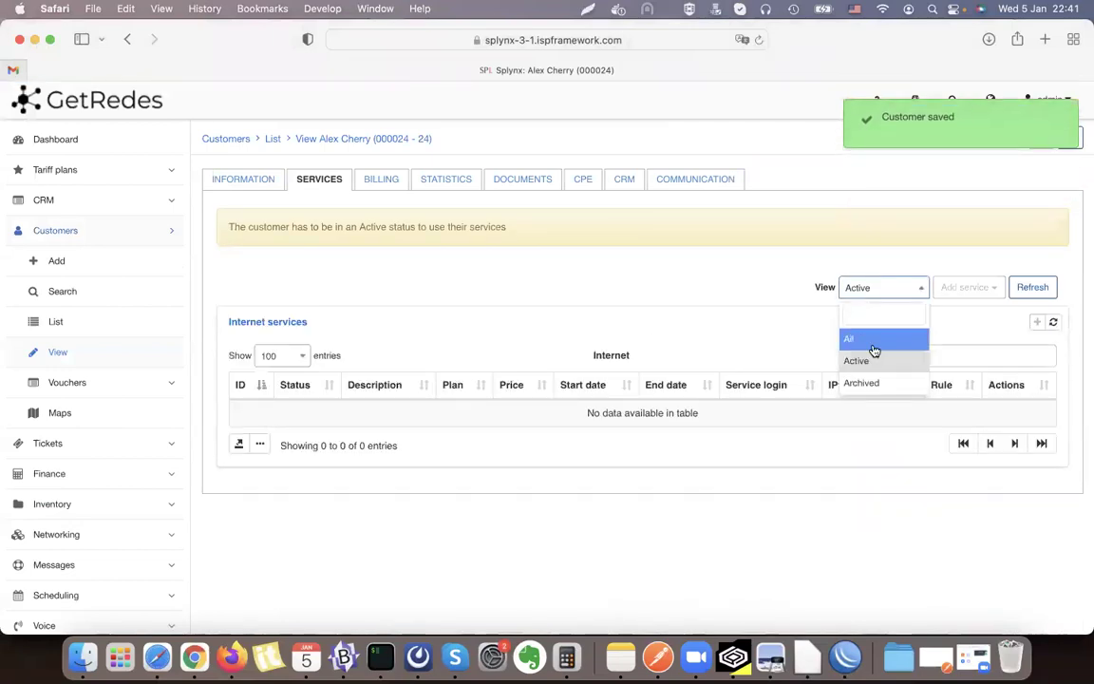
click(871, 339)
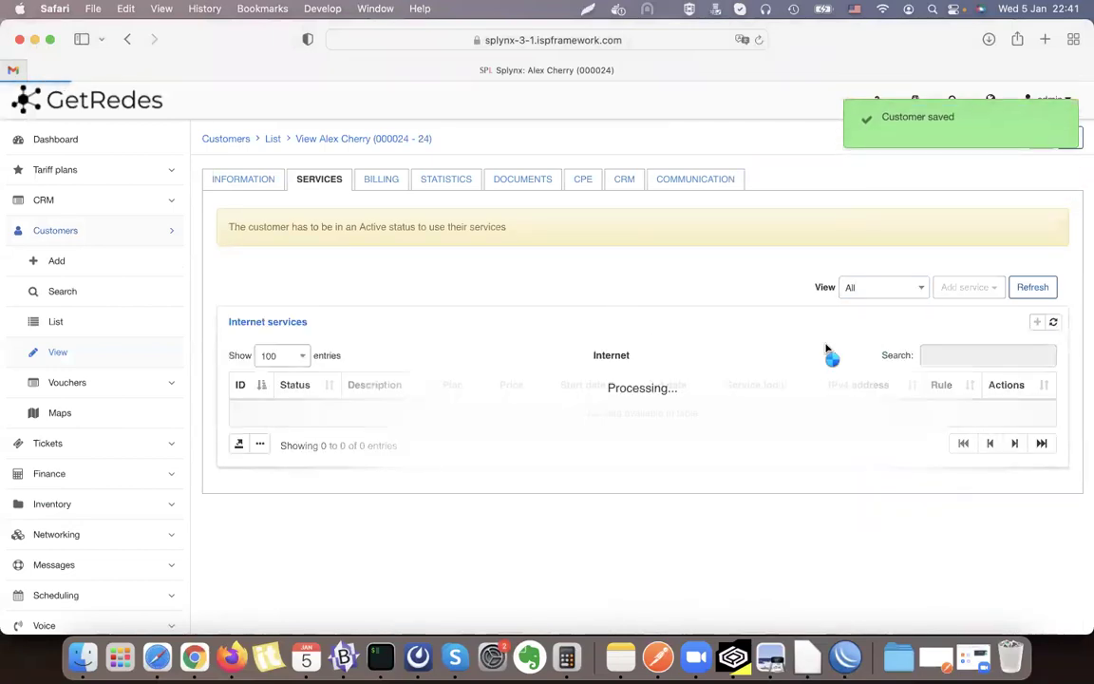
click(878, 287)
click(871, 362)
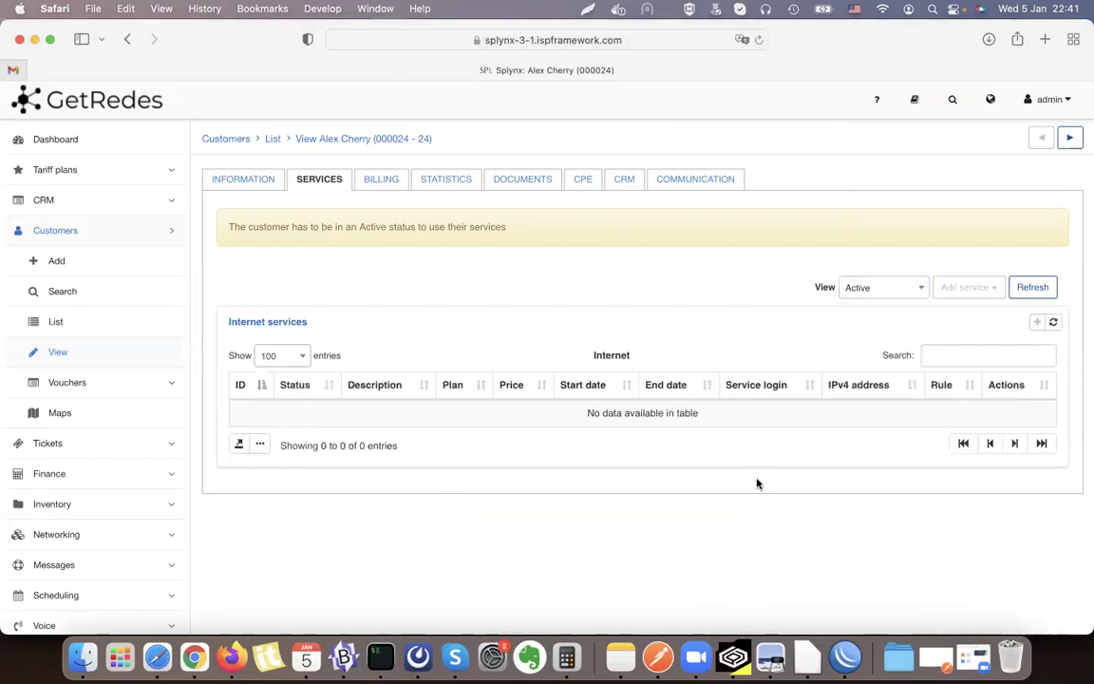
click(841, 652)
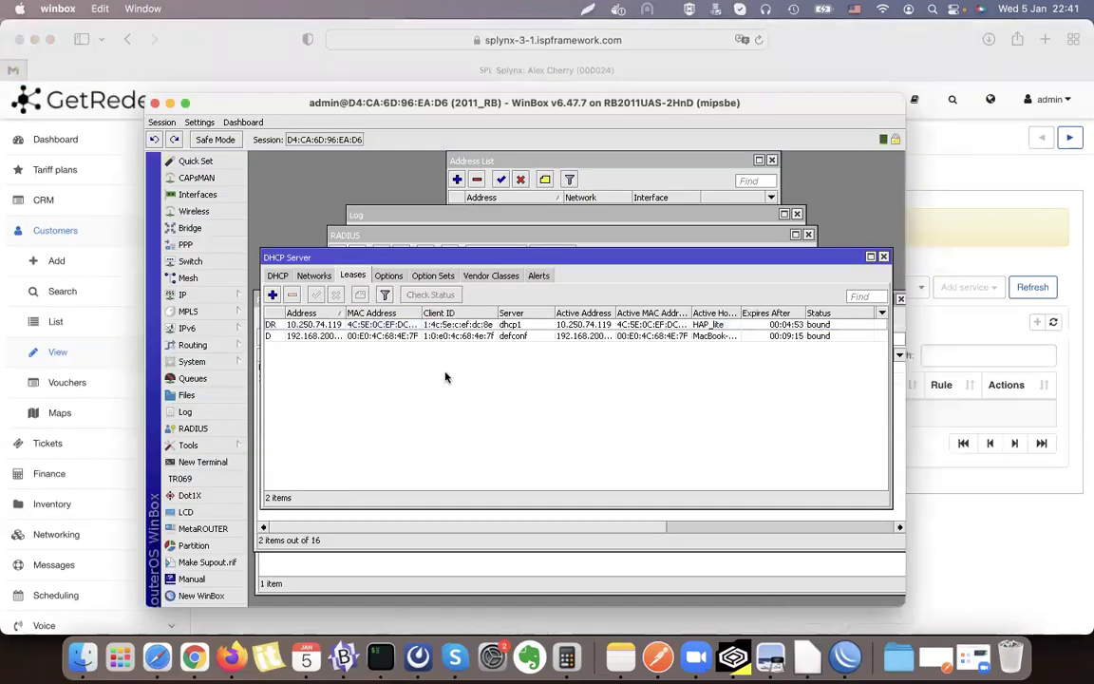
Compare the dhcp1 lease's address with the firewall's Address Lists entry for DN-Clients
click(316, 325)
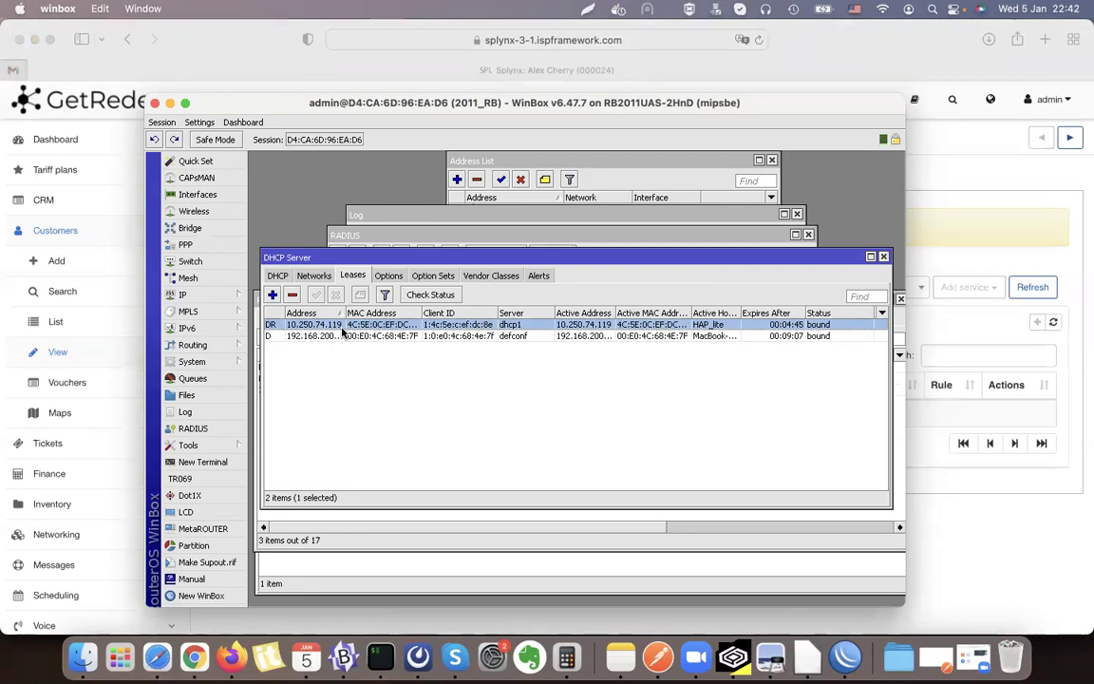
click(183, 294)
click(295, 357)
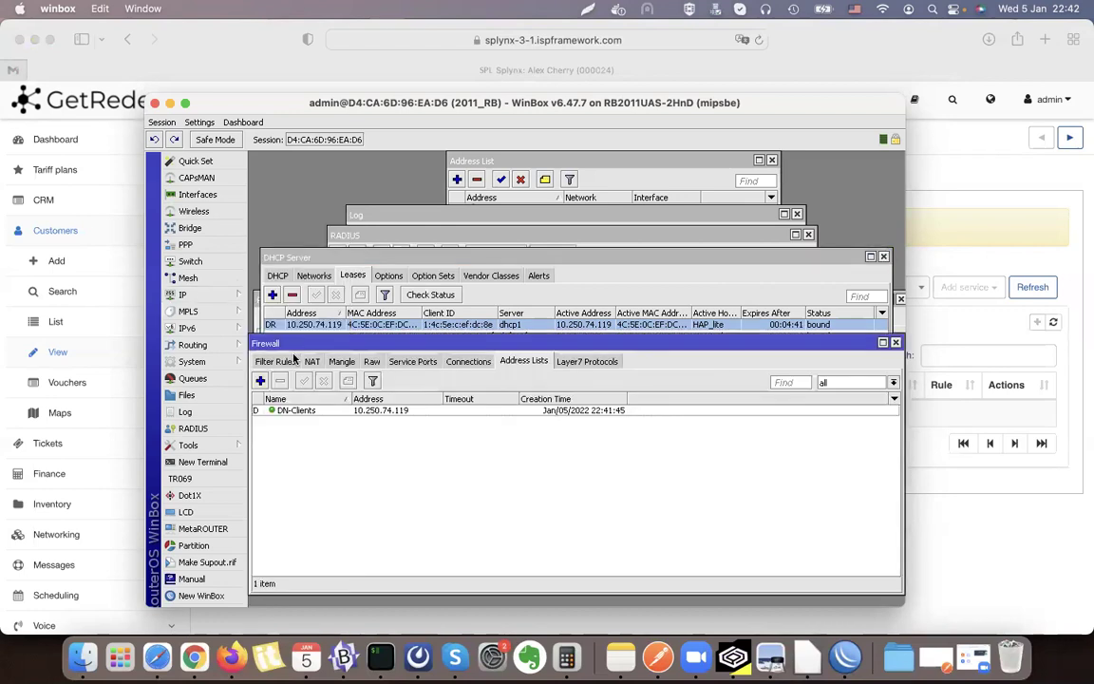
drag(587, 345, 591, 358)
click(395, 425)
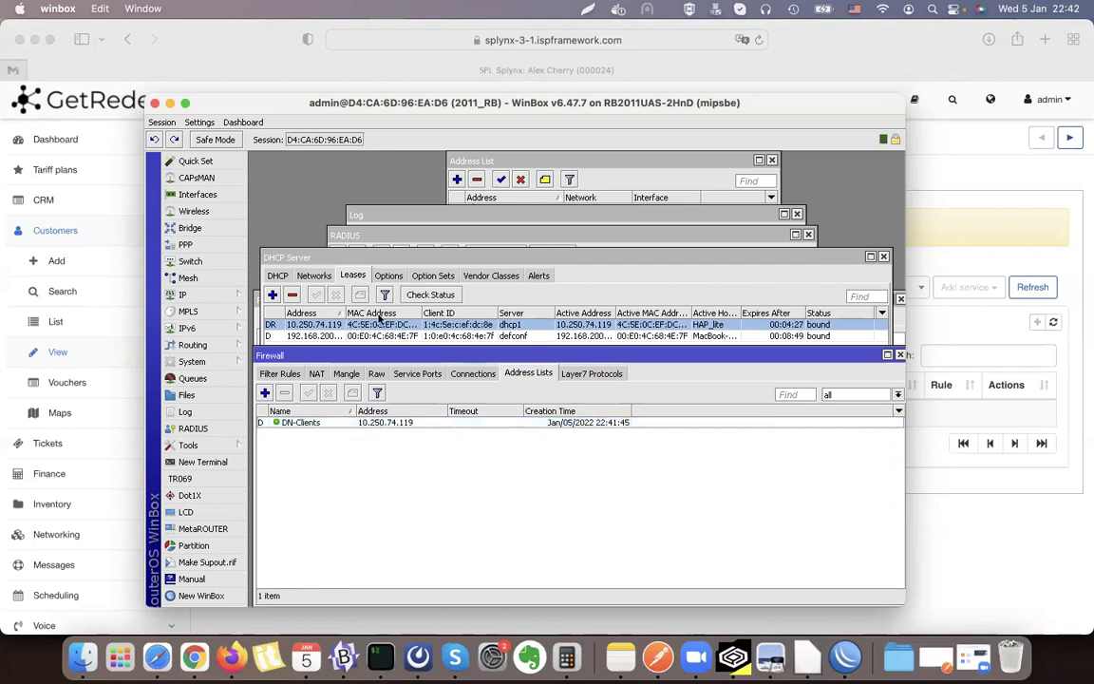
click(425, 425)
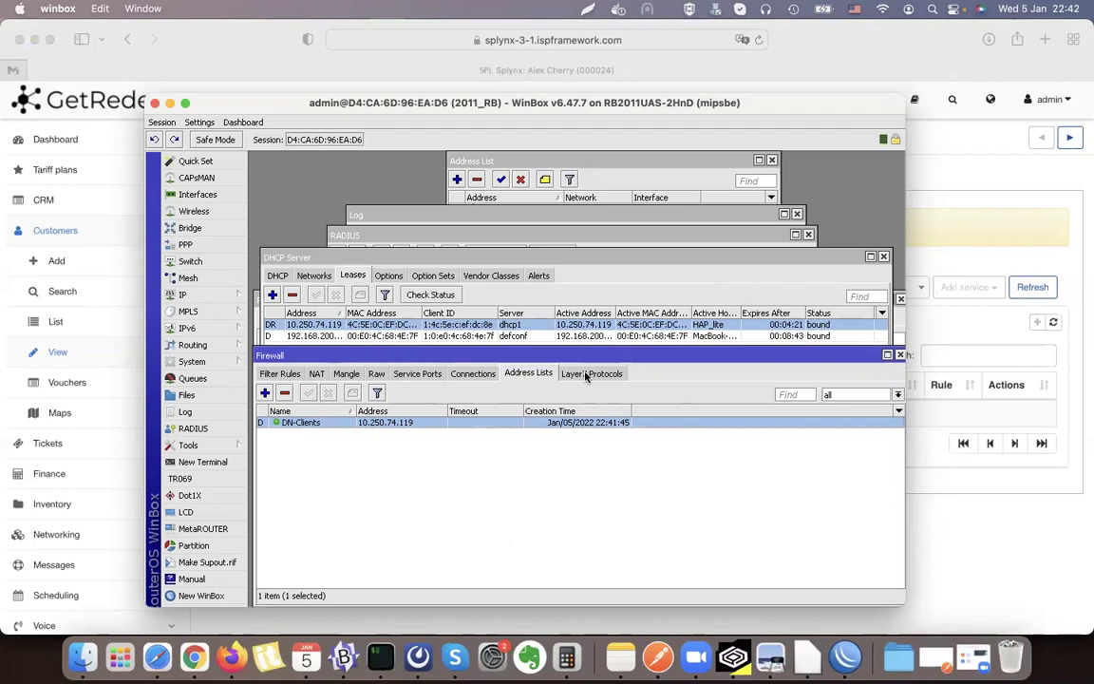
Switch to Safari, open the Radius configuration, load the MikroTik NAS settings and find the reject IP options
click(924, 515)
scroll(213, 570, down, 1)
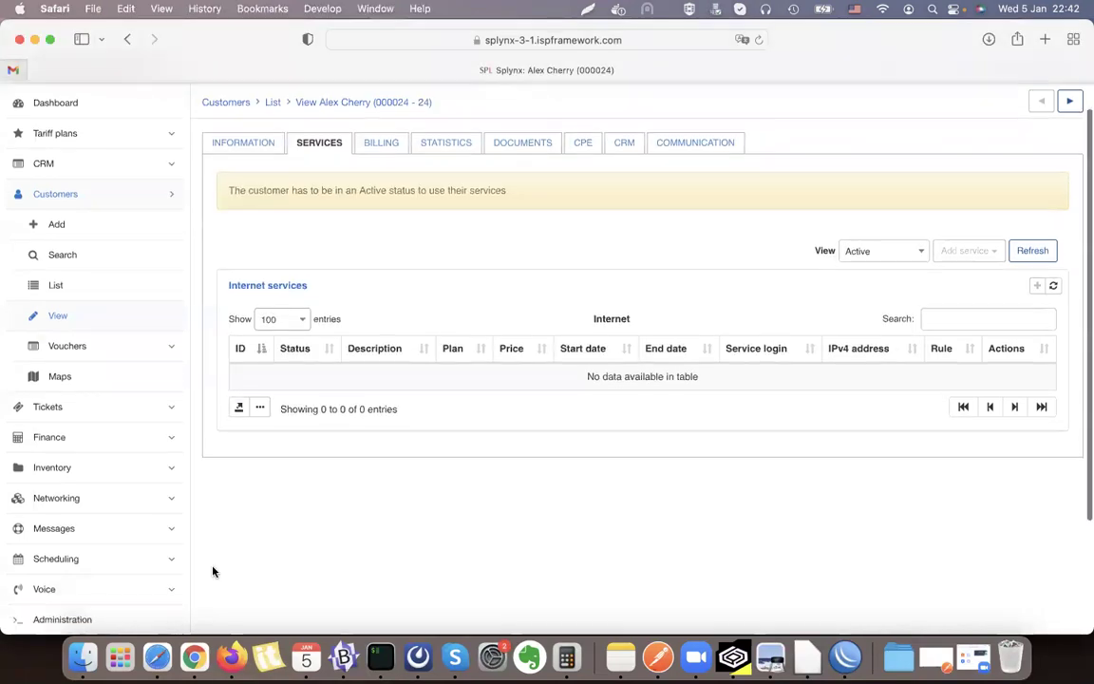
scroll(212, 571, down, 2)
click(59, 567)
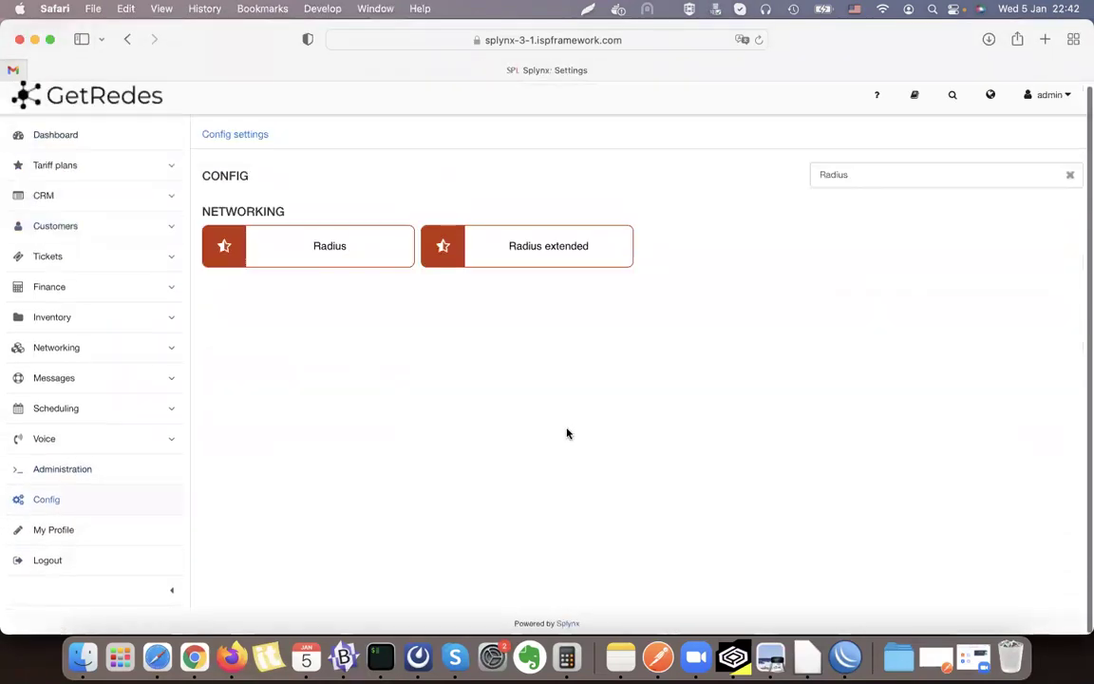
click(321, 251)
scroll(873, 399, down, 3)
click(870, 433)
scroll(957, 384, up, 2)
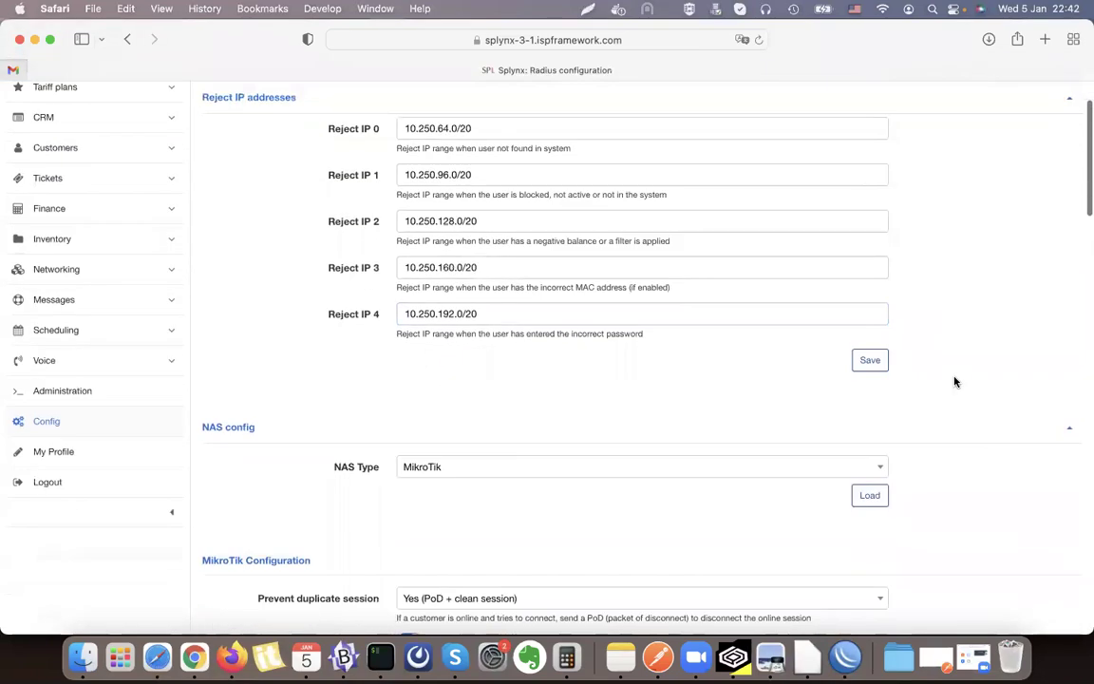
scroll(955, 382, down, 10)
scroll(955, 381, up, 5)
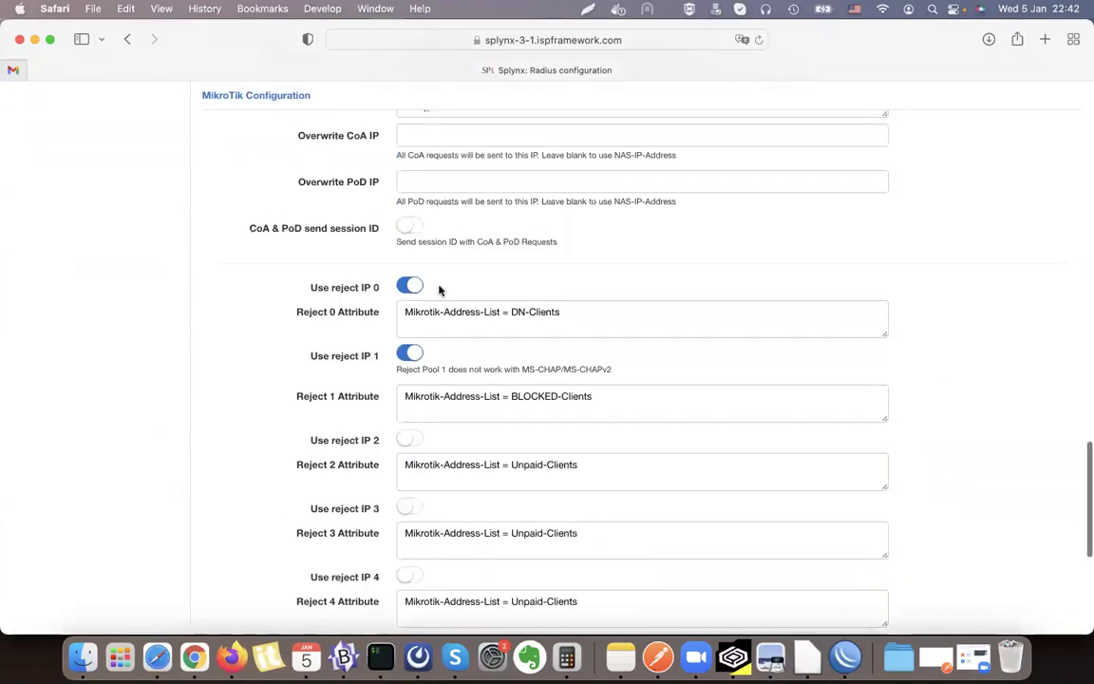
Turn Use reject IP 0 off and on again, and save the MikroTik configuration
triple_click(375, 290)
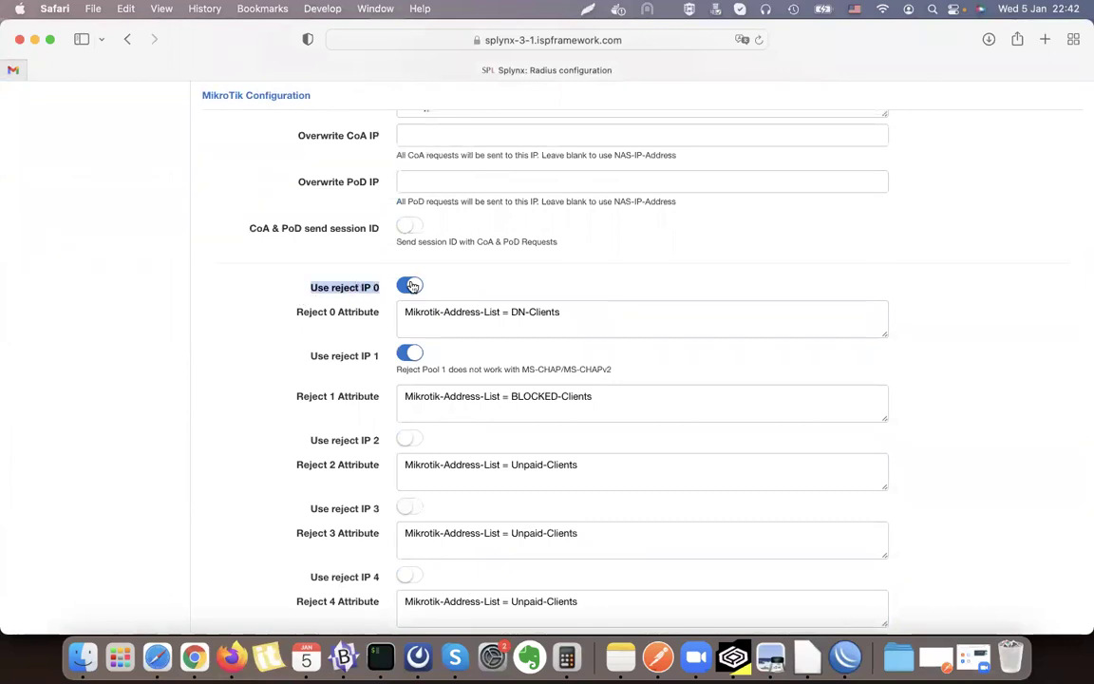
click(415, 286)
click(366, 293)
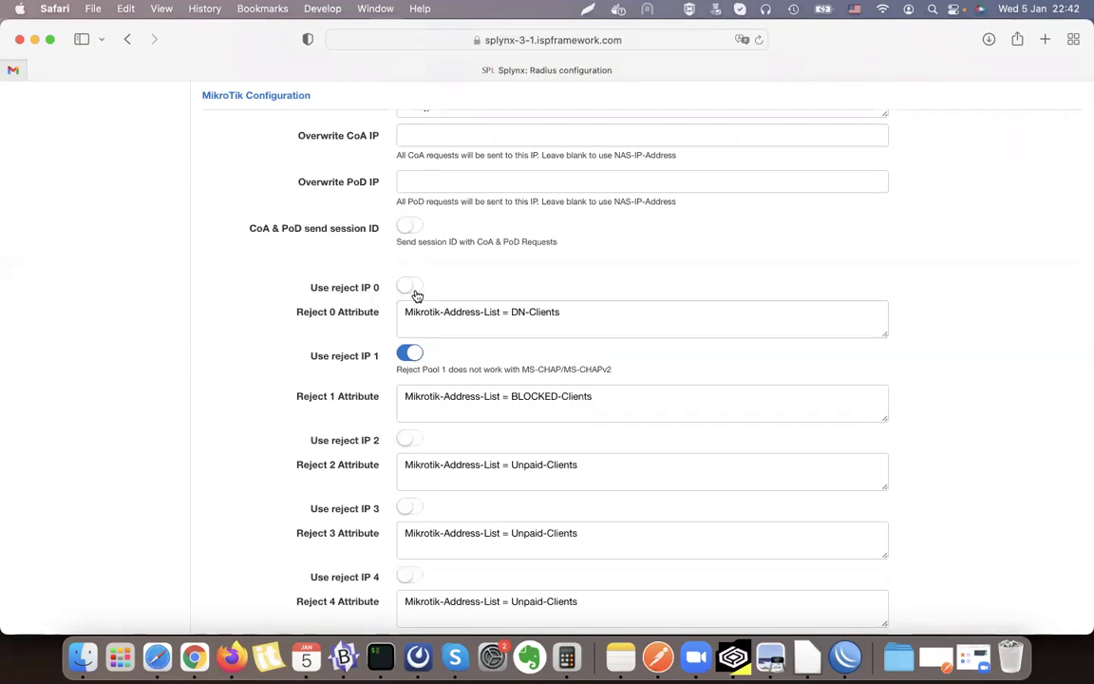
click(414, 288)
scroll(988, 449, down, 5)
click(1054, 445)
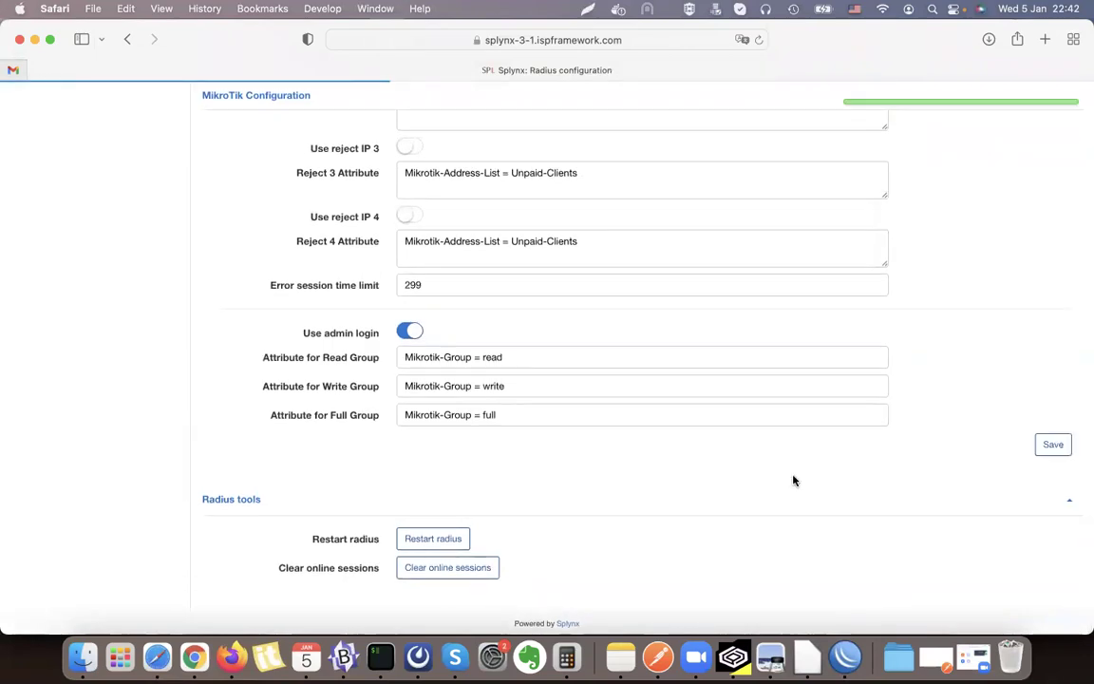
Open the online customer from the customers list, set the status to Active and save
scroll(793, 480, up, 10)
scroll(793, 479, up, 5)
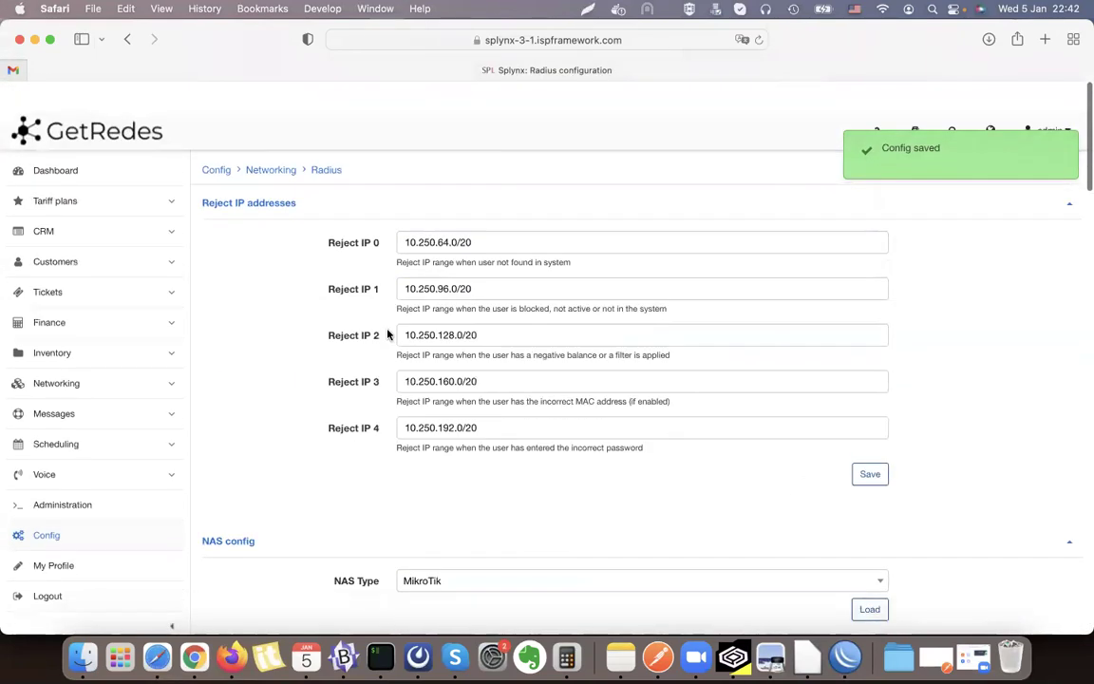
click(54, 232)
click(73, 327)
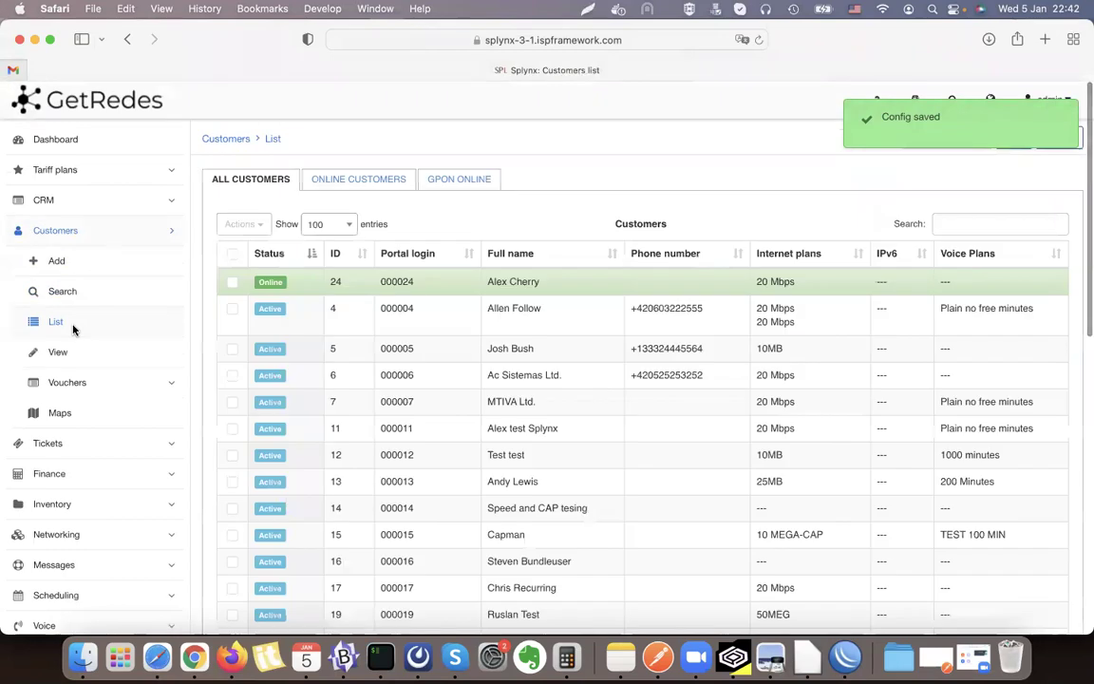
click(517, 284)
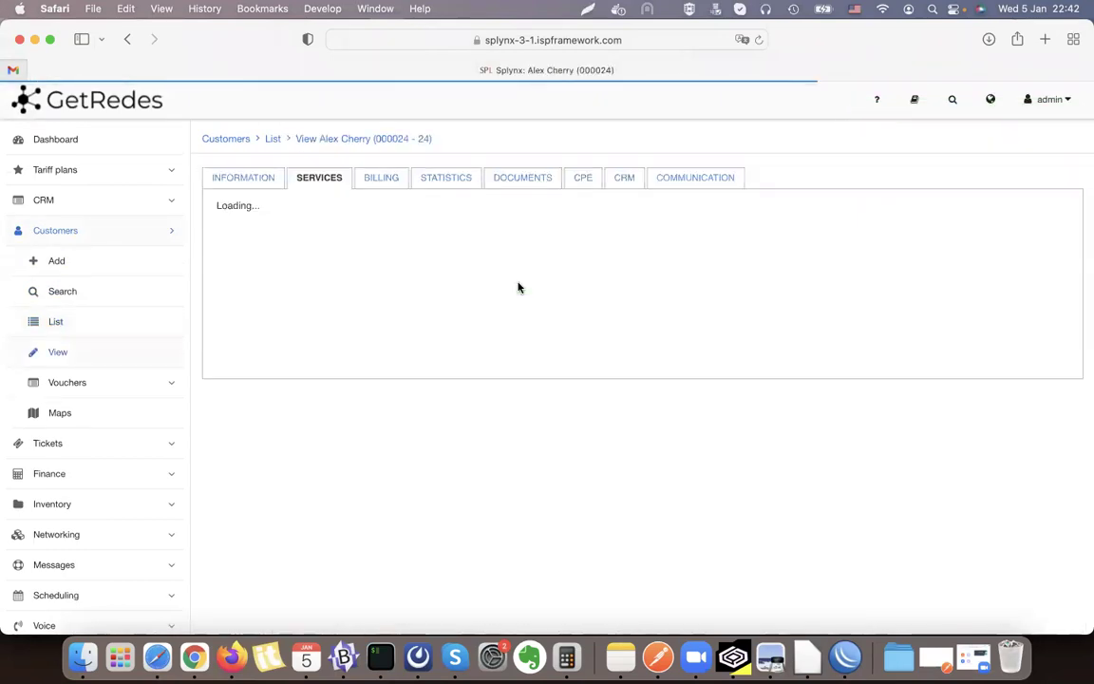
click(245, 179)
click(408, 387)
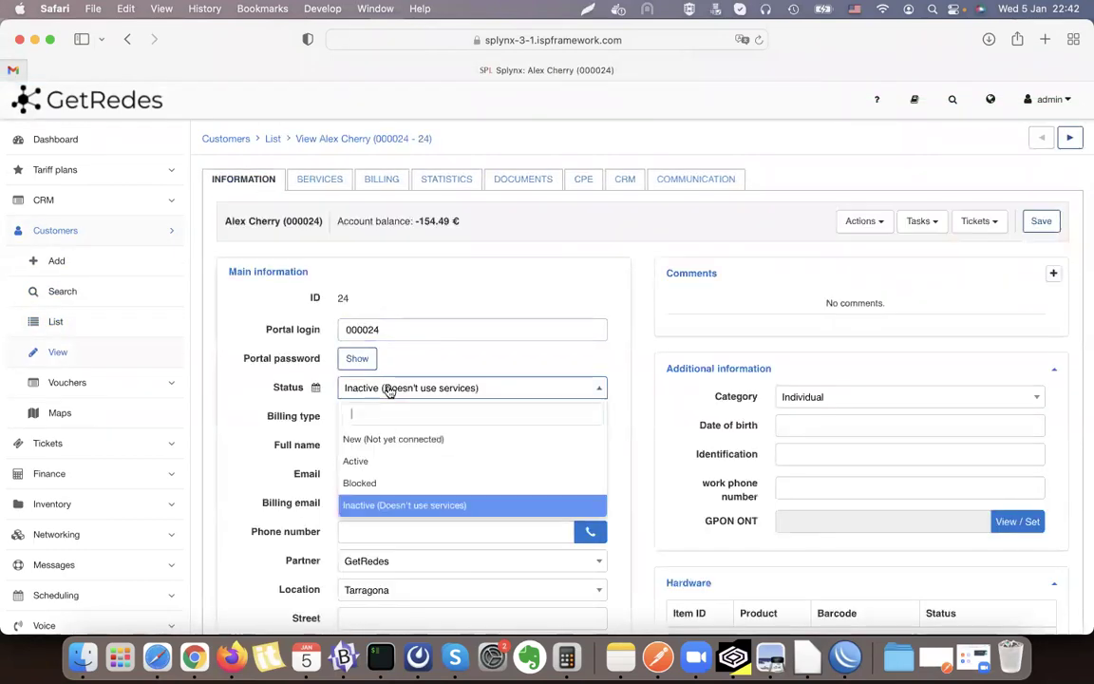
click(384, 458)
click(1040, 221)
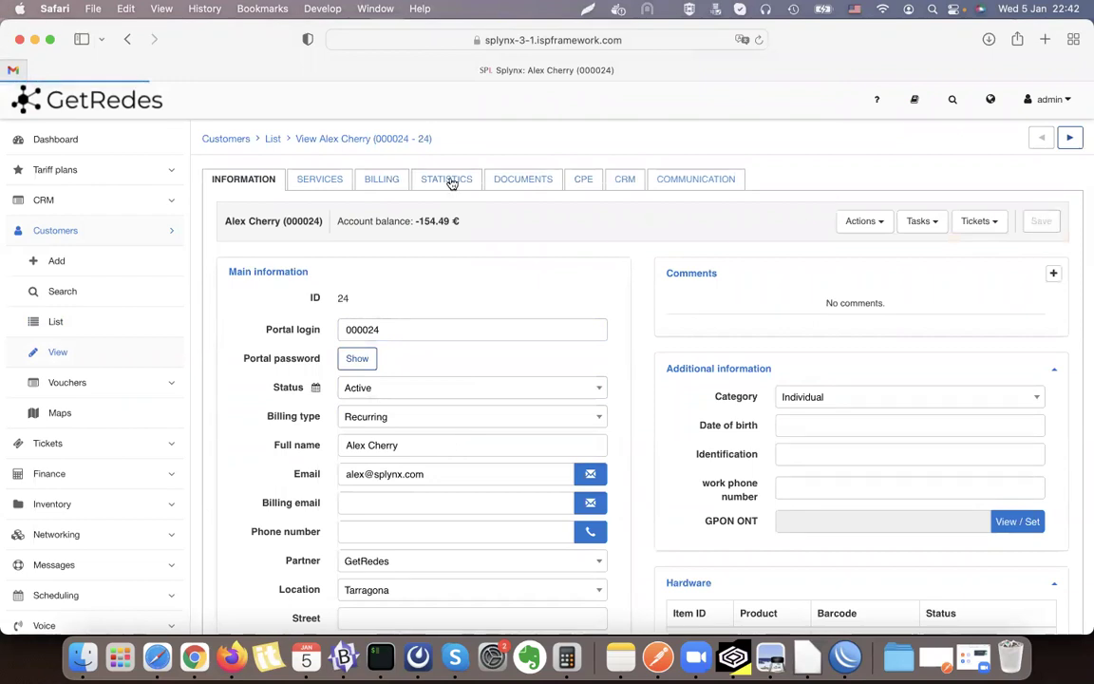
Switch to WinBox and review the general and active details of the dhcp1 lease
click(973, 656)
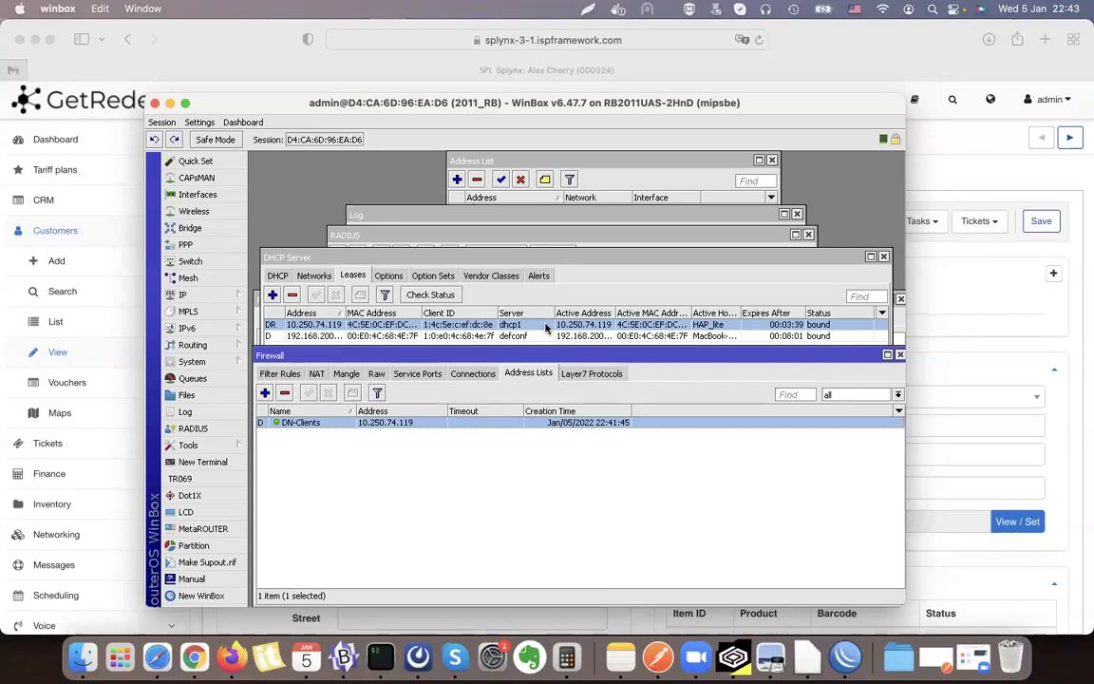
double_click(514, 326)
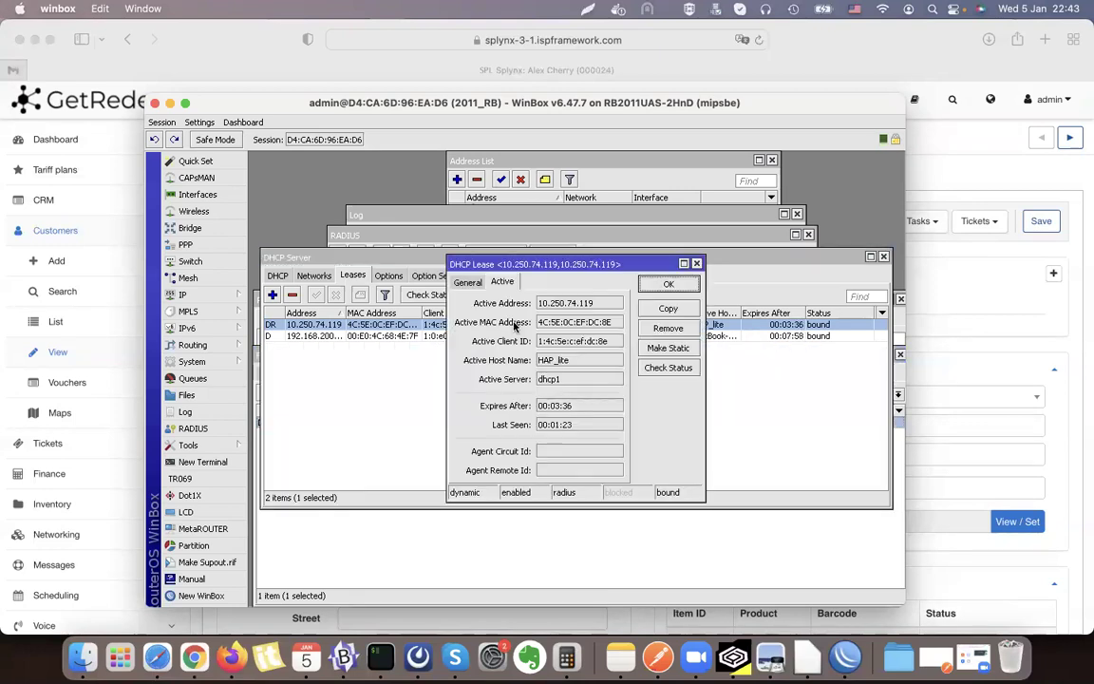
click(469, 282)
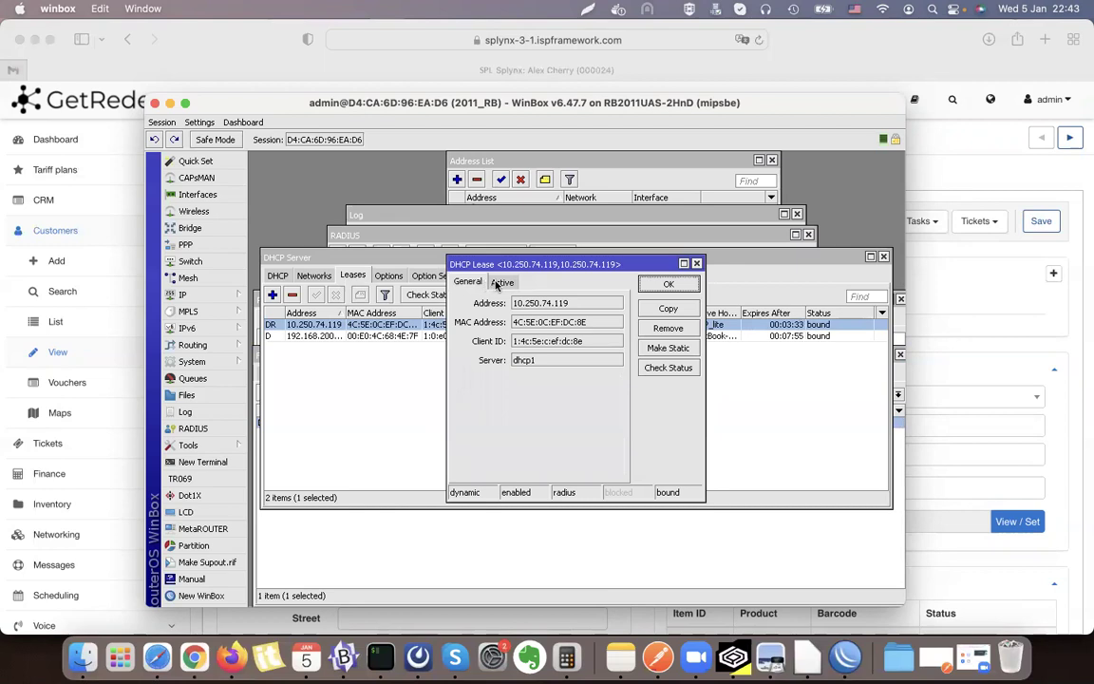
click(502, 282)
click(667, 284)
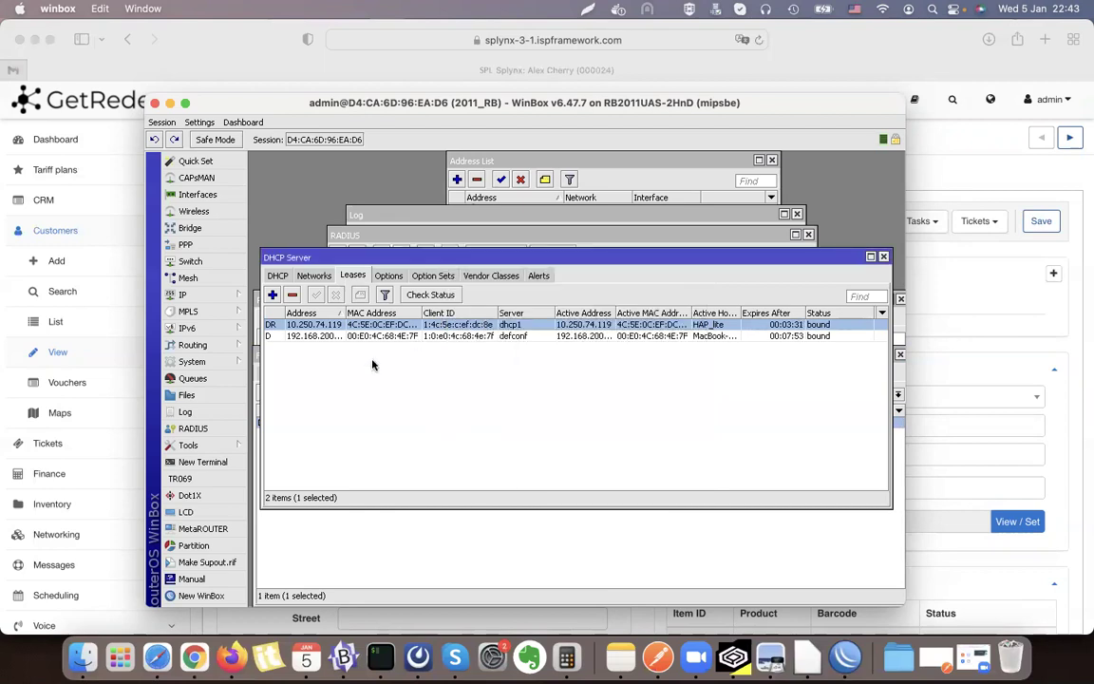
Remove the dhcp1 lease 10.250.74.119, and check the firewall address lists and the client's renewed lease
click(438, 565)
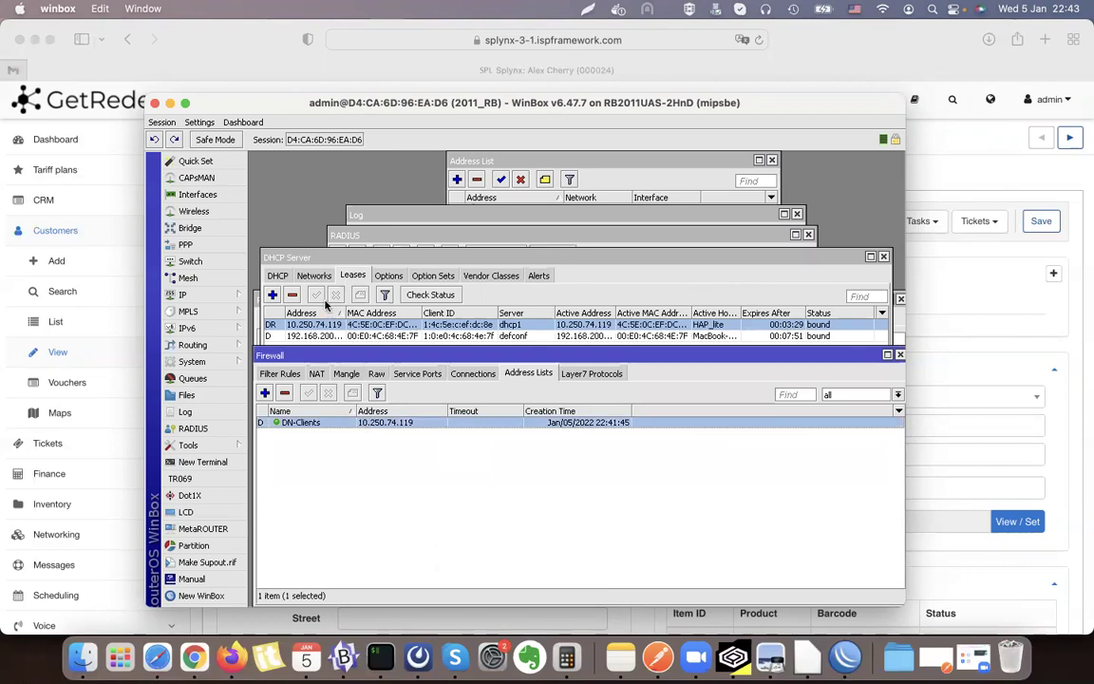
click(306, 330)
click(291, 295)
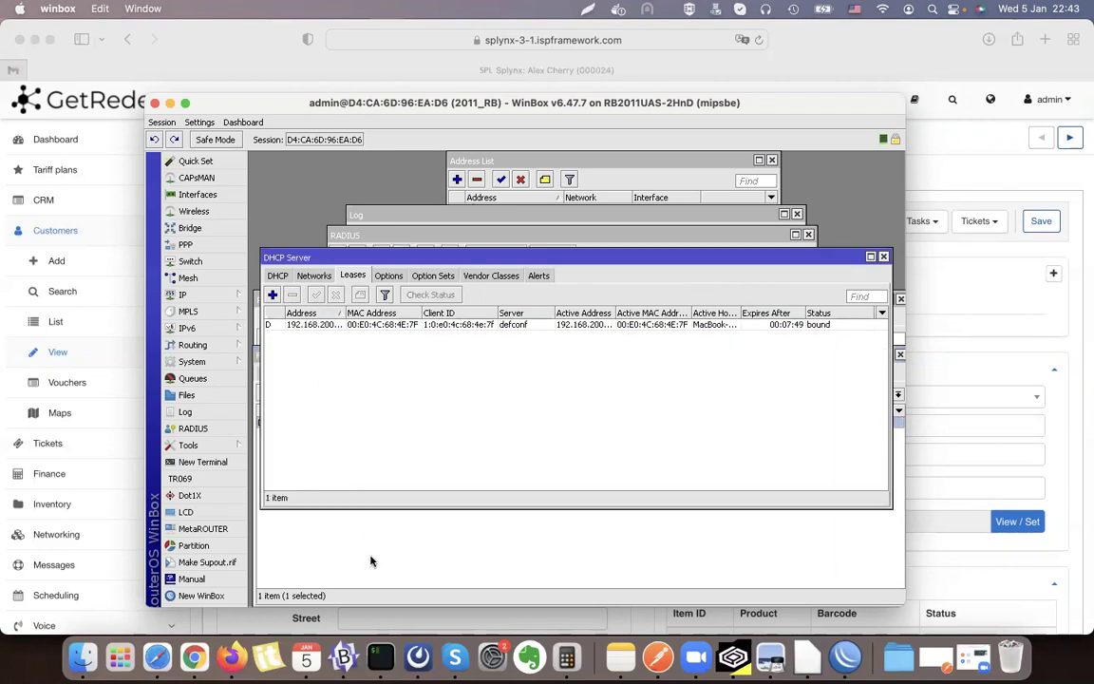
click(336, 499)
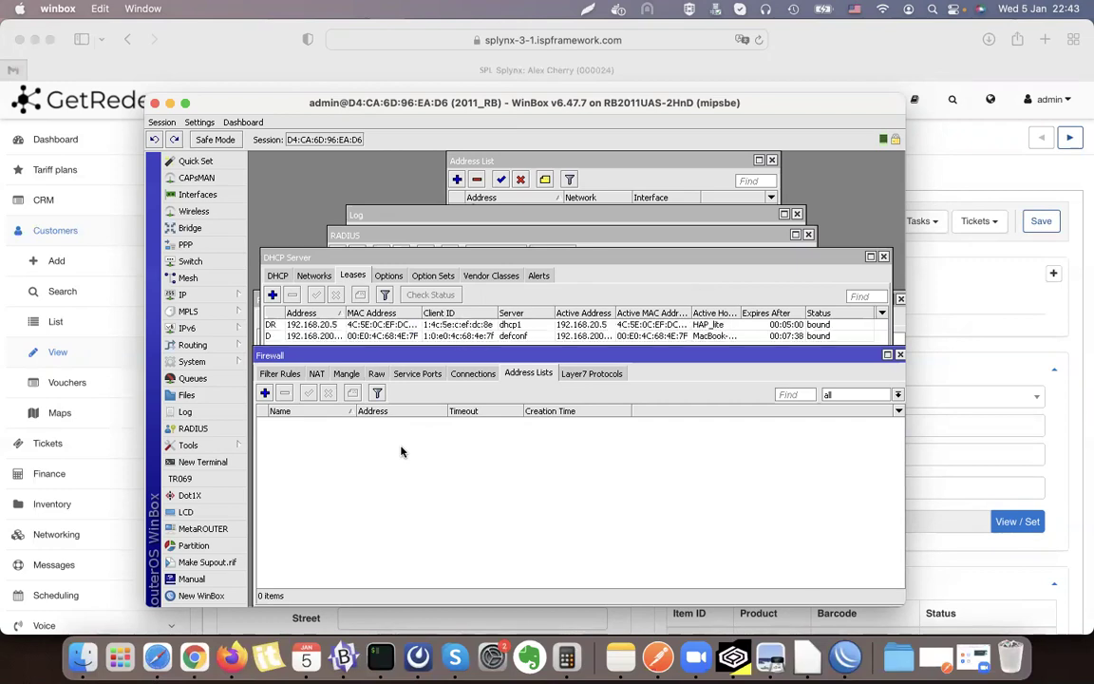
click(343, 324)
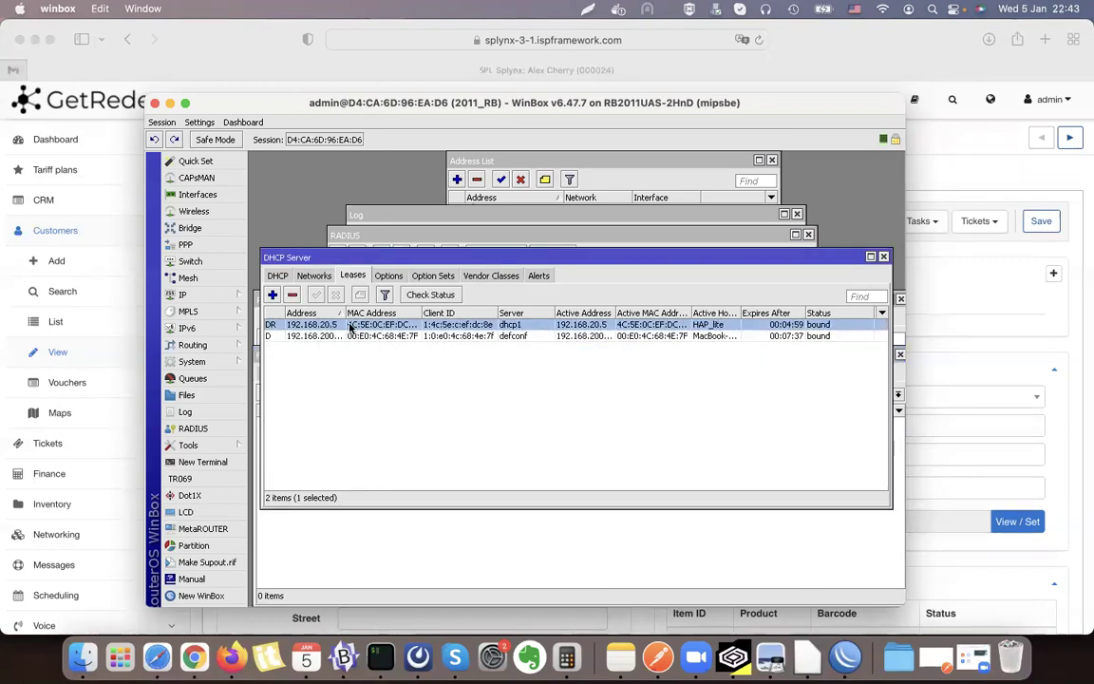
drag(346, 313, 349, 315)
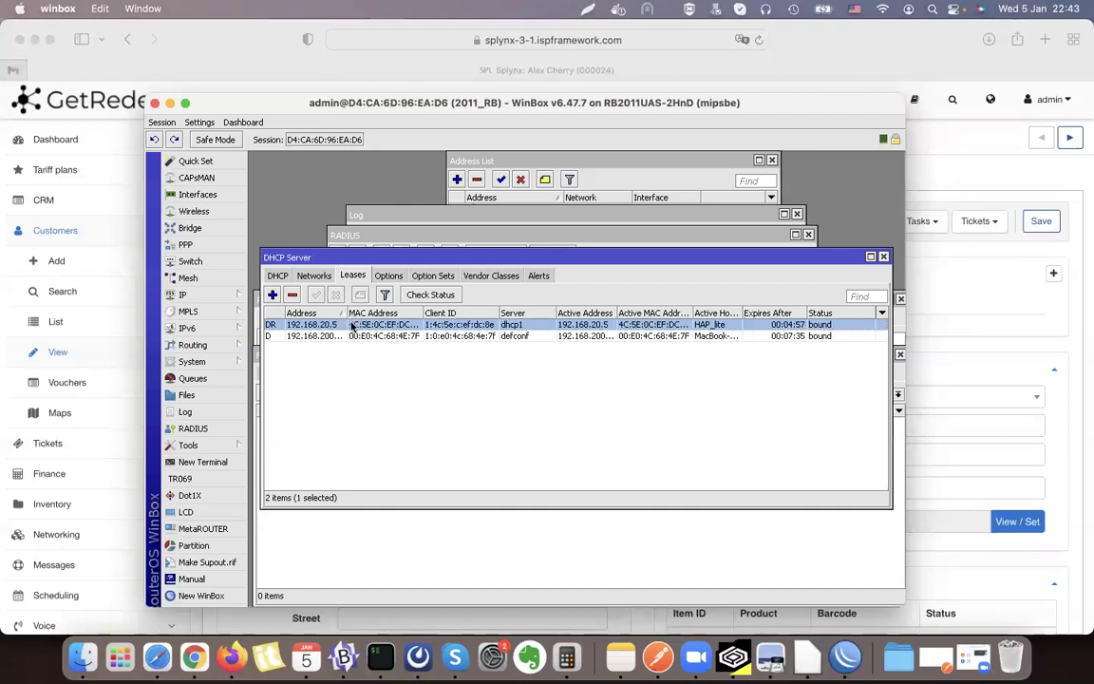
Return to Safari, set the customer's status to Blocked and save
click(68, 318)
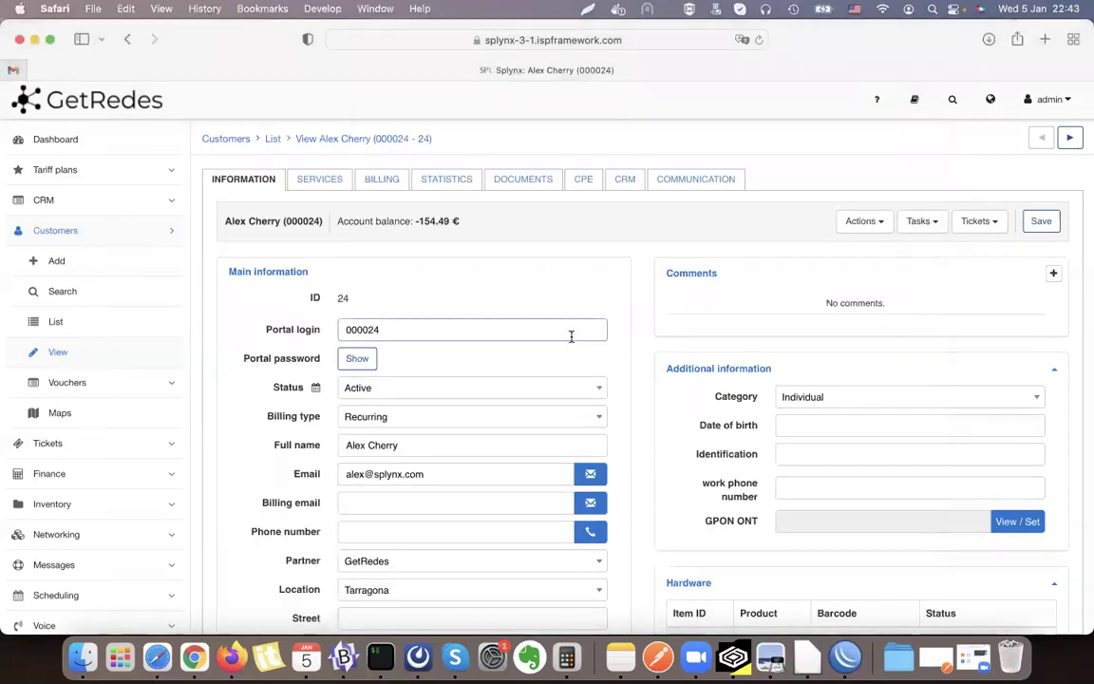
click(369, 391)
click(377, 481)
click(1042, 218)
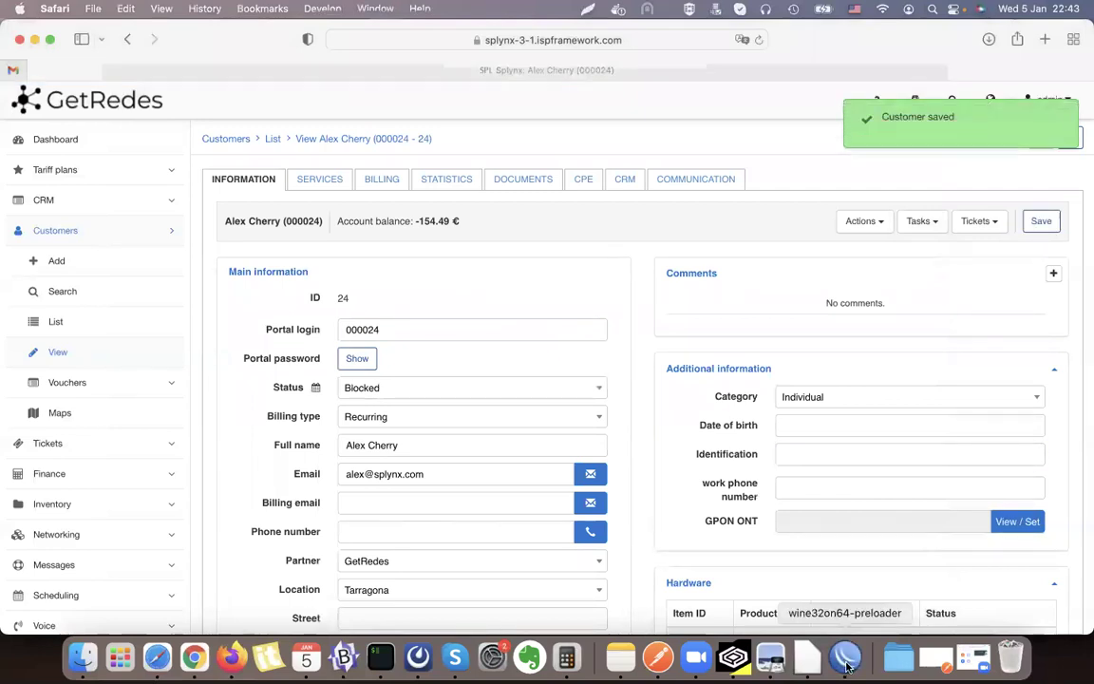
Switch to WinBox, place the DHCP leases above the firewall address lists, and remove the dhcp1 lease 192.168.20.5
click(846, 657)
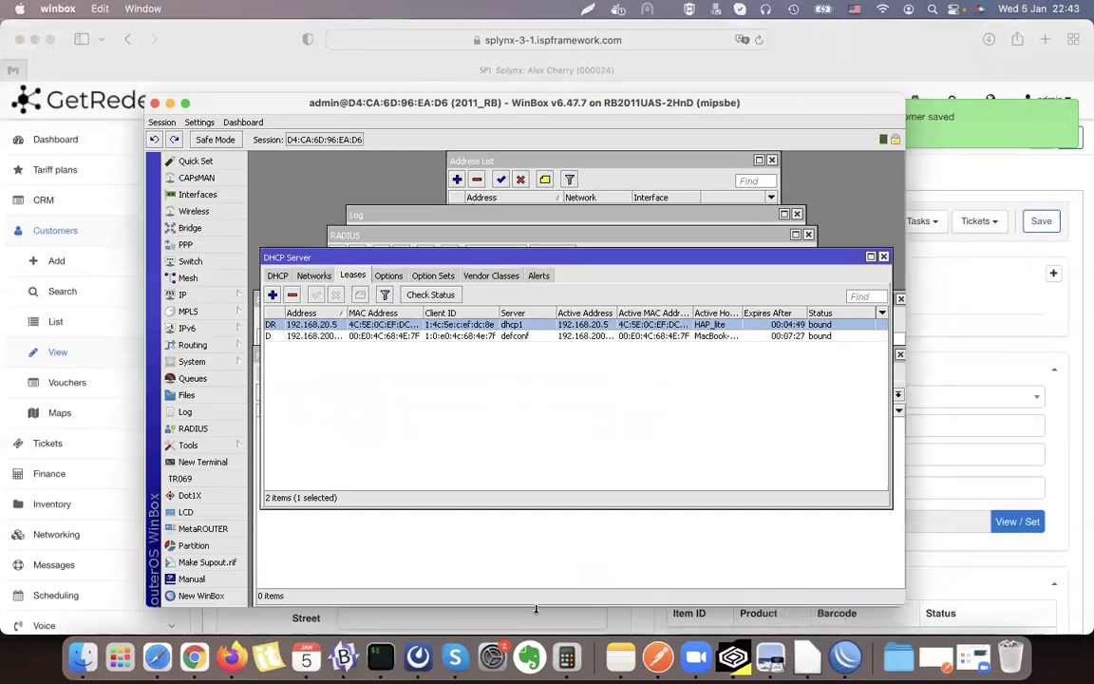
click(542, 547)
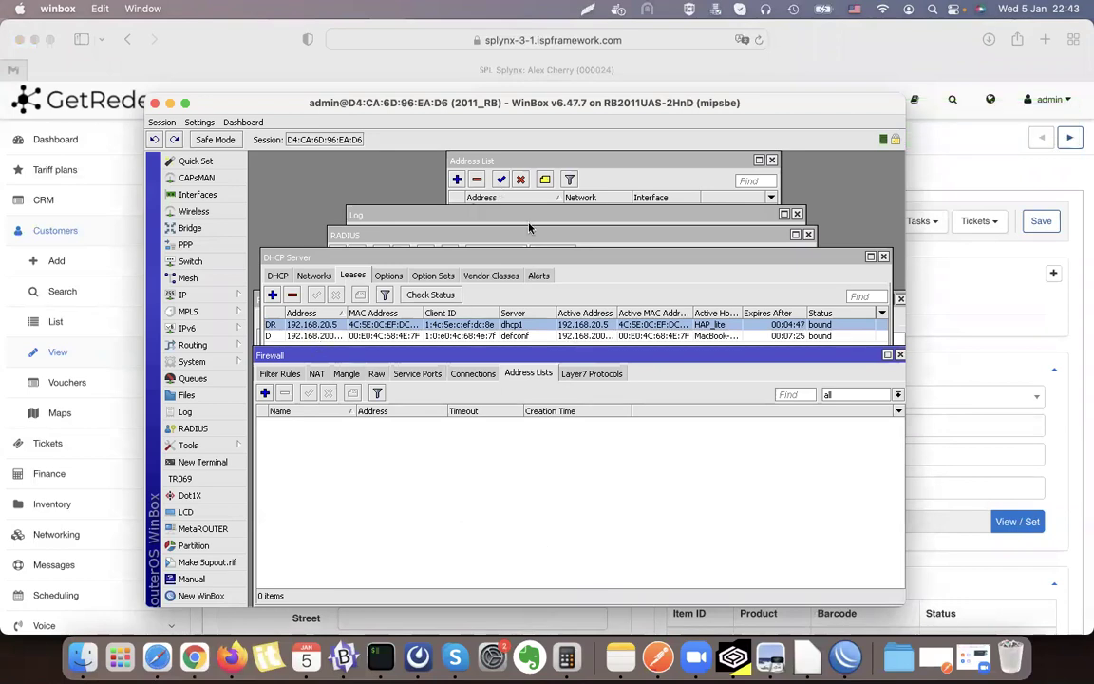
drag(534, 262, 534, 246)
click(518, 501)
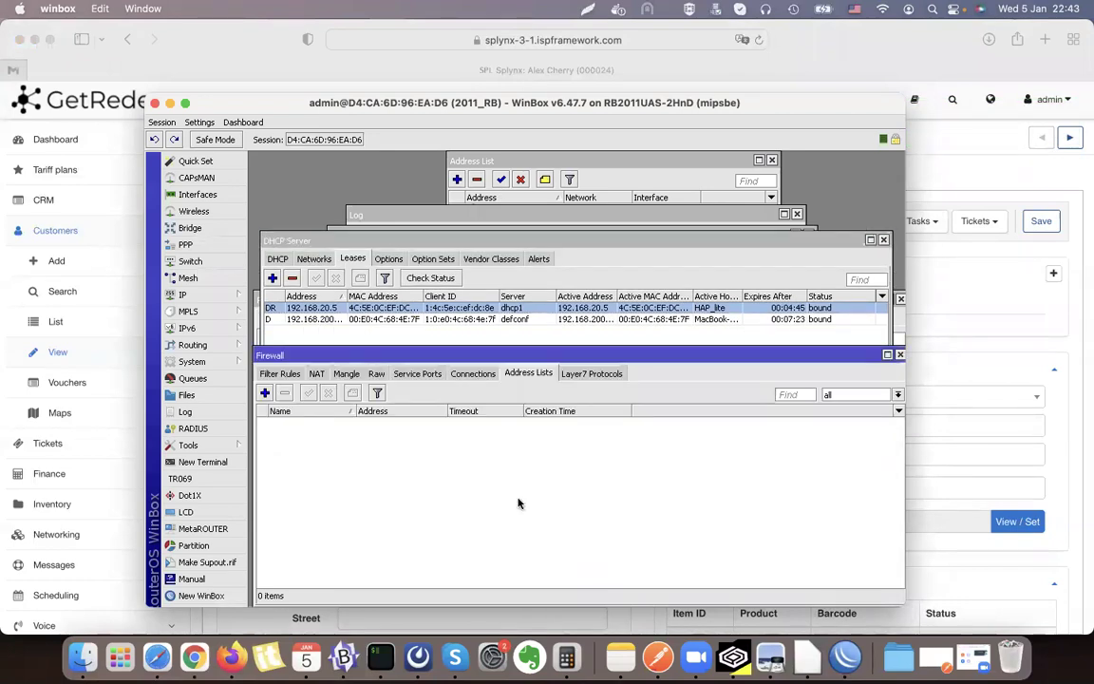
click(293, 279)
click(292, 278)
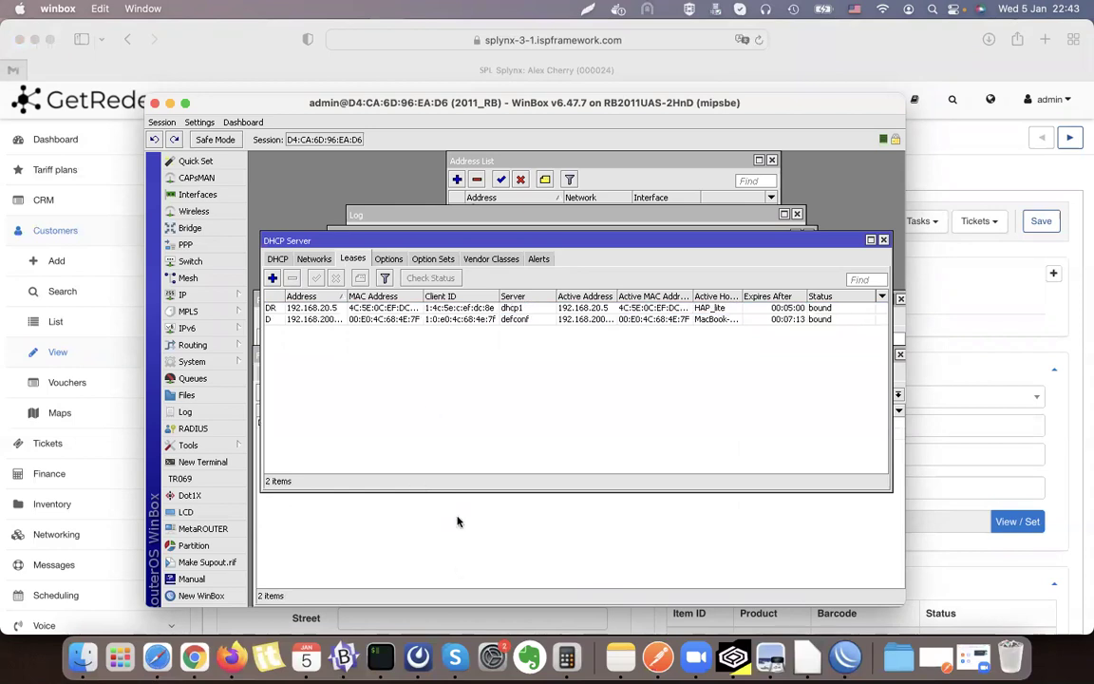
Compare the BLOCKED-Clients and SpLBL_blocked address list entries with the renewed dhcp1 lease
click(416, 508)
click(366, 423)
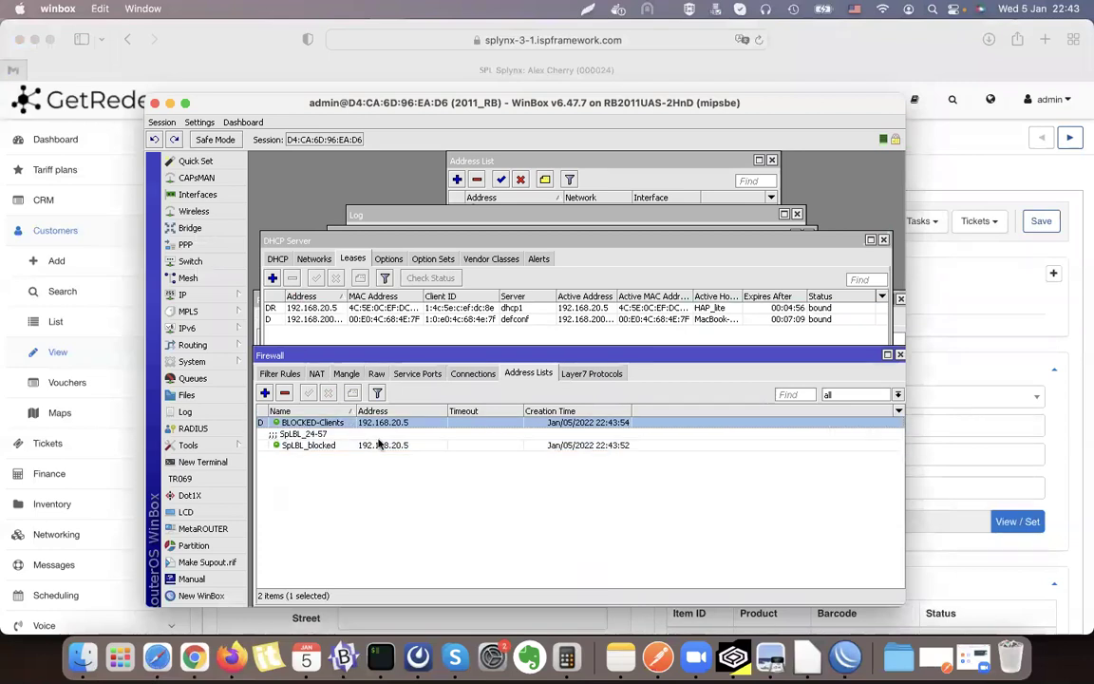
click(313, 308)
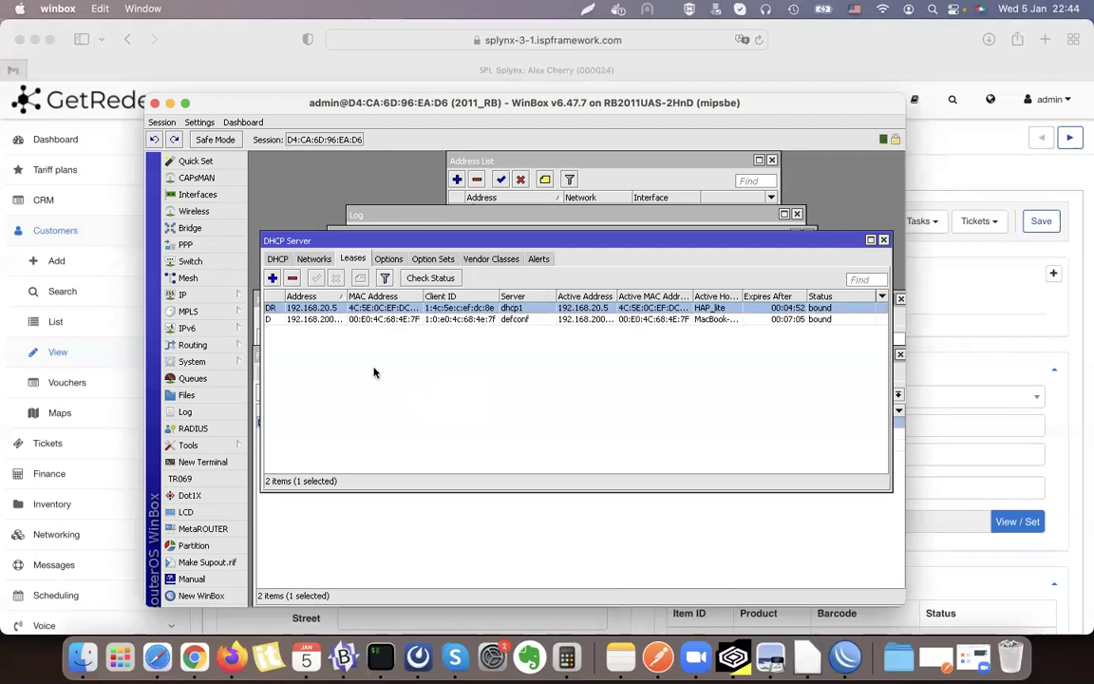
click(488, 541)
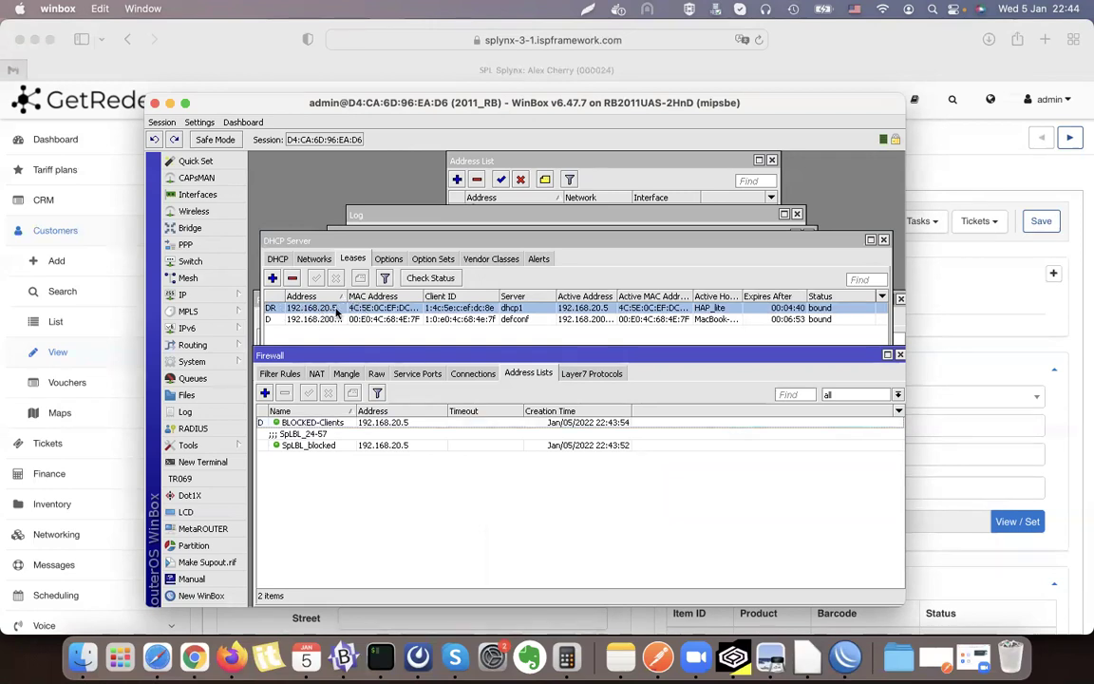
click(318, 445)
click(320, 424)
click(317, 445)
click(320, 425)
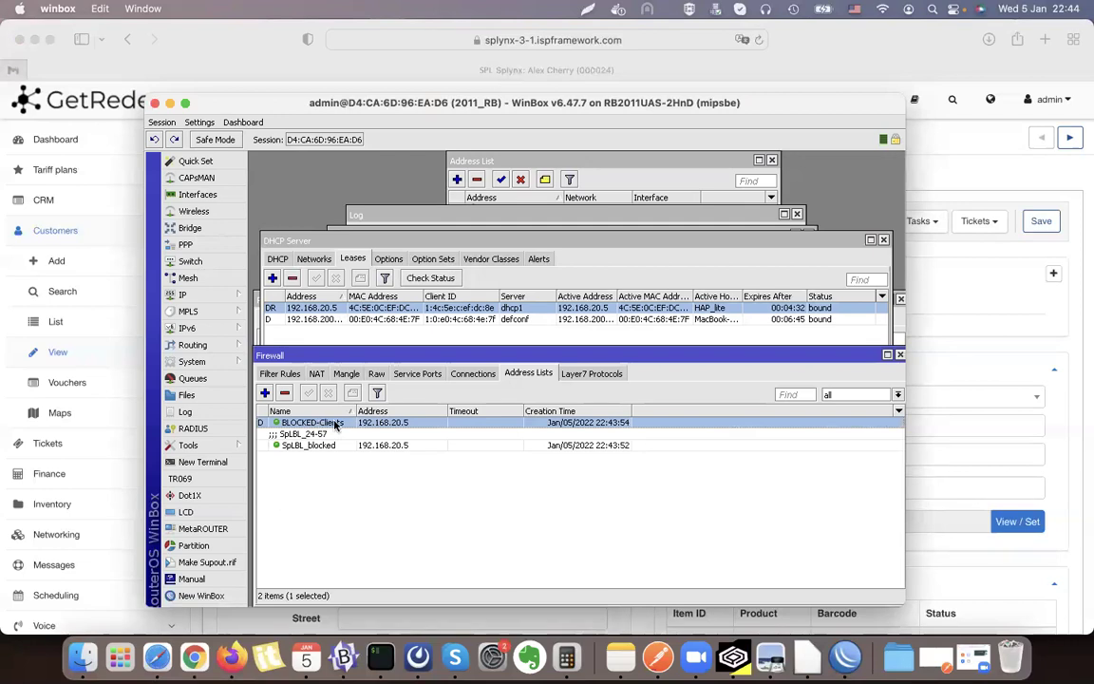
Return to Safari, open the Radius configuration and examine the Reject 1 Attribute in the MikroTik settings
click(6, 341)
scroll(130, 418, down, 3)
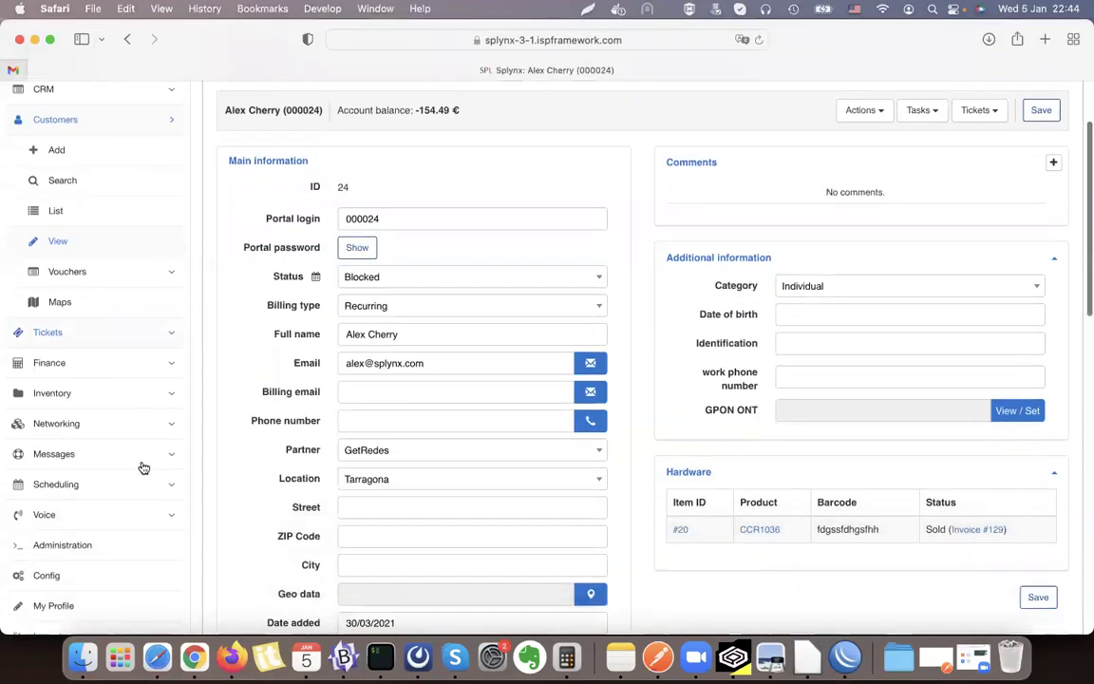
click(74, 575)
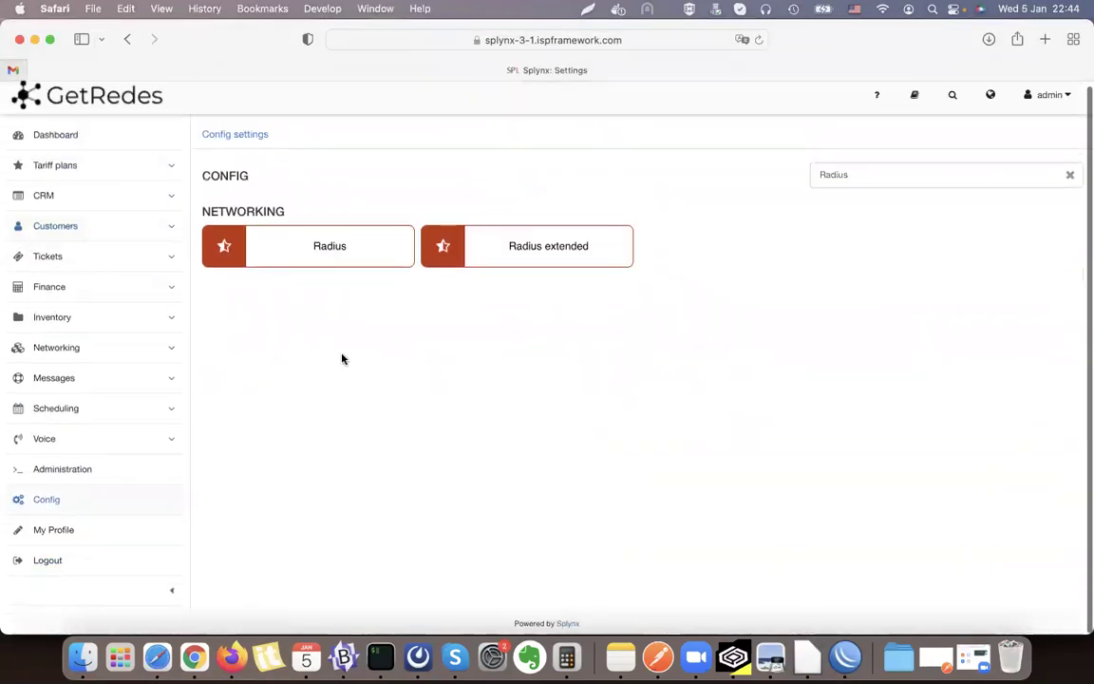
click(338, 244)
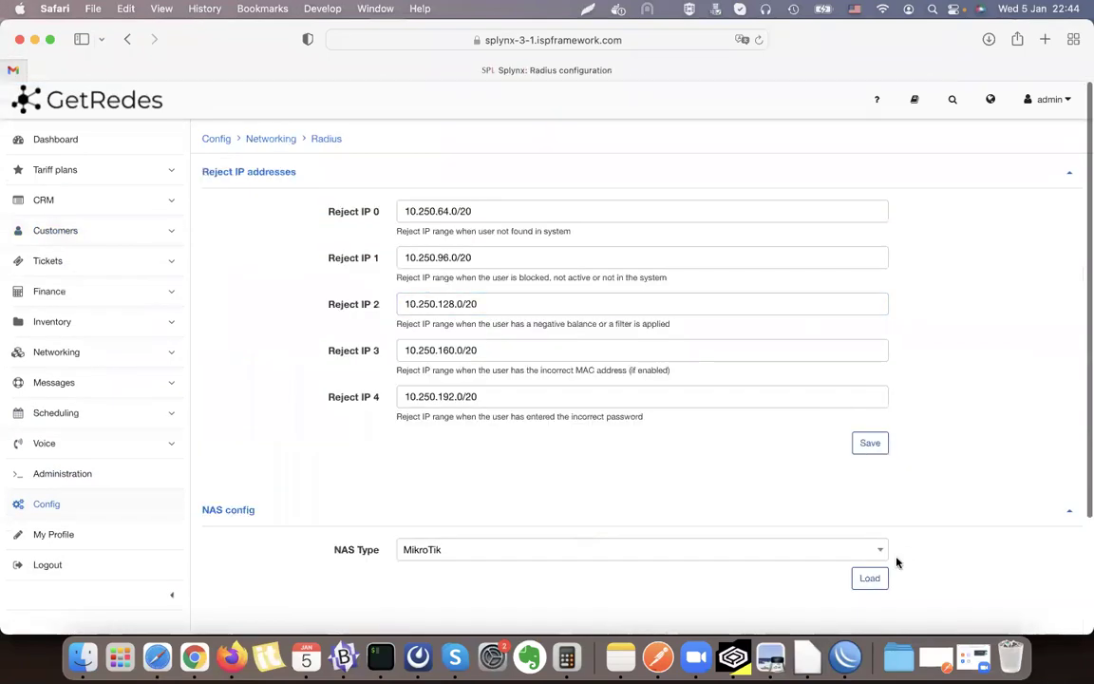
drag(1088, 233, 1085, 660)
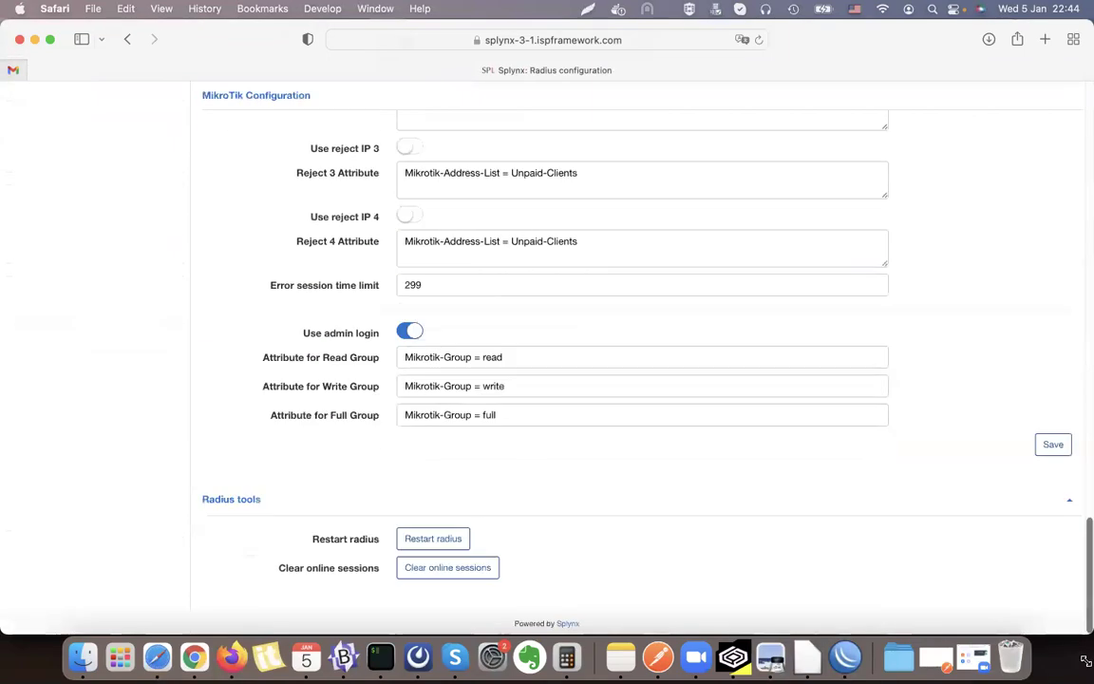
scroll(879, 543, up, 6)
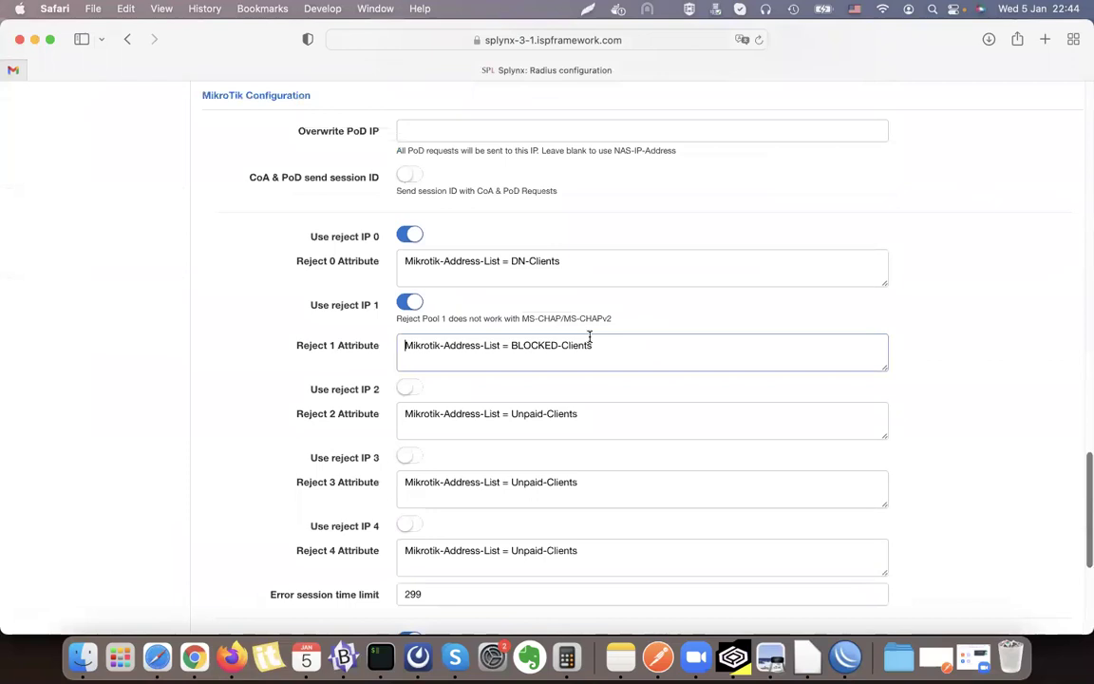
triple_click(590, 342)
drag(294, 344, 381, 349)
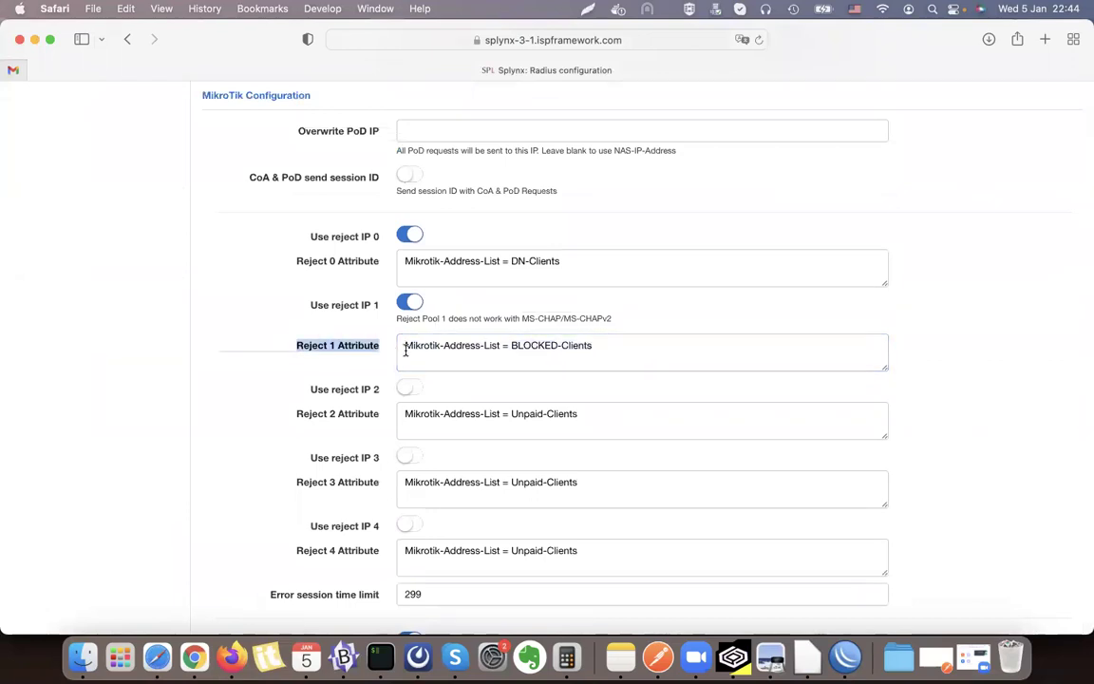
triple_click(410, 346)
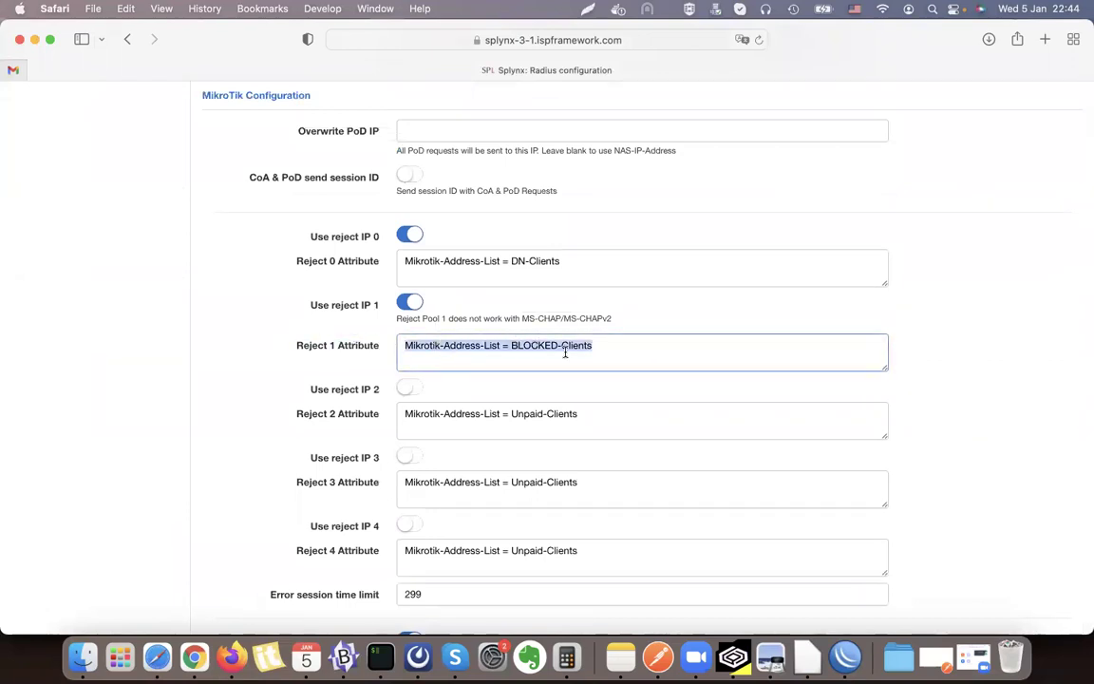
Switch to WinBox, review the router log for DHCP lease and address list events, and close the log
click(846, 655)
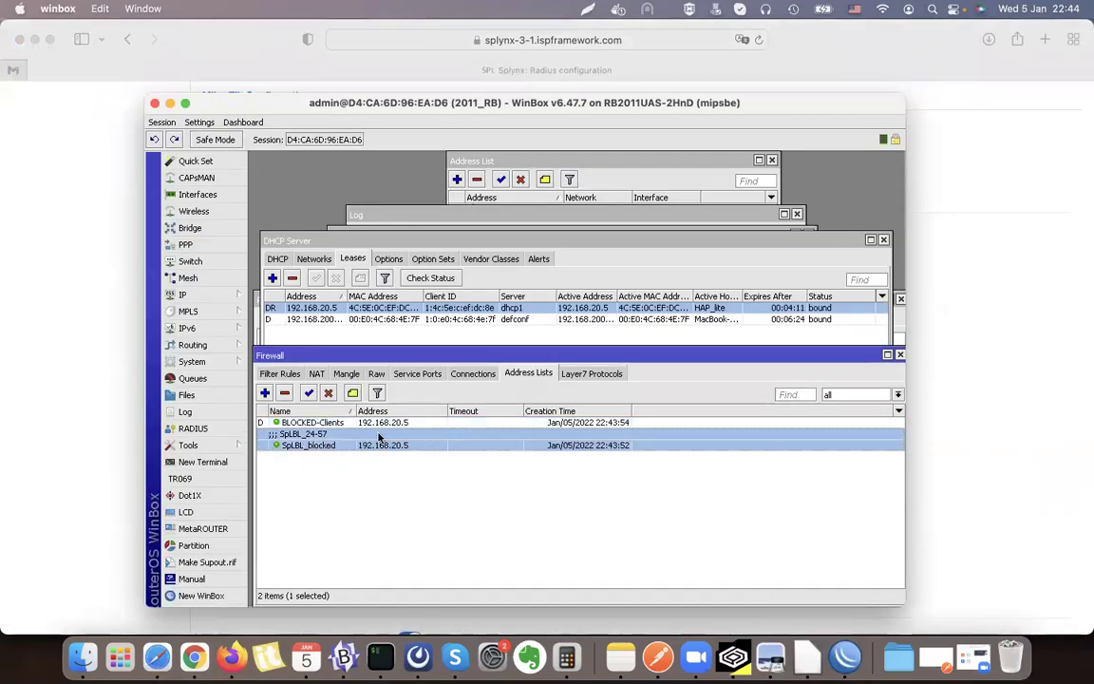
click(185, 411)
scroll(664, 427, up, 5)
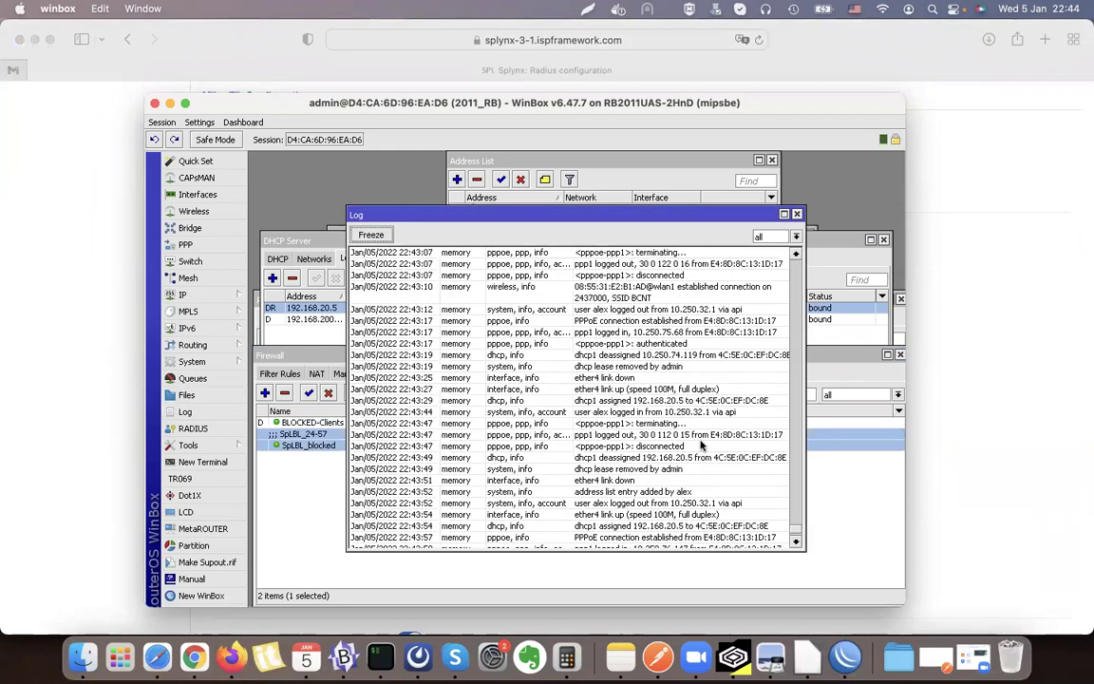
scroll(701, 445, up, 3)
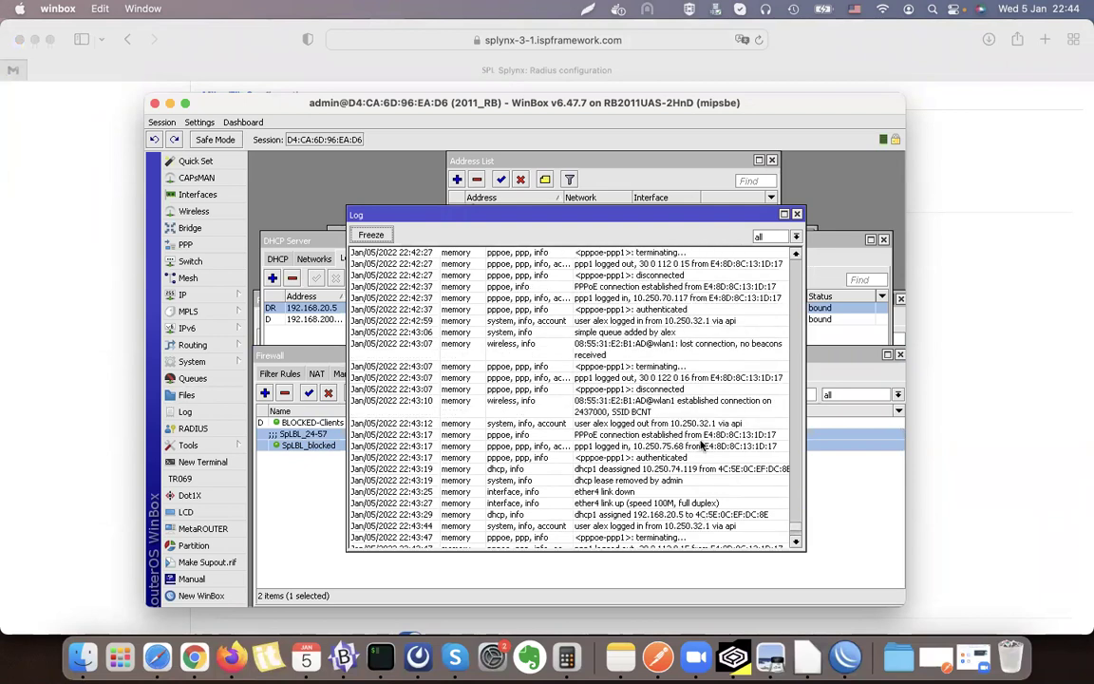
scroll(701, 445, down, 8)
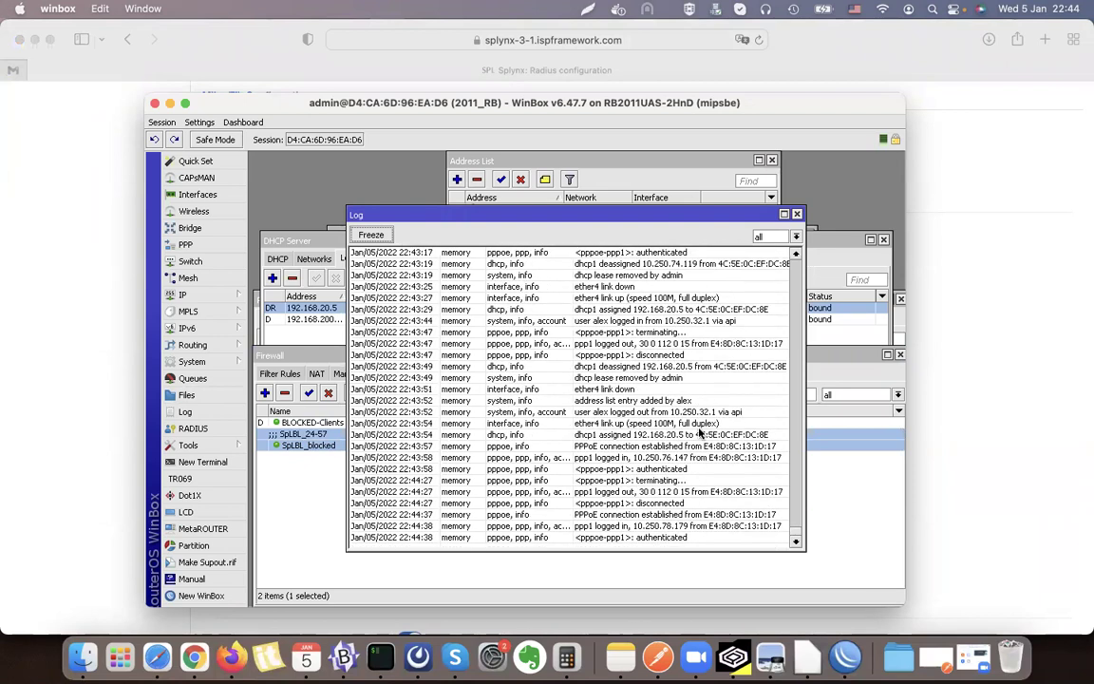
scroll(663, 536, up, 15)
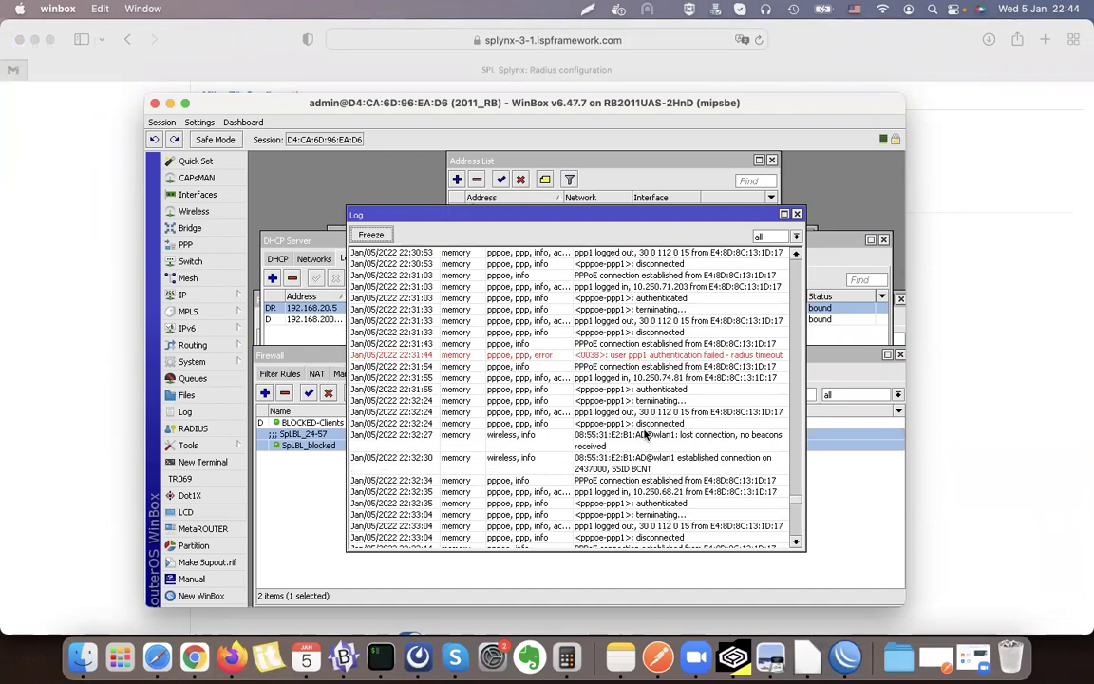
scroll(658, 443, down, 10)
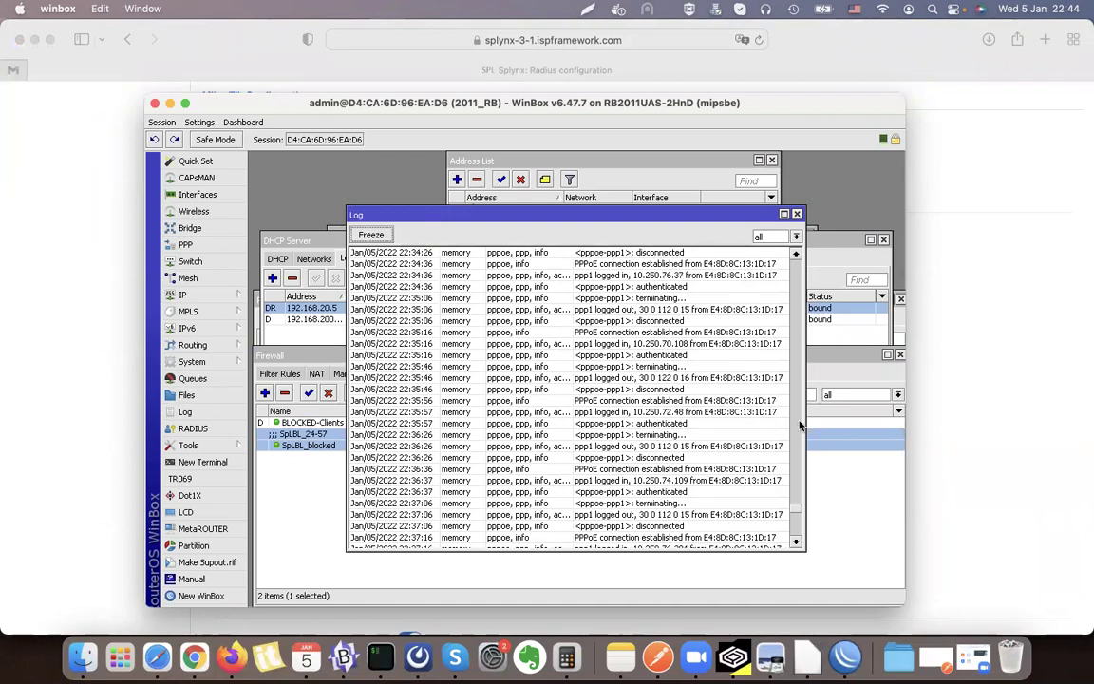
click(797, 214)
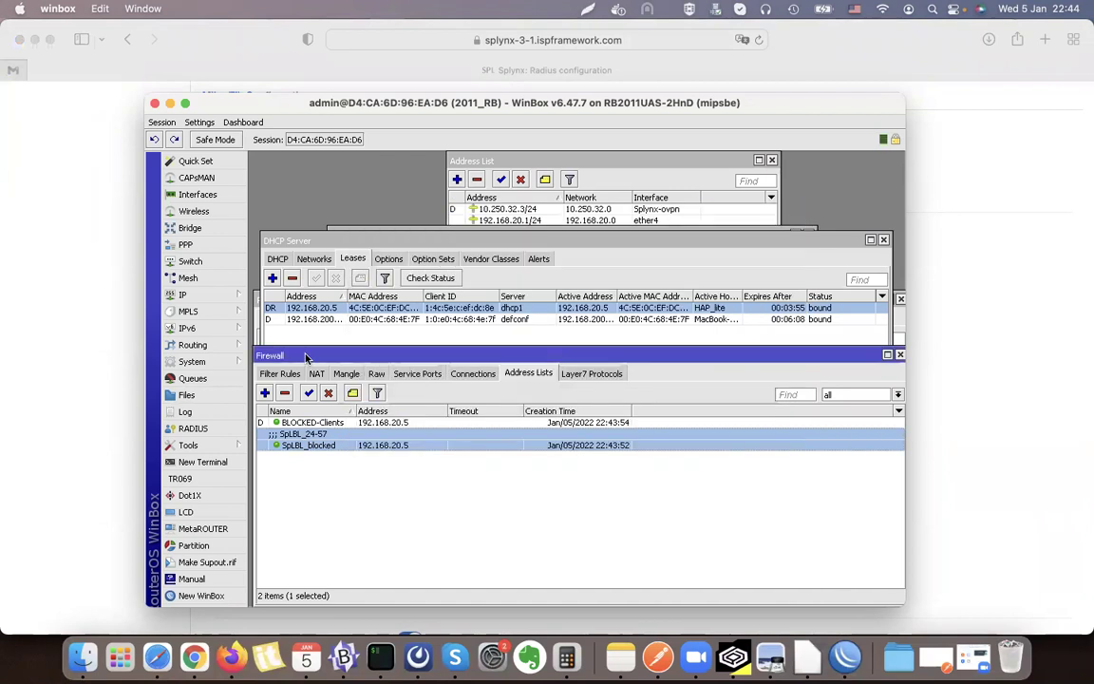
Return to Safari, open the NAS-test router's MikroTik settings and check the Disabled customers to Address-List option
click(83, 287)
scroll(294, 421, up, 5)
scroll(294, 421, up, 15)
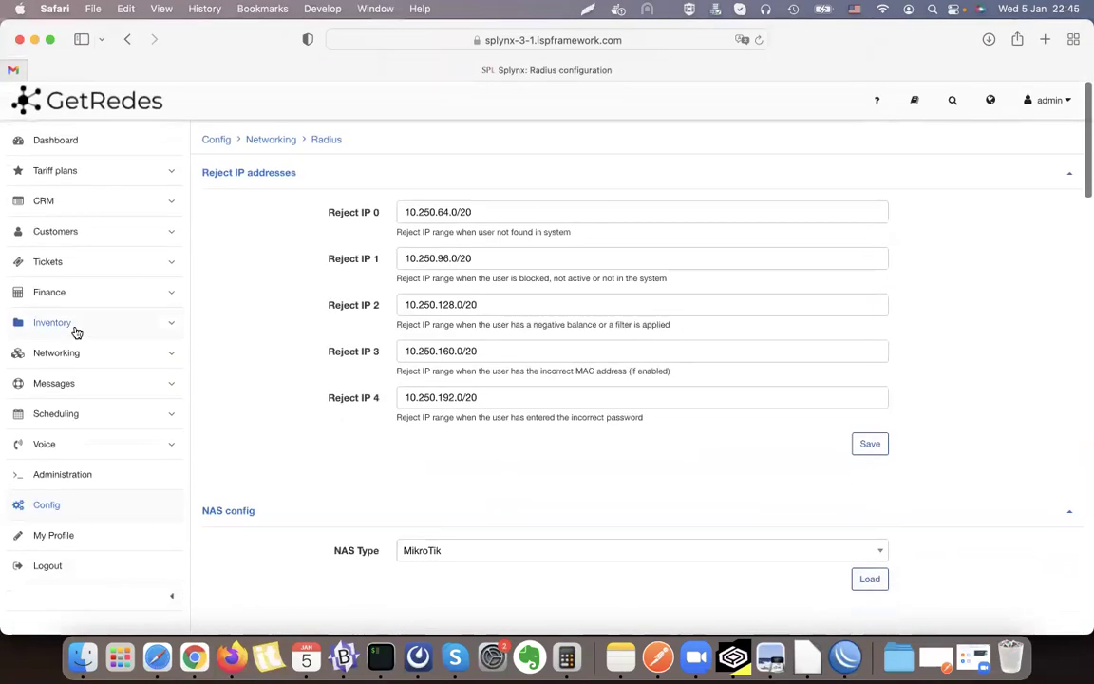
click(66, 355)
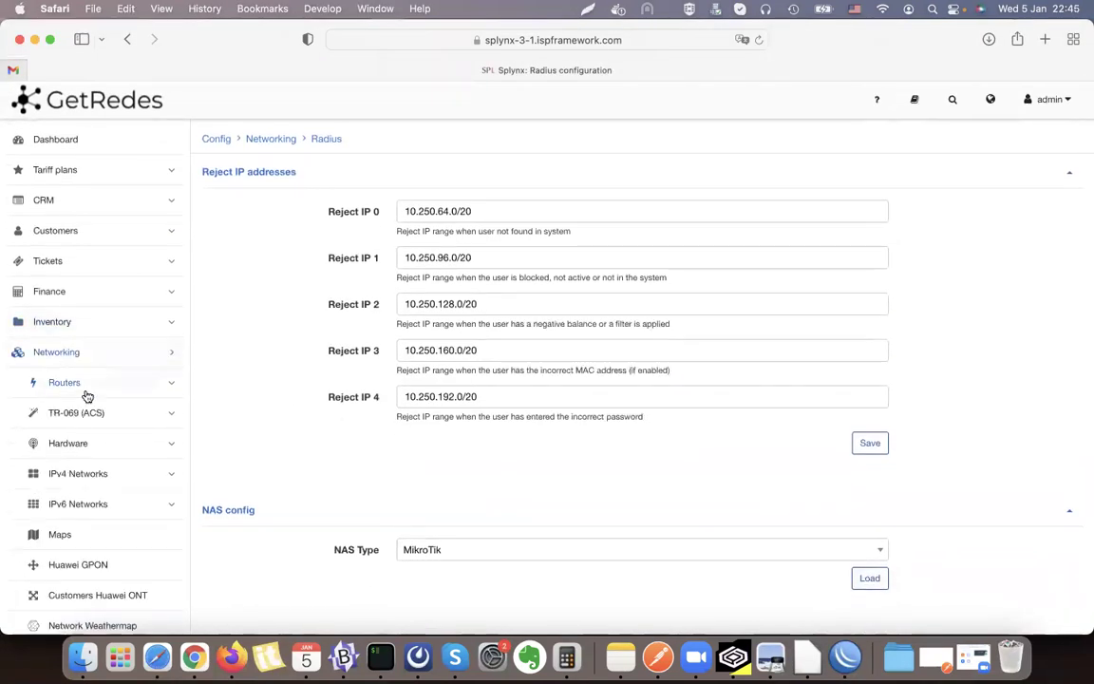
click(83, 383)
click(83, 445)
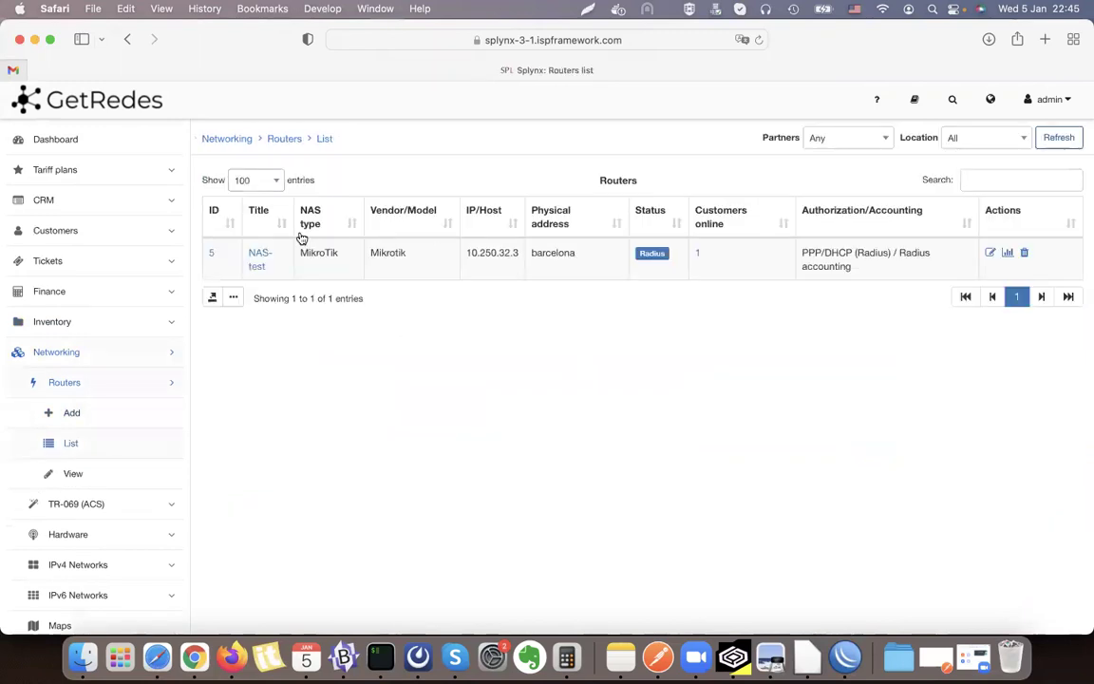
click(254, 257)
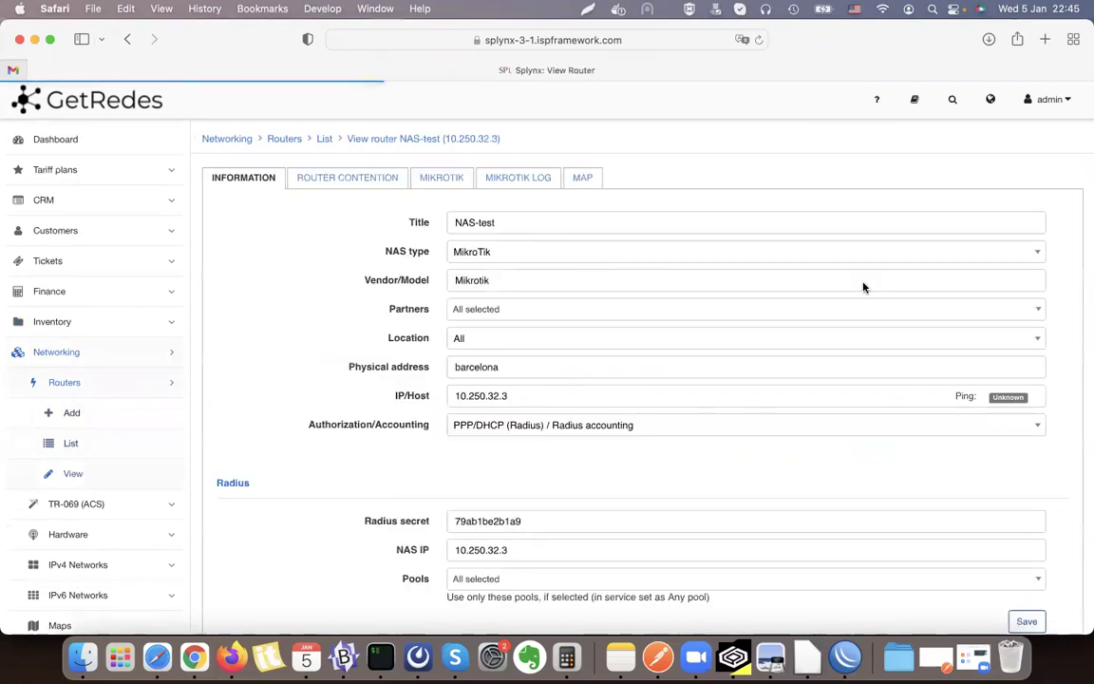
click(444, 181)
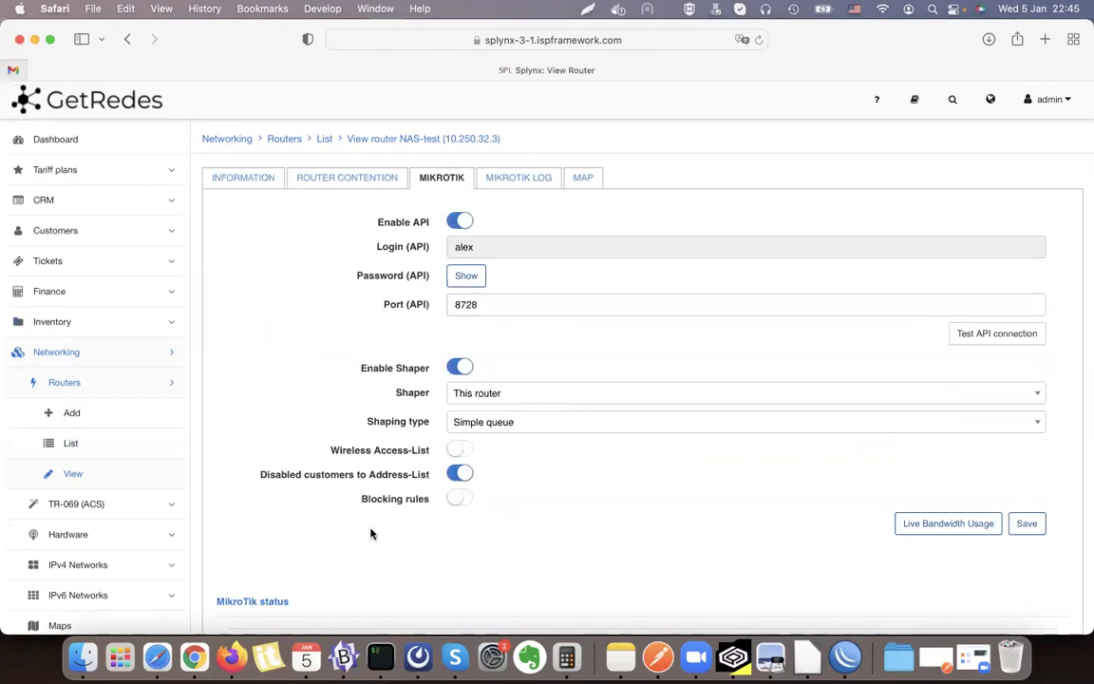
drag(269, 482, 432, 476)
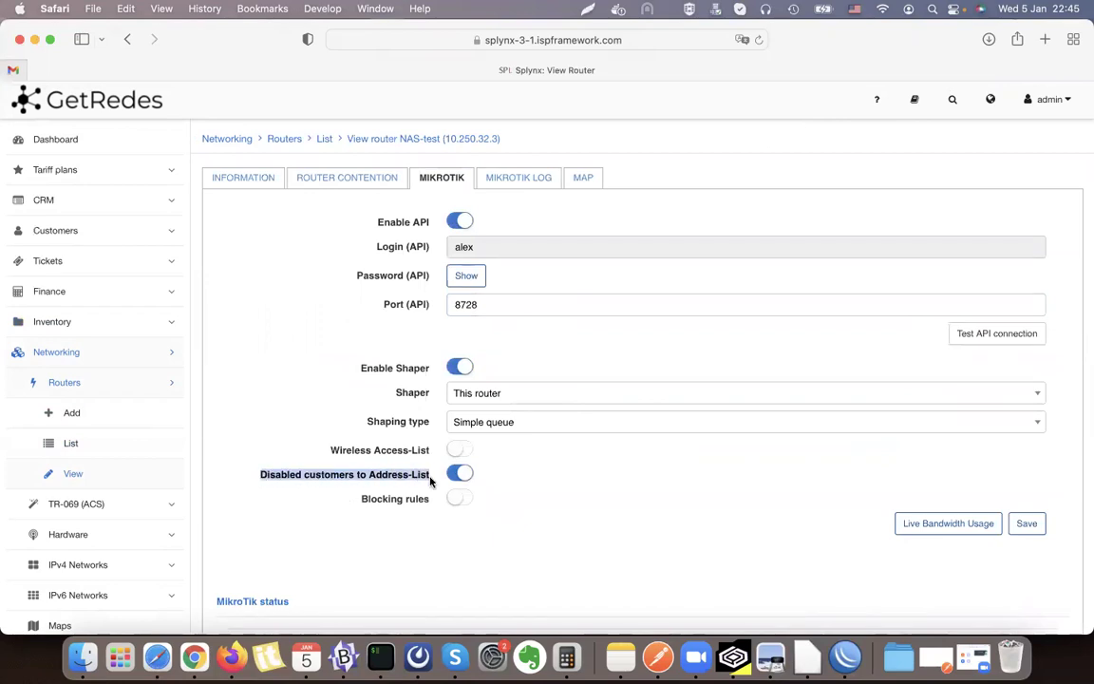
Switch to WinBox, review the SpLBL_blocked address list entry, and clear the selections in the leases and address lists
click(844, 657)
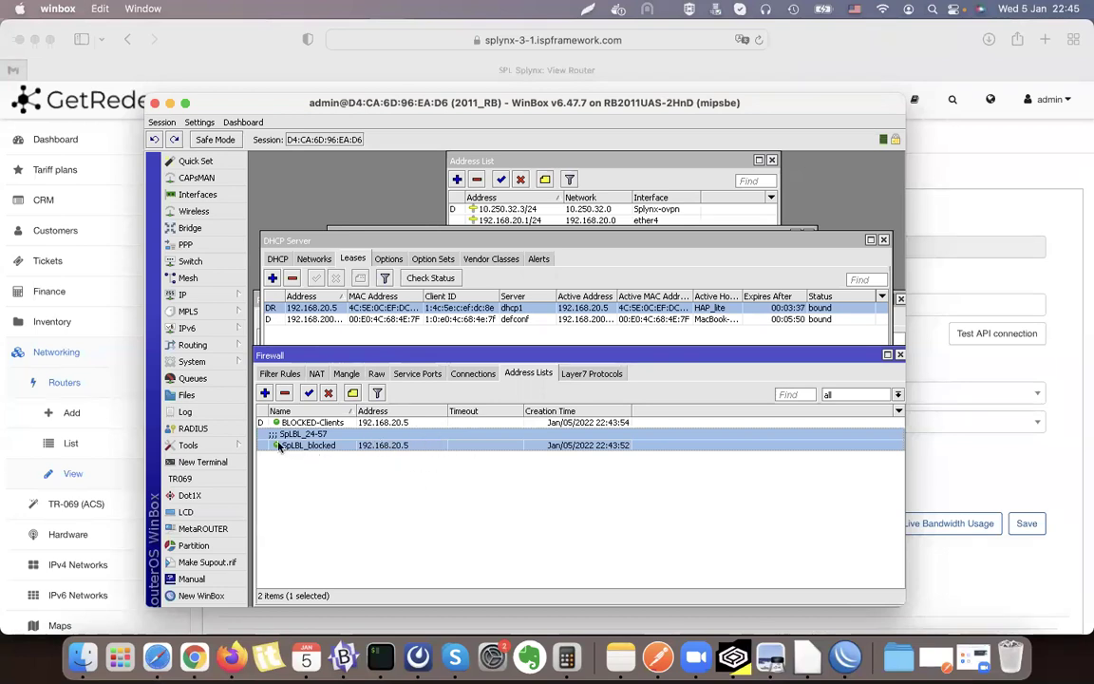
click(469, 343)
click(456, 539)
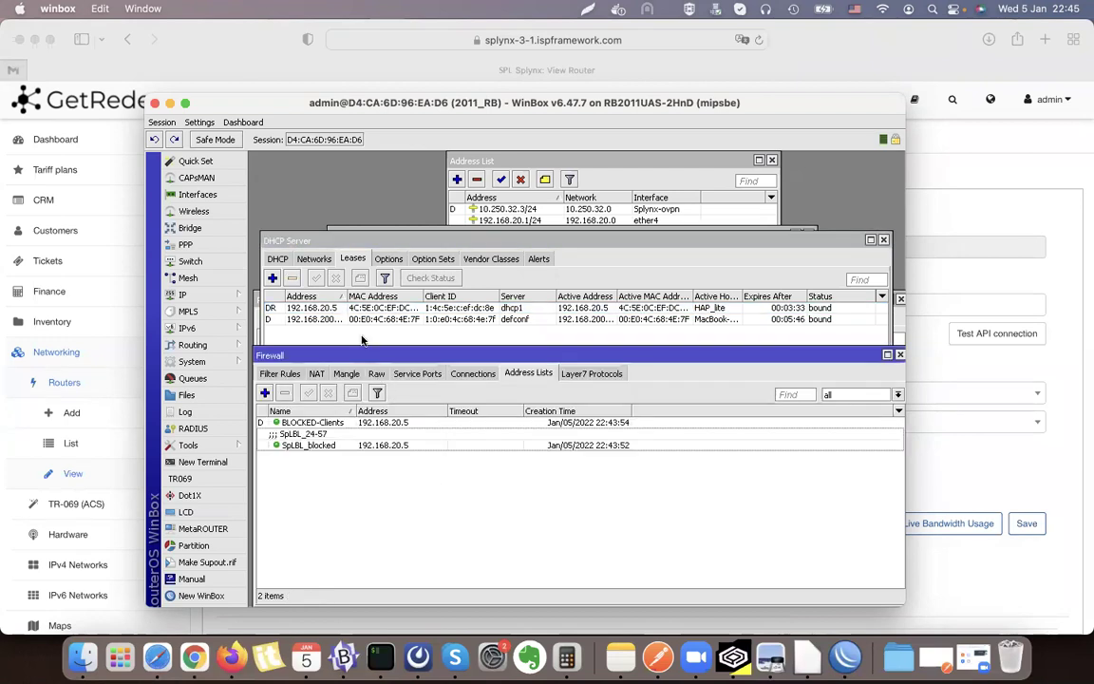
Return to Safari, open the blocked customer's record from the customer list and check its status setting
click(40, 207)
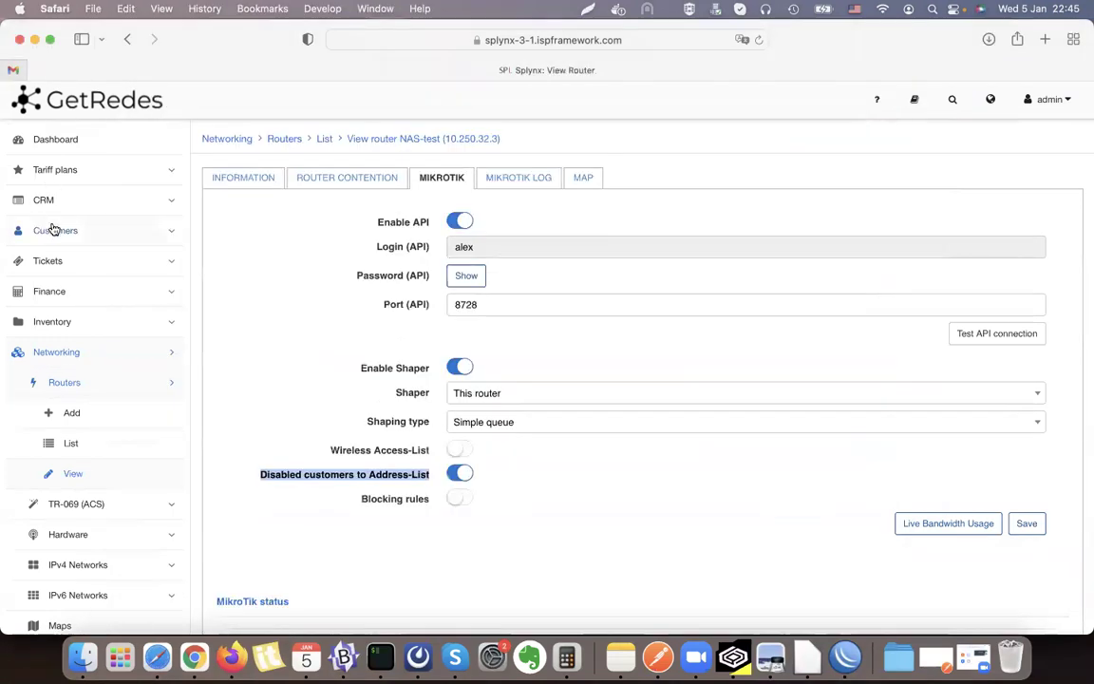
click(54, 228)
click(69, 321)
click(514, 283)
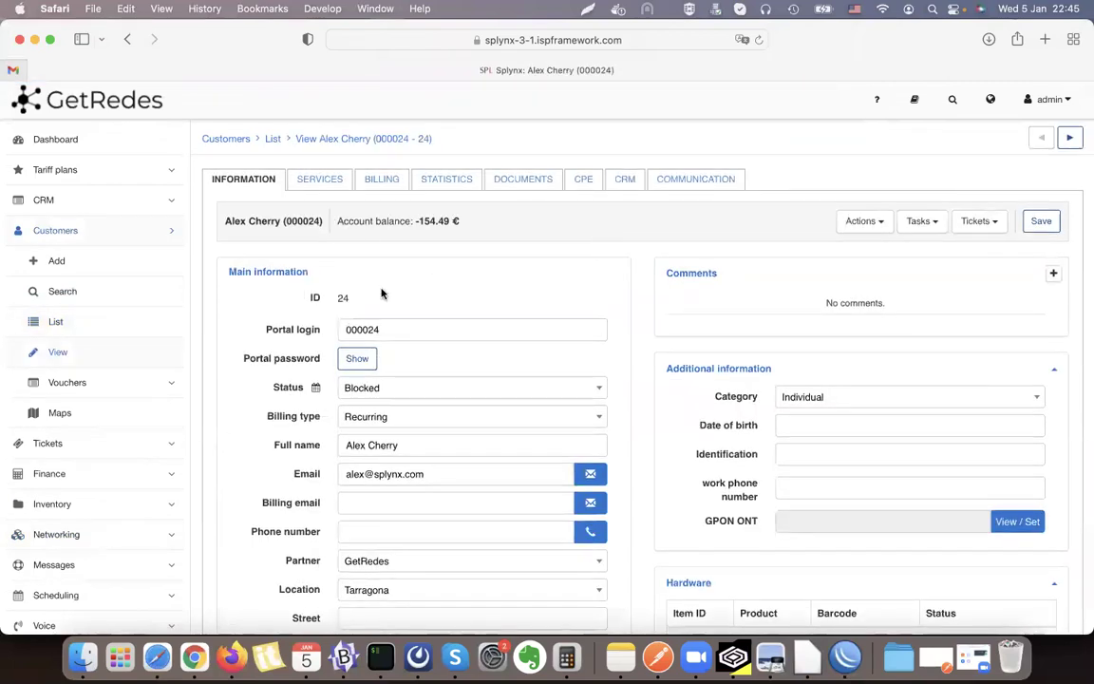
click(377, 392)
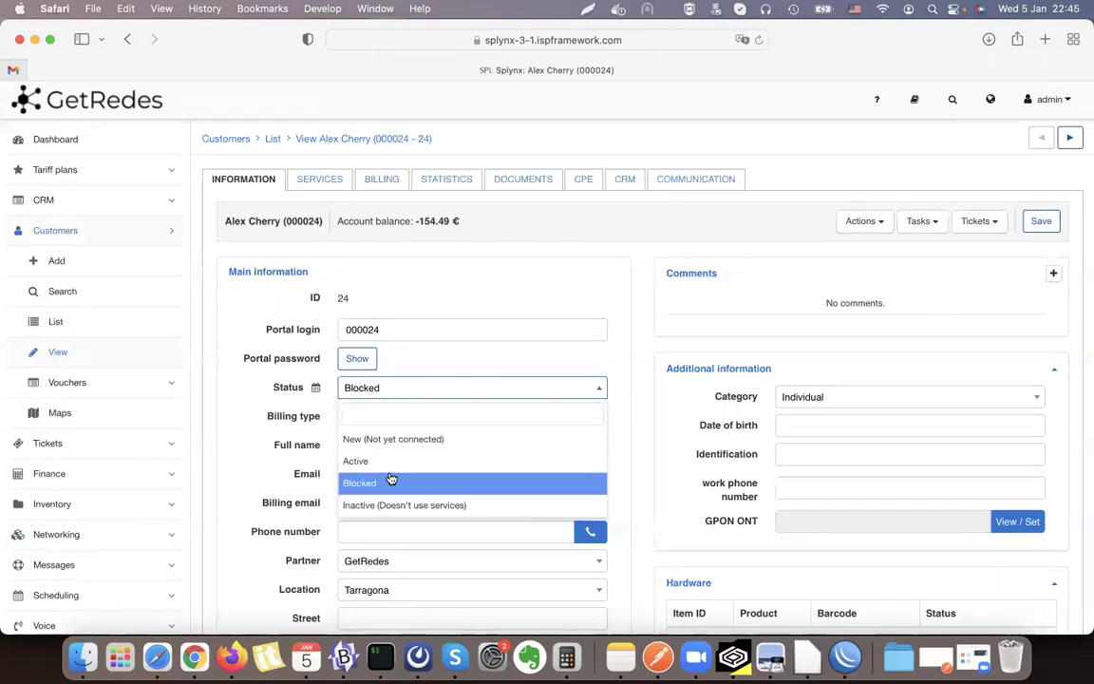
Set the 20 MB internet service's IPv4 assignment method to Dynamic IP (from IP Pools) and save the service
click(314, 180)
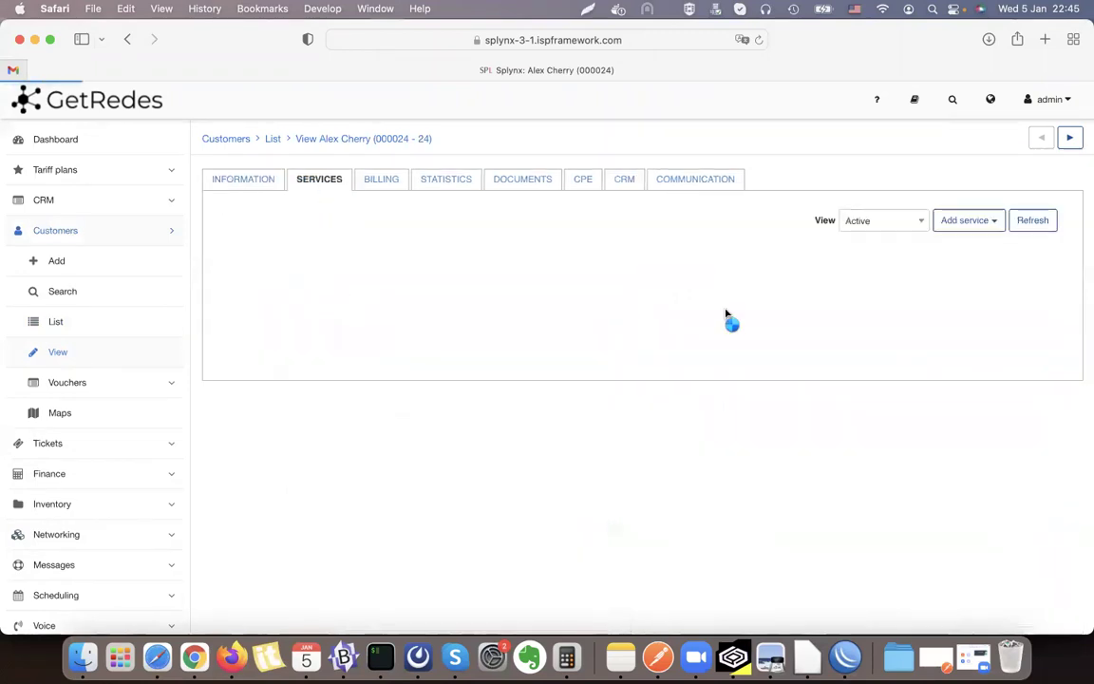
click(930, 348)
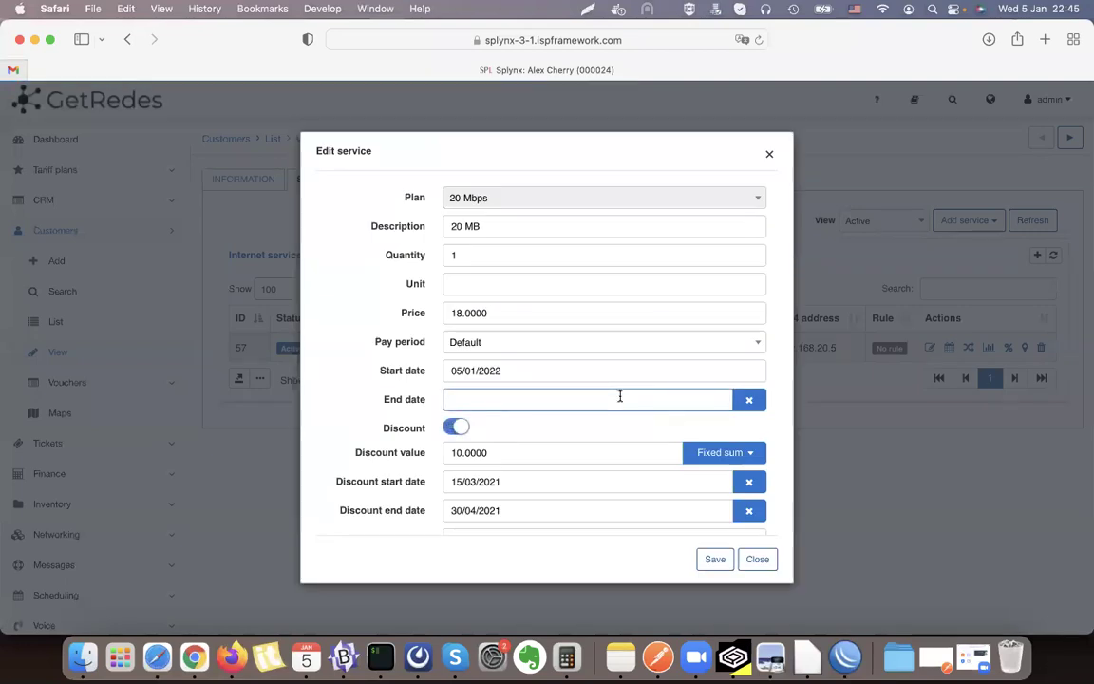
scroll(617, 395, down, 8)
click(535, 440)
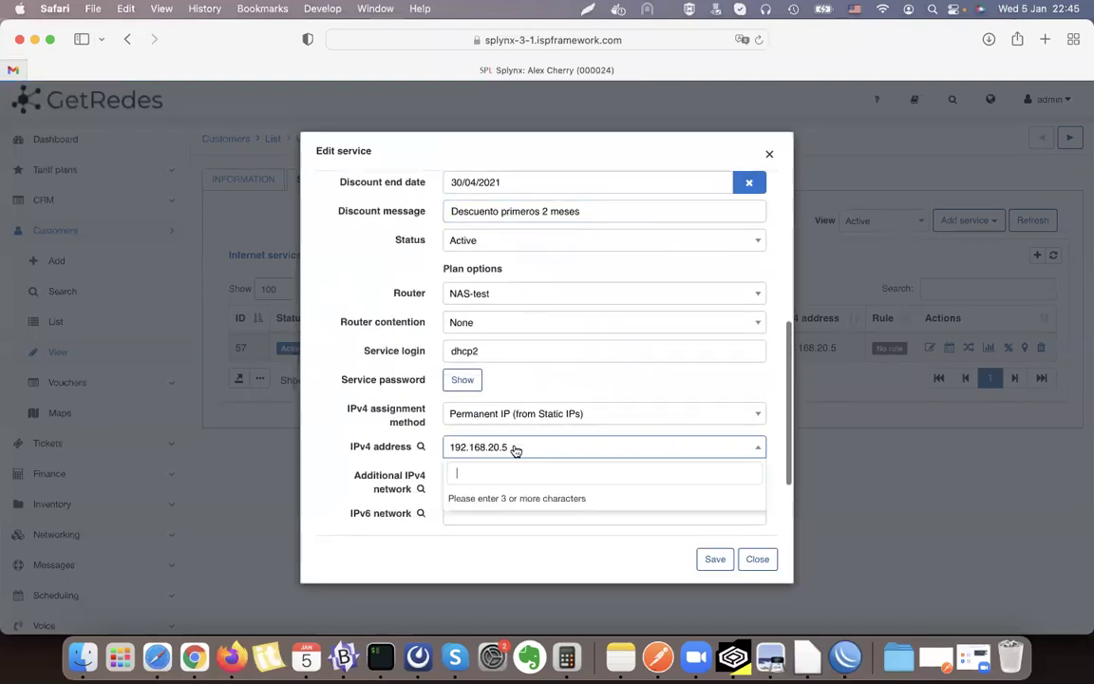
click(421, 446)
click(496, 415)
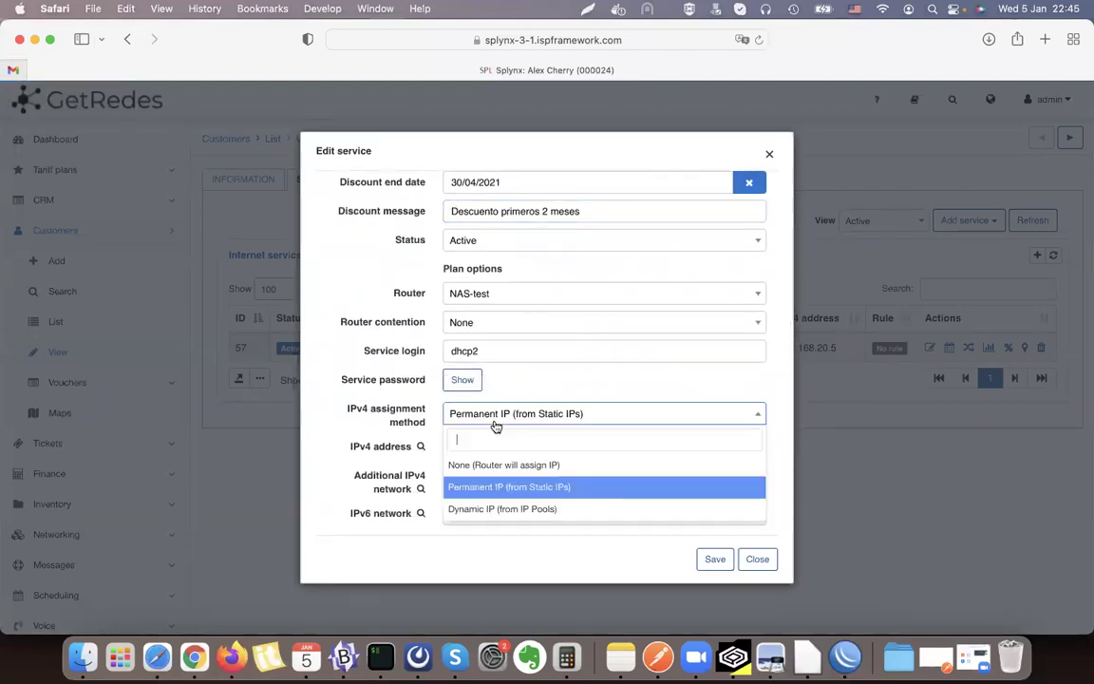
click(488, 446)
click(471, 517)
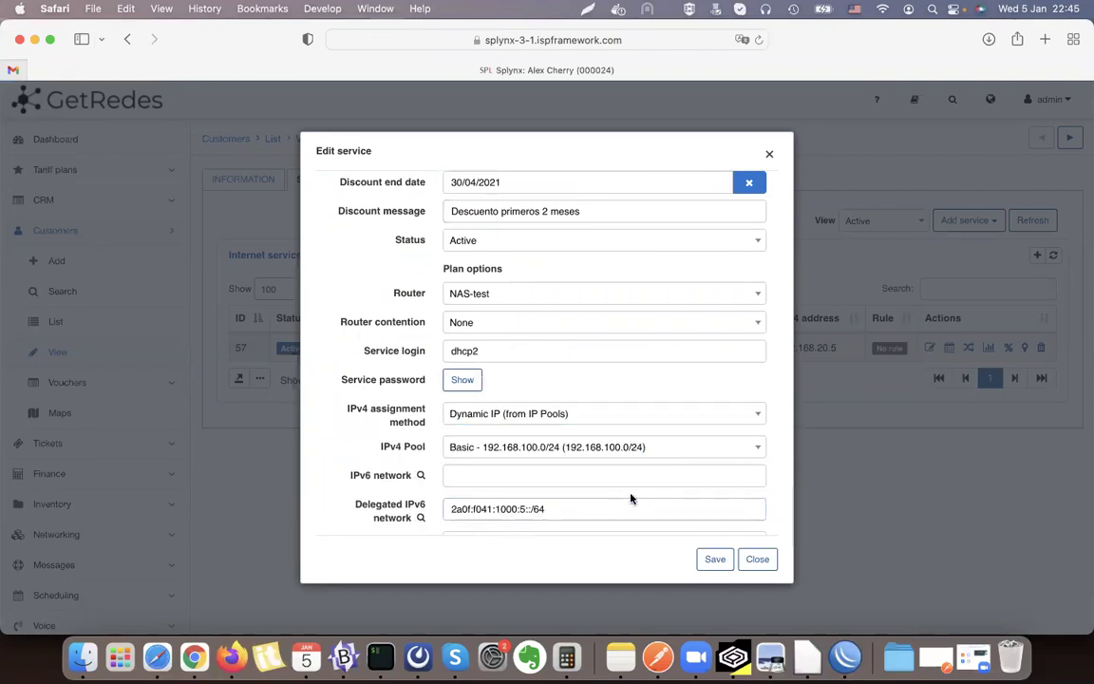
click(710, 560)
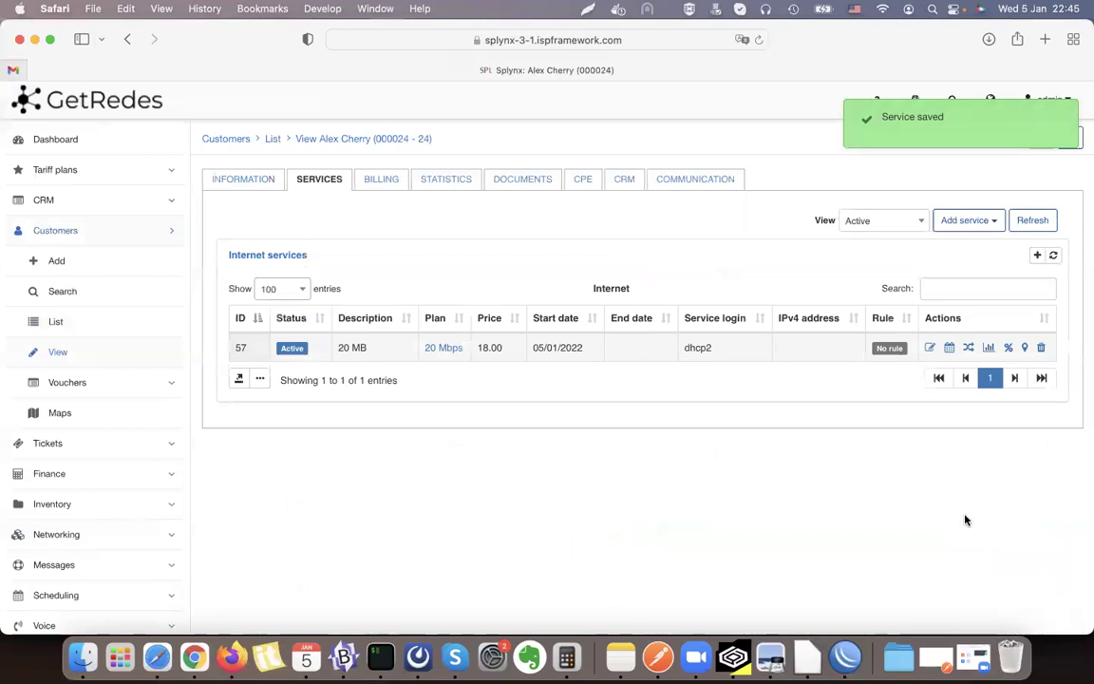
Switch to WinBox, remove the dhcp1 lease 192.168.20.5, and bring the firewall address lists back to the front
click(973, 657)
click(344, 310)
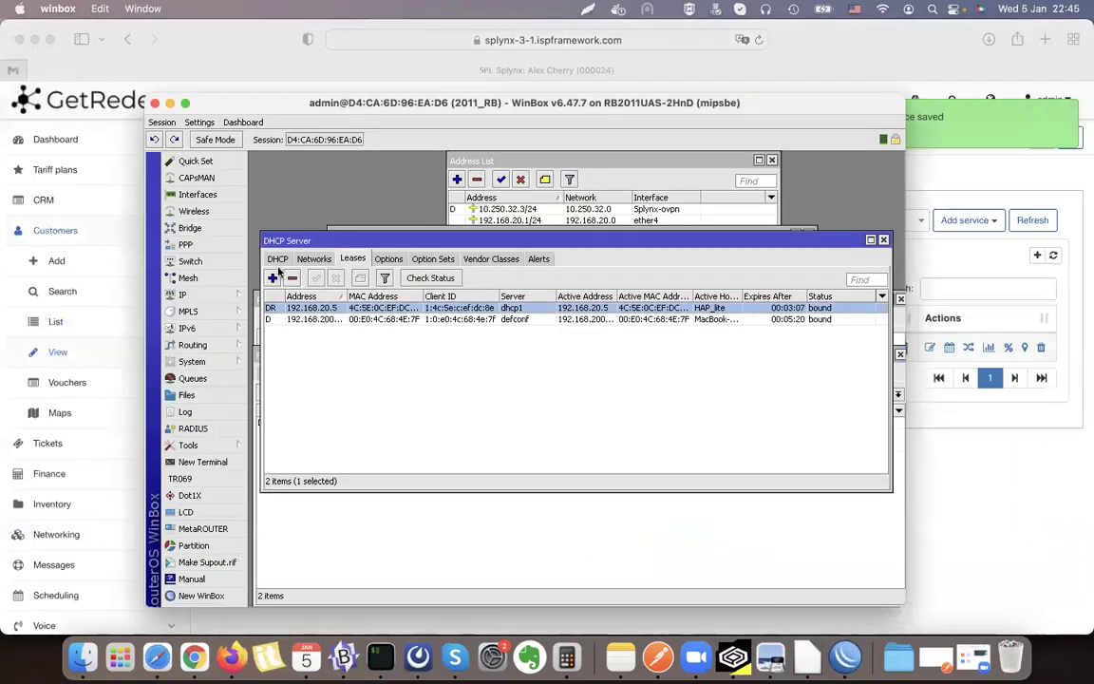
click(294, 277)
click(454, 521)
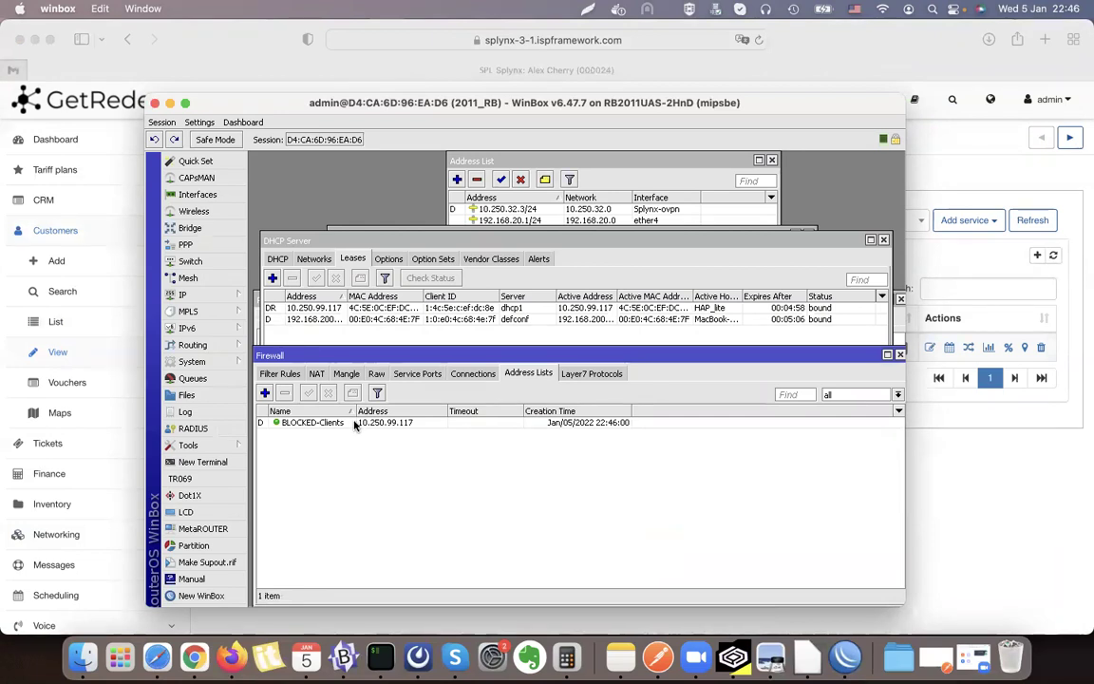
Compare the BLOCKED-Clients address list entry with the renewed dhcp1 lease, and return to Safari
click(355, 425)
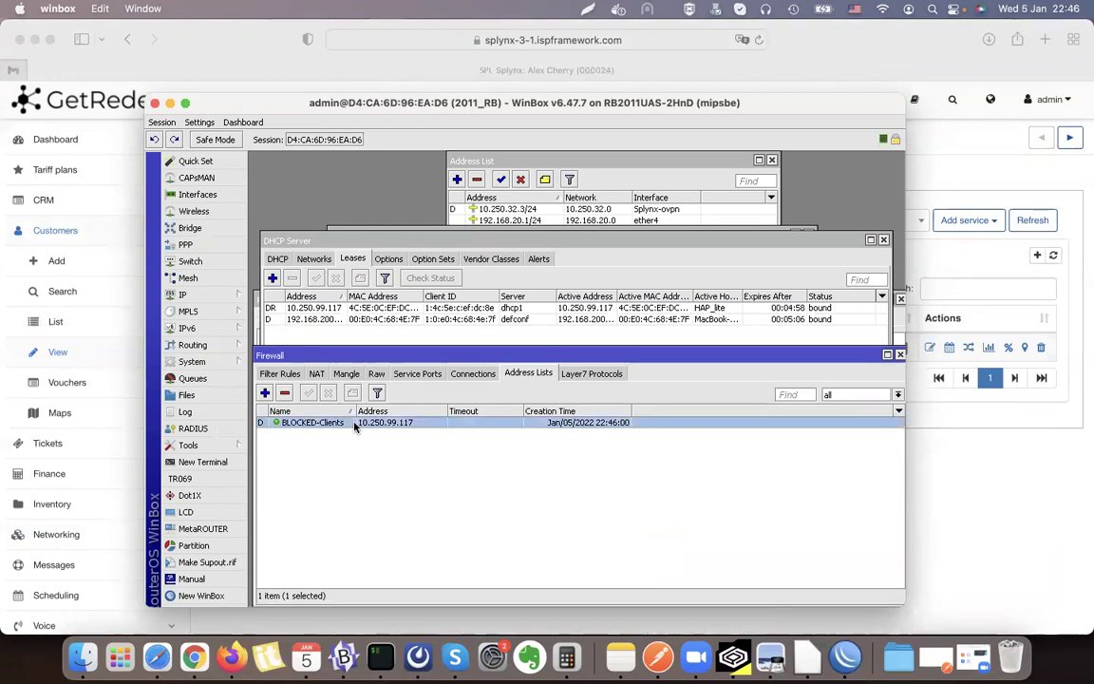
click(337, 309)
click(910, 453)
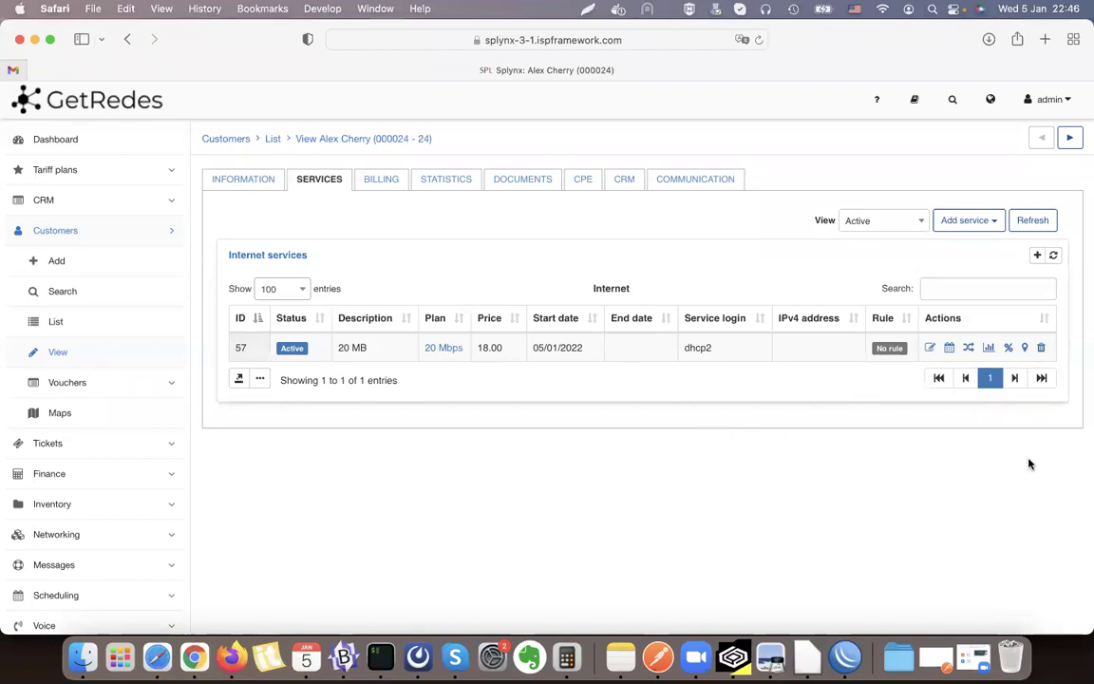
Check the IPv4 pool in the 20 MB internet service's settings, close them unchanged, and review the customer's status
click(930, 347)
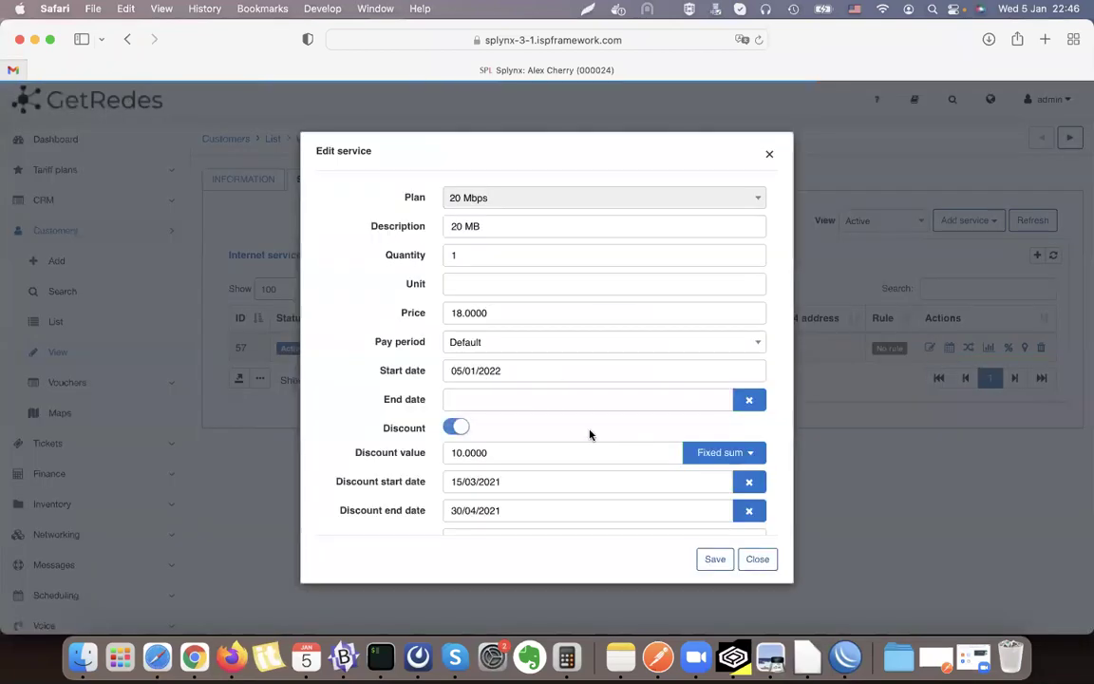
scroll(589, 434, down, 10)
drag(381, 377, 430, 375)
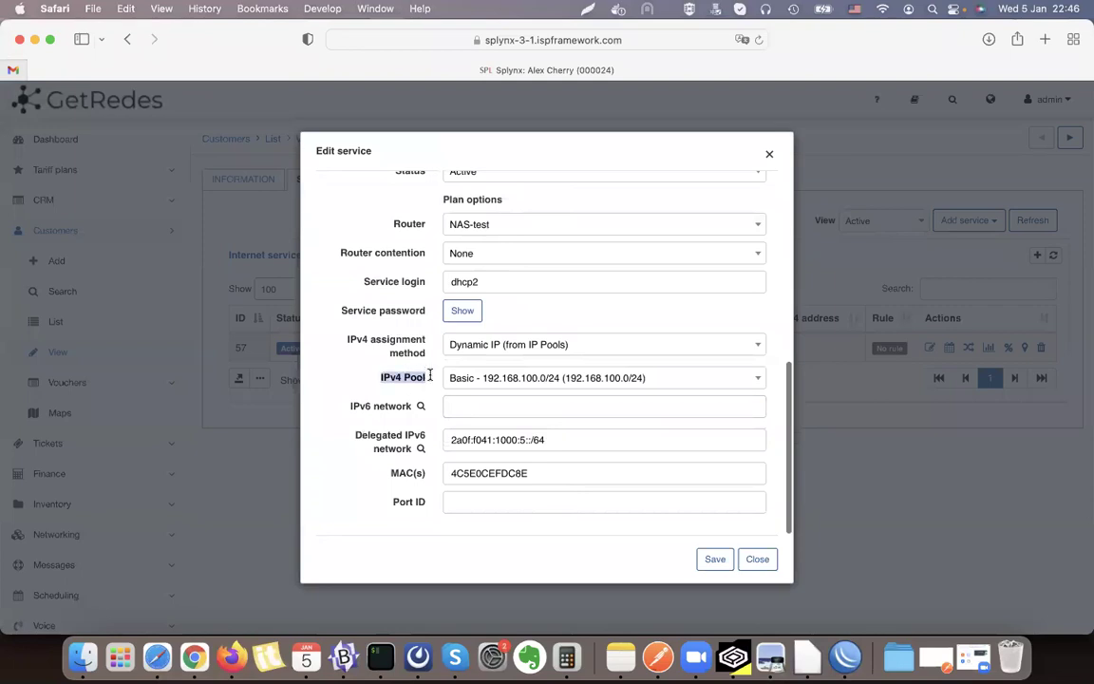
click(758, 559)
click(241, 179)
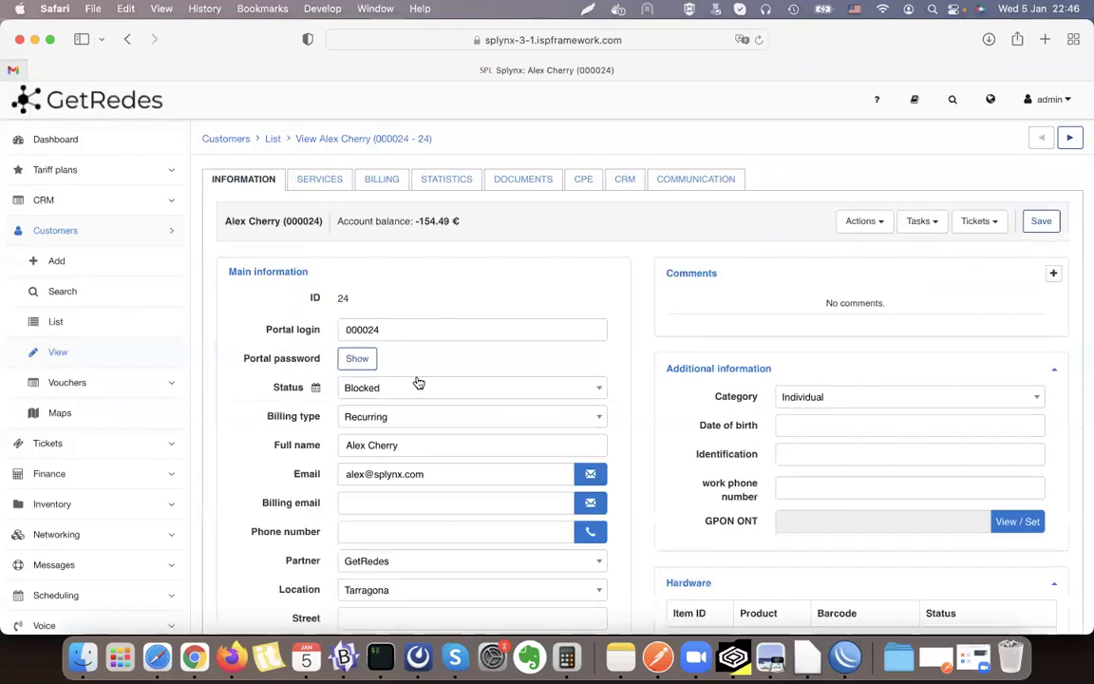
Switch to WinBox and compare the dhcp1 lease with the BLOCKED-Clients entry in the firewall address lists
key(super+Tab)
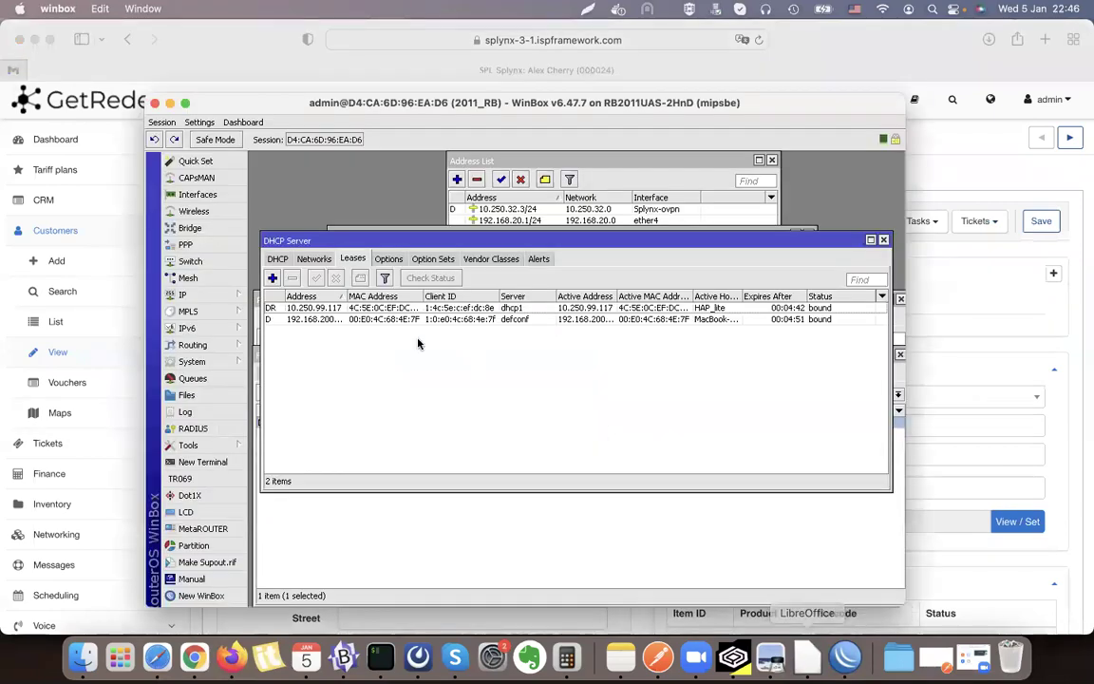
click(322, 306)
click(464, 564)
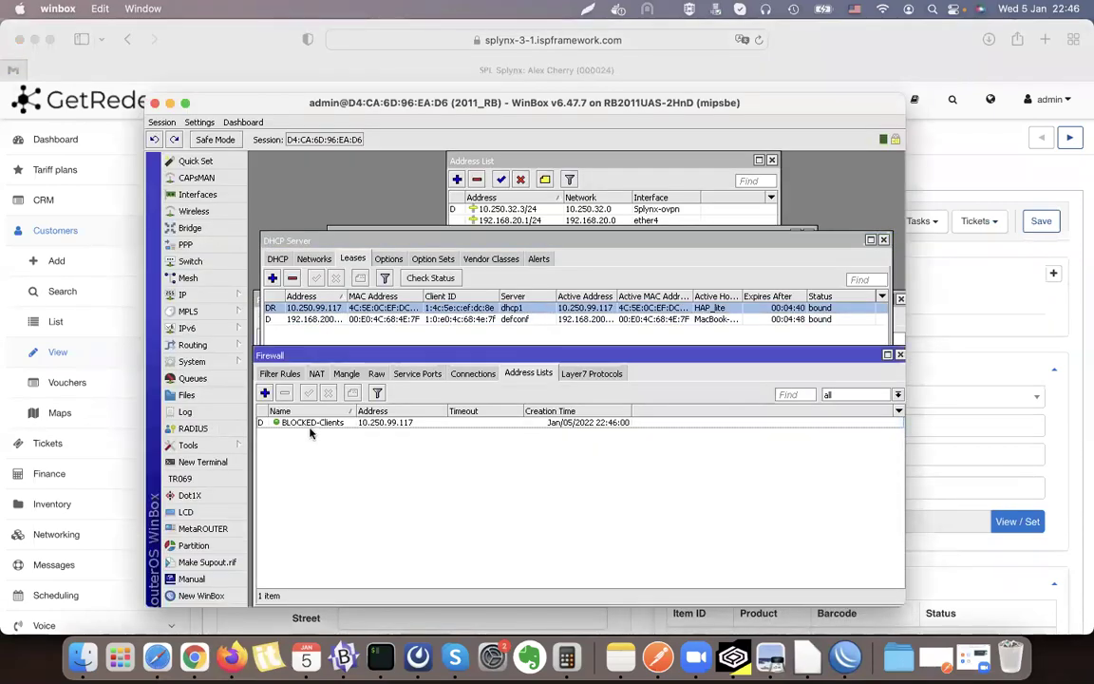
click(312, 426)
Return to Safari, set the customer's status to Active and save the record
click(1078, 164)
click(378, 389)
click(381, 458)
click(1040, 221)
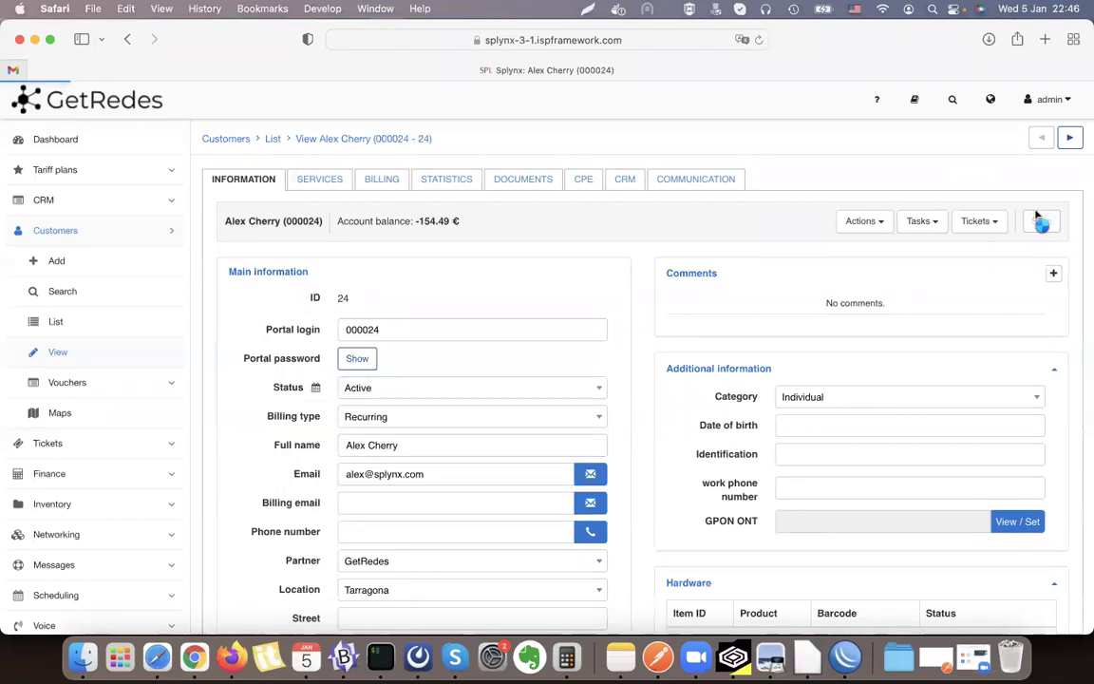
Switch to WinBox, remove the dhcp1 lease 10.250.99.117, and check the firewall address lists and the renewed dhcp1 lease
click(844, 656)
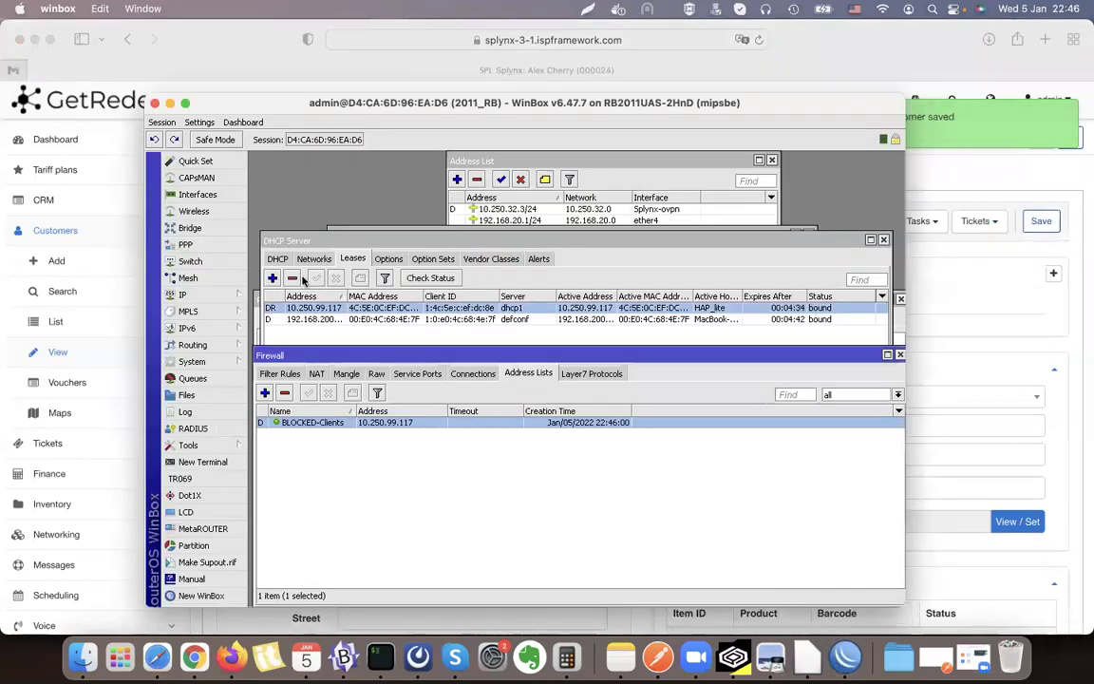
click(277, 245)
click(467, 501)
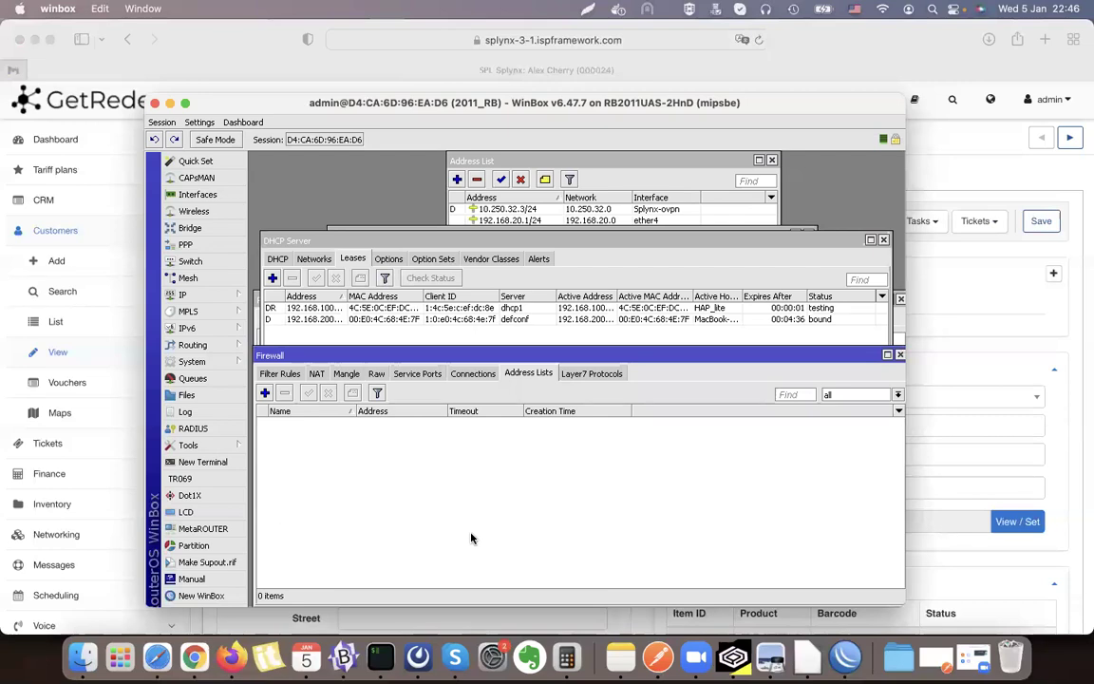
click(353, 300)
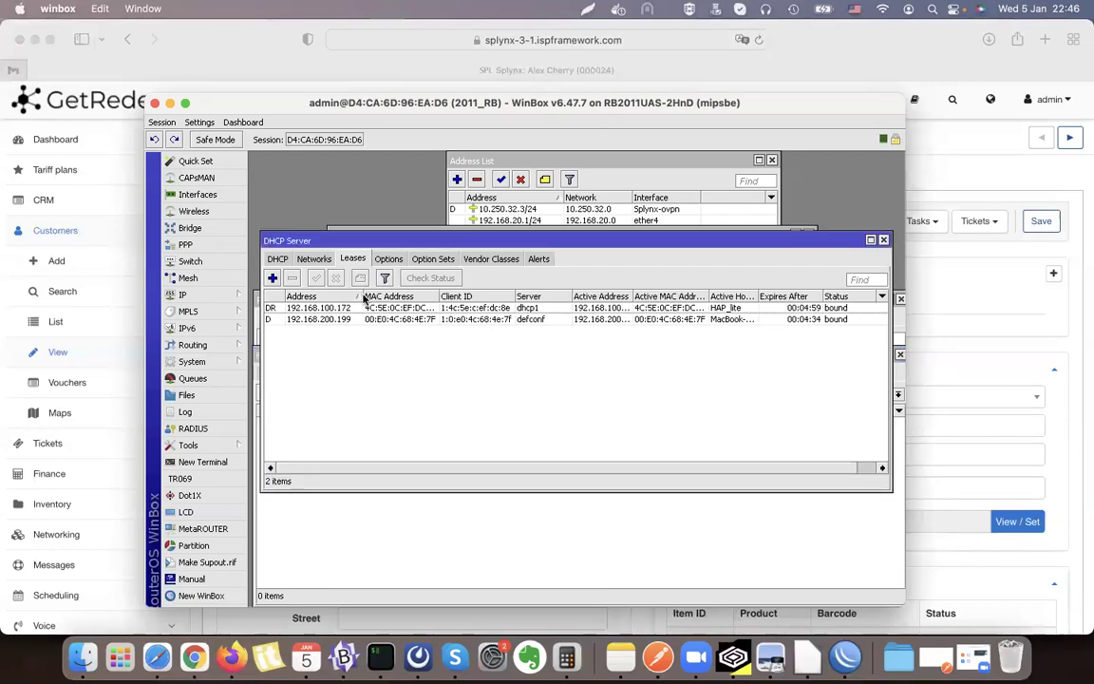
click(353, 309)
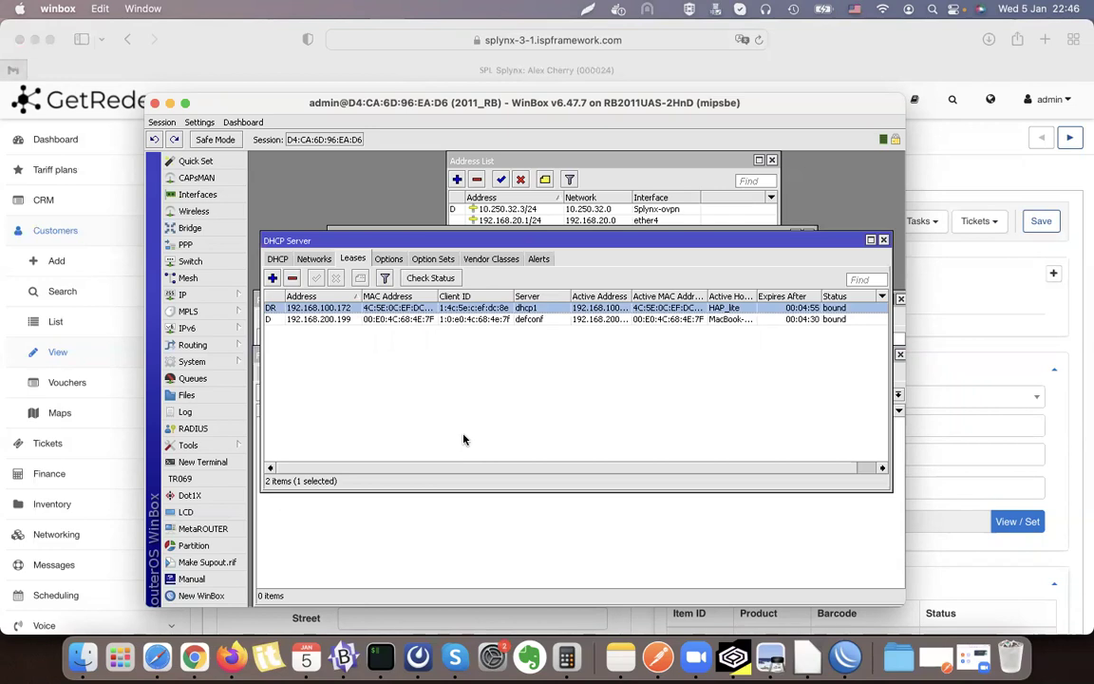
Return to Safari, open the Radius networking configuration and load the settings for the MikroTik NAS type
click(1026, 172)
scroll(91, 527, down, 5)
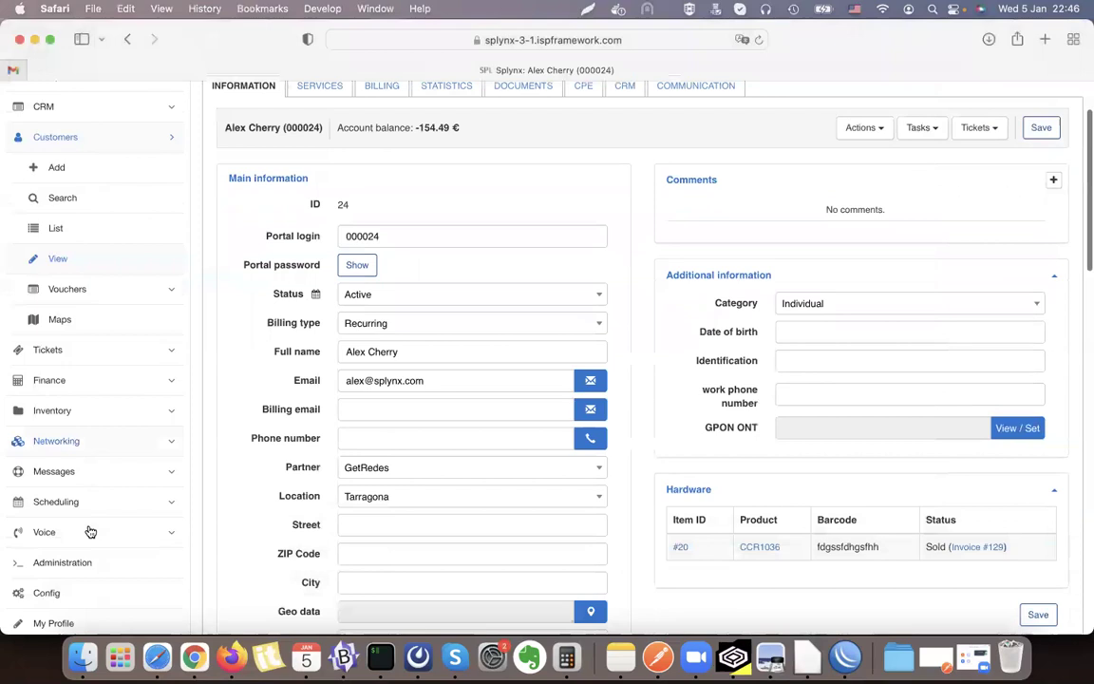
click(64, 460)
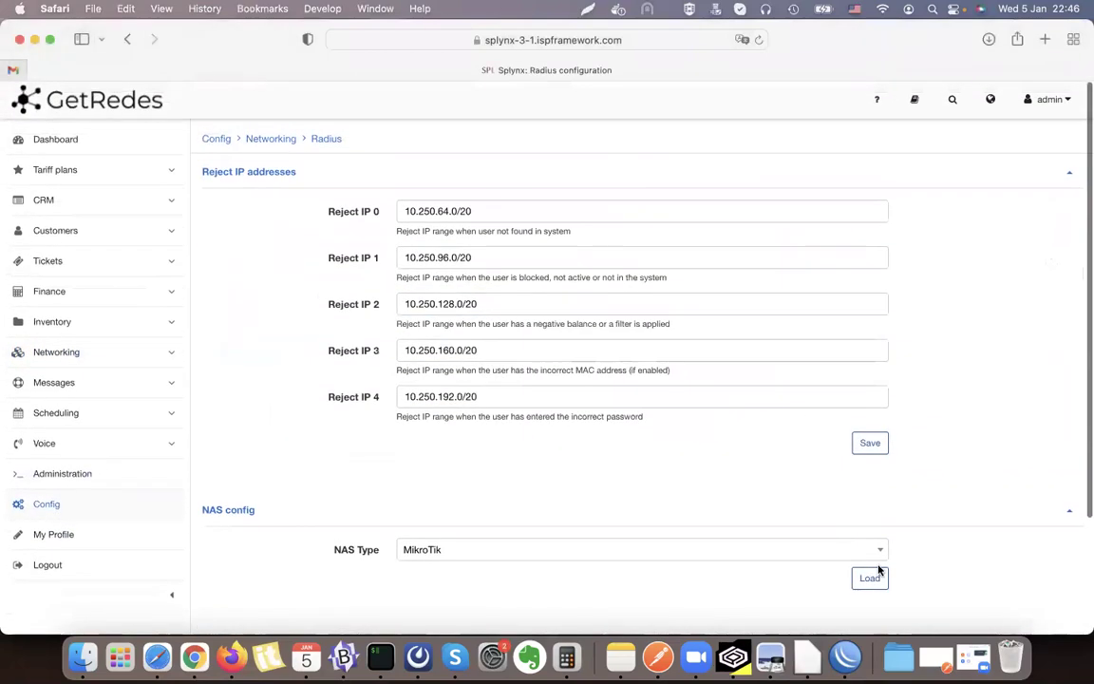
scroll(927, 442, down, 10)
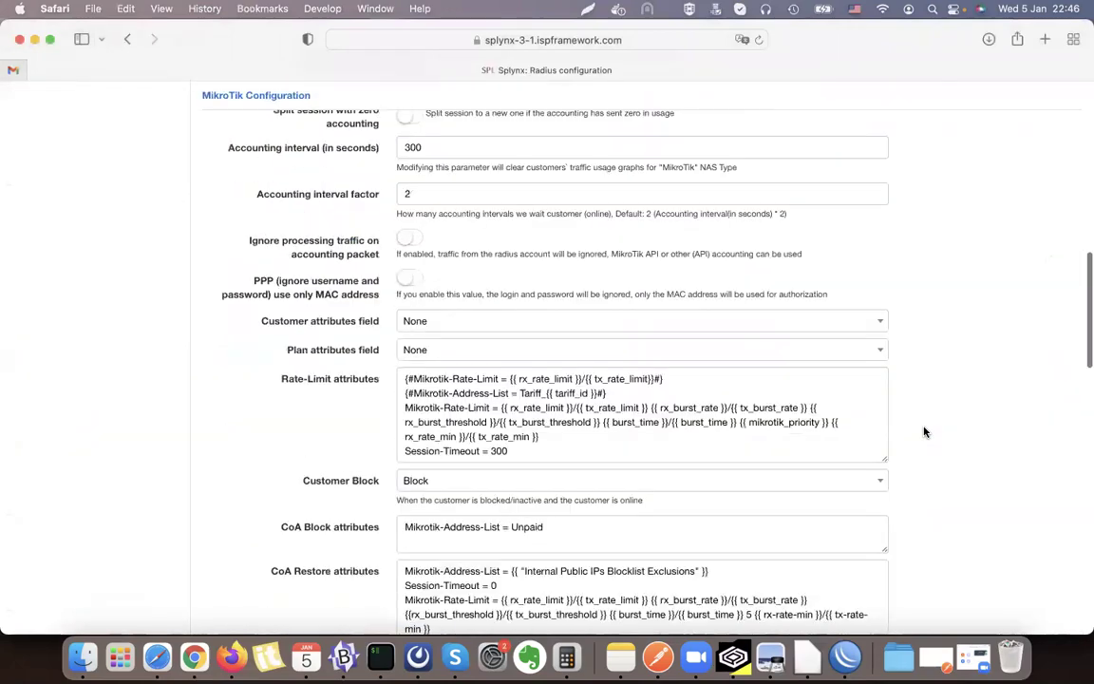
Examine the Use reject IP 0 and Use reject IP 1 options and the Reject 1 attribute in the MikroTik configuration
scroll(924, 432, down, 15)
scroll(924, 432, up, 10)
scroll(924, 432, down, 1)
scroll(924, 432, down, 1)
drag(305, 371, 379, 367)
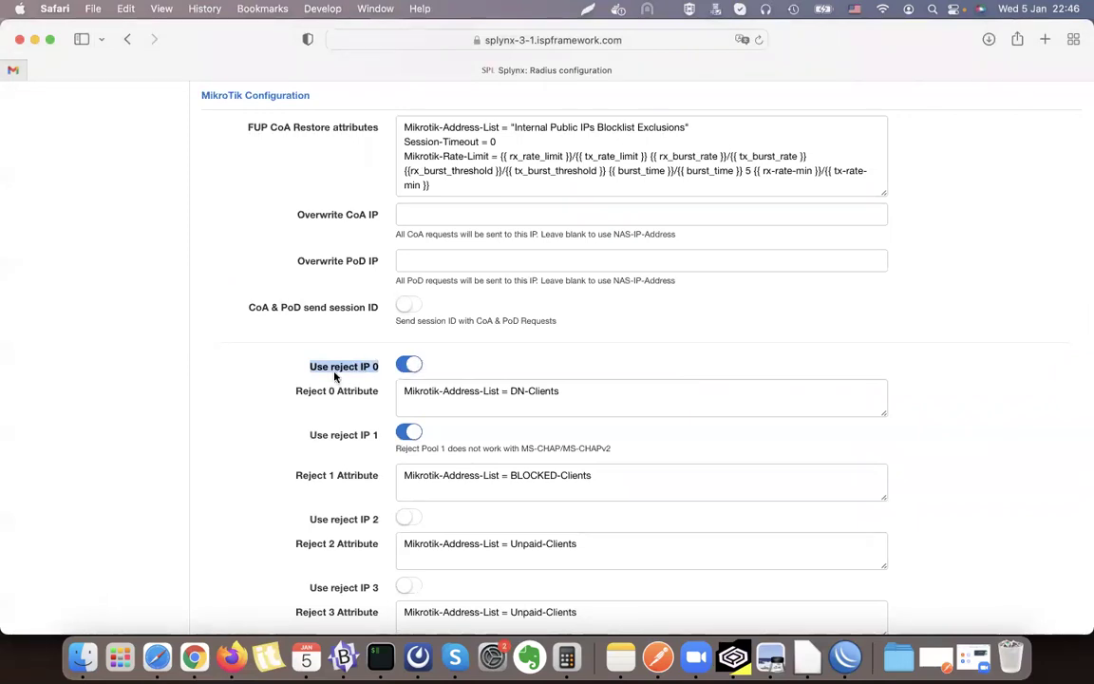
drag(290, 368, 380, 367)
drag(304, 436, 376, 437)
drag(310, 436, 377, 436)
drag(295, 475, 516, 515)
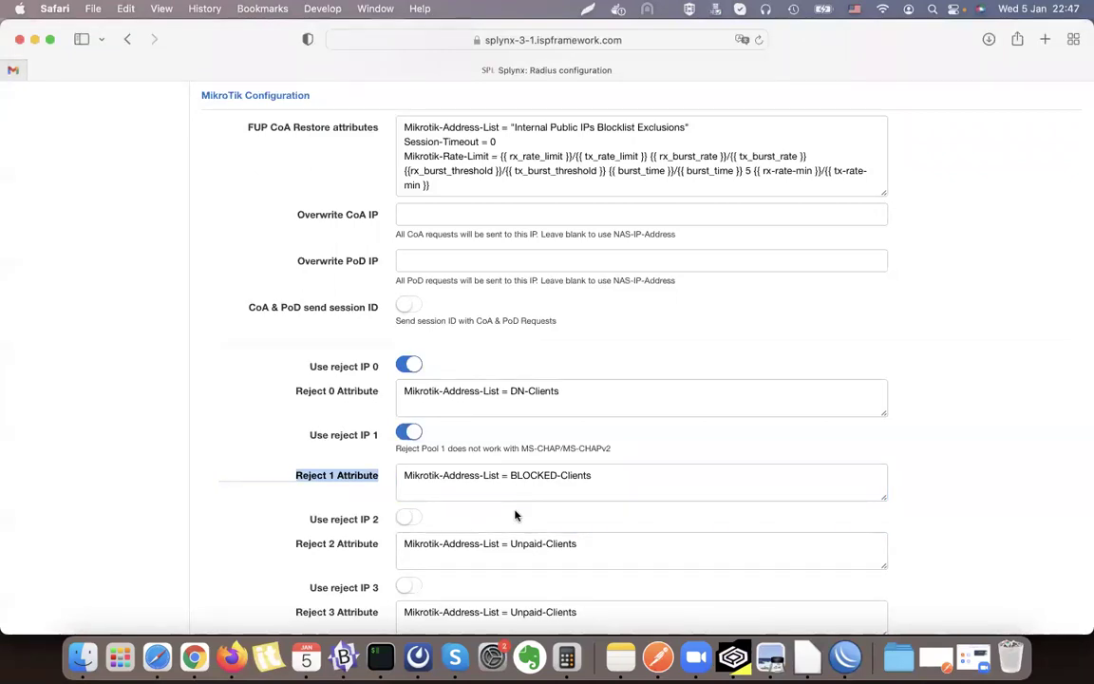
Compare the reject IP 1 and reject IP 0 options with the remaining reject options down to Use reject IP 4
click(337, 439)
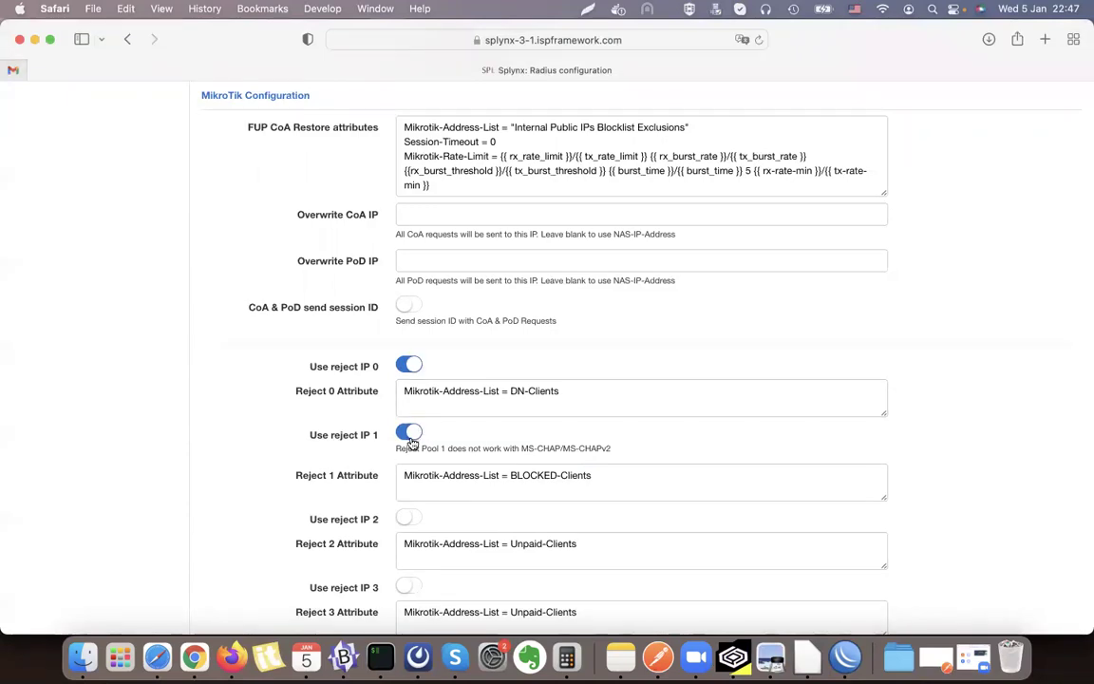
drag(307, 437, 344, 475)
click(349, 353)
drag(308, 366, 355, 366)
click(353, 430)
scroll(352, 522, down, 3)
triple_click(359, 549)
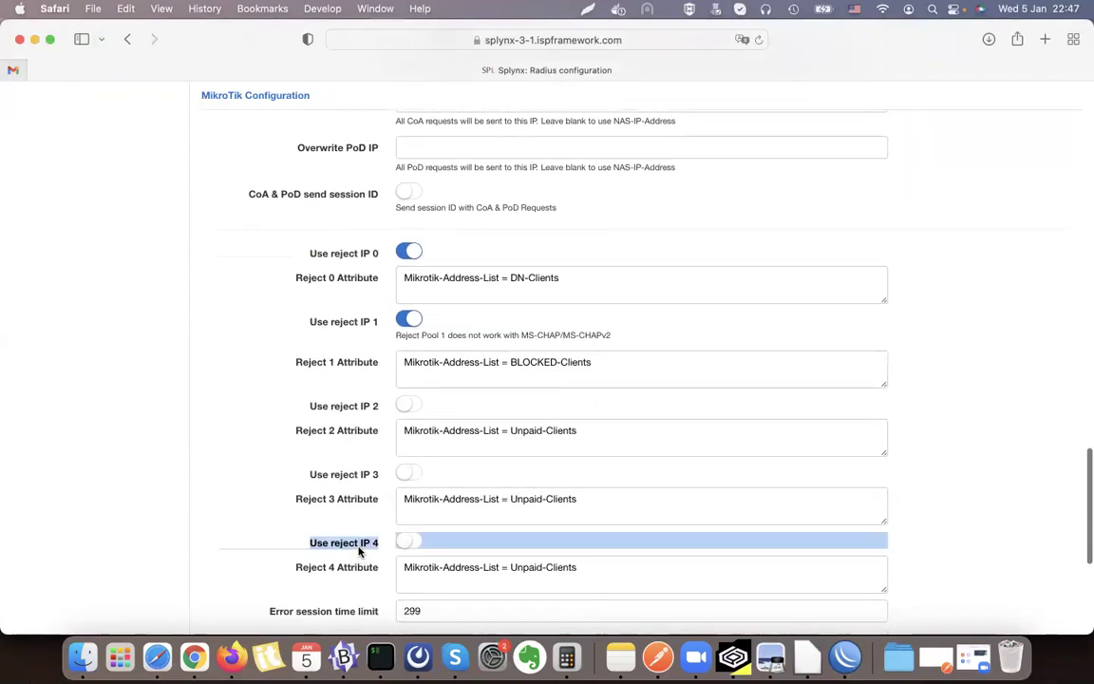
click(359, 551)
Review the reject IP address ranges and the accounting interval settings of the Radius configuration
scroll(359, 551, up, 15)
scroll(359, 551, up, 15)
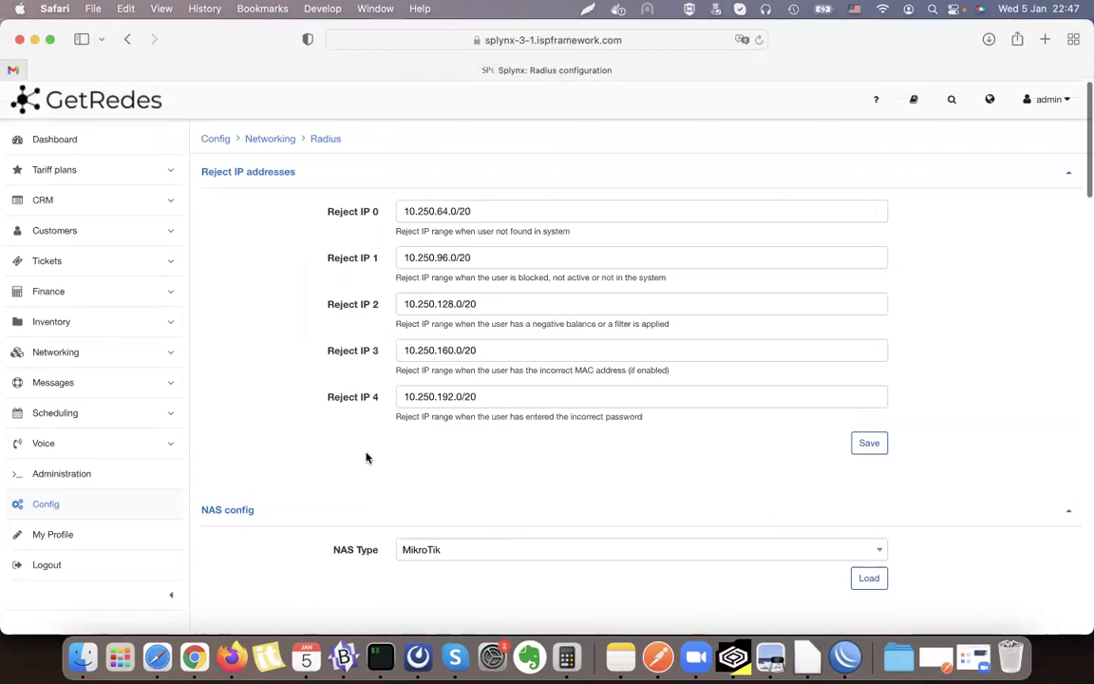
scroll(367, 457, down, 10)
scroll(366, 456, down, 1)
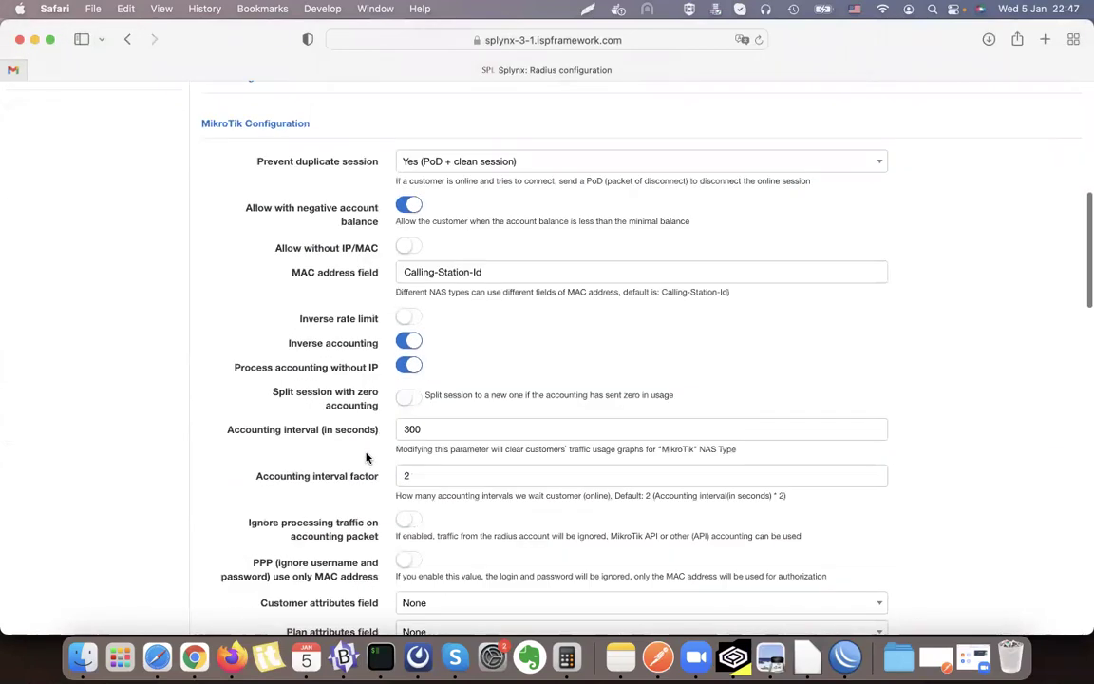
click(675, 476)
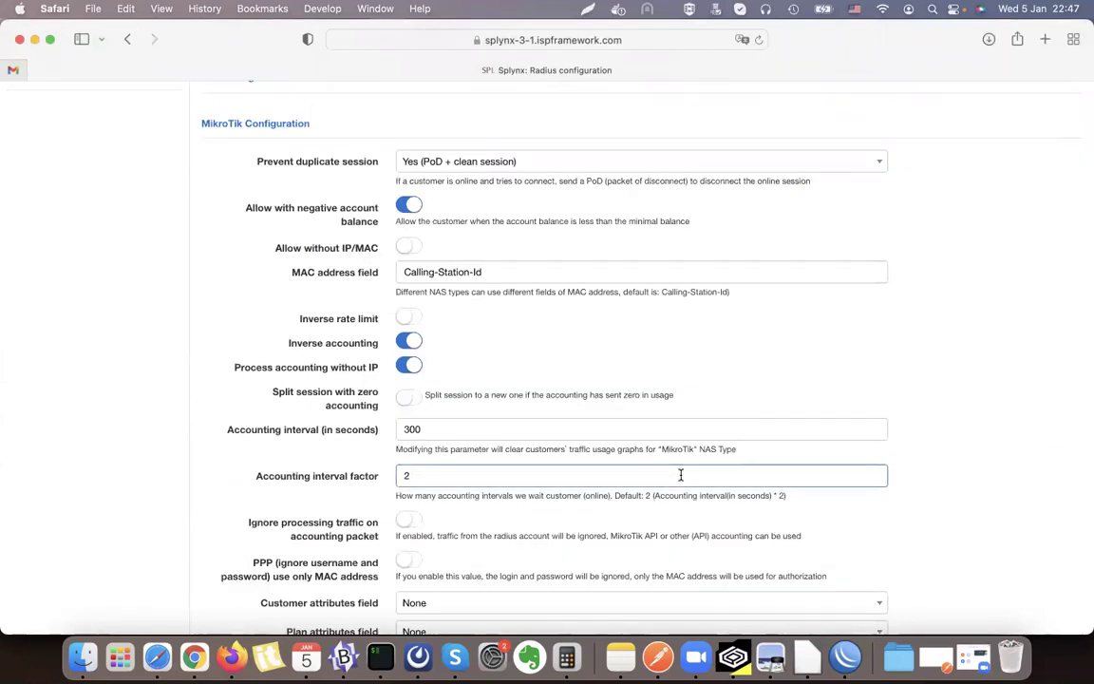
Switch to WinBox, open the queue list, and resize its columns to read the dynamic DHCP queue's name, target and limits
click(936, 655)
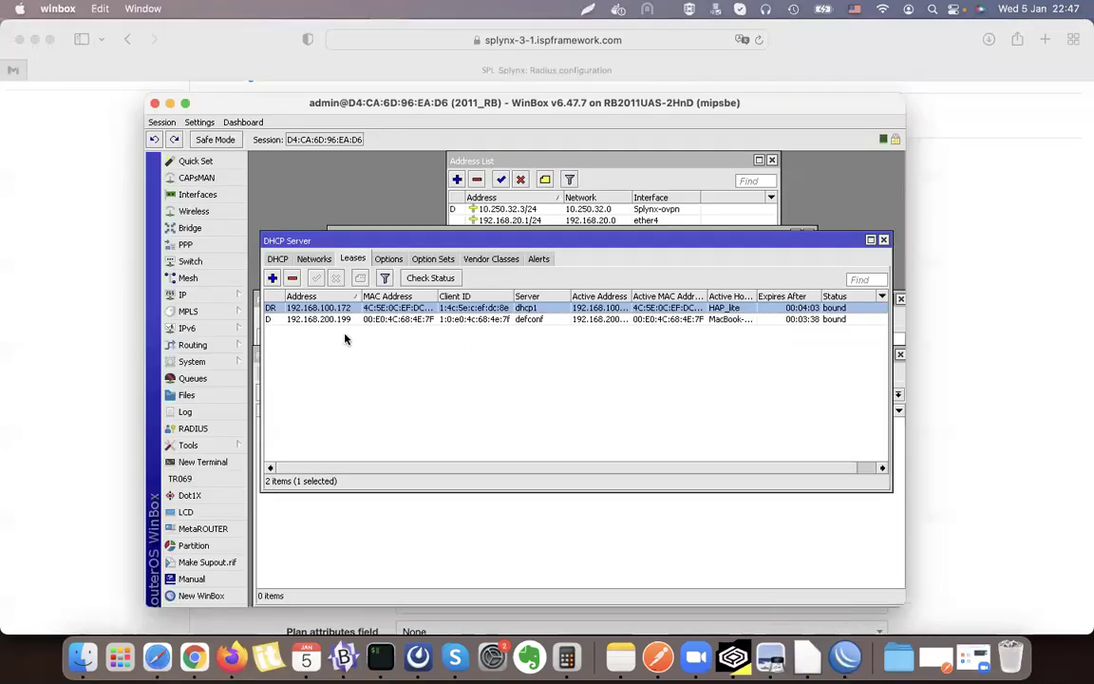
click(233, 379)
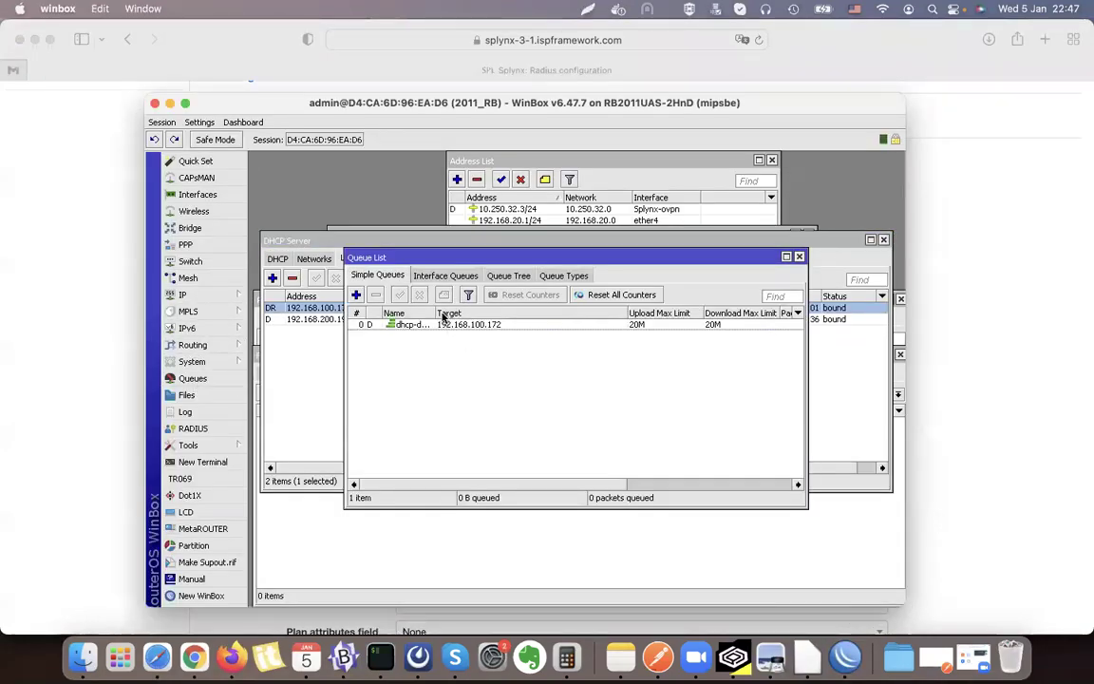
click(586, 324)
drag(433, 313, 543, 313)
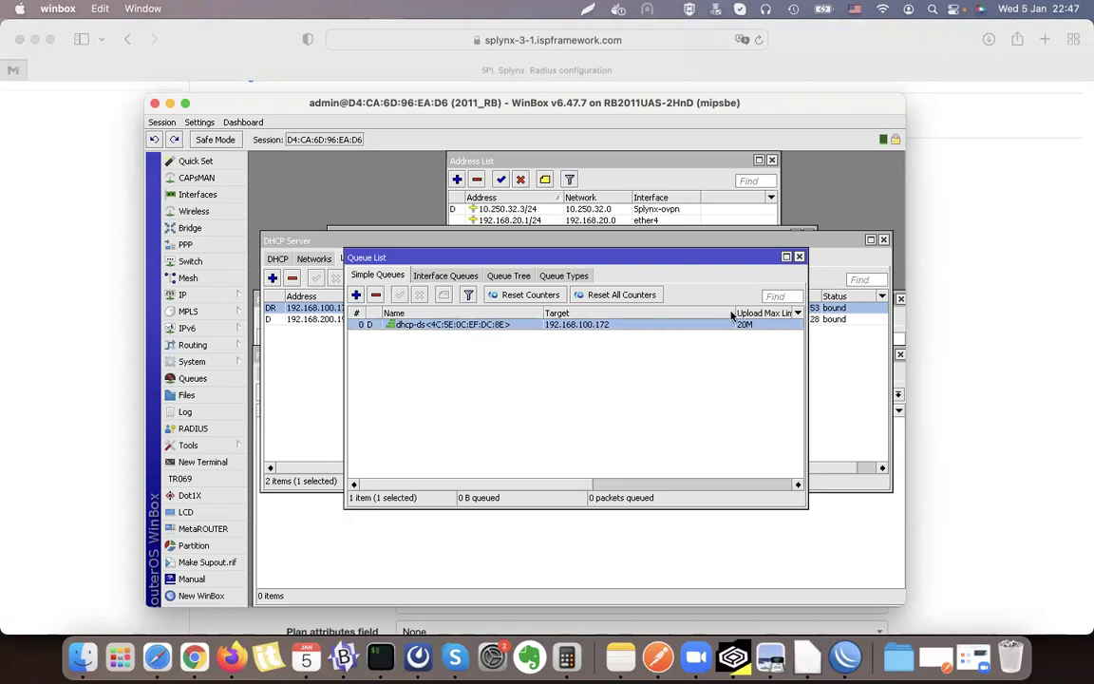
drag(732, 312, 658, 312)
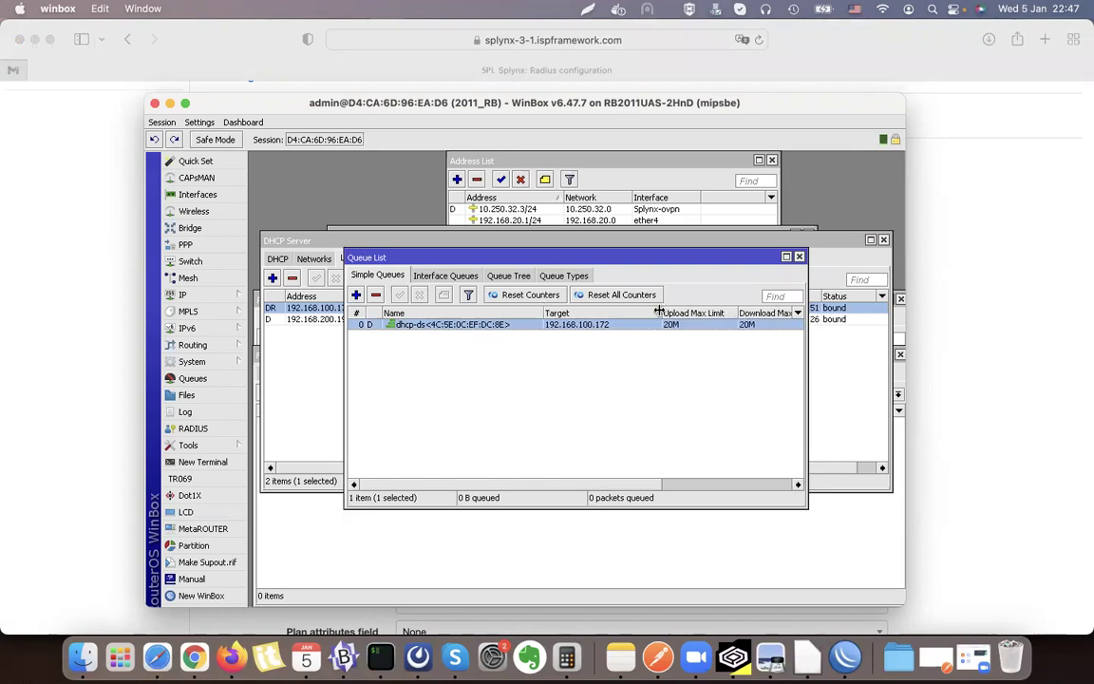
Highlight Session-Timeout among the possible issues in Preview's SPLYNX_3-1.pdf, and find its line in the Rate-Limit attributes in Safari
click(770, 657)
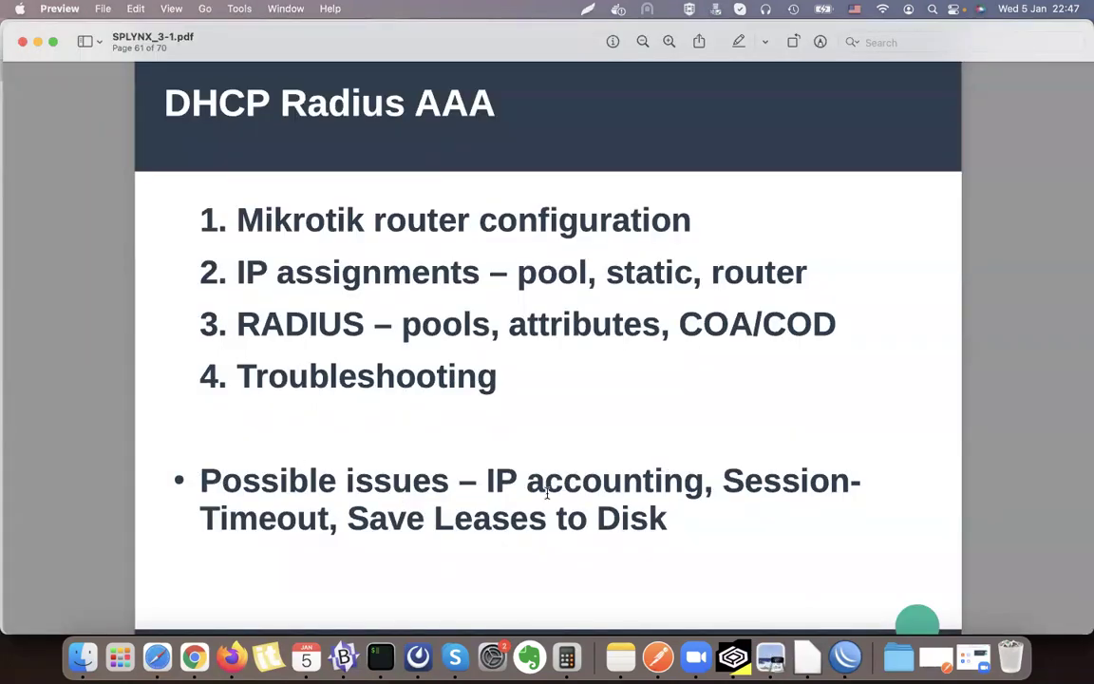
drag(726, 478, 325, 515)
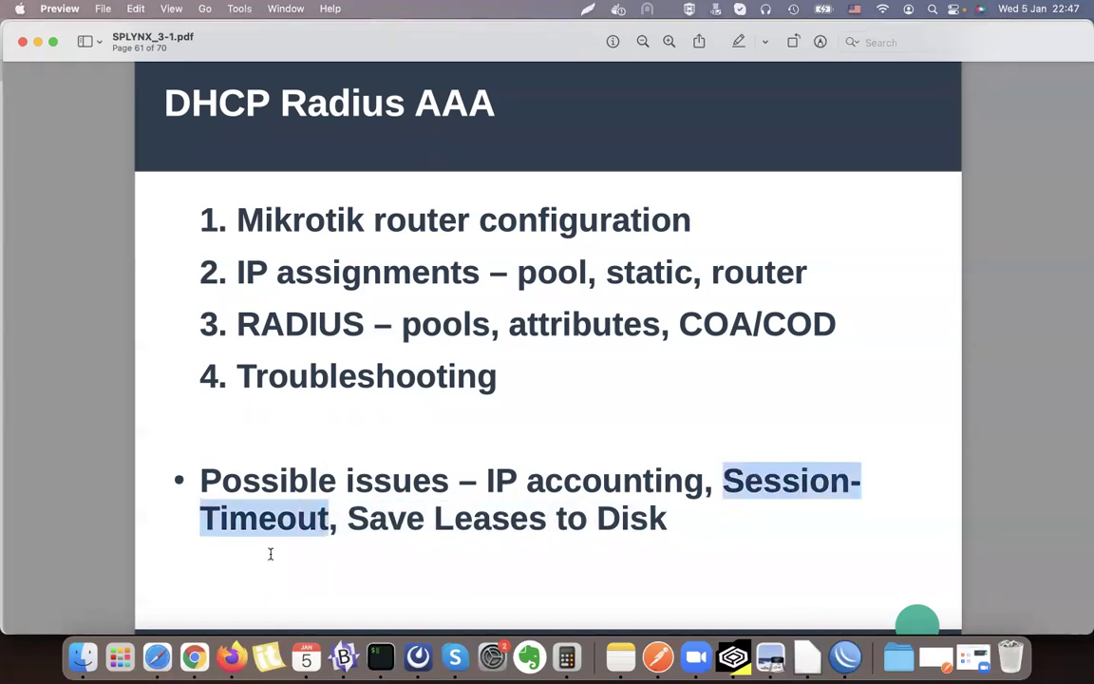
click(157, 657)
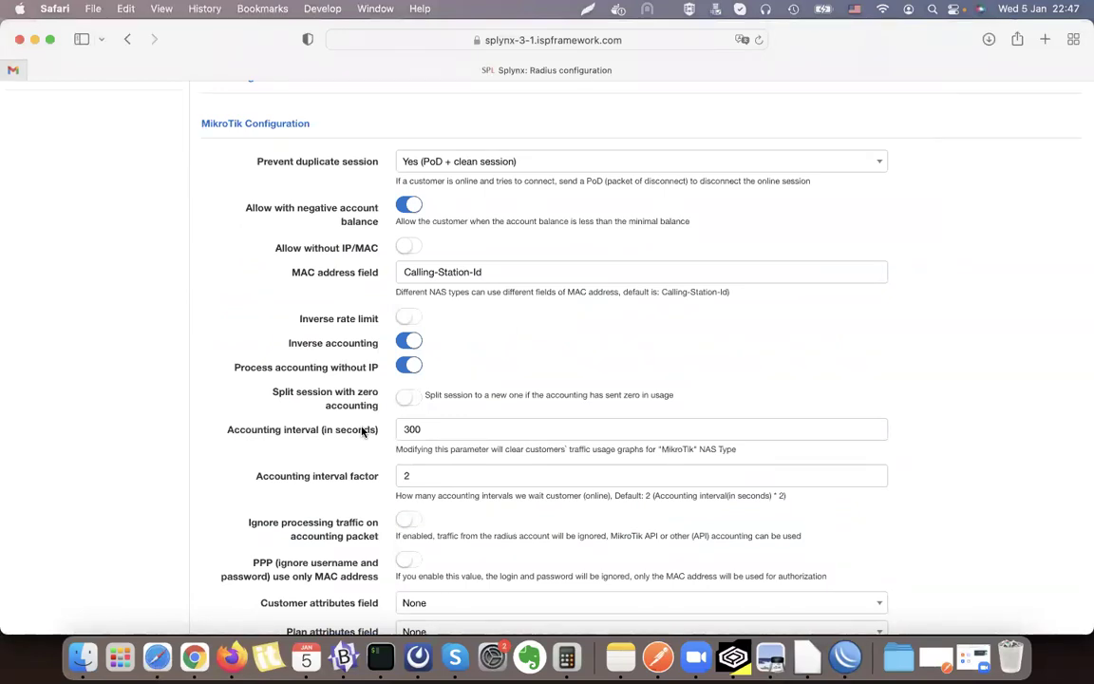
scroll(361, 431, up, 10)
scroll(334, 244, down, 12)
scroll(334, 244, down, 8)
drag(509, 380, 400, 379)
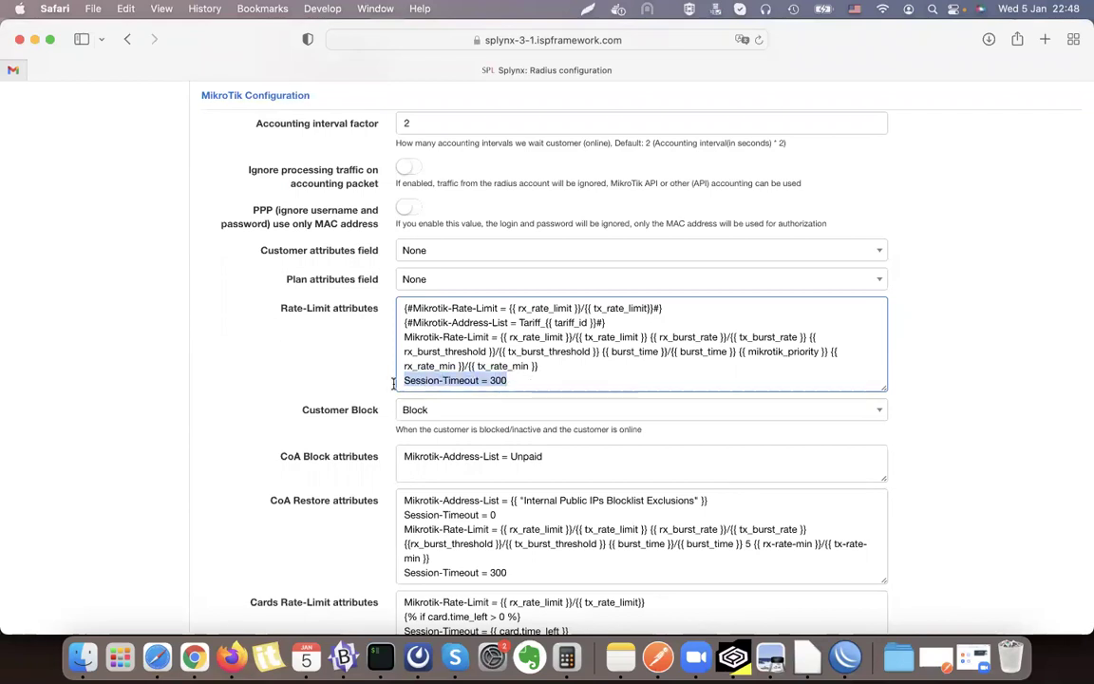
Switch to WinBox, open the dhcp1 DHCP server's settings and examine its lease time
click(935, 655)
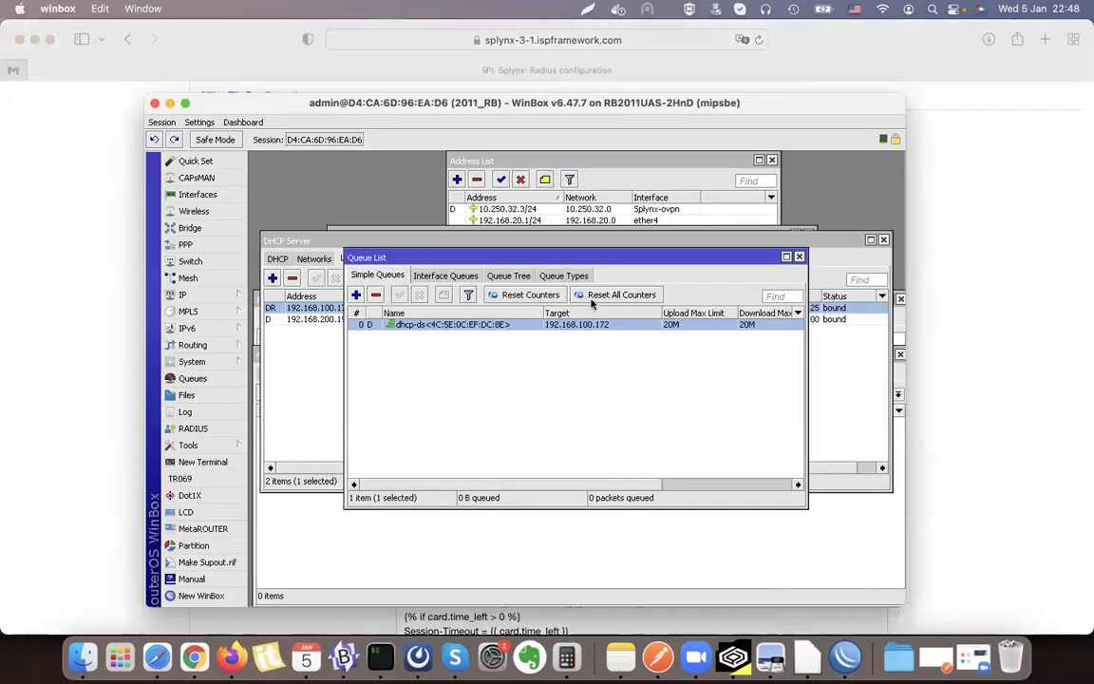
click(191, 295)
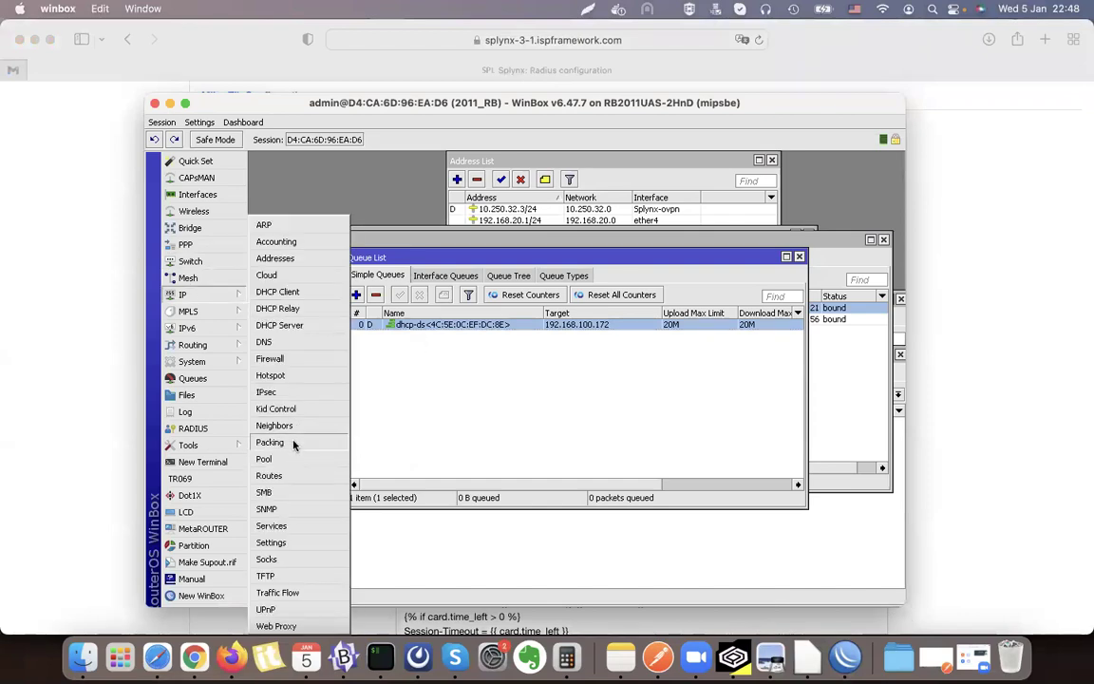
click(279, 325)
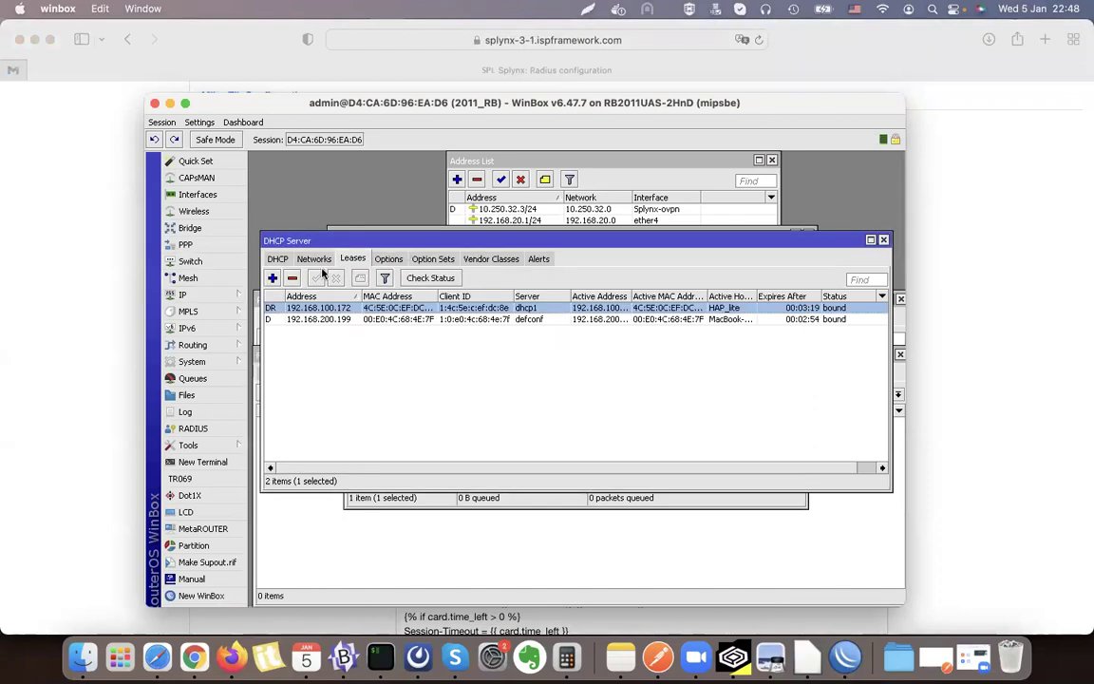
click(278, 258)
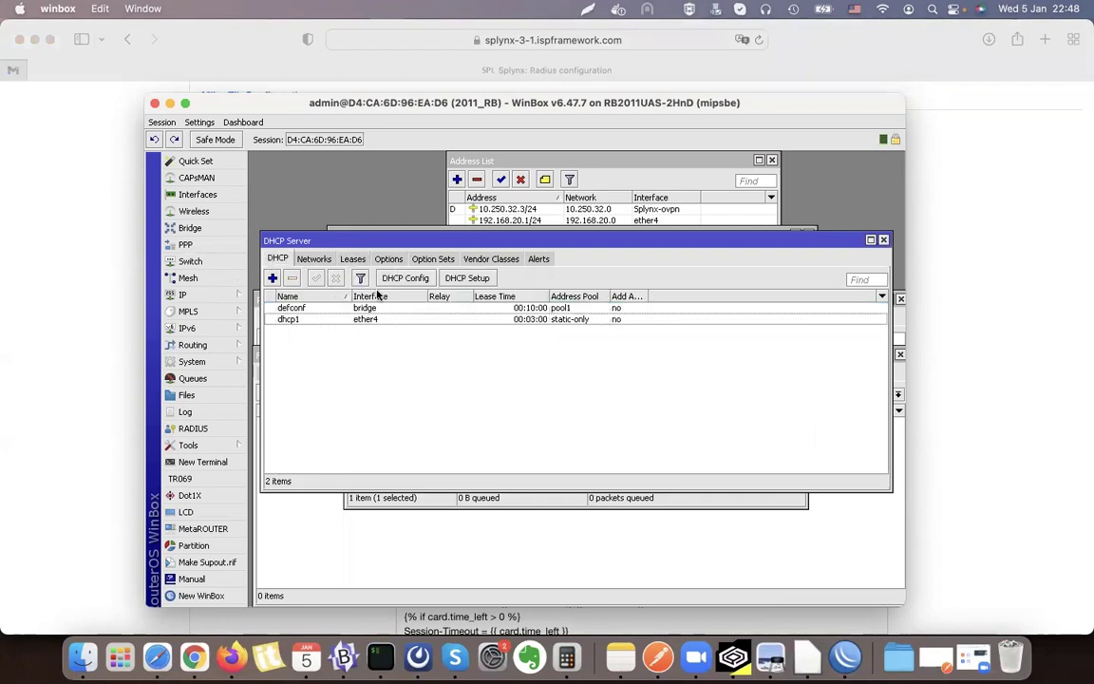
double_click(446, 320)
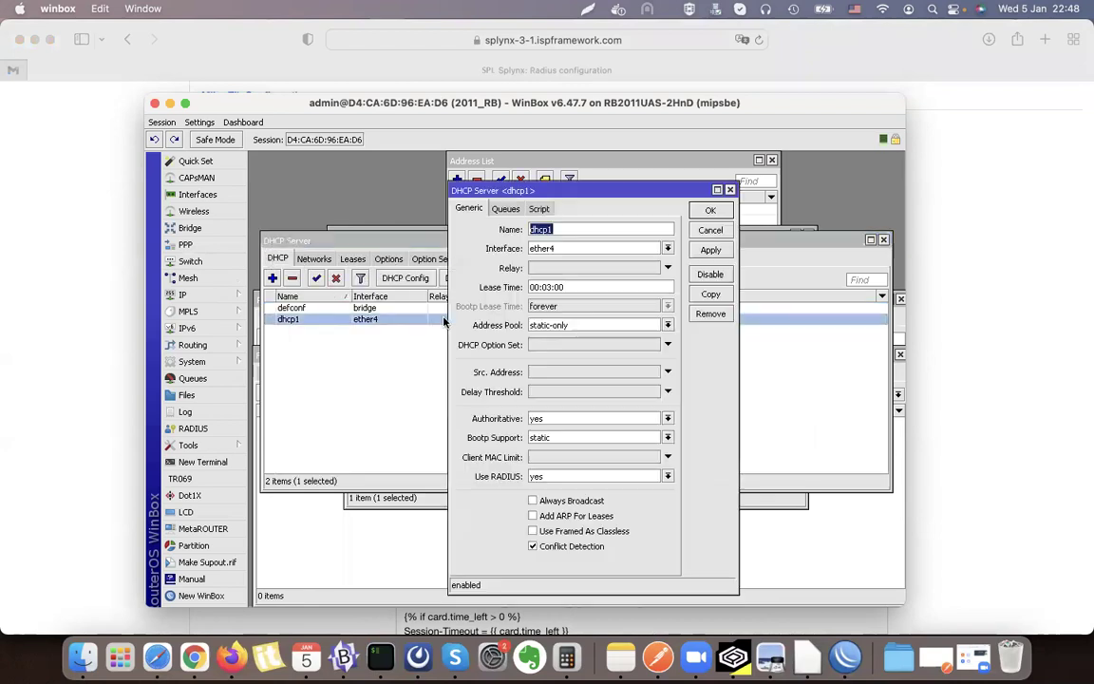
click(570, 287)
click(558, 287)
text(:)
Return to Safari and select the Session-Timeout = 300 line in the Rate-Limit attributes
click(110, 538)
click(441, 386)
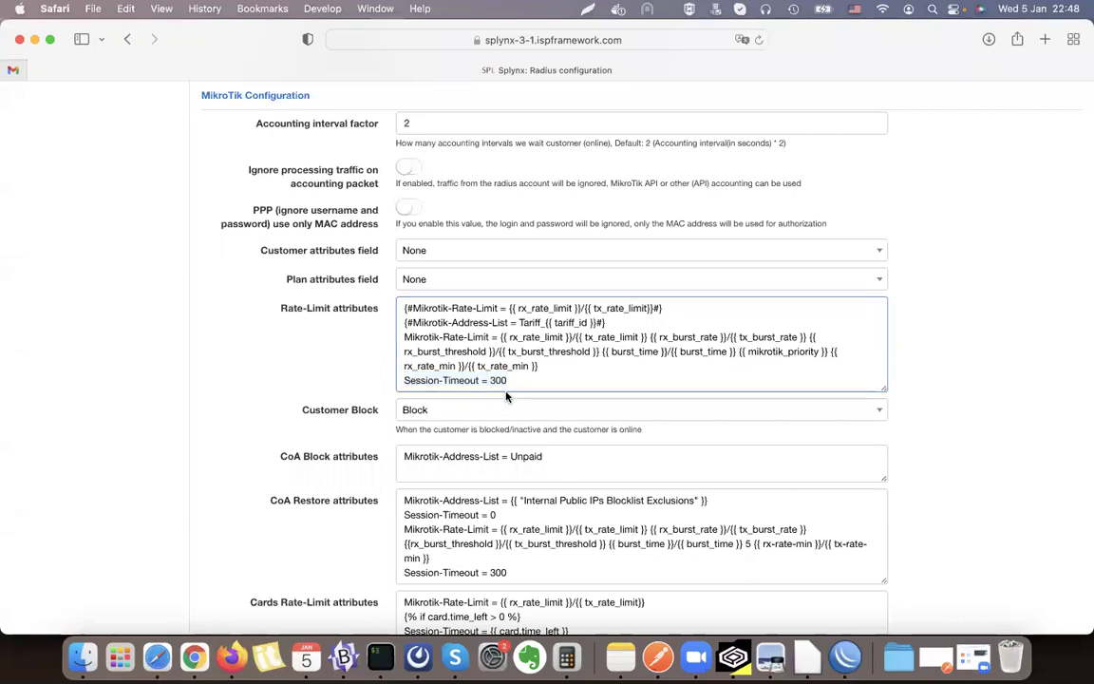
triple_click(442, 386)
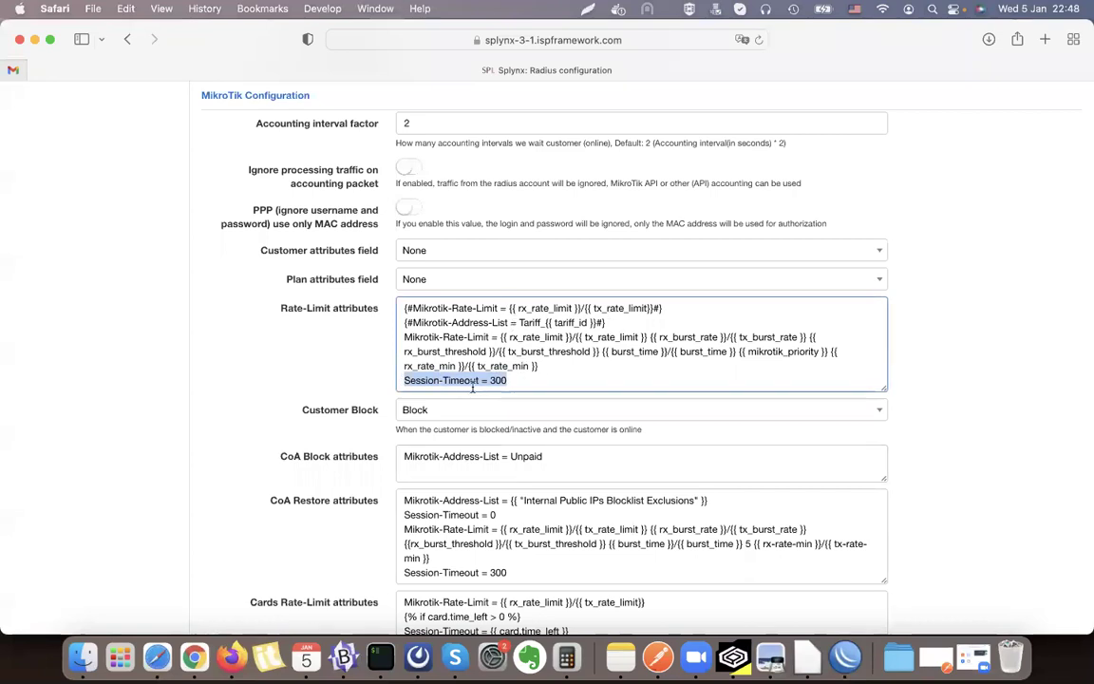
Highlight the Session-Timeout = 300 line and the full Mikrotik-Rate-Limit line in the Rate-Limit attributes, and look over the attributes below
double_click(531, 384)
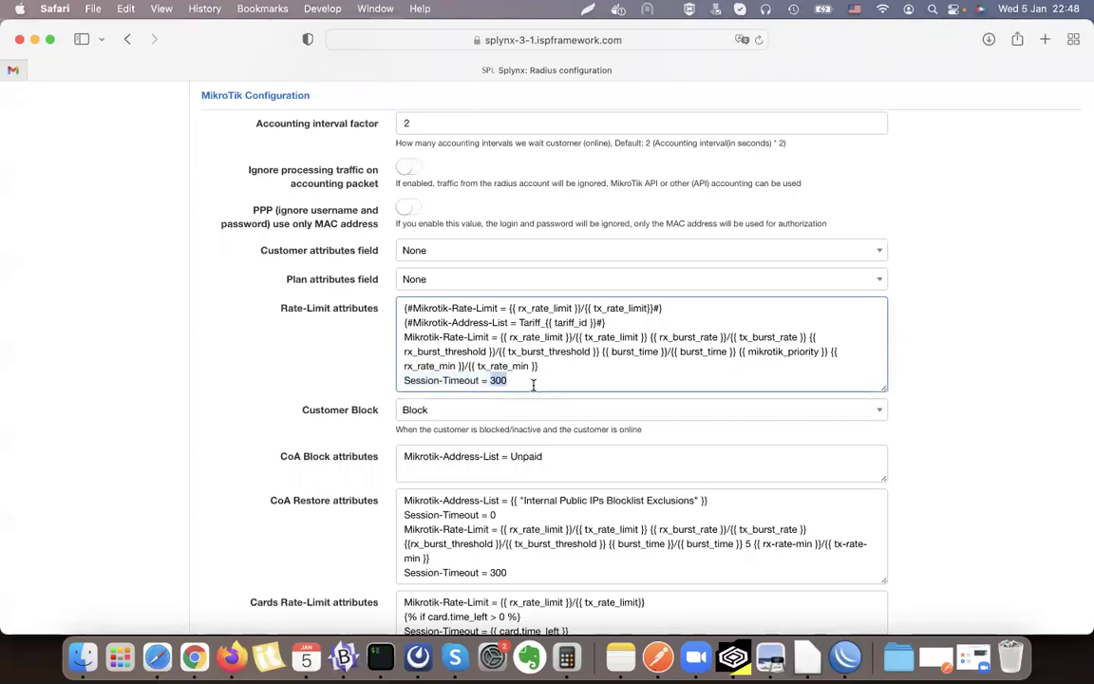
triple_click(419, 381)
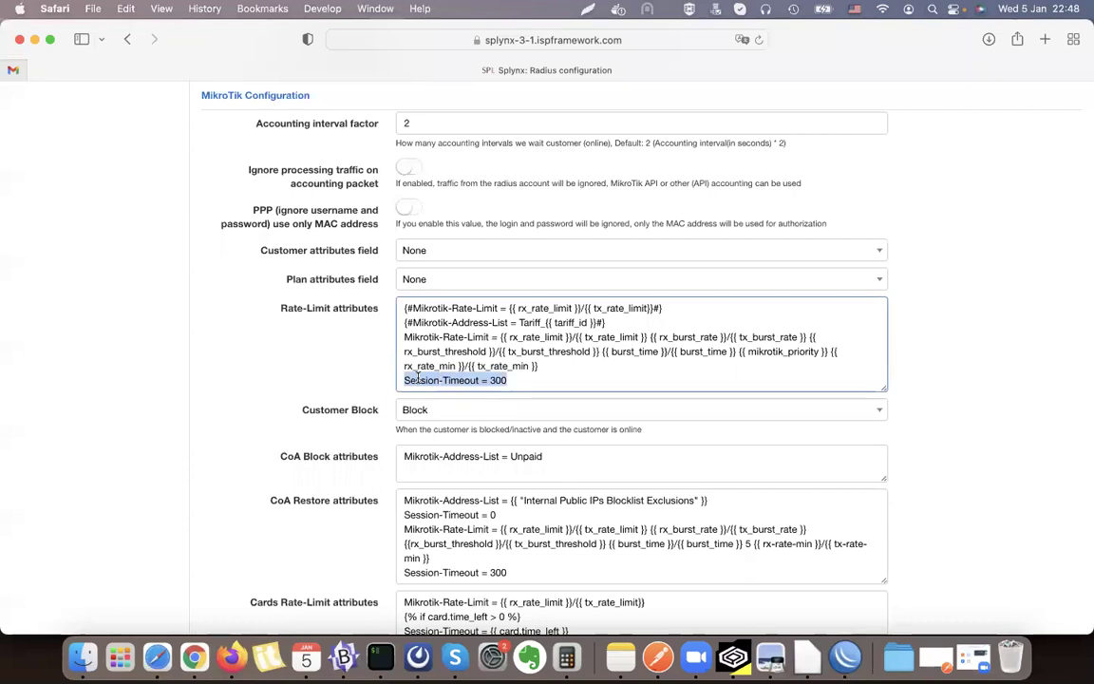
triple_click(543, 361)
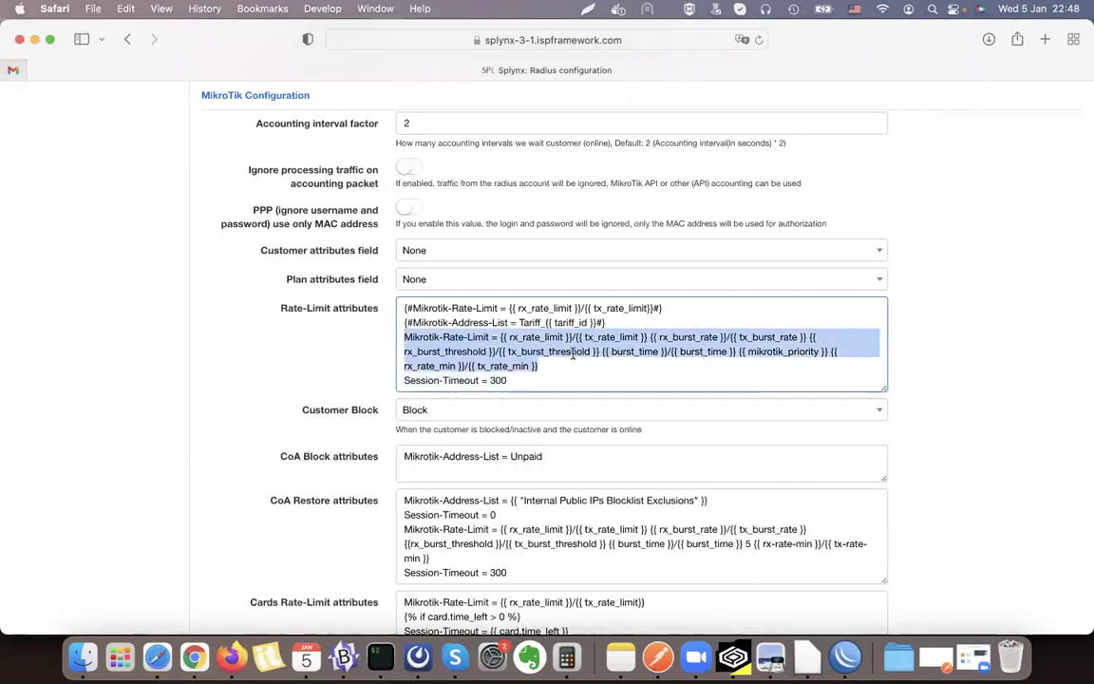
scroll(572, 353, down, 5)
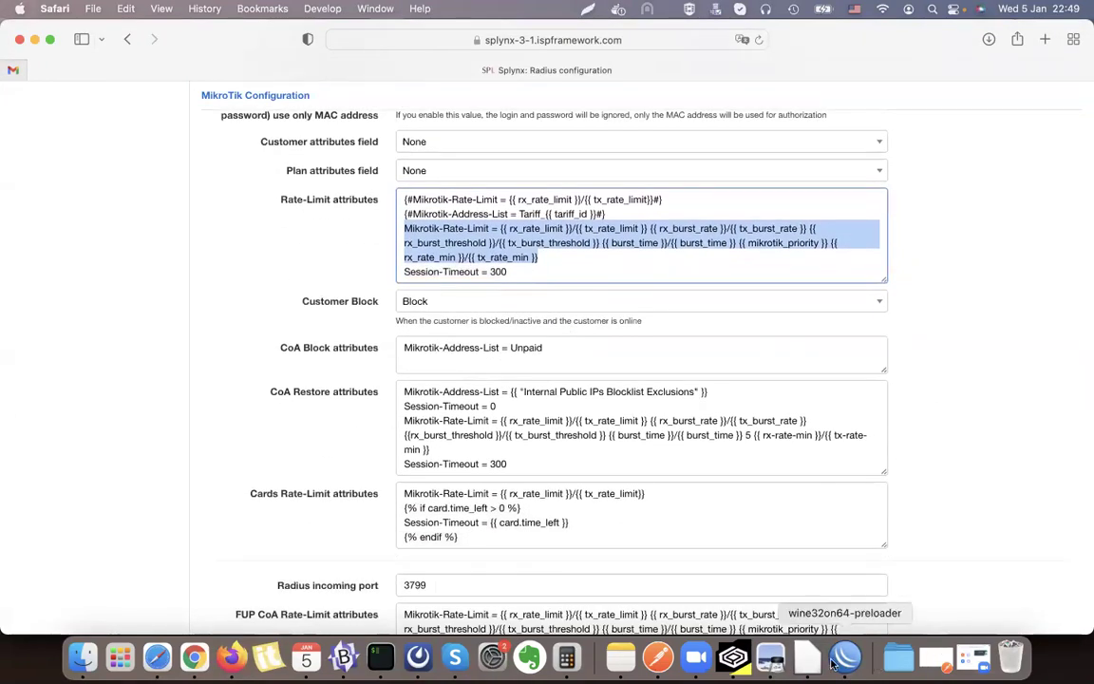
Switch to SPLYNX_3-1.pdf in Preview and highlight IP accounting among the possible issues
click(973, 657)
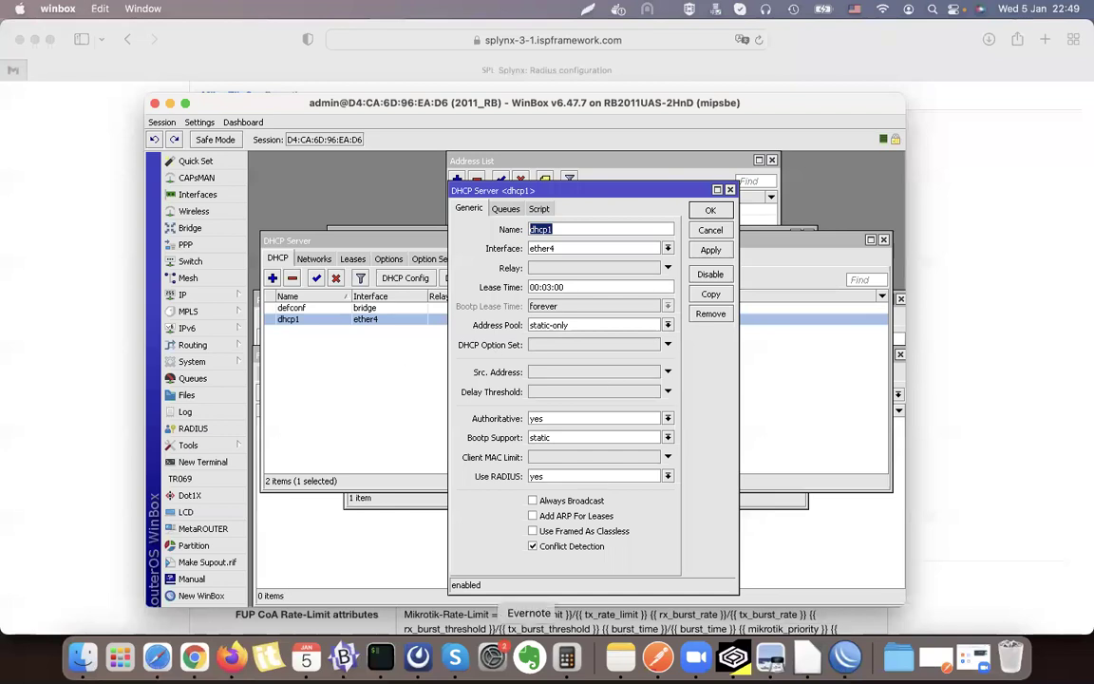
click(770, 657)
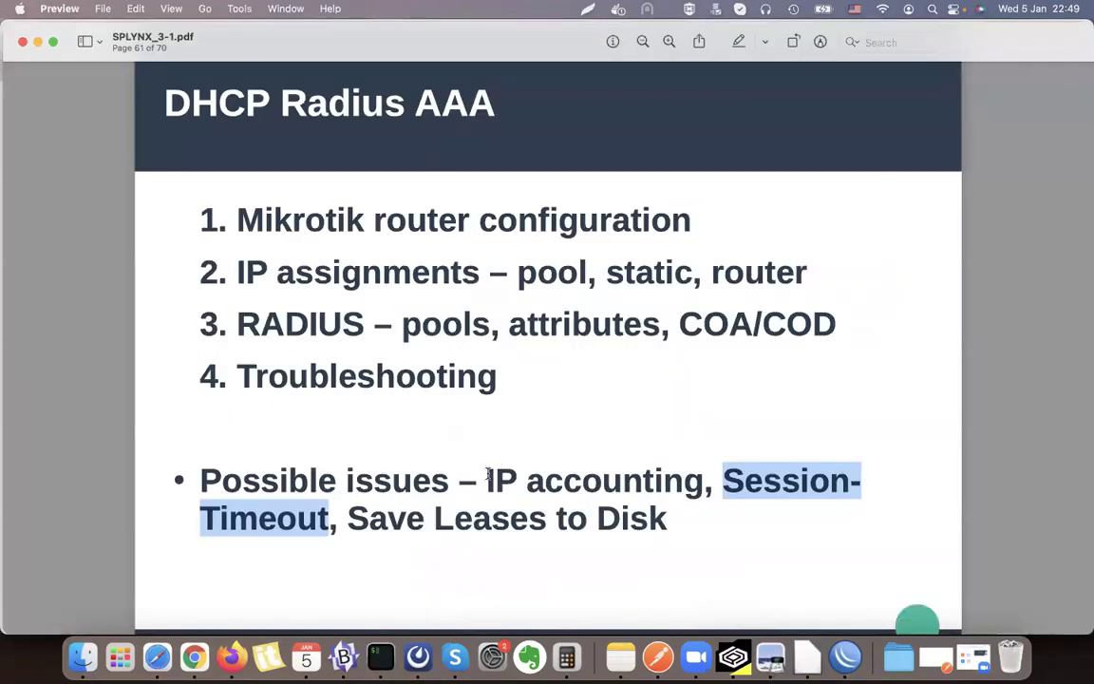
drag(714, 486, 488, 485)
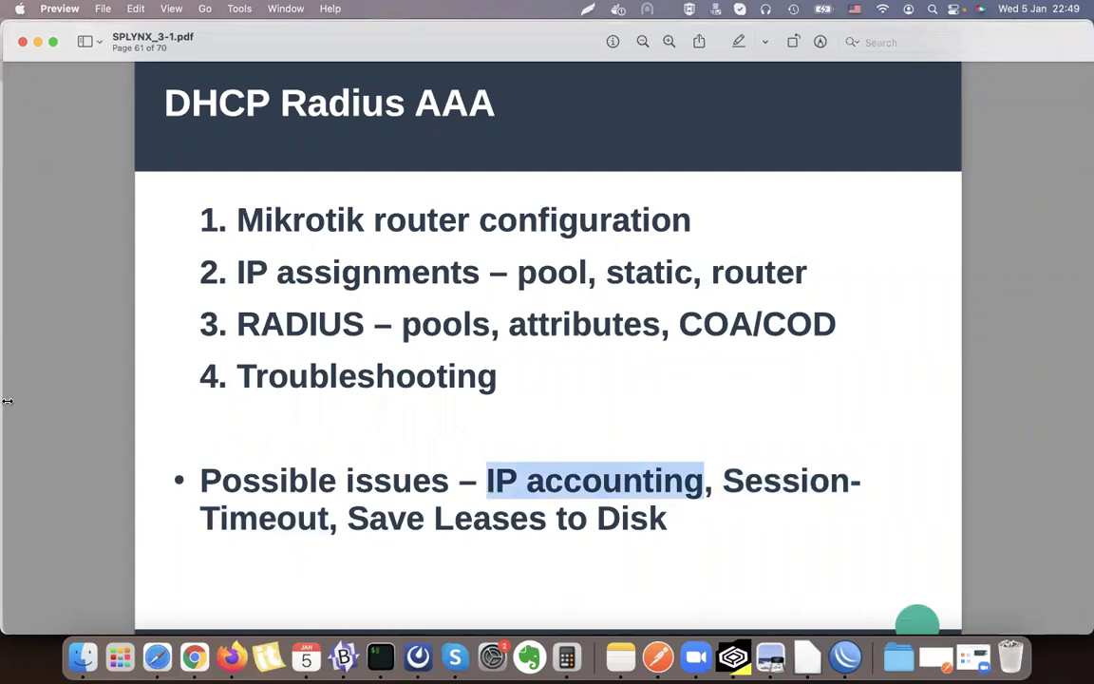
Switch to WinBox, enable accounting in the IP Traffic Accounting settings and apply the change
click(845, 655)
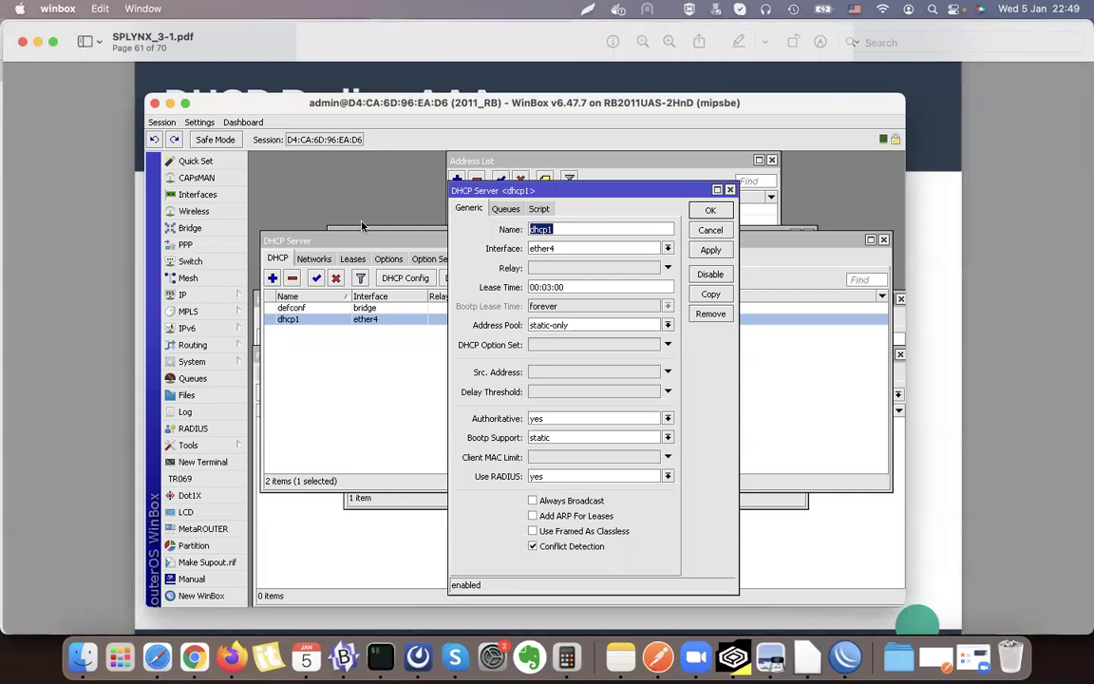
click(186, 294)
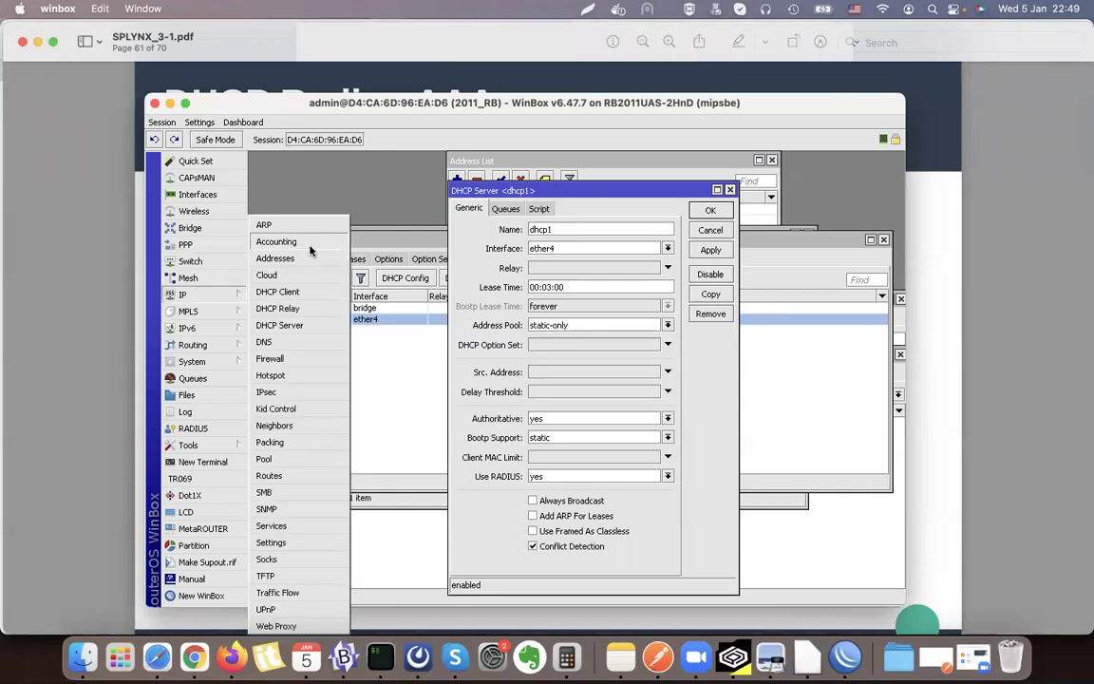
click(285, 242)
drag(560, 322, 440, 364)
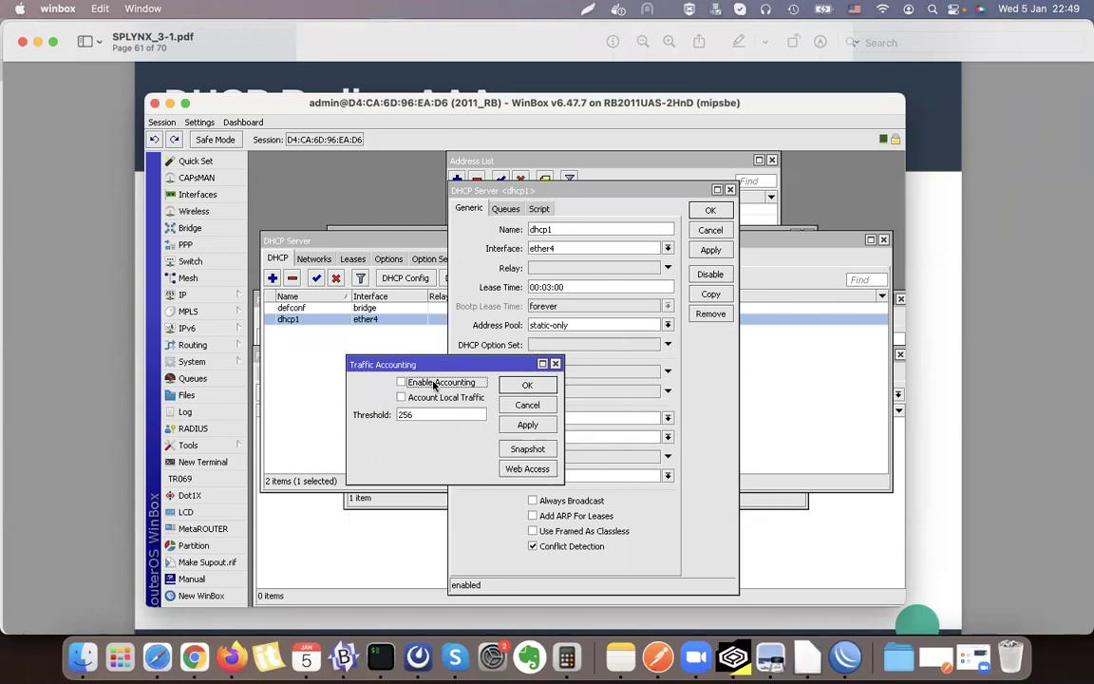
click(528, 425)
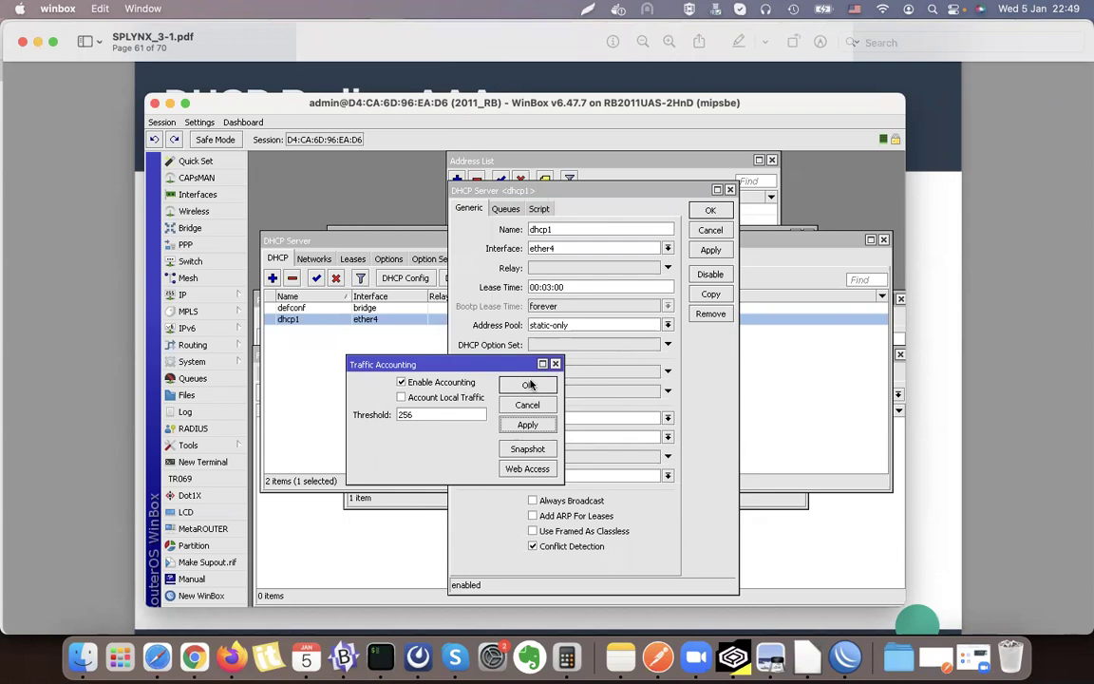
click(528, 384)
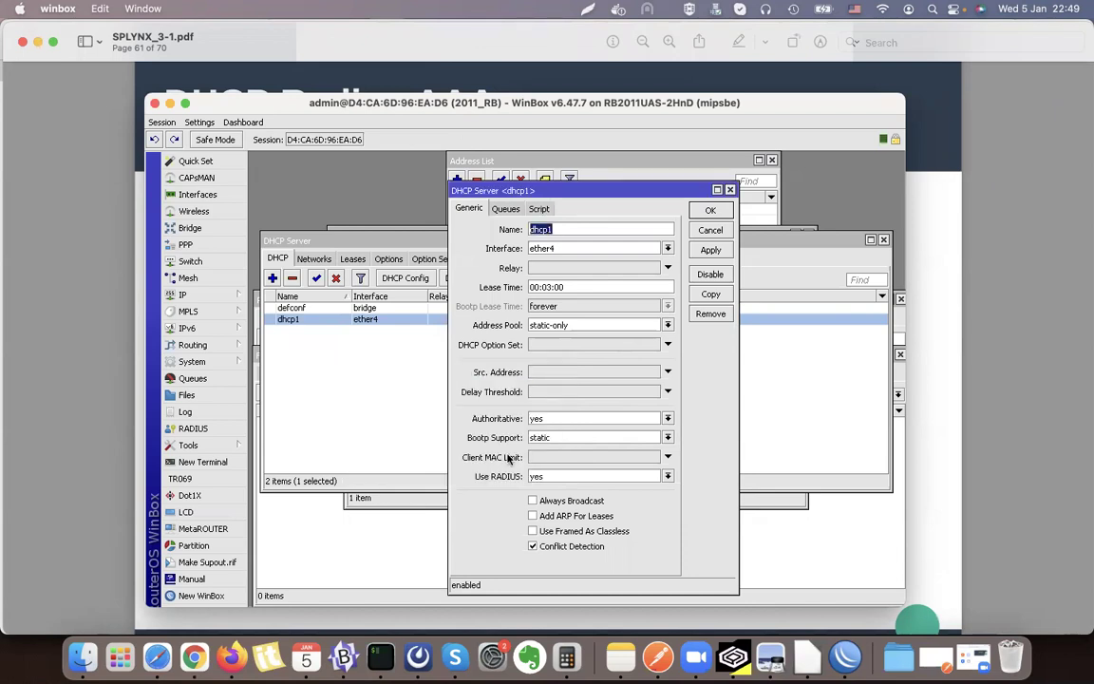
Return to Safari and open the general information of the NAS-test router from the Splynx routers list
click(156, 657)
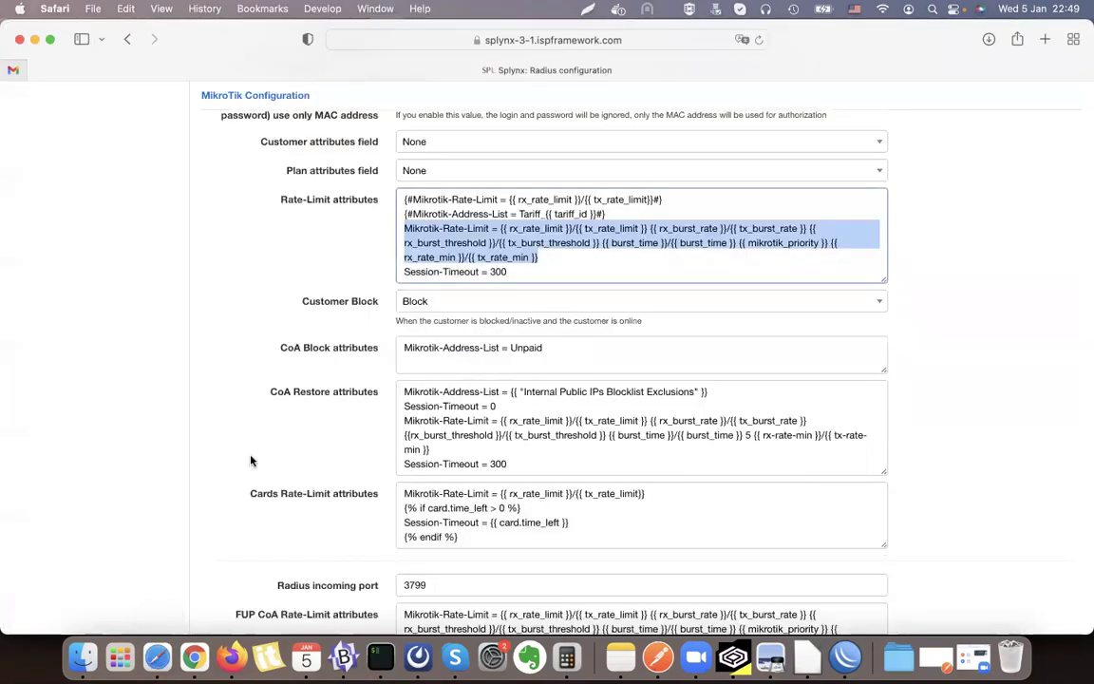
scroll(250, 472, up, 15)
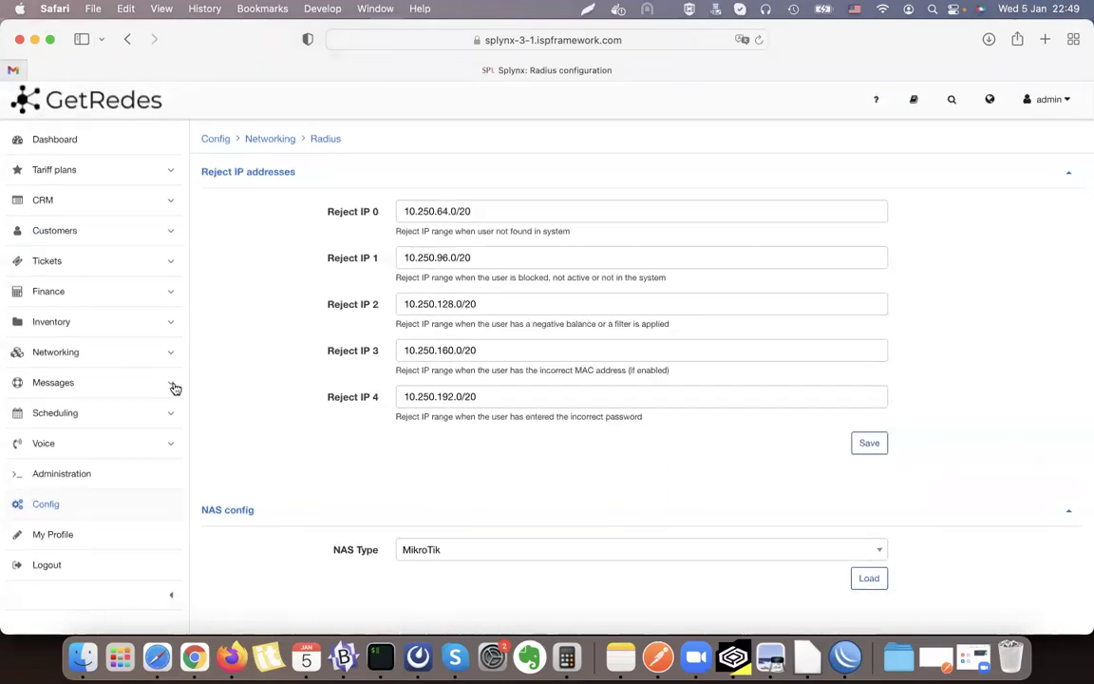
click(78, 352)
click(84, 386)
click(70, 443)
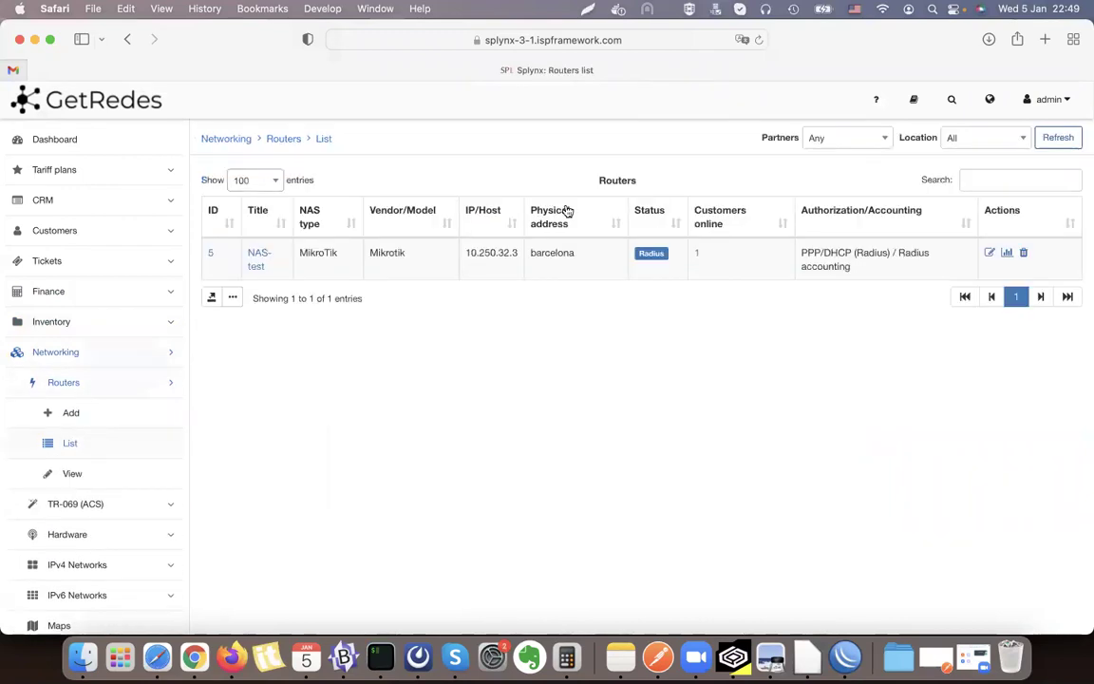
click(255, 259)
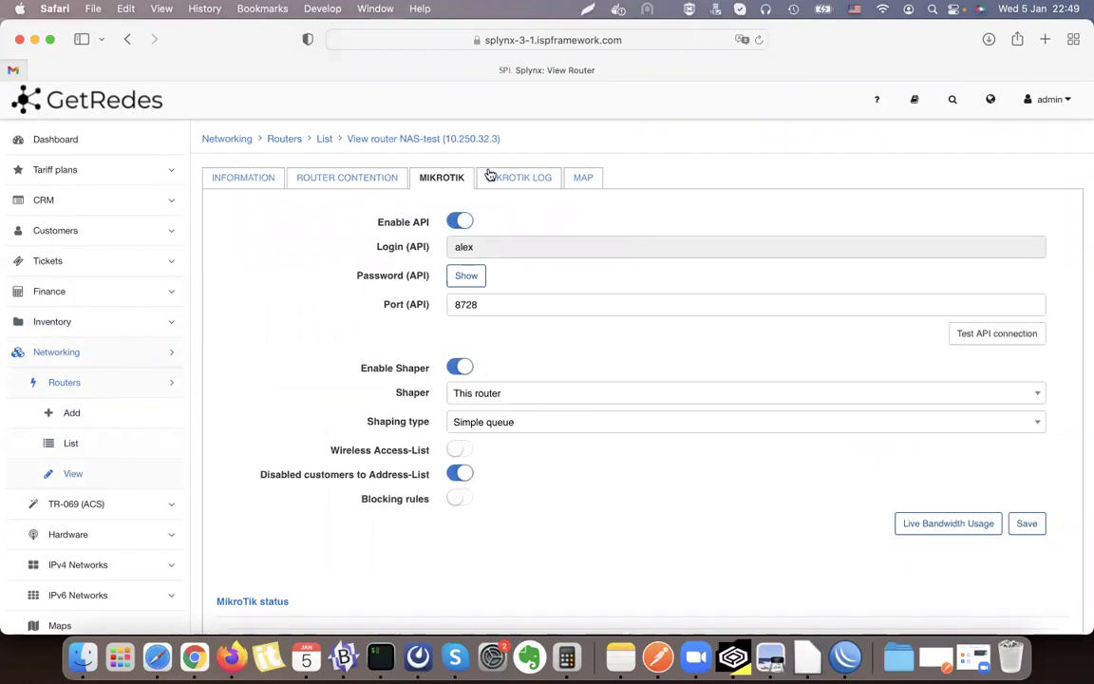
click(245, 179)
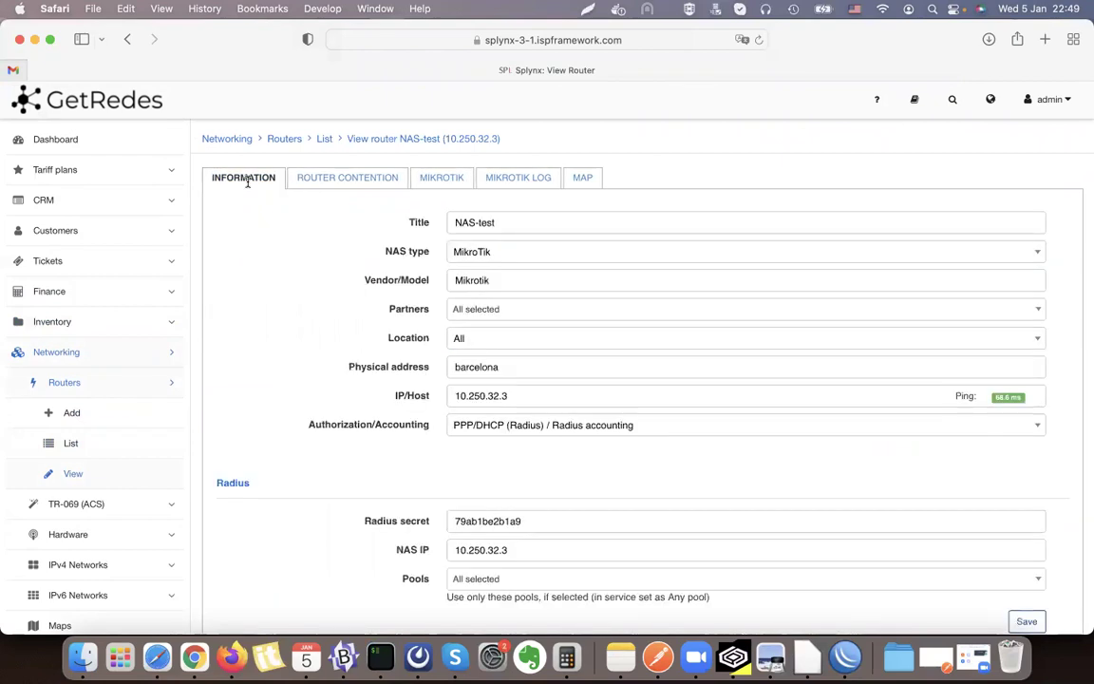
Compare the router's Authorization/Accounting options, including PPP/DHCP (Radius) / Radius accounting, and set the field to DHCP (Radius) / API accounting
click(532, 424)
scroll(593, 551, down, 2)
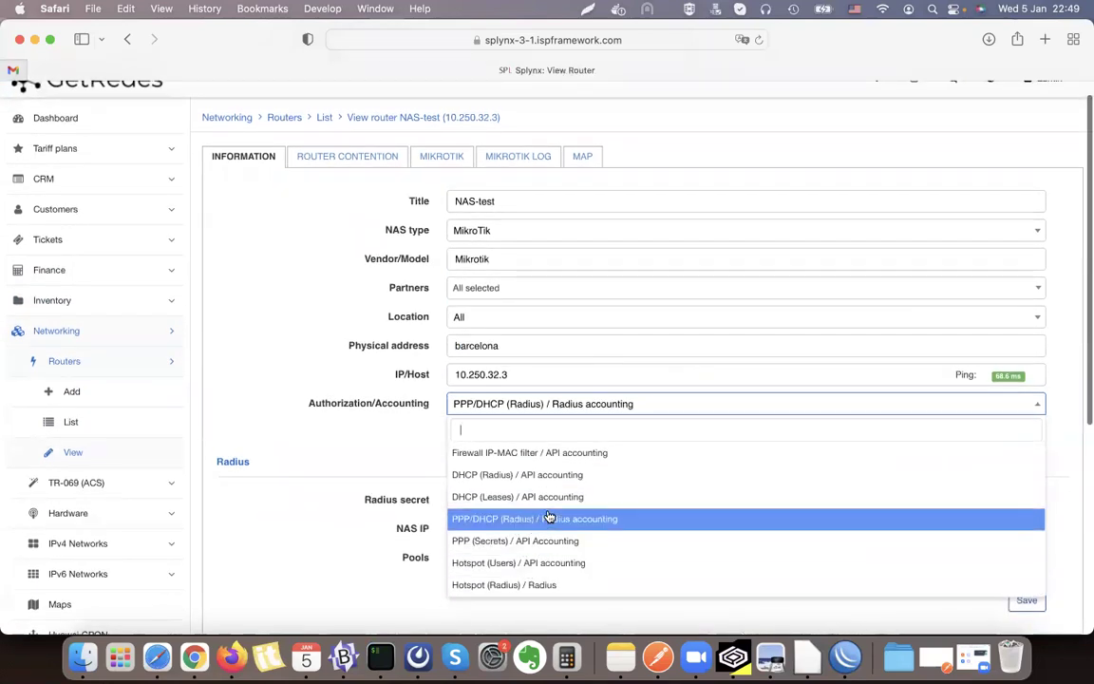
click(549, 486)
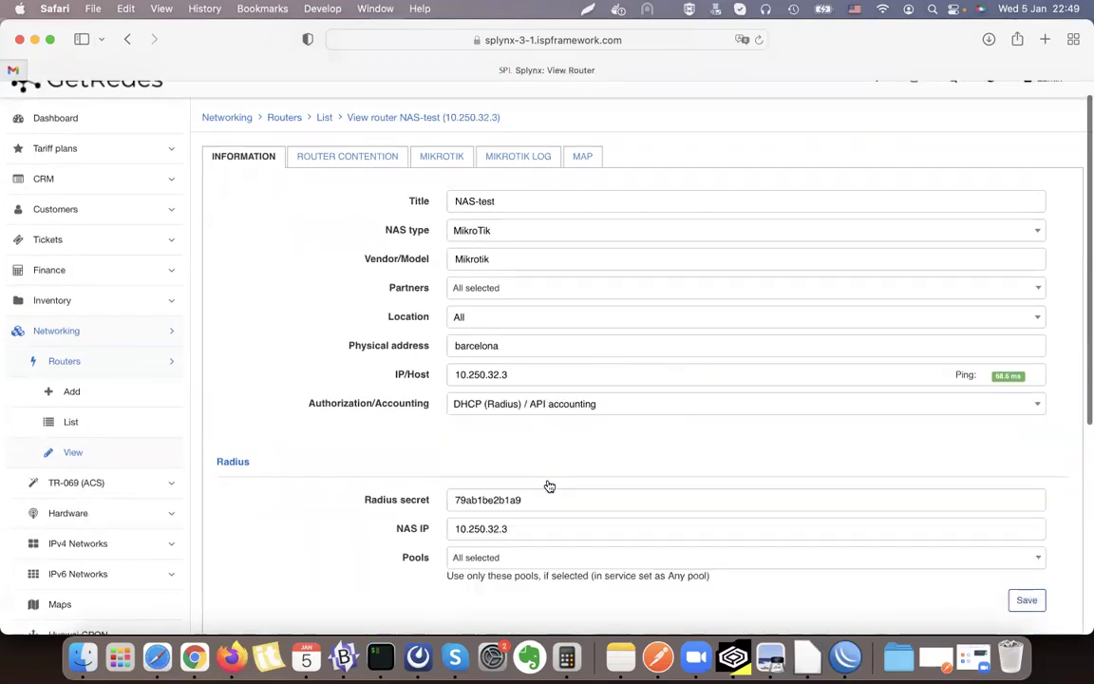
click(580, 413)
click(613, 569)
click(588, 411)
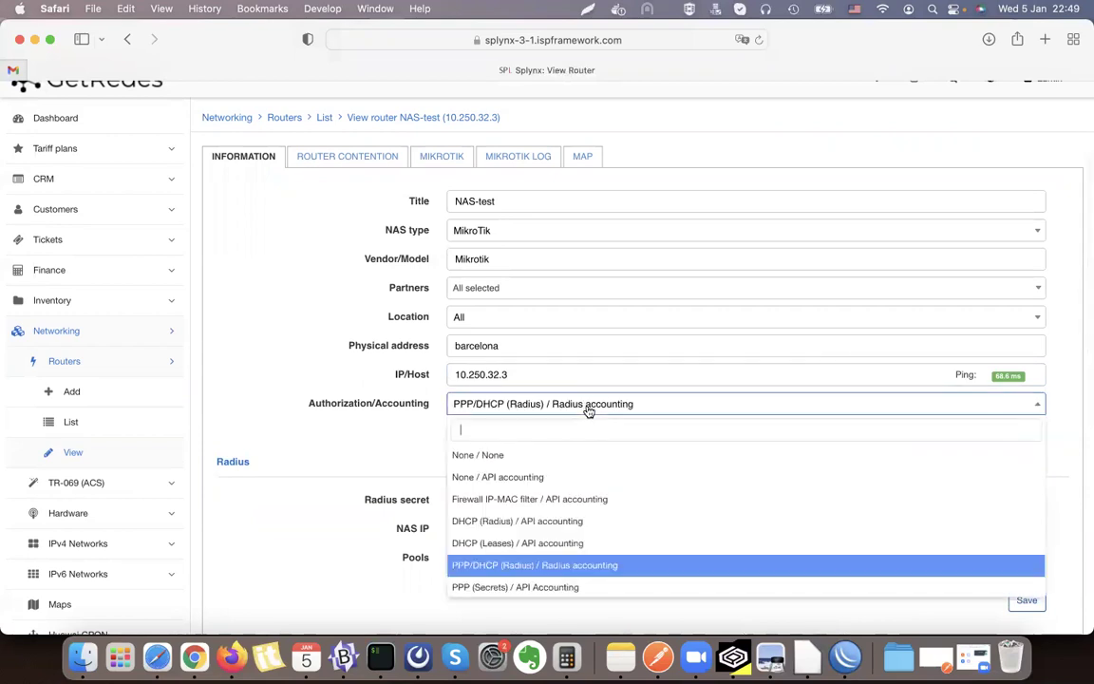
click(584, 523)
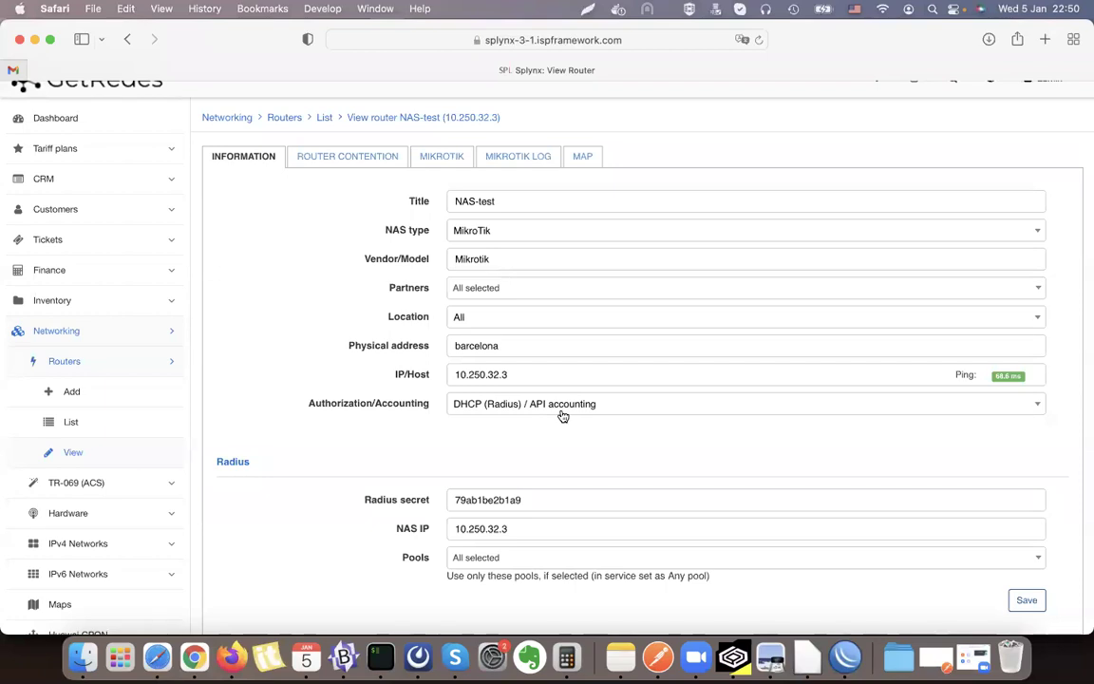
click(564, 412)
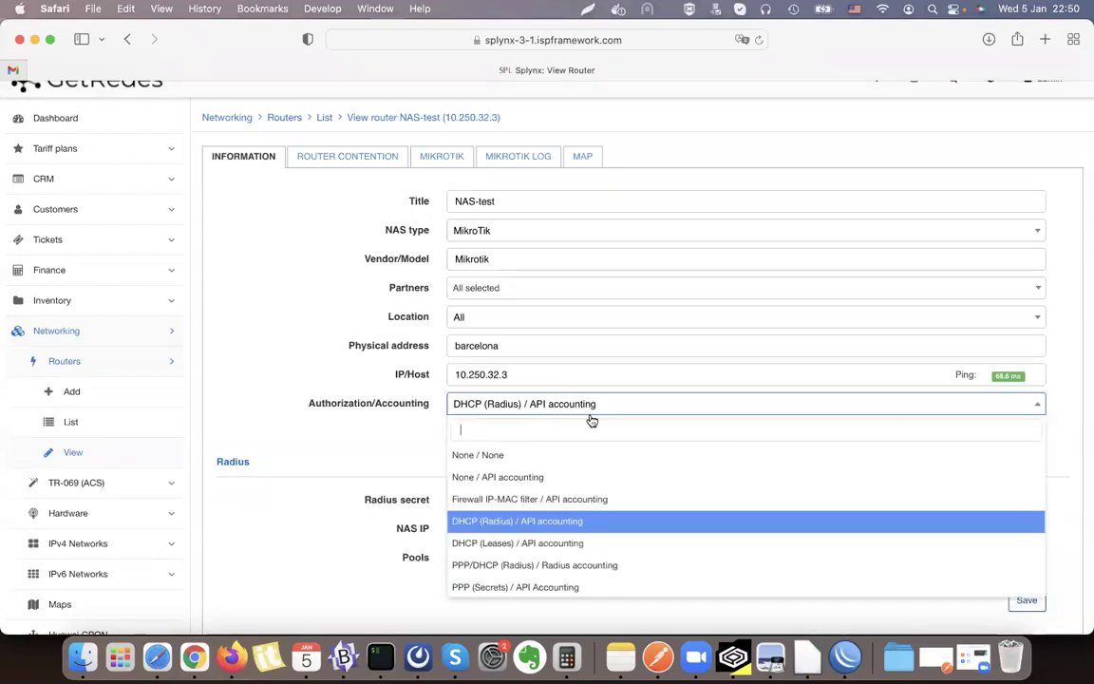
click(597, 520)
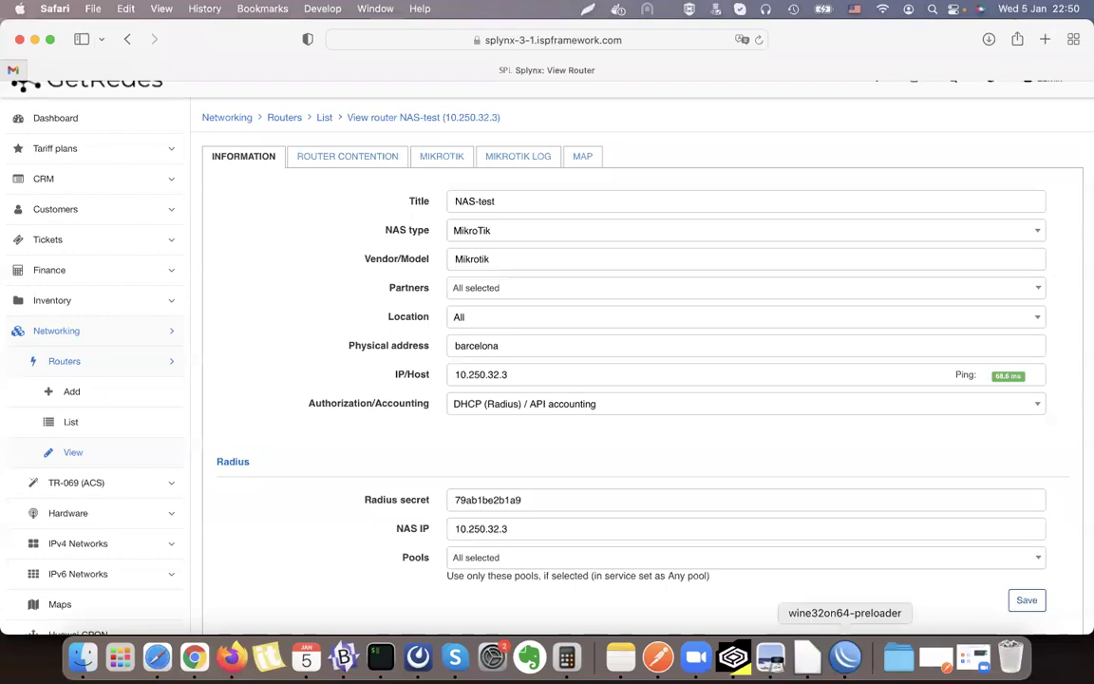
Switch to the PDF in Preview and highlight Save Leases to Disk among the possible issues
click(770, 656)
click(499, 518)
drag(354, 515, 699, 523)
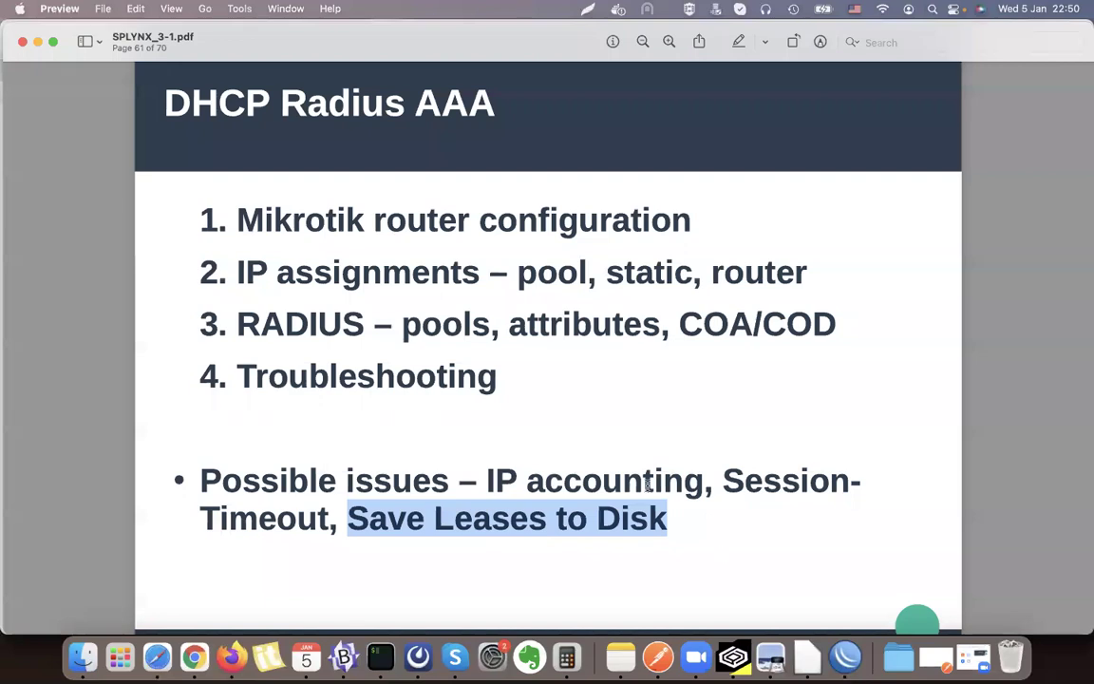
Switch to WinBox, close the dhcp1 server's settings and bring the DHCP server list back to the front
click(913, 621)
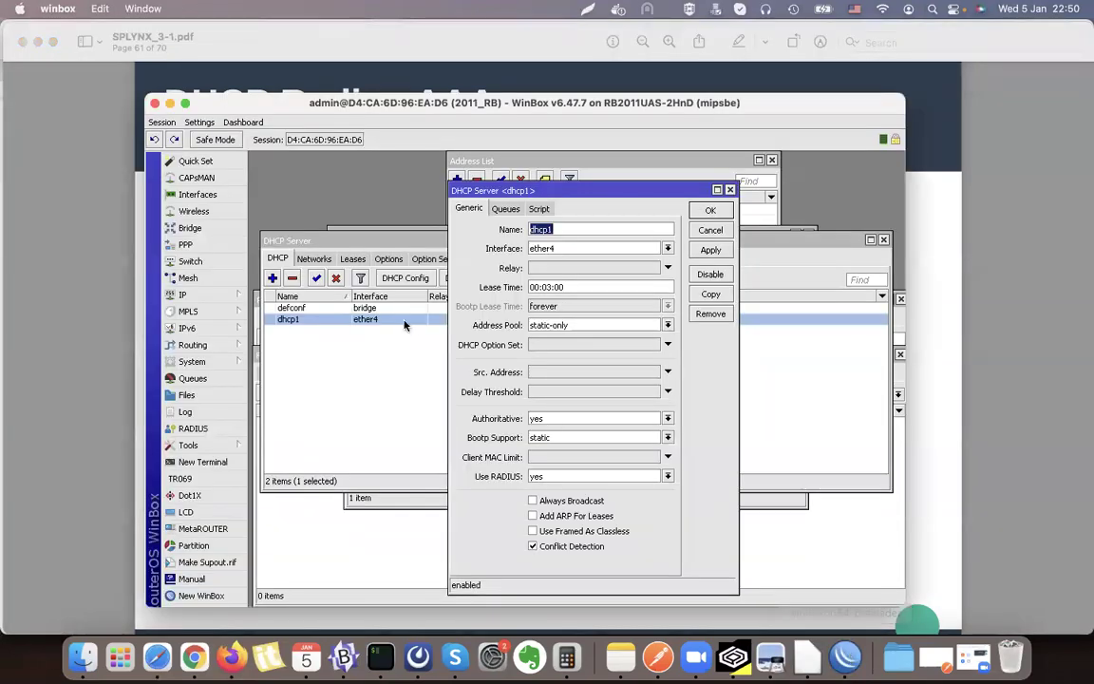
click(729, 190)
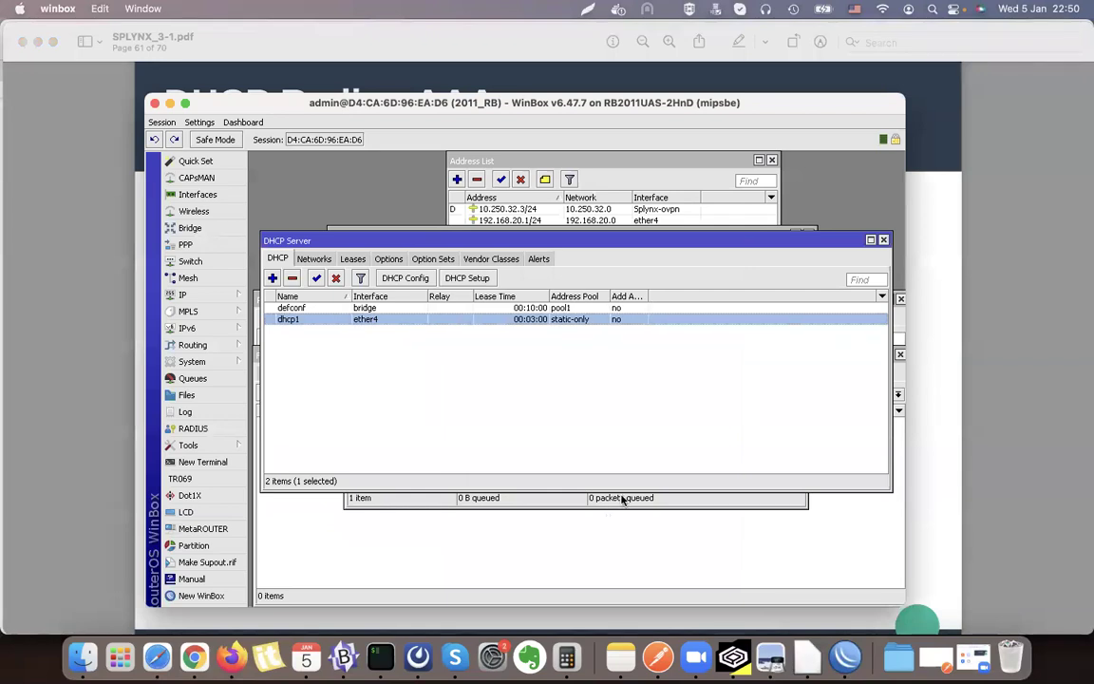
click(462, 503)
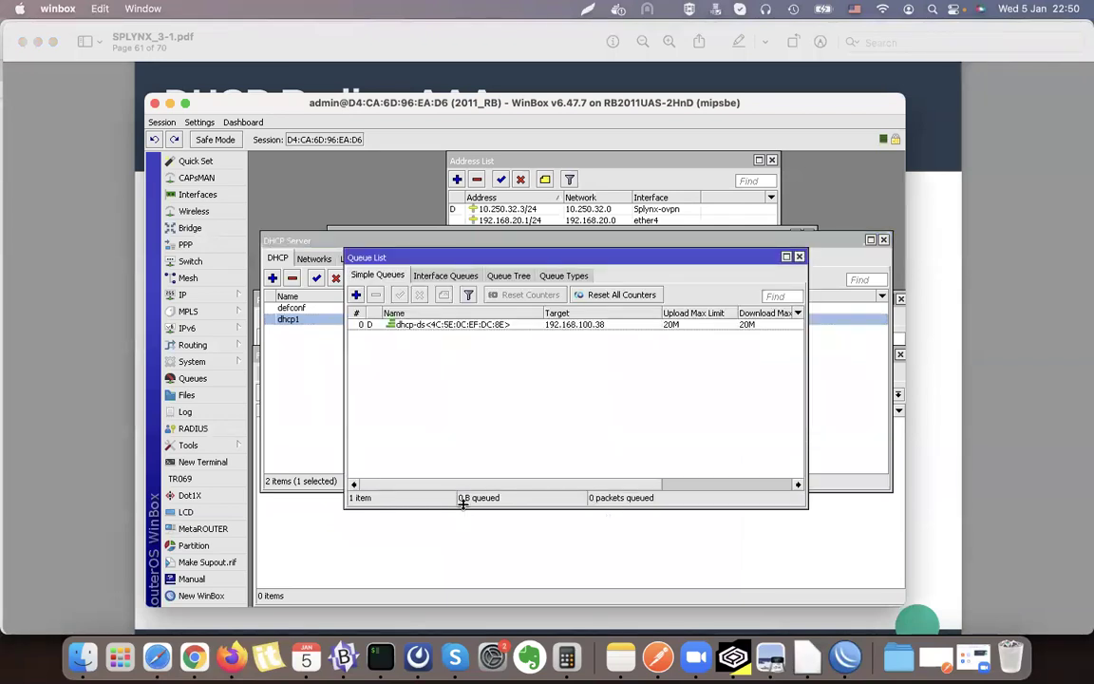
click(294, 380)
Open the DHCP server's global configuration, choose never for Store Leases On Disk, and close it without applying
click(181, 295)
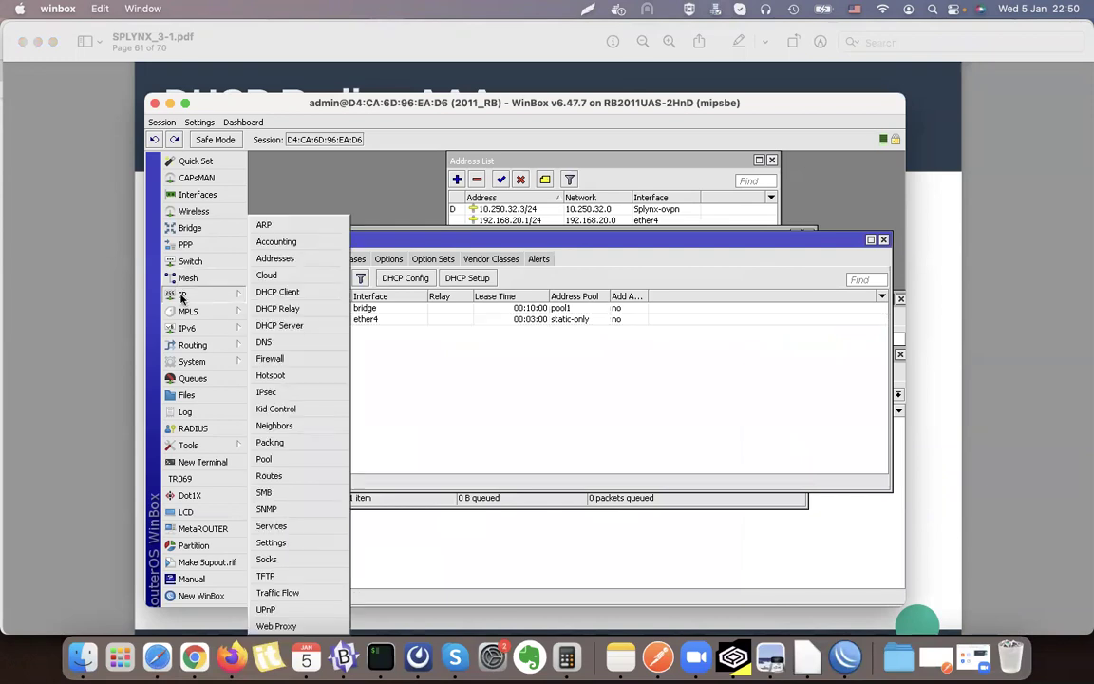
click(290, 325)
click(408, 276)
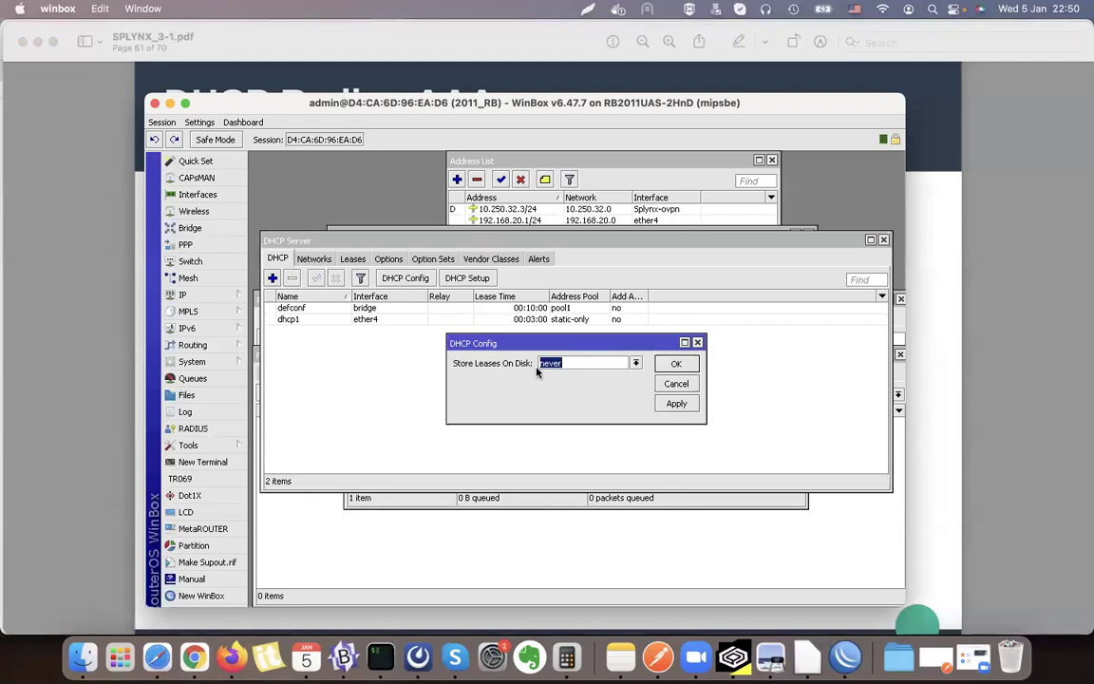
click(636, 364)
click(561, 386)
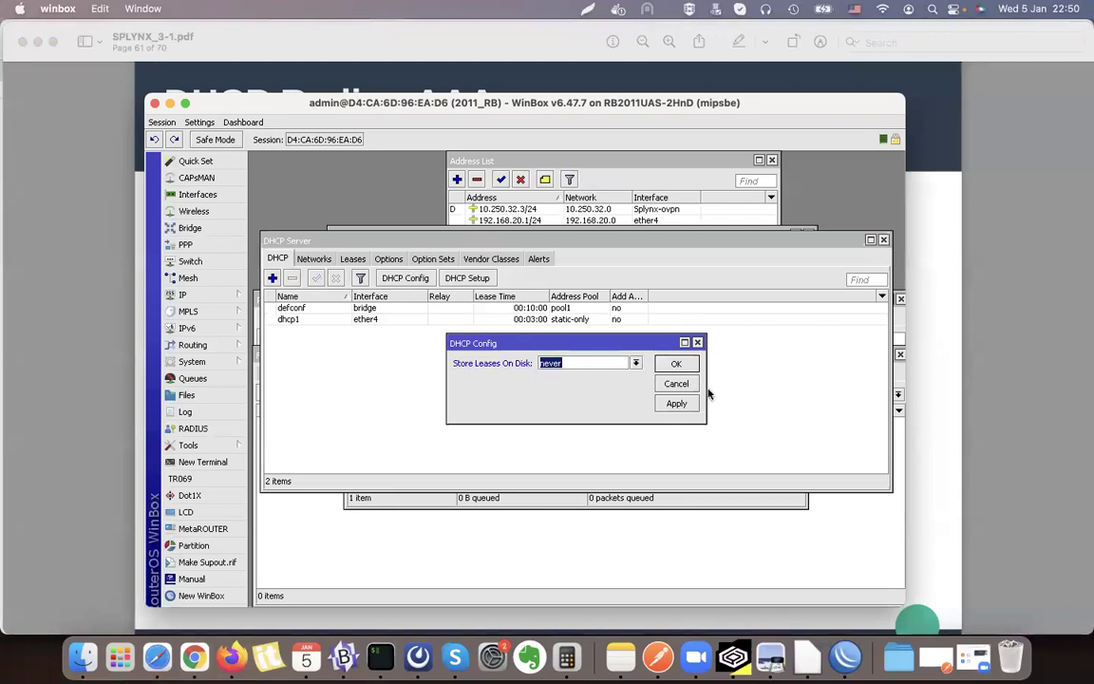
click(696, 342)
Reposition the DHCP Server window lower in the workspace, clear of the RADIUS and Address List windows
drag(600, 234, 607, 187)
click(547, 464)
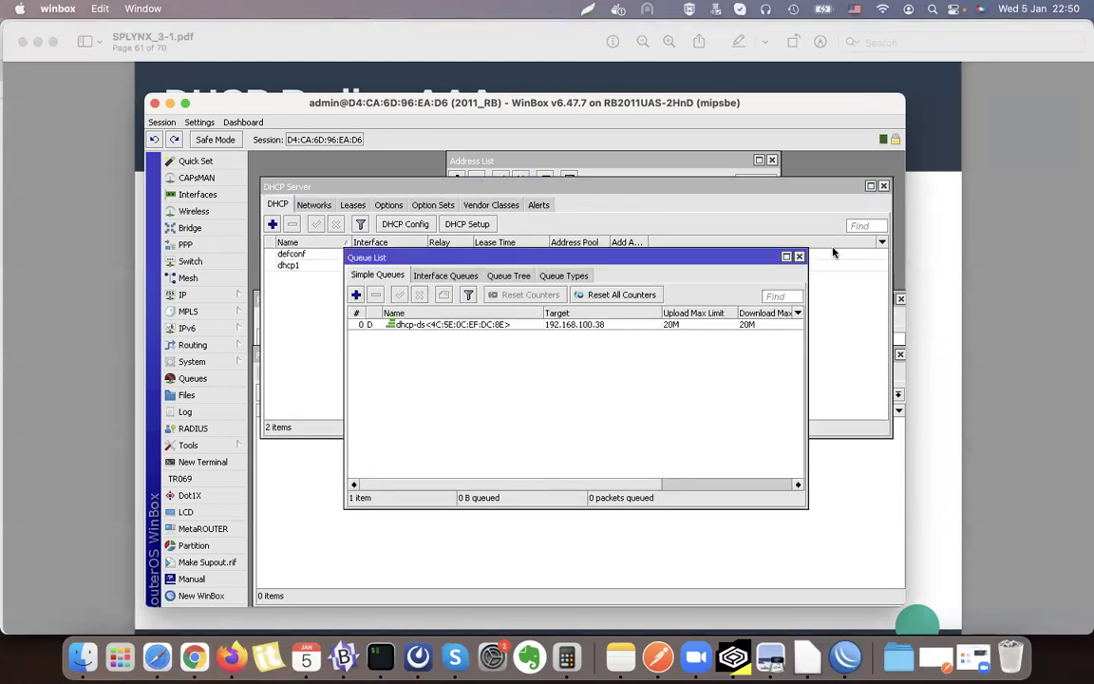
click(747, 187)
drag(746, 187, 745, 321)
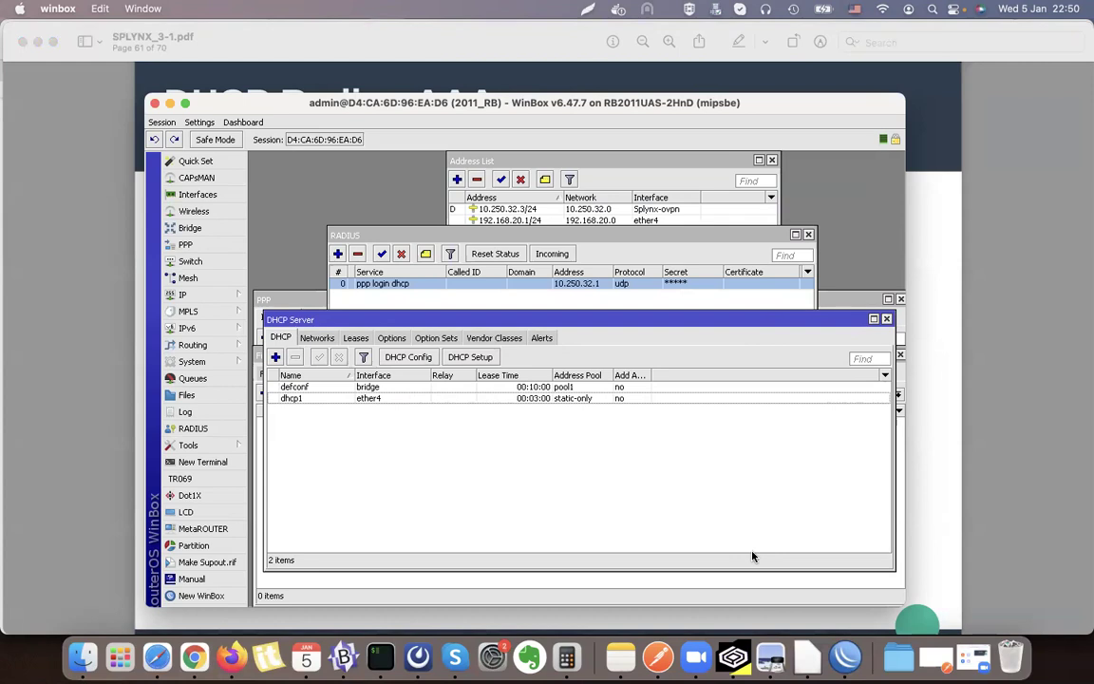
Switch to Safari, collapse the Networking section and open Splynx's Administration page with its logs
click(157, 656)
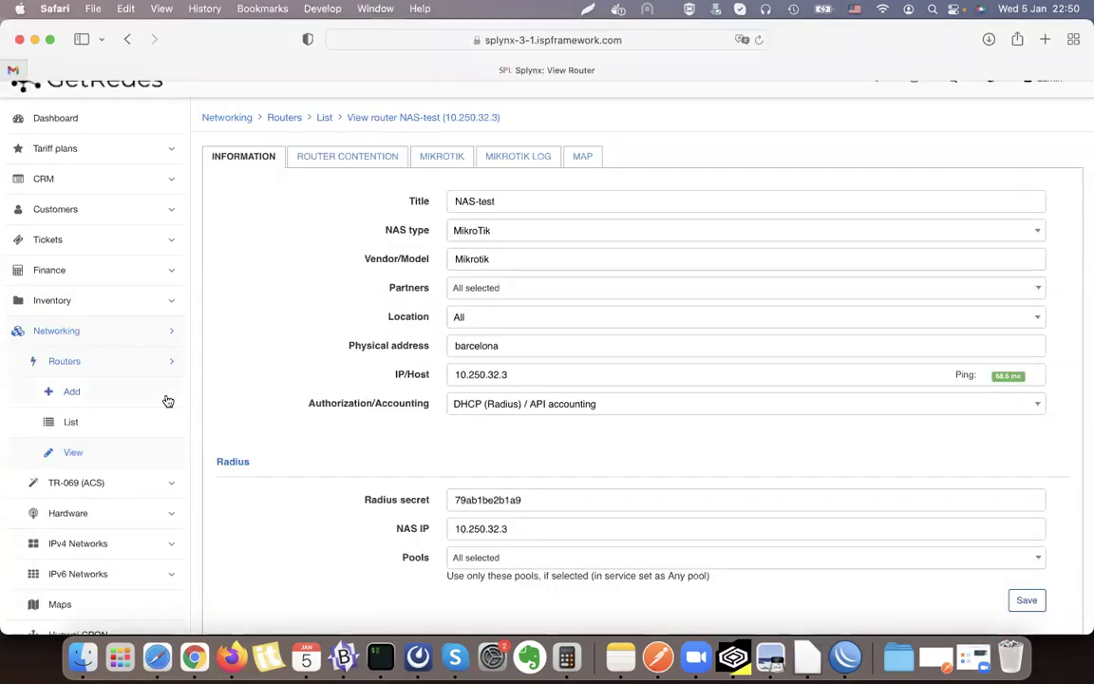
scroll(166, 401, down, 2)
click(123, 242)
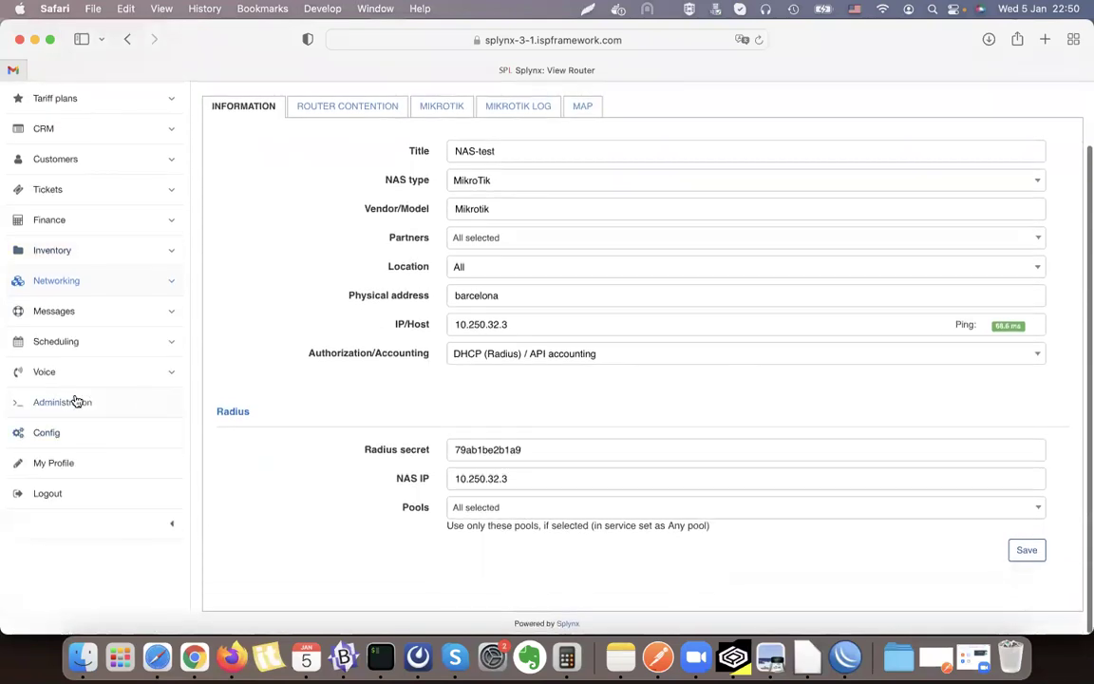
click(76, 401)
click(615, 337)
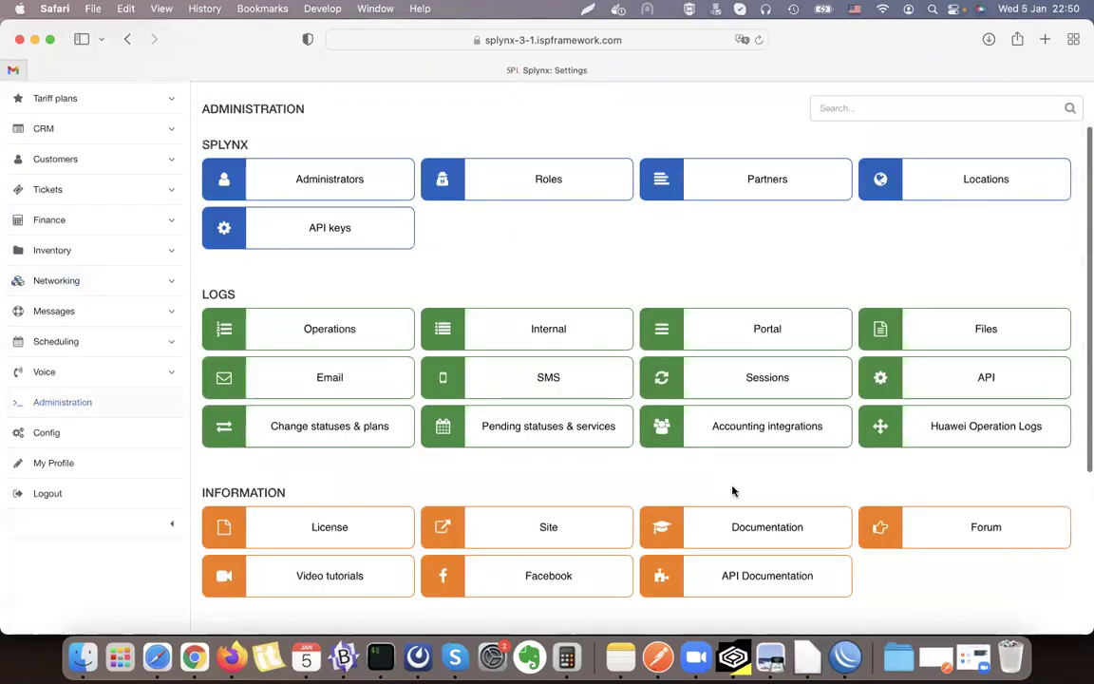
Open the Files logs in Administration and view the radius/short log file
click(1006, 411)
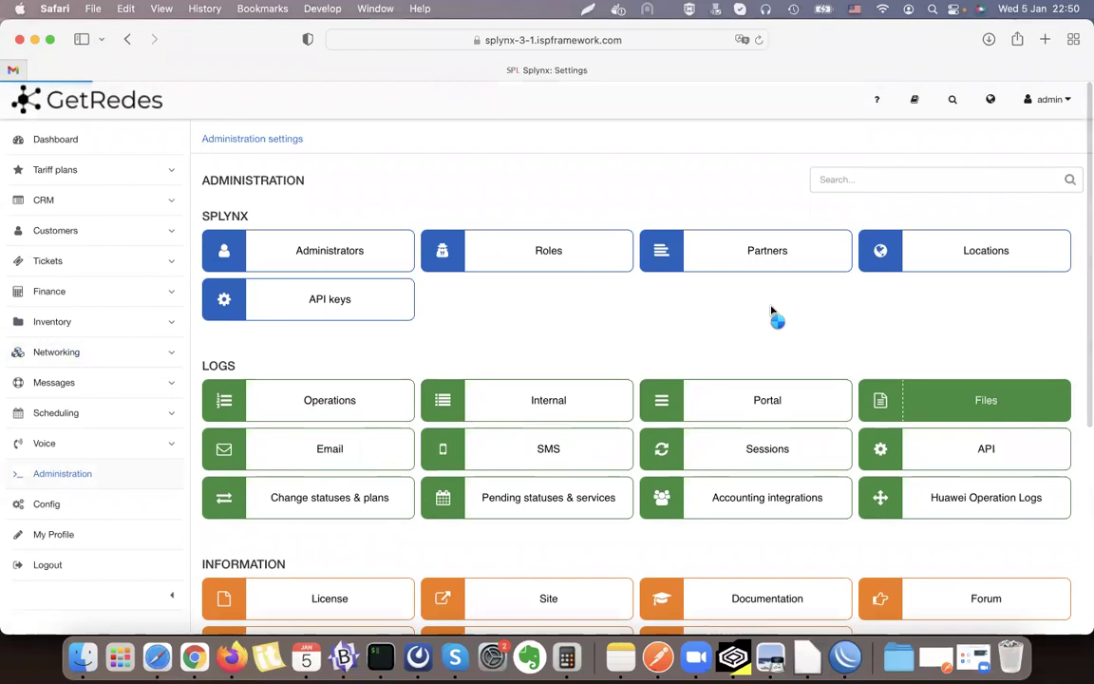
scroll(771, 310, down, 5)
scroll(771, 311, down, 20)
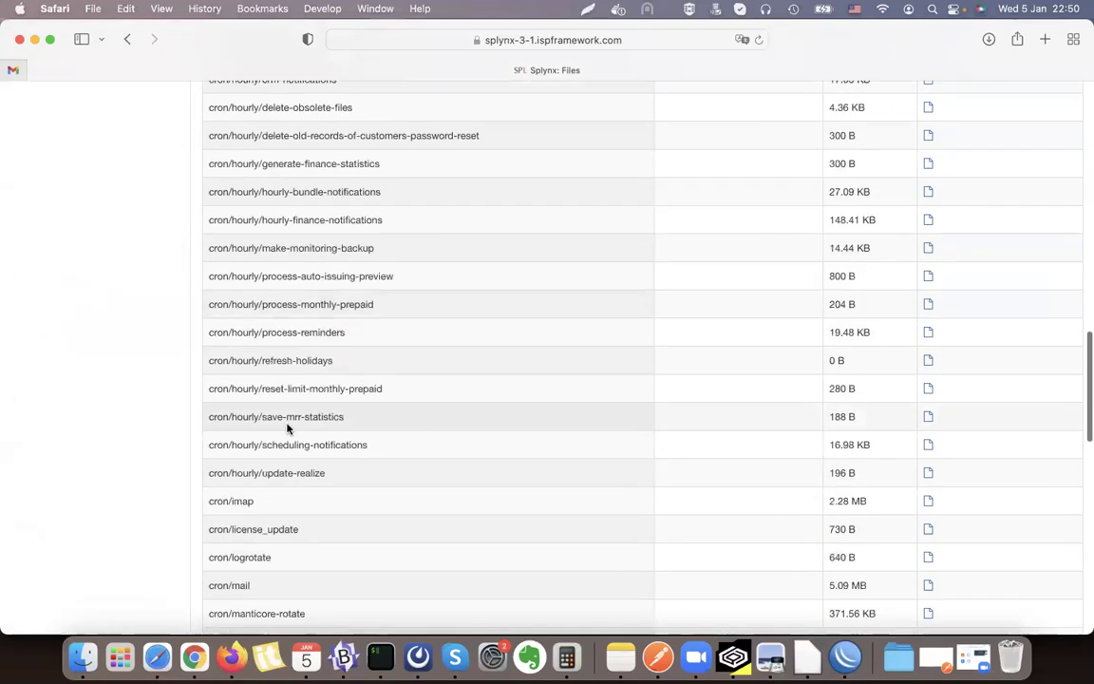
triple_click(219, 485)
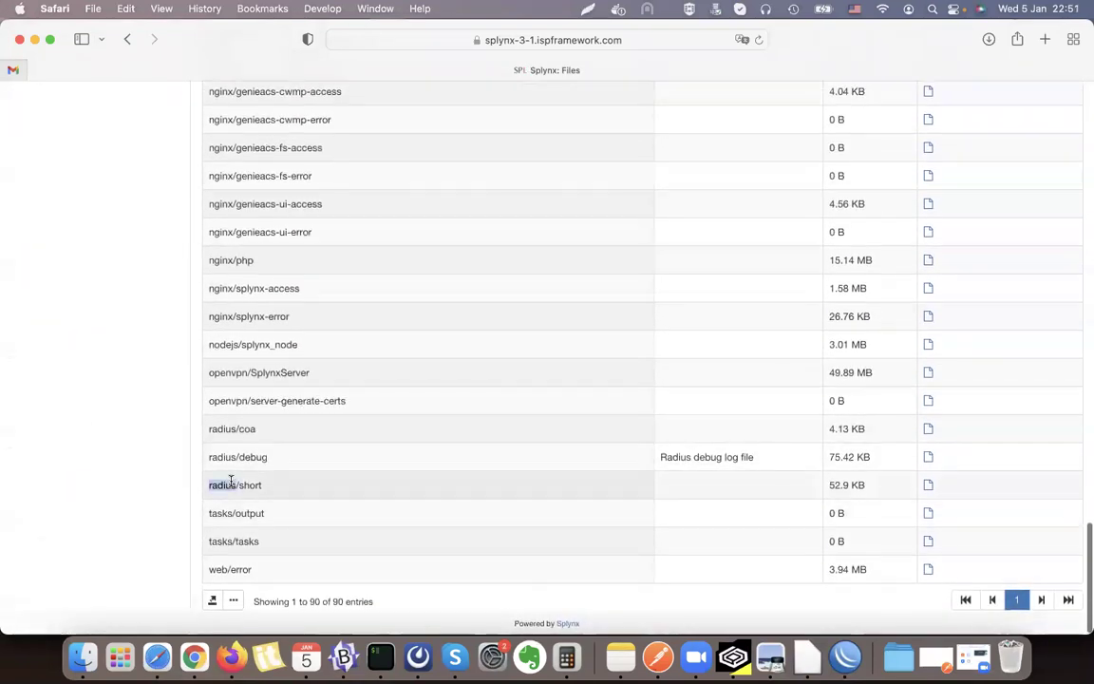
click(934, 489)
Highlight the latest ppp1 reject entries and the dhcp2 Accept and Log in lines, and close the short log
drag(357, 438, 936, 451)
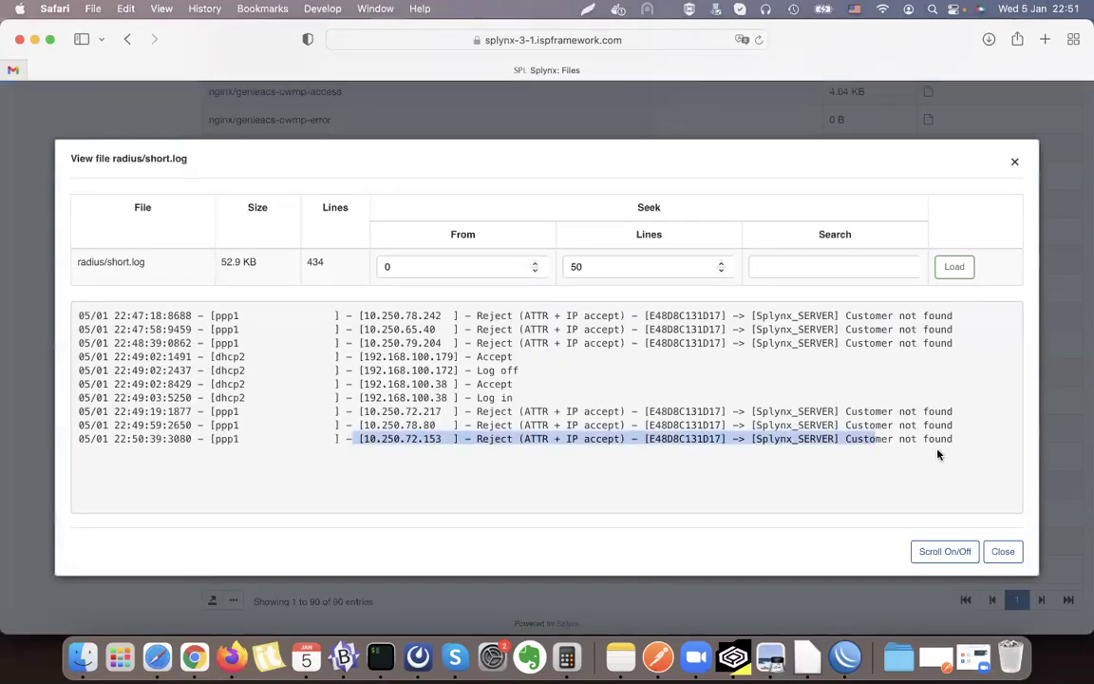
drag(724, 424, 360, 425)
double_click(397, 425)
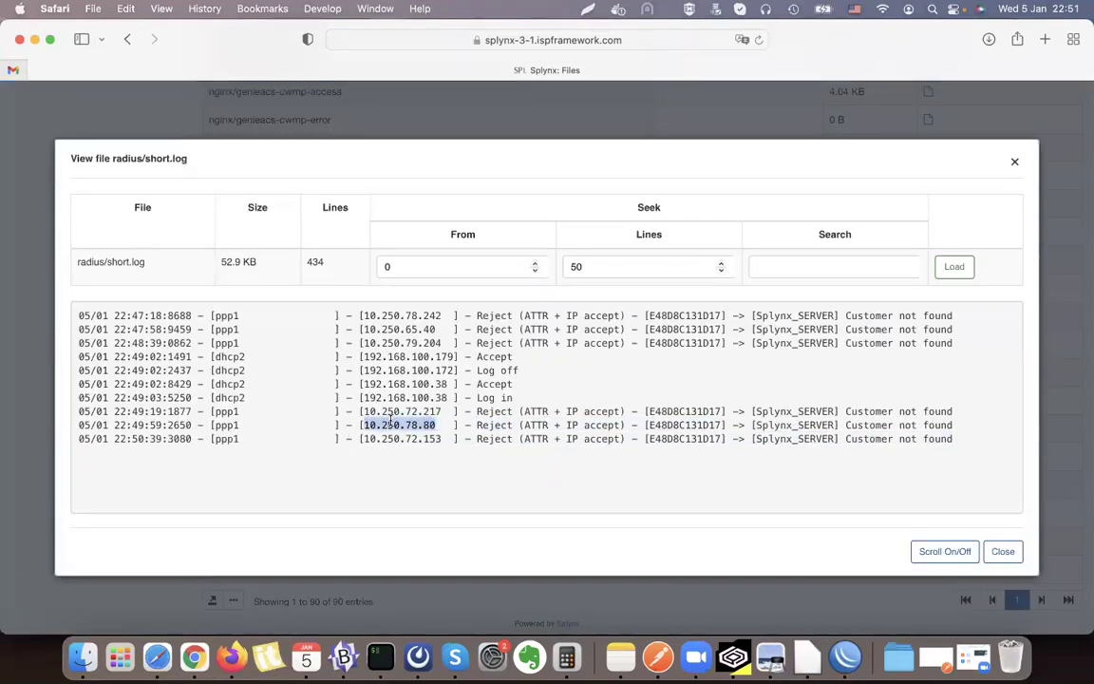
drag(512, 397, 295, 383)
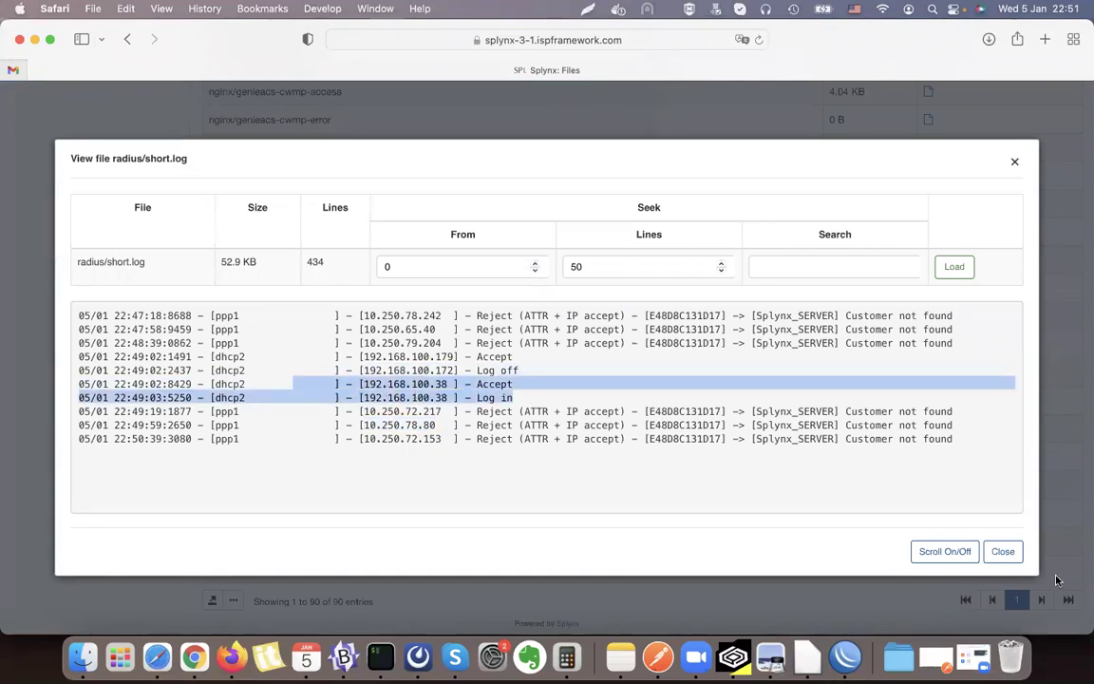
click(1003, 551)
View the radius/debug log, highlight its latest error IP and accounting lines, and close it
double_click(243, 457)
click(929, 458)
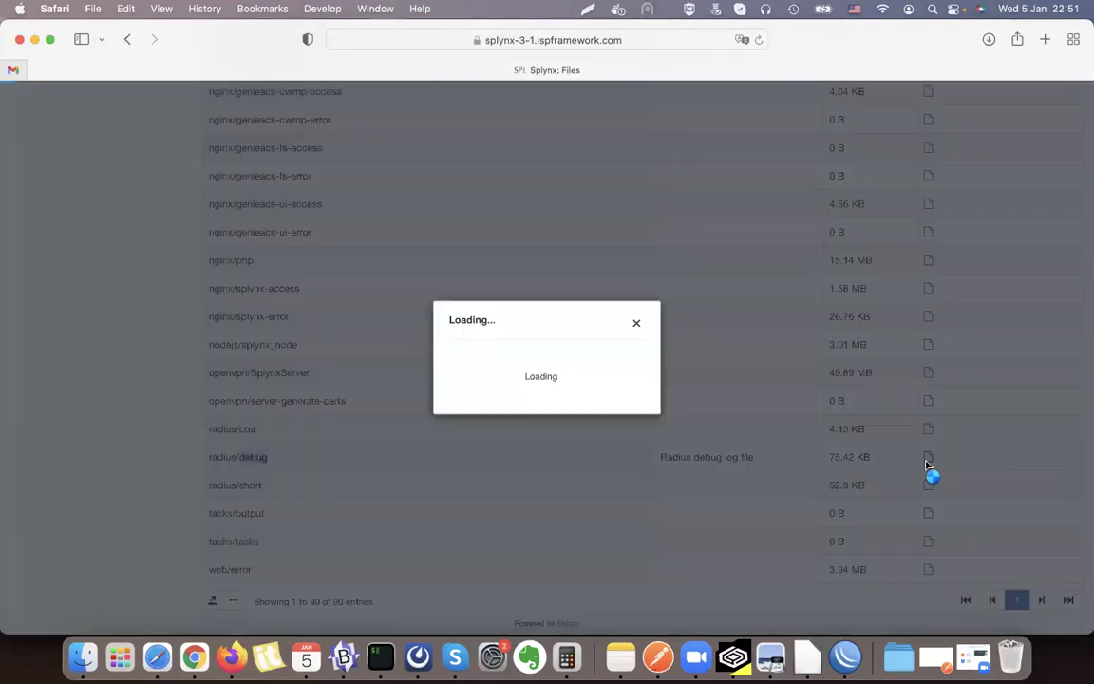
scroll(546, 433, down, 1)
drag(386, 436, 97, 360)
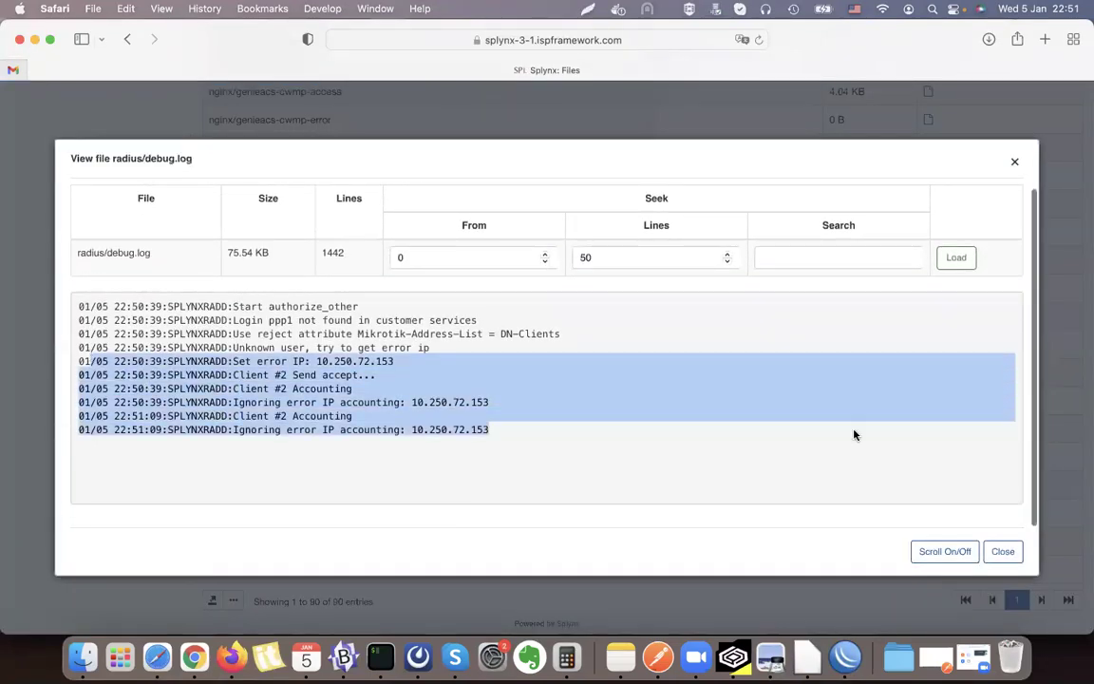
click(1003, 551)
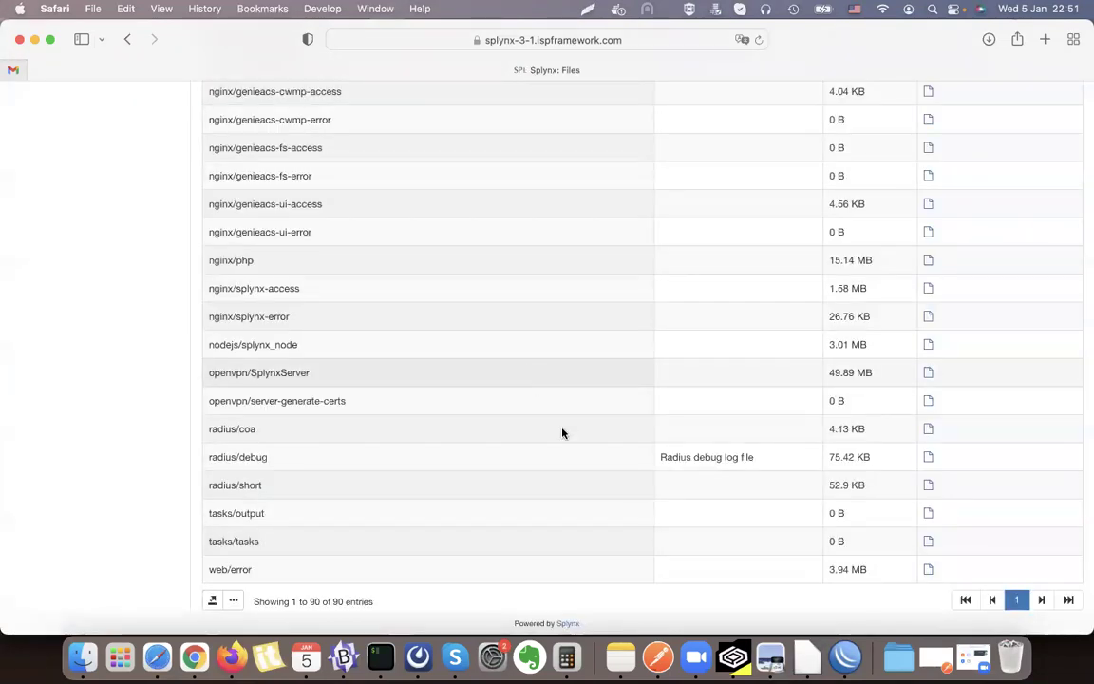
View the radius/coa log, highlight its last three disconnect commands one by one, and close it
triple_click(223, 429)
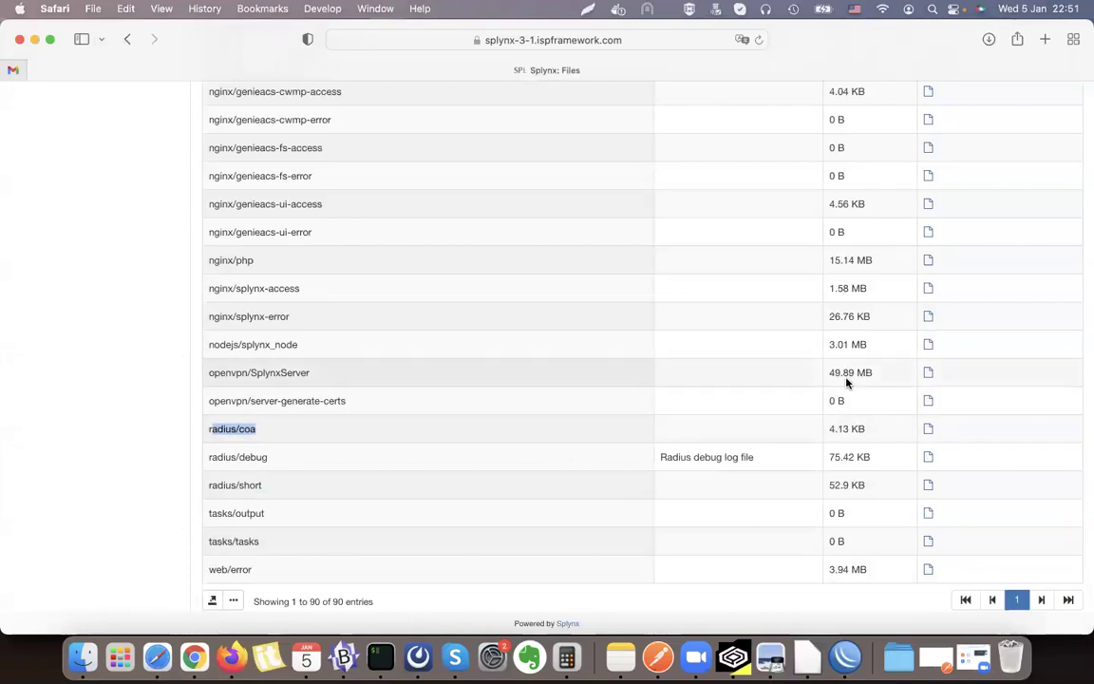
click(929, 429)
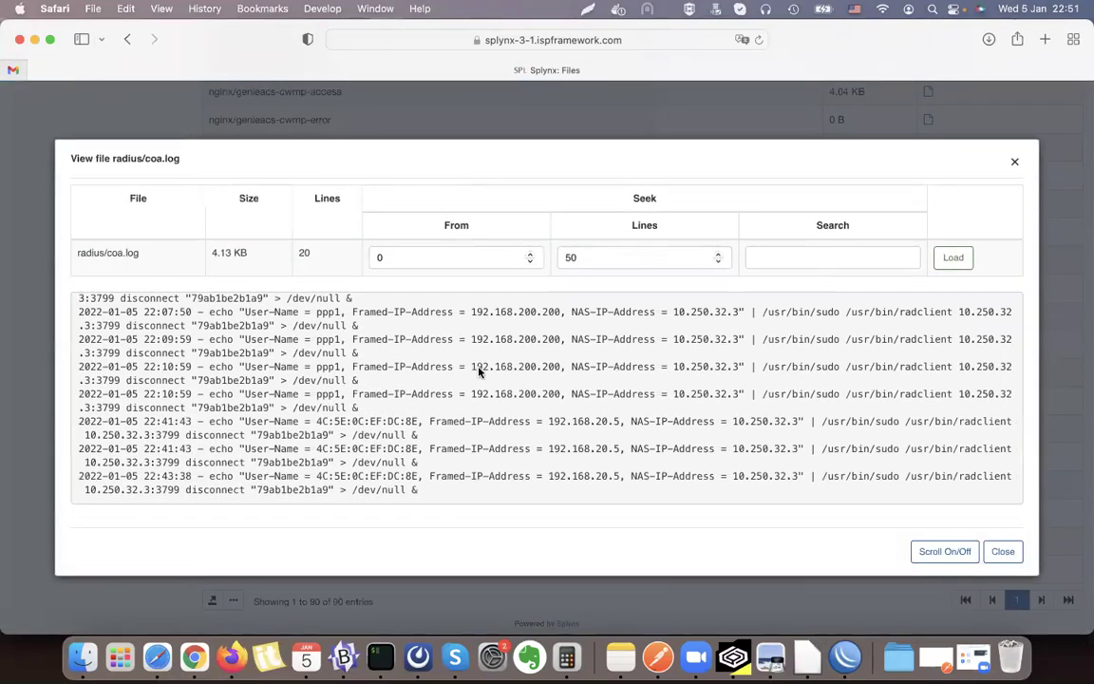
drag(427, 497, 61, 478)
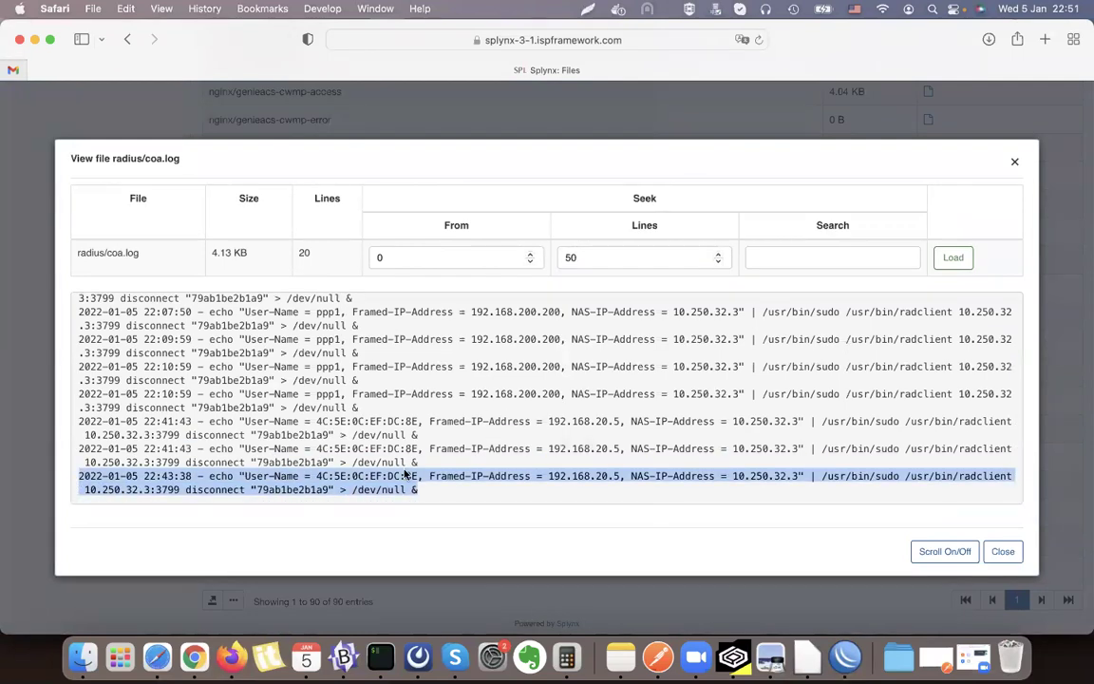
drag(440, 461, 79, 449)
drag(419, 434, 79, 411)
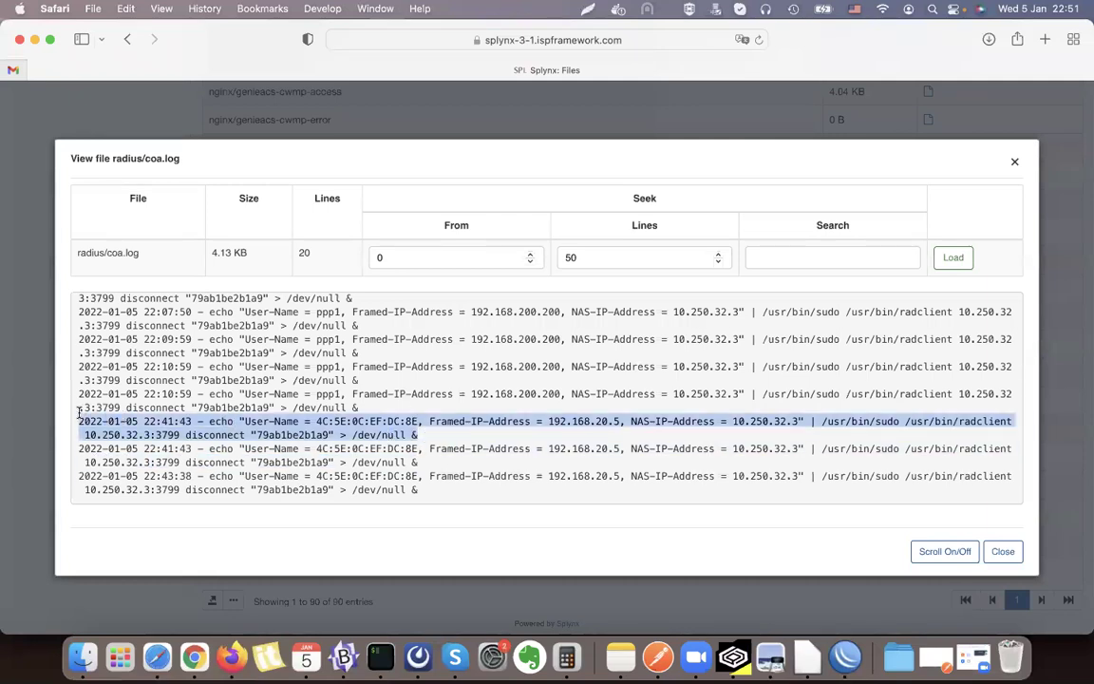
click(1002, 551)
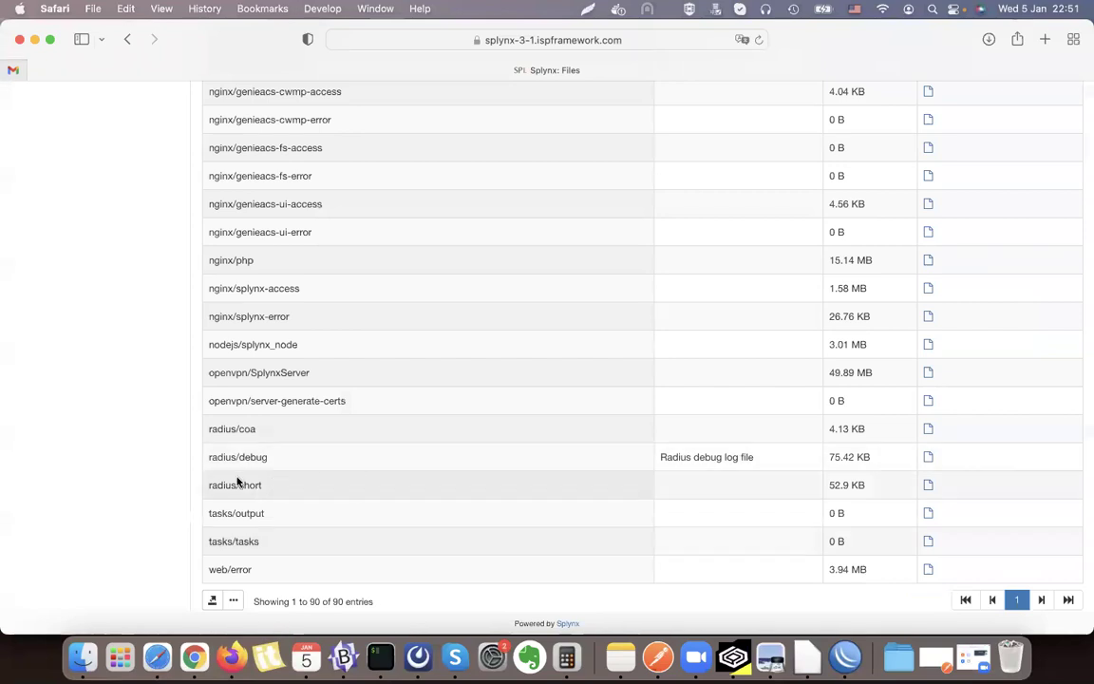
Open the Radius extended configuration and turn off Debug under Debug / Logs
scroll(239, 460, up, 20)
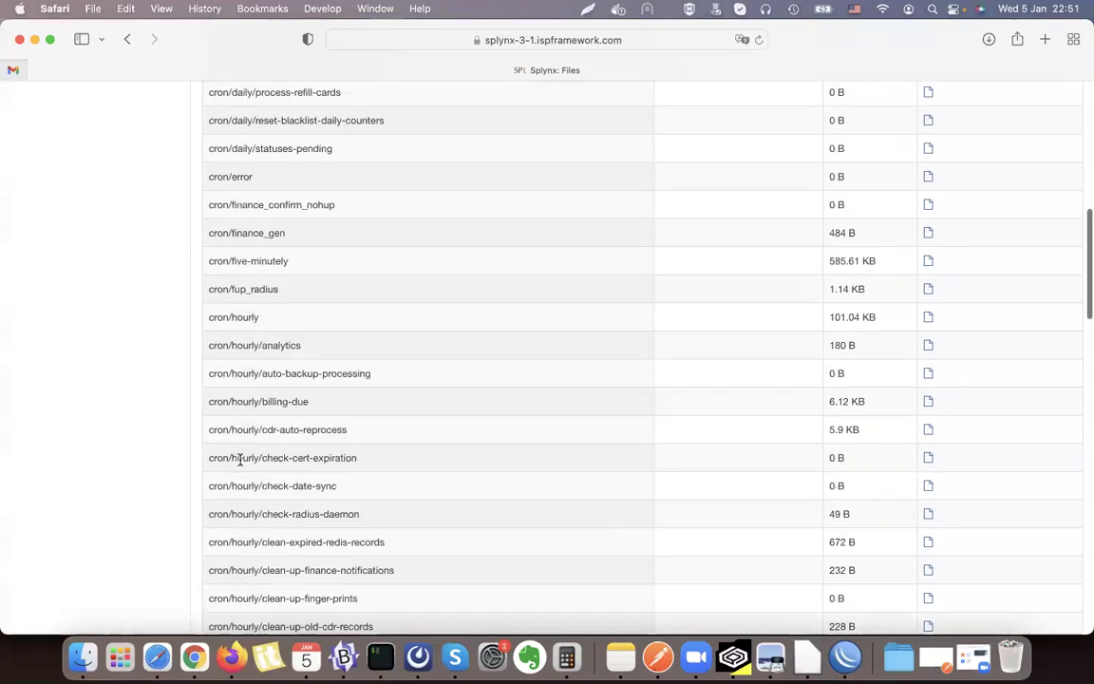
click(66, 506)
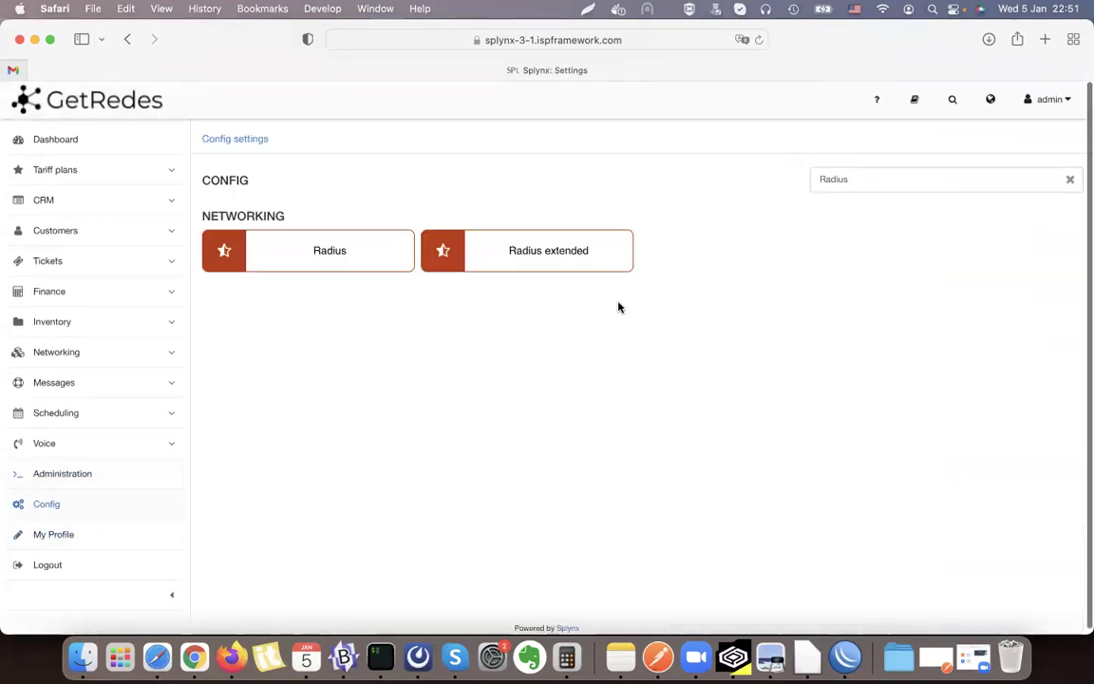
click(581, 264)
scroll(881, 320, down, 3)
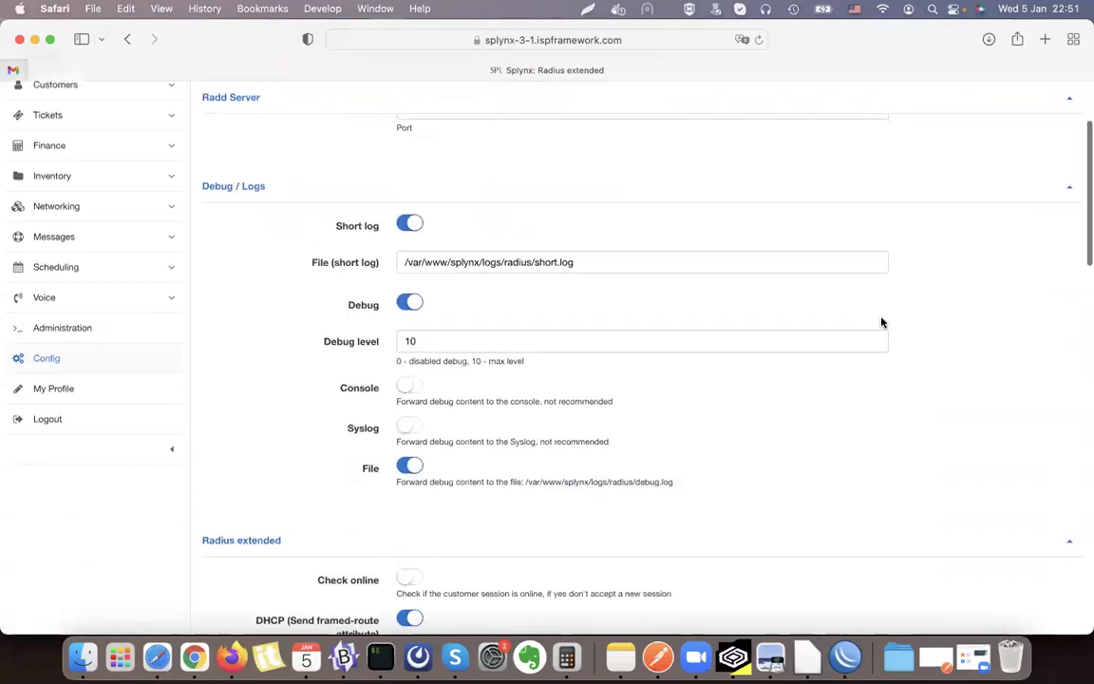
click(403, 306)
Save the Radius extended settings and restart the radius server, confirming the reload
scroll(1008, 416, down, 5)
scroll(1009, 416, down, 10)
click(870, 438)
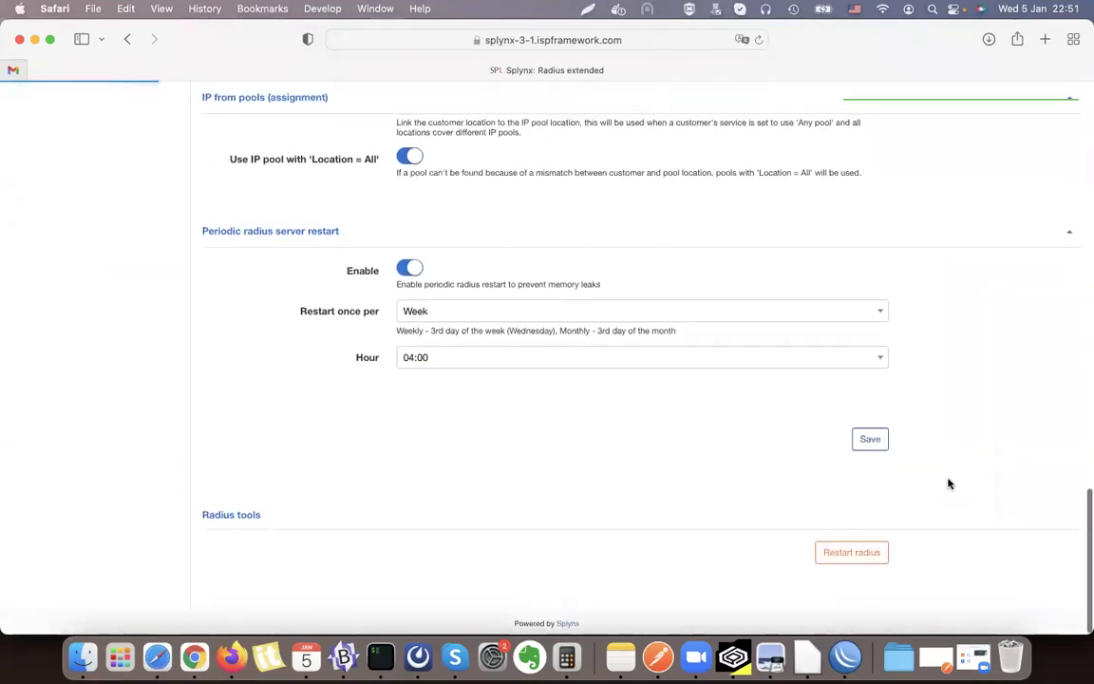
click(860, 553)
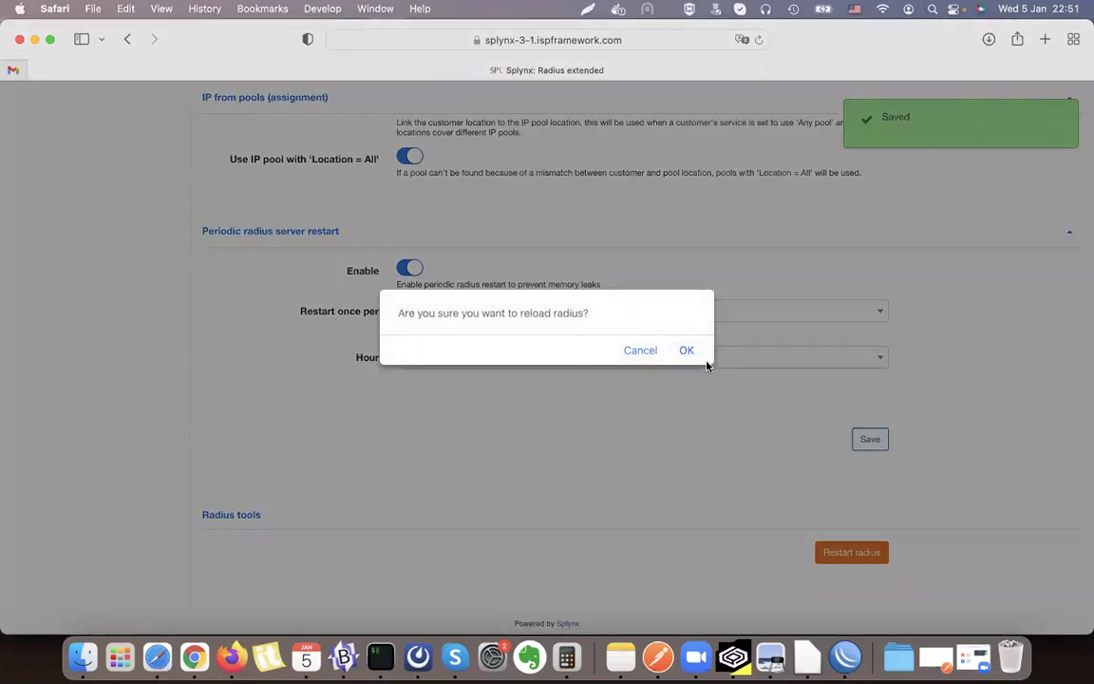
click(687, 351)
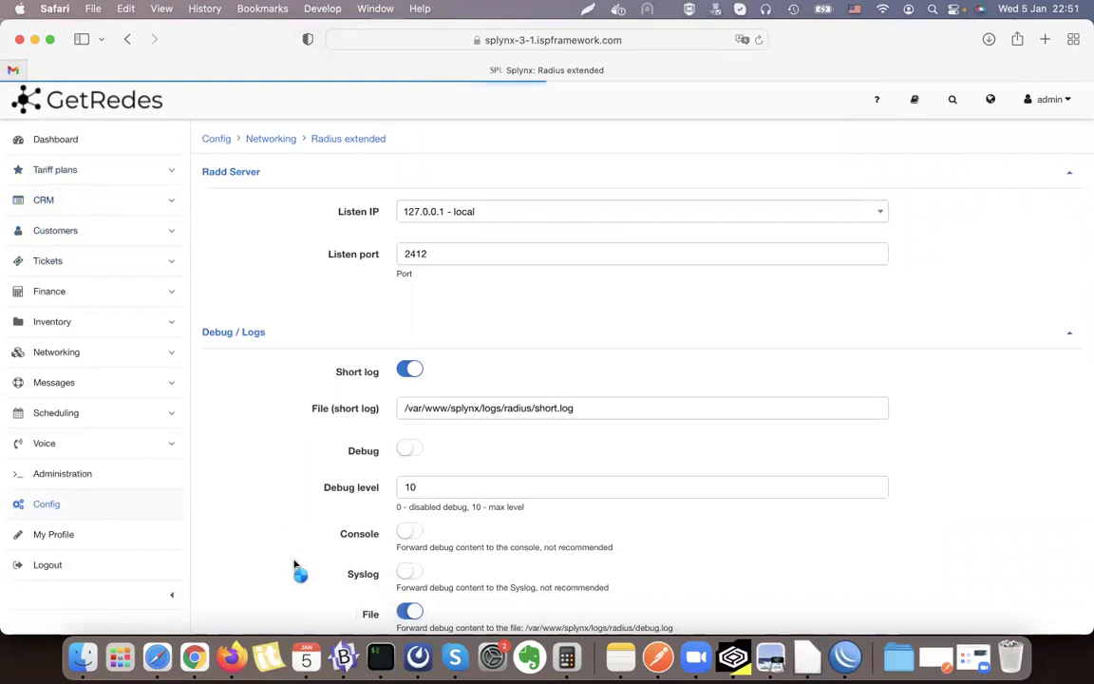
Reopen the Files logs in Administration, and switch to iTerm2 to stop the running FreeRADIUS debug process
click(62, 482)
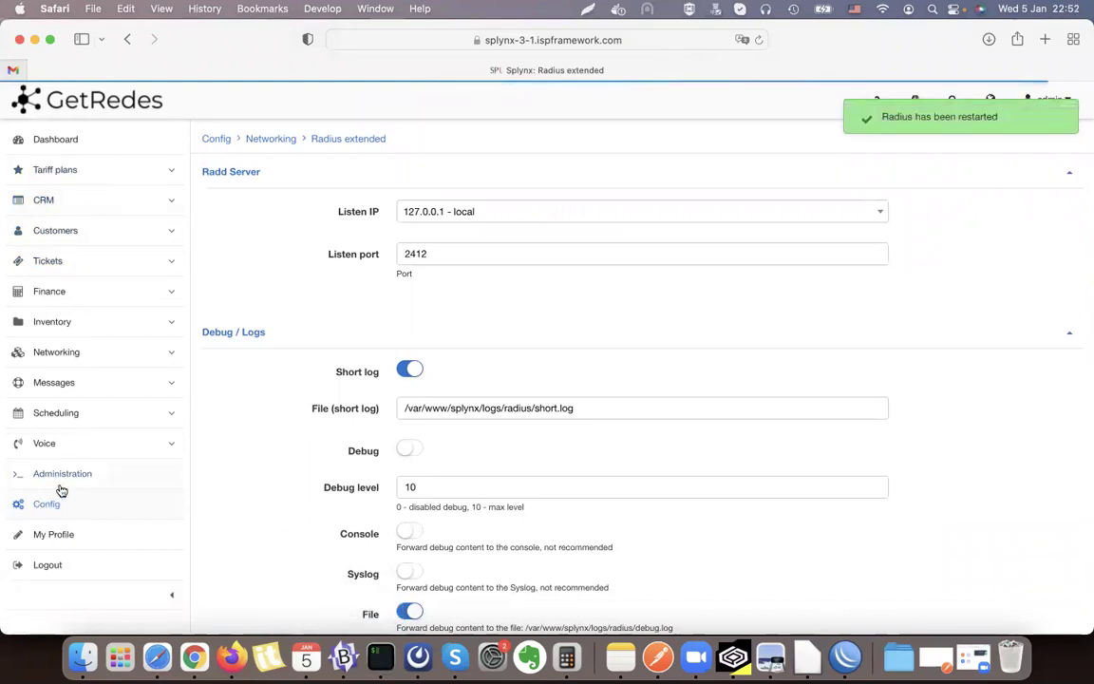
click(995, 397)
click(381, 656)
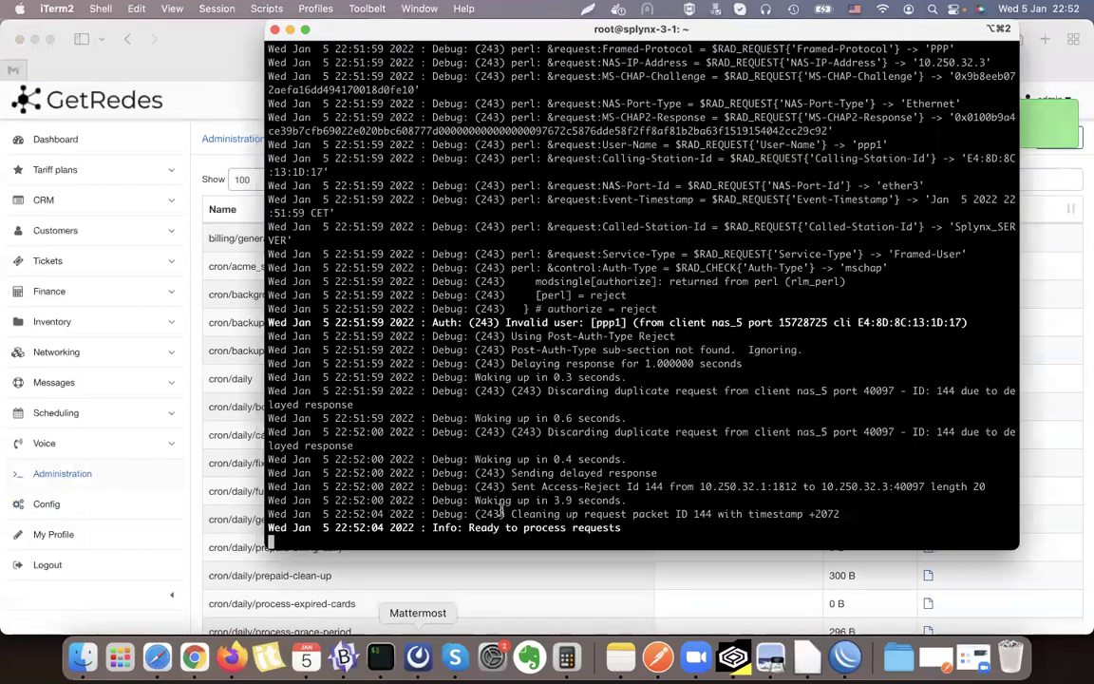
key(ctrl+c)
key(Up)
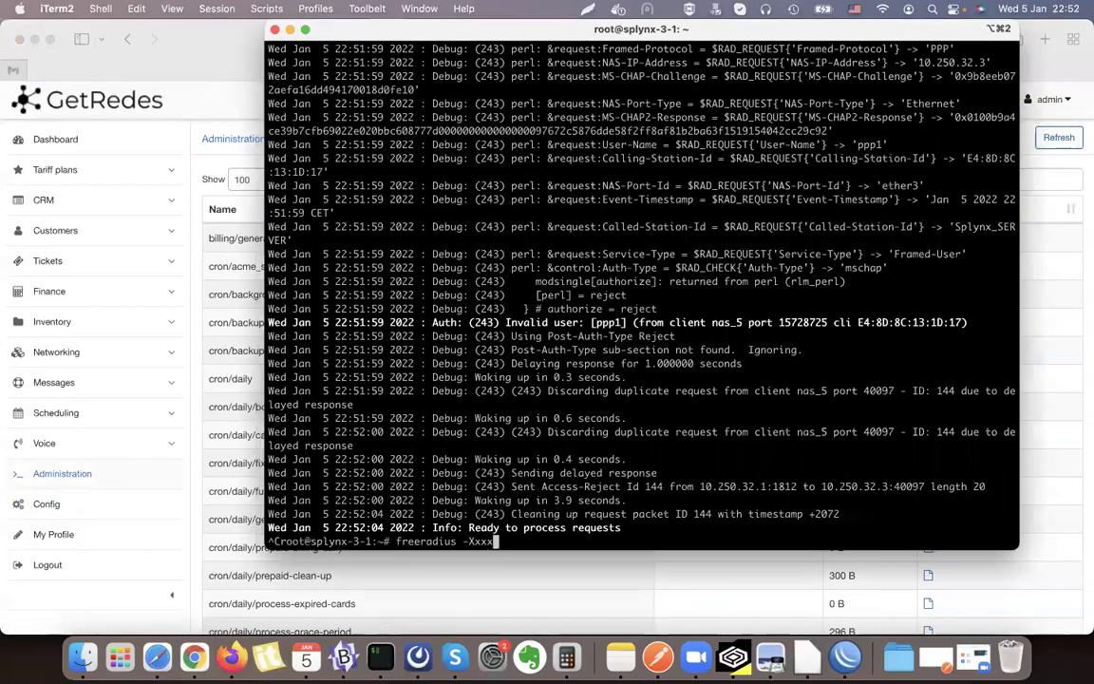
key(Down)
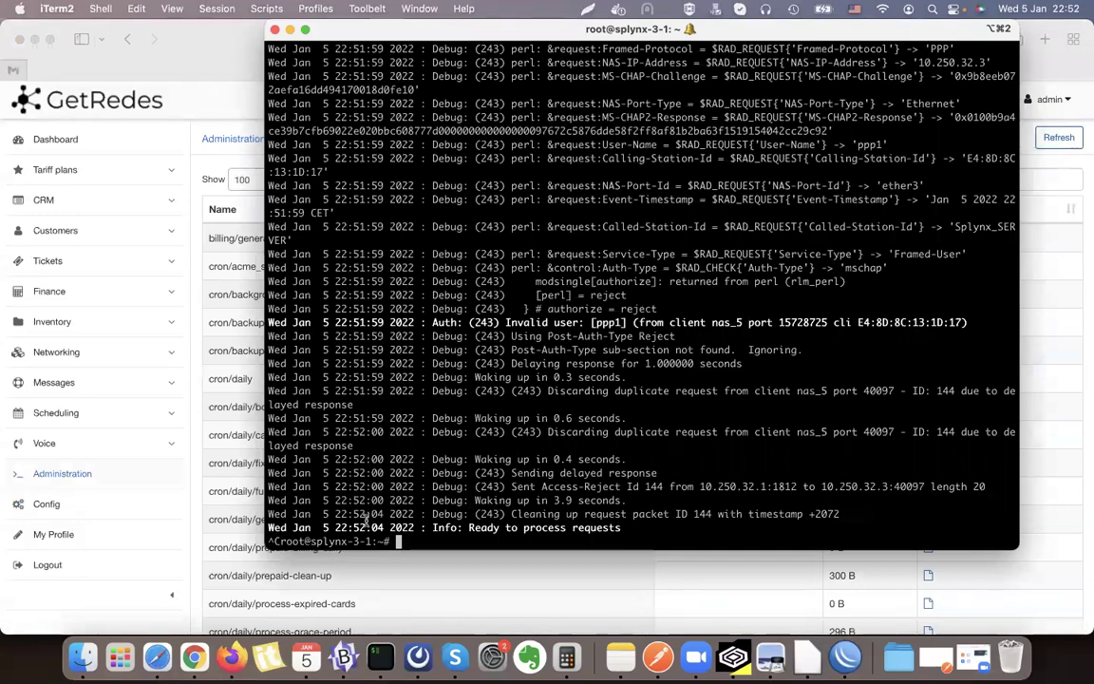
Run the command service freeradius in the terminal without an action argument
text(service )
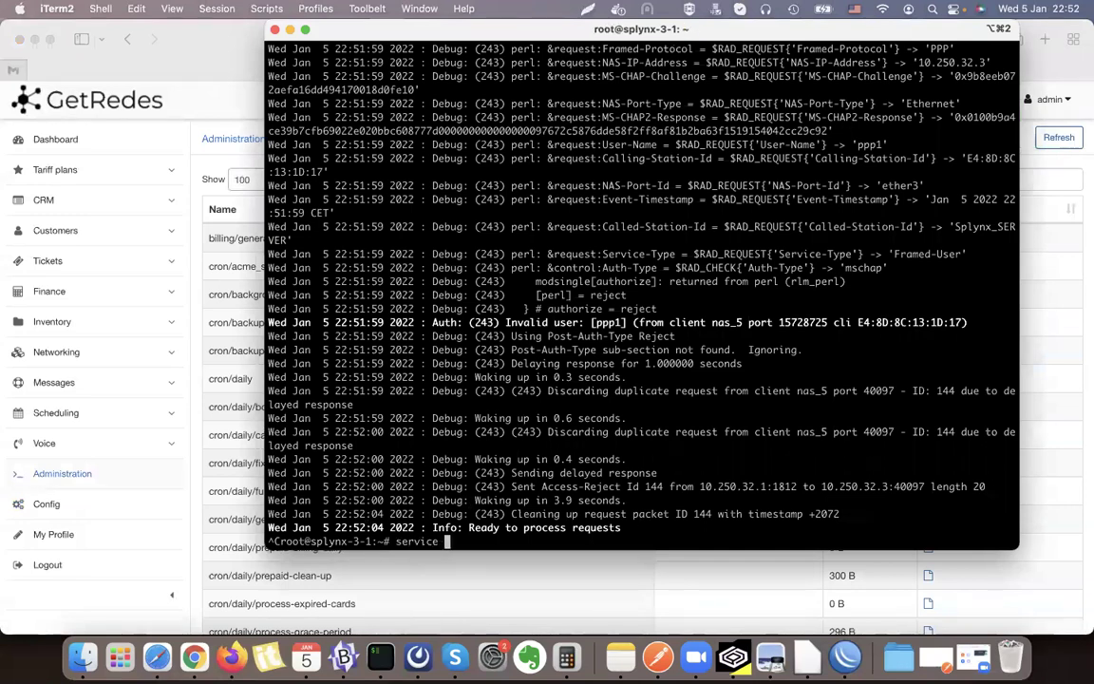
text(freeradius)
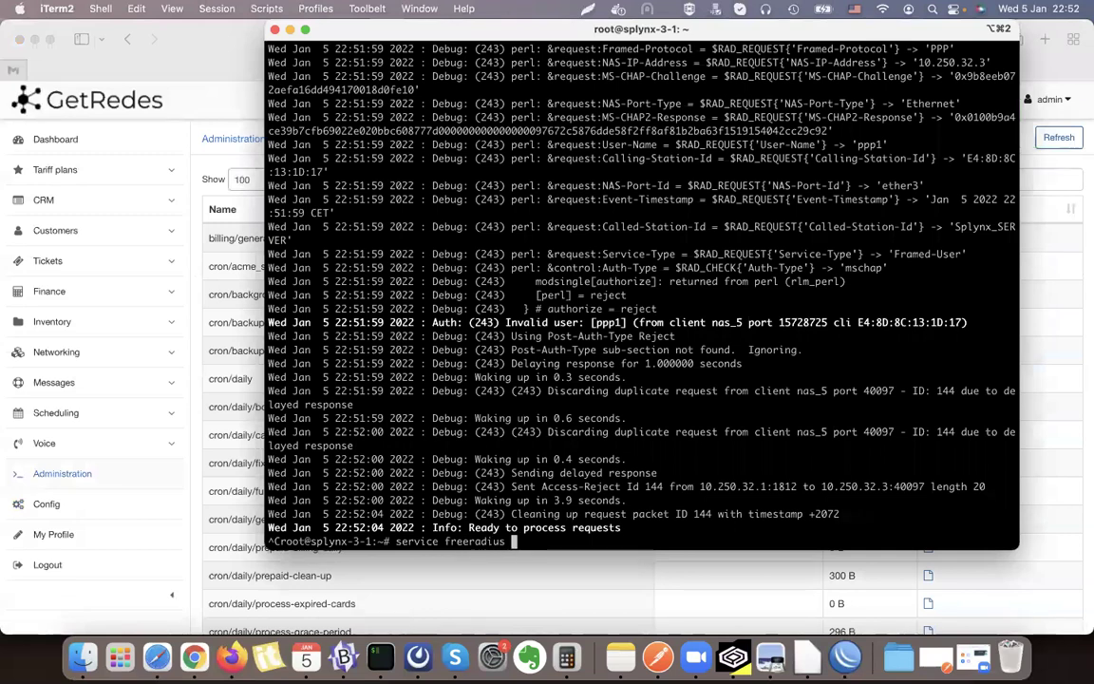
key(Return)
Run the command service splynx_radd without an action argument and highlight it in the terminal
text(servie sp)
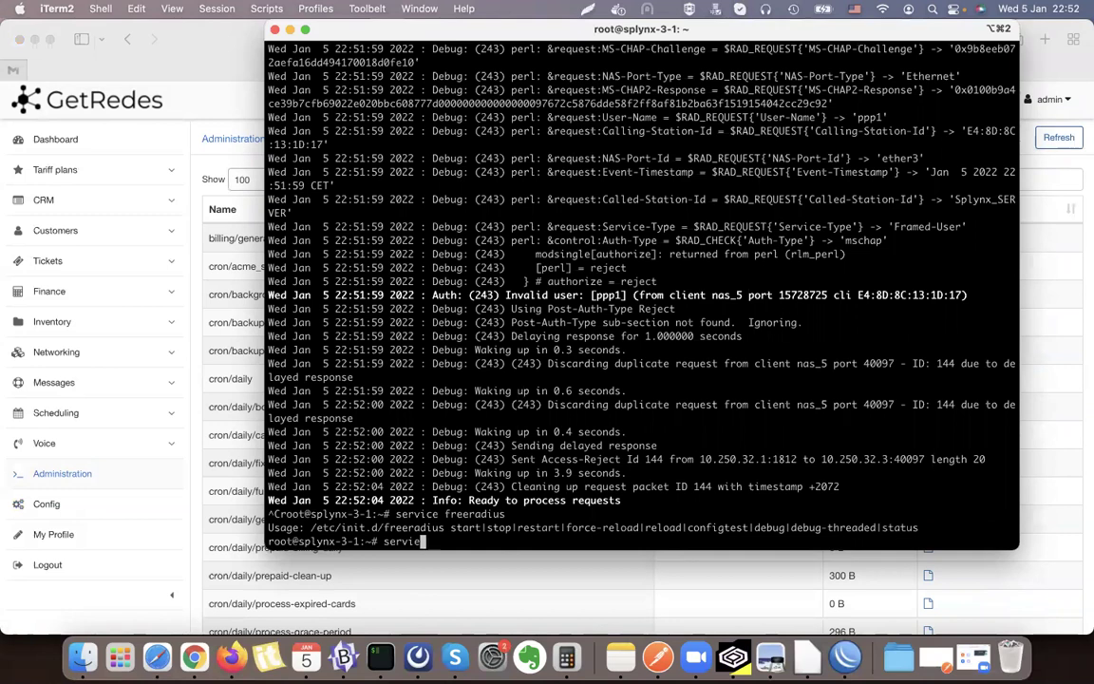
key(BackSpace)
text(p)
text(plynx_radd)
key(Return)
drag(497, 514, 389, 516)
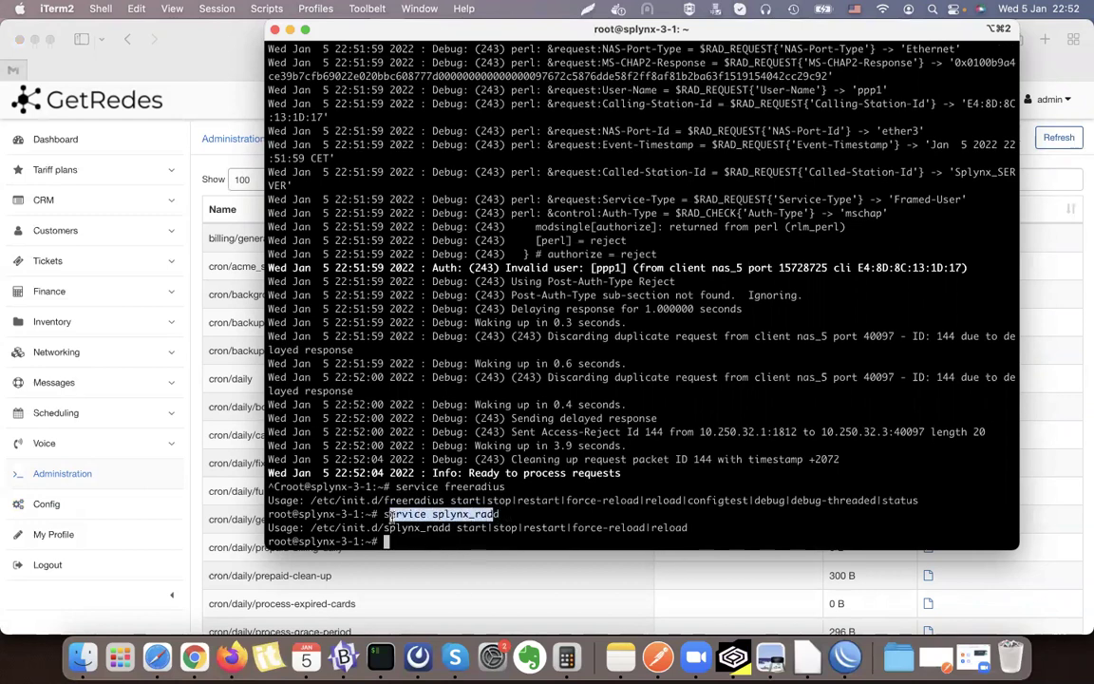
Bring the radius log names at the end of the Files list into view and move the terminal window clear of them
scroll(344, 579, down, 10)
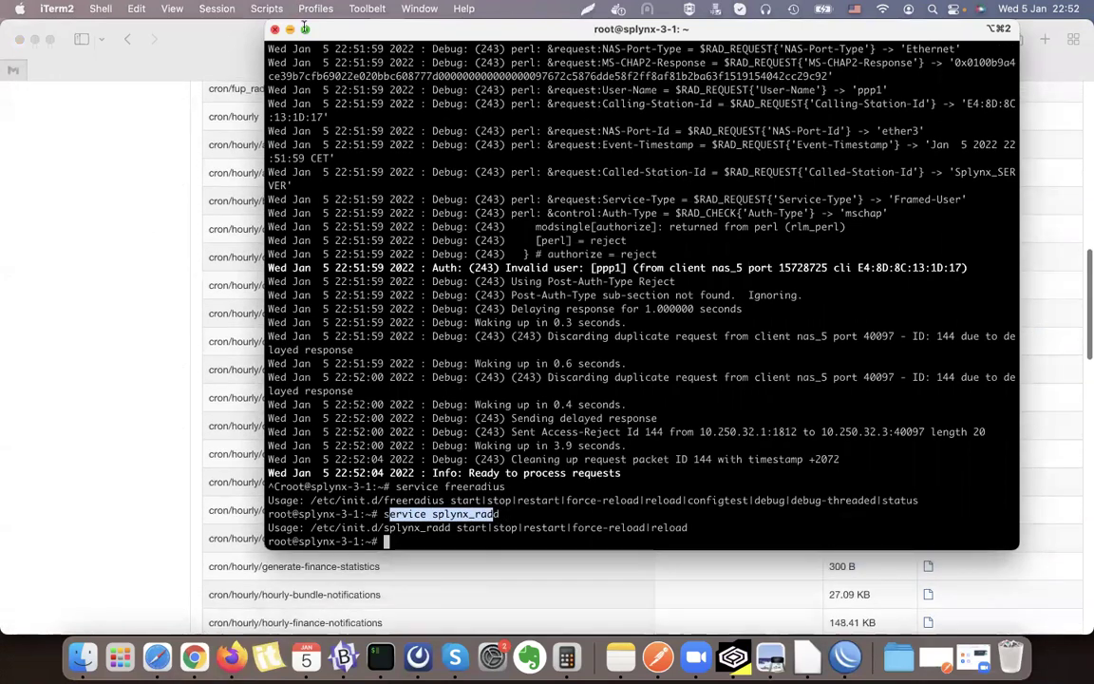
scroll(216, 472, down, 10)
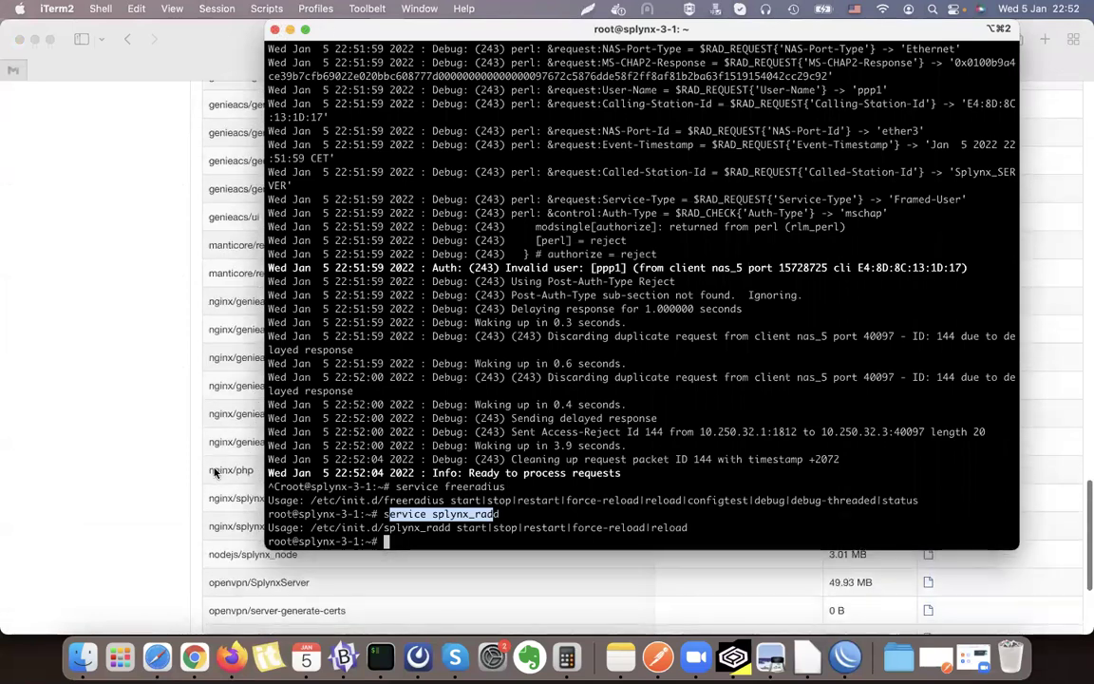
scroll(216, 471, down, 10)
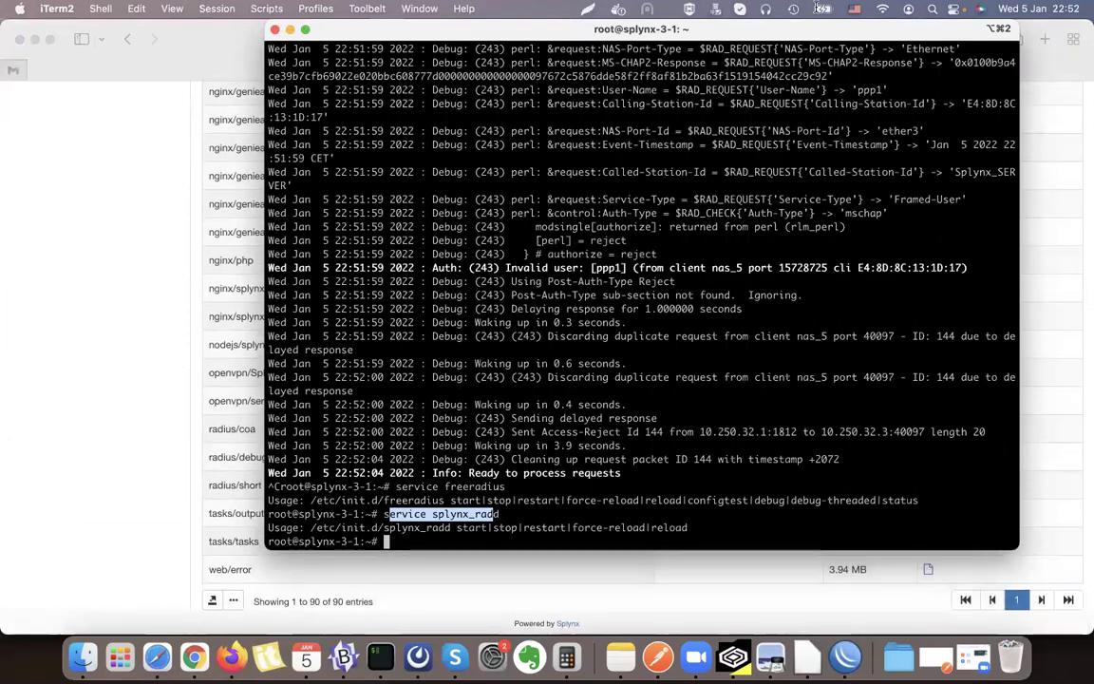
drag(881, 28, 943, 27)
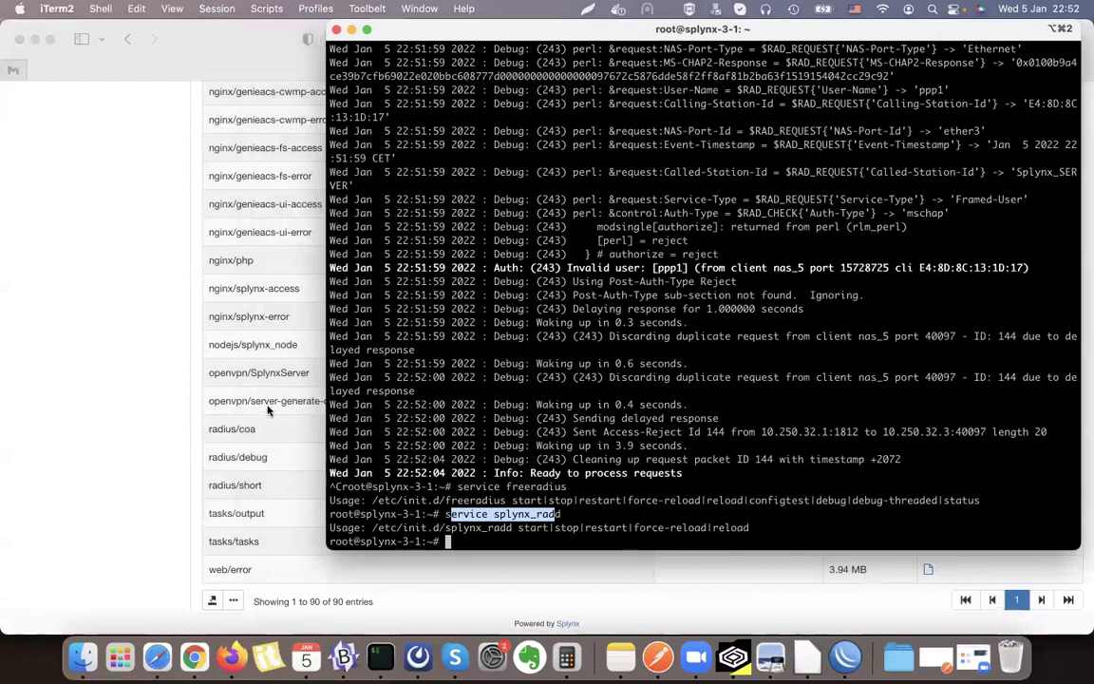
Highlight the splynx_radd and freeradius service commands in the terminal output
mouse_move(562, 513)
mouse_down()
mouse_move(445, 513)
mouse_move(562, 514)
mouse_up()
click(436, 513)
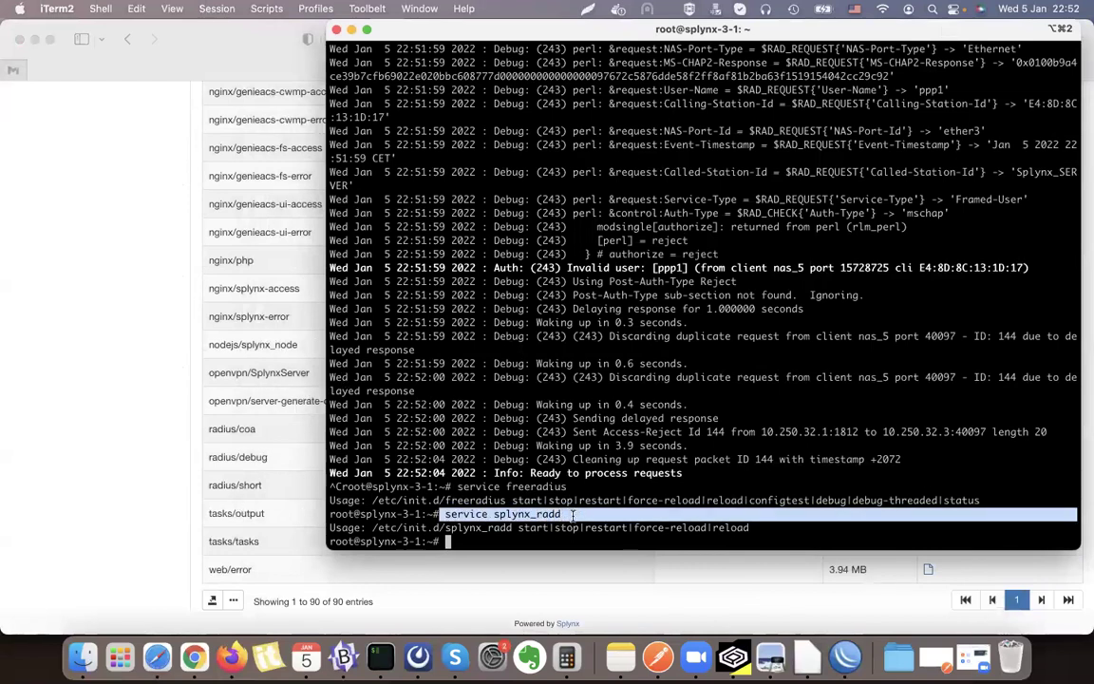
click(529, 511)
drag(455, 486, 567, 486)
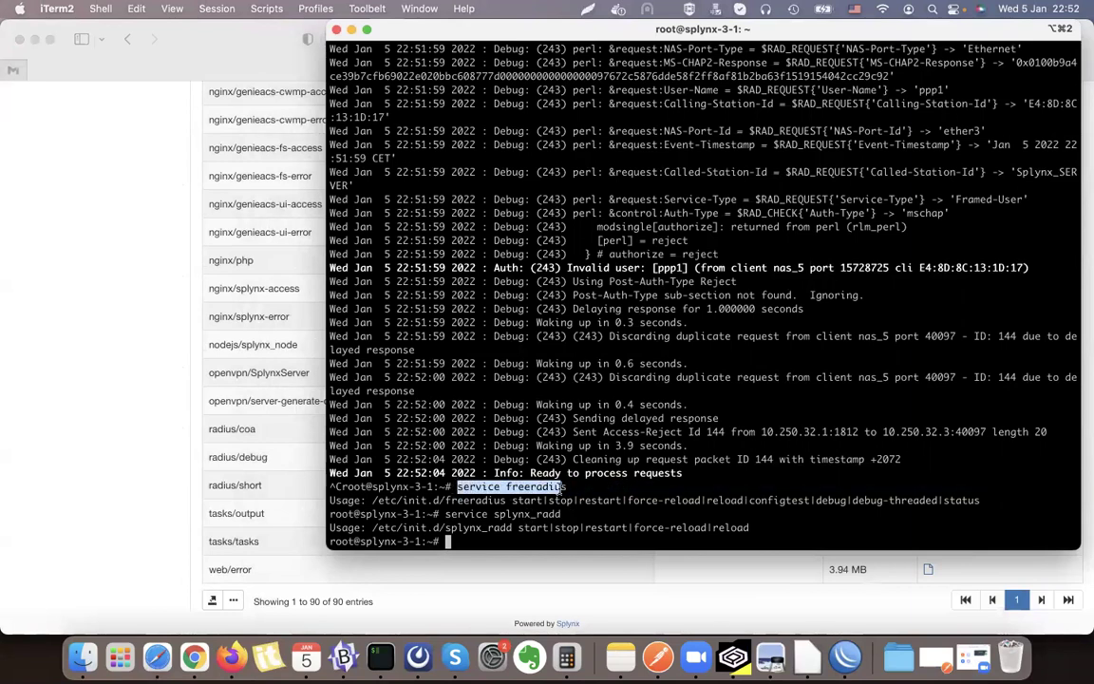
double_click(533, 485)
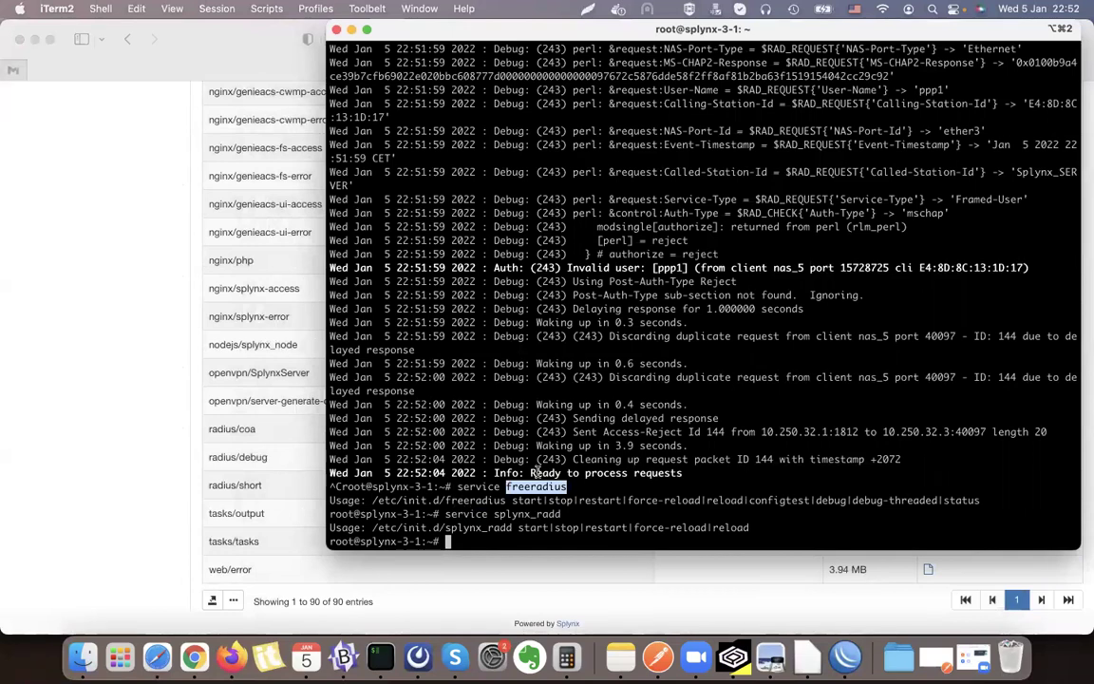
Stop all running FreeRADIUS processes with killall freeradius, running the command a second time to make sure none is left
text(kil)
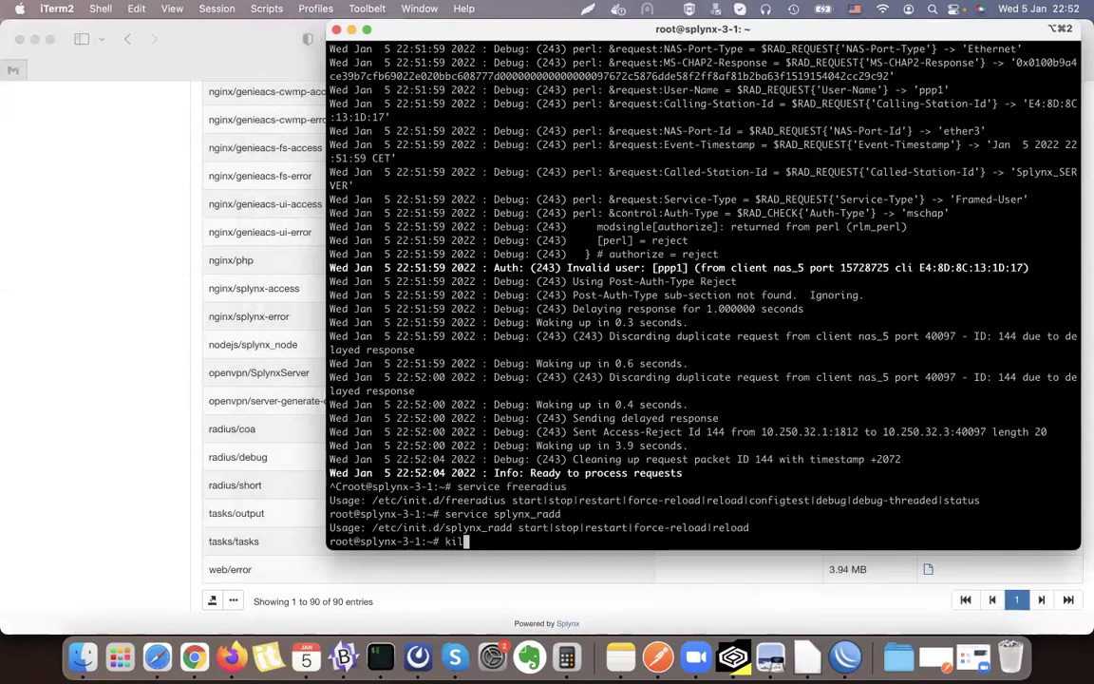
text(lall freeradius)
key(Return)
key(Up)
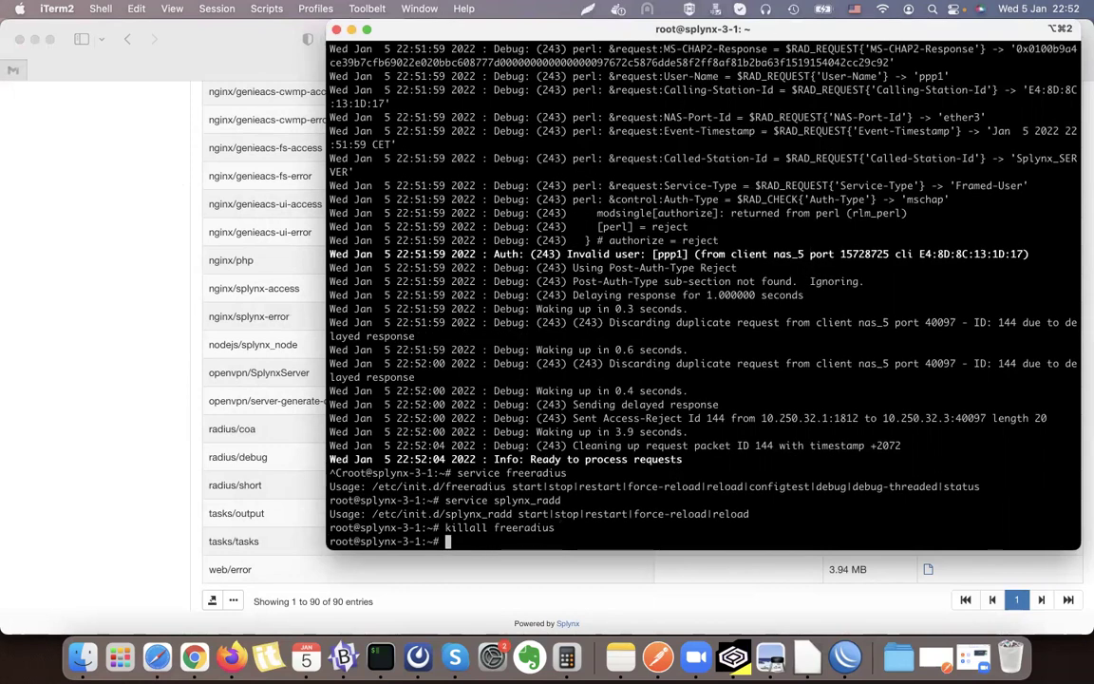
key(Return)
Start FreeRADIUS in debug mode with freeradius -Xxx and review the access and accounting request entries in its live output
text(freeradius -Xxx)
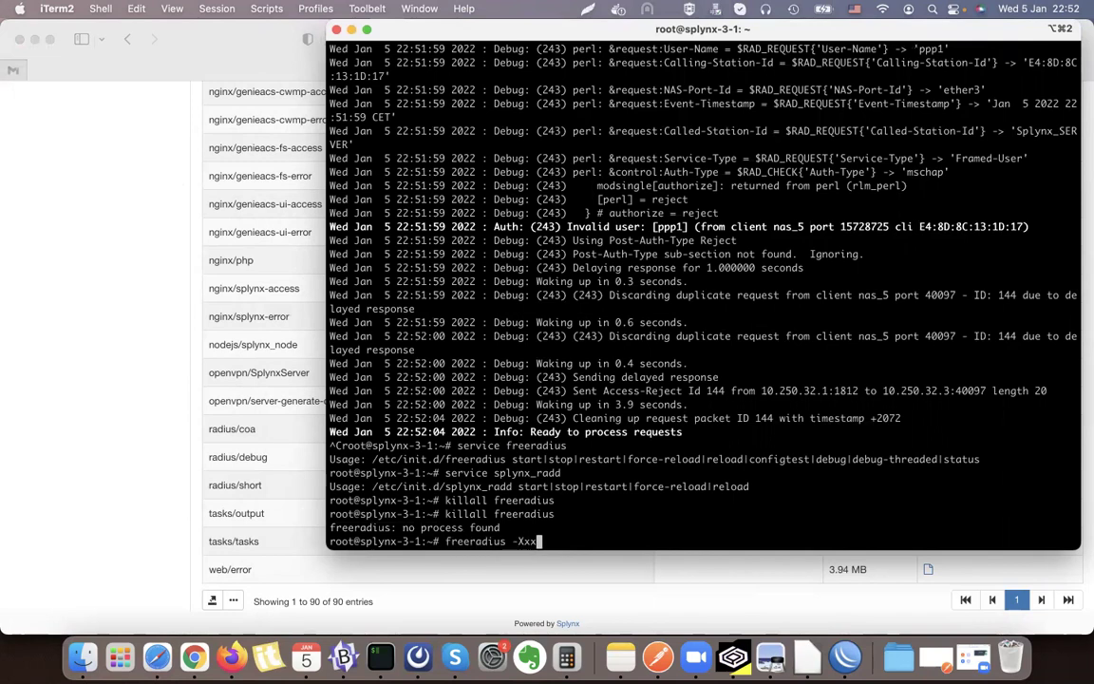
key(Return)
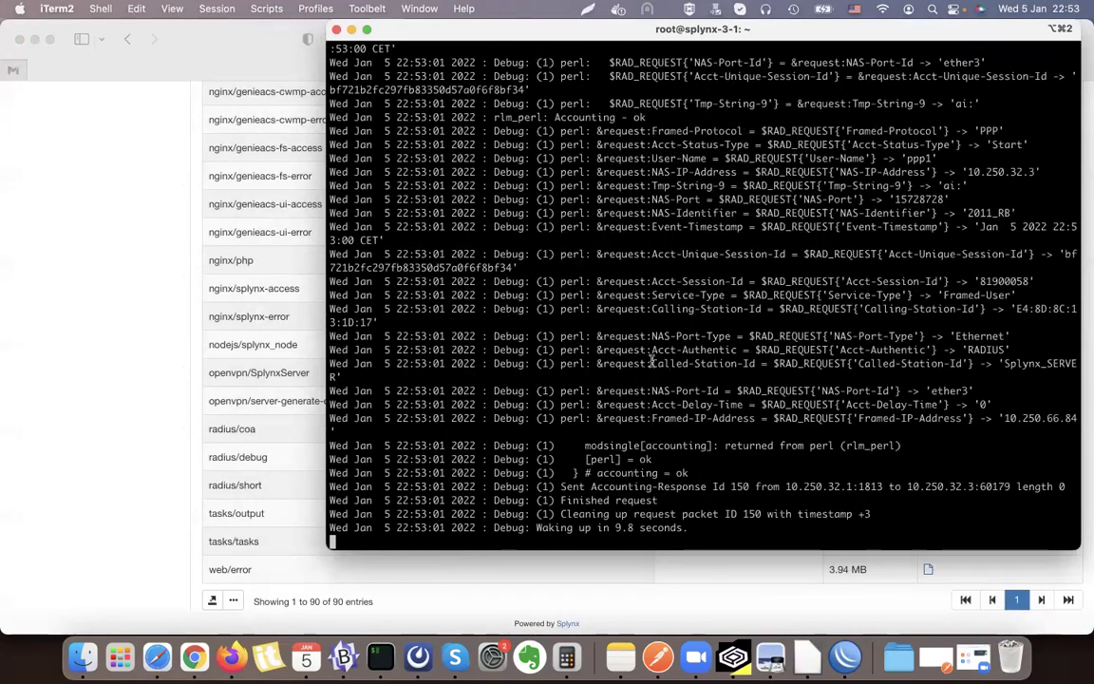
scroll(653, 342, up, 1)
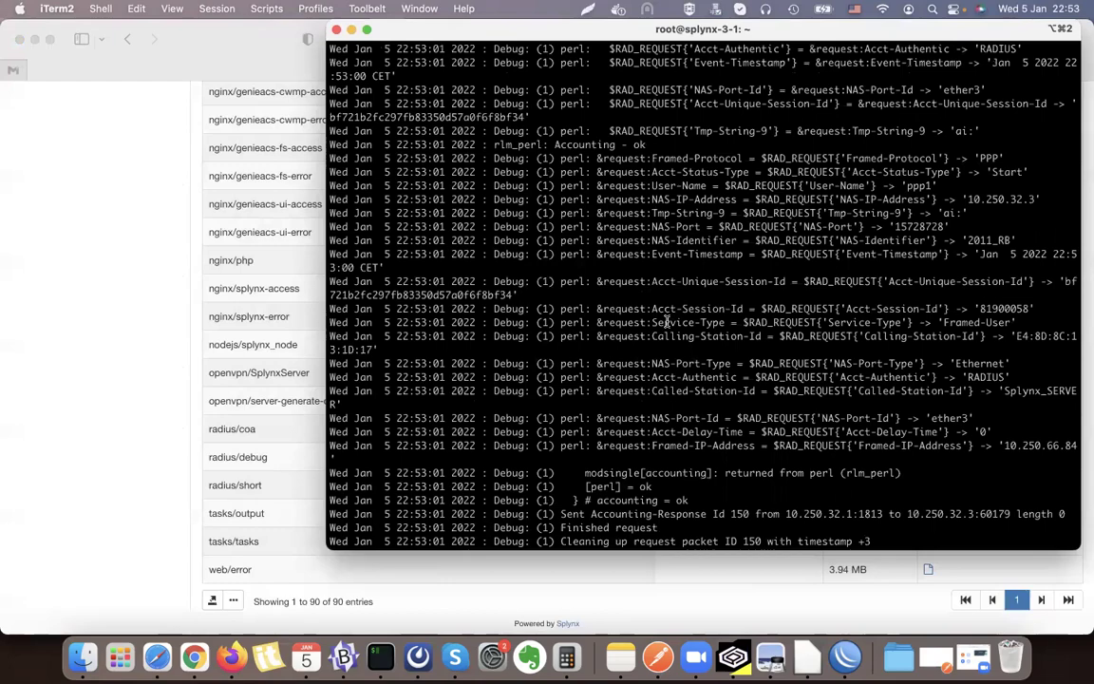
scroll(688, 214, up, 6)
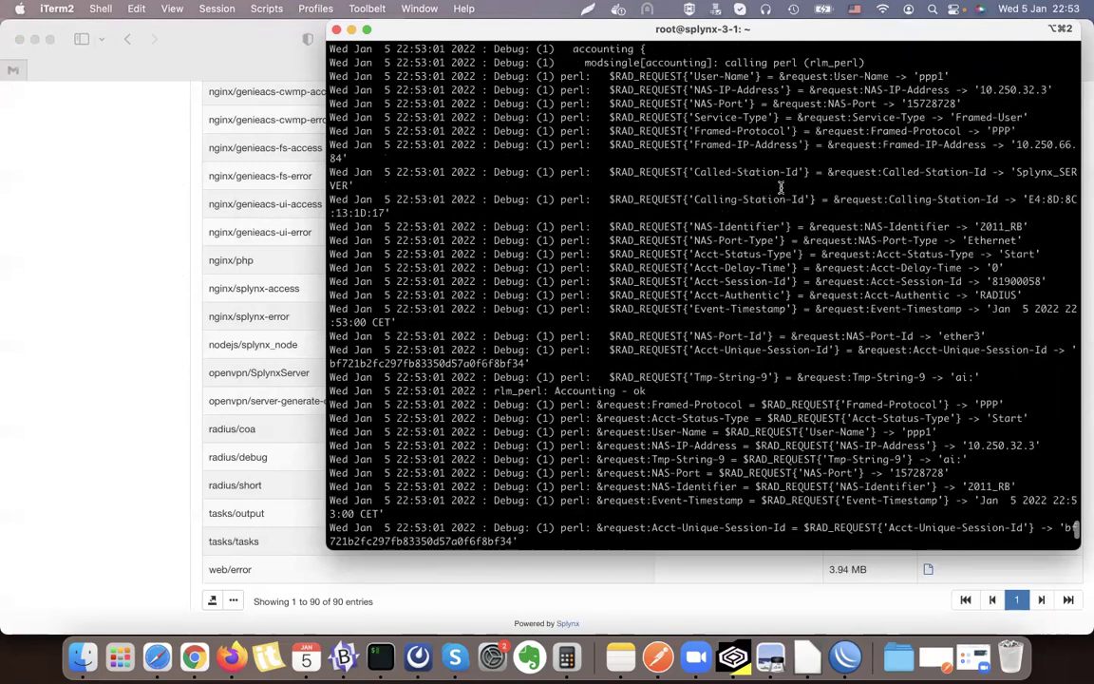
scroll(753, 242, up, 10)
scroll(778, 194, up, 6)
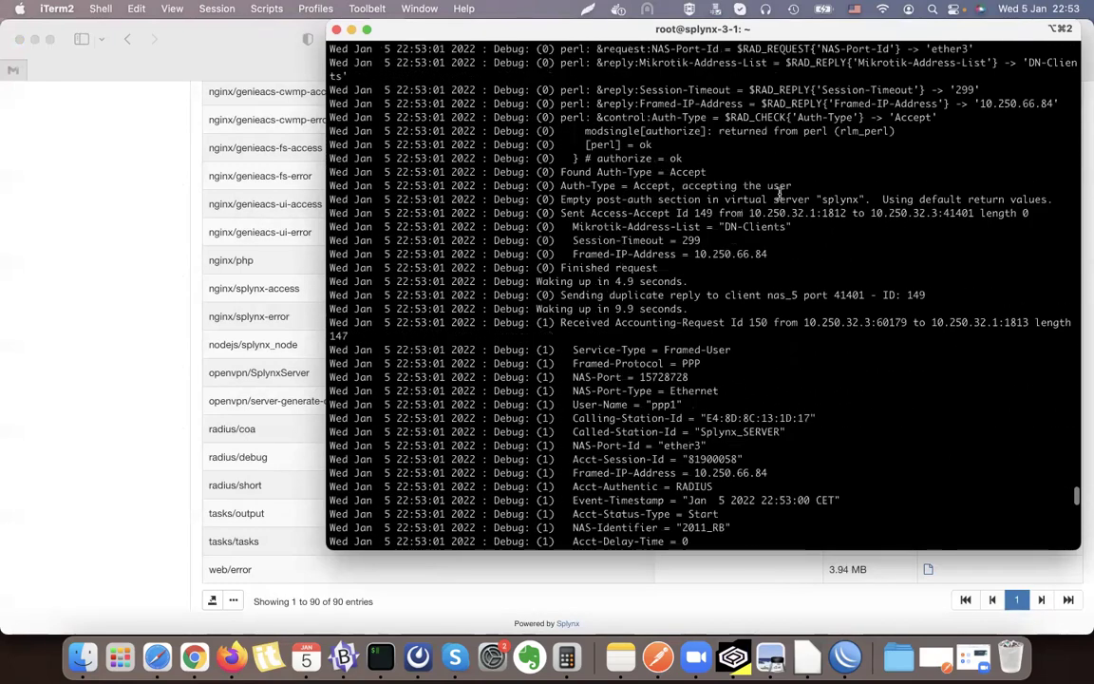
scroll(764, 285, down, 3)
scroll(679, 294, down, 10)
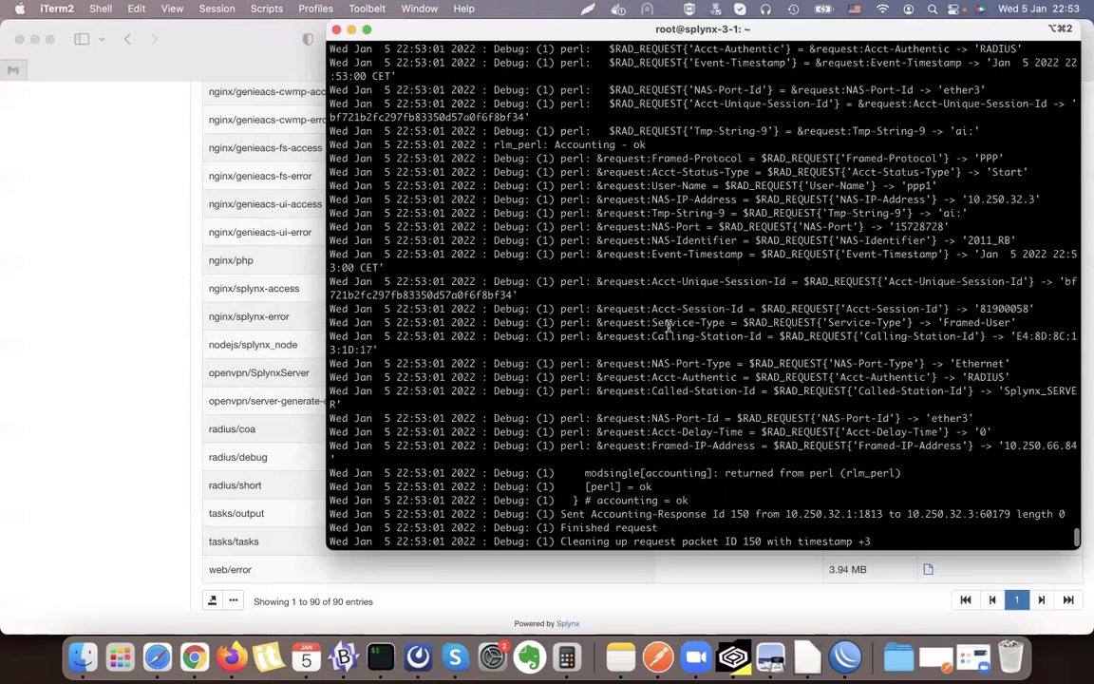